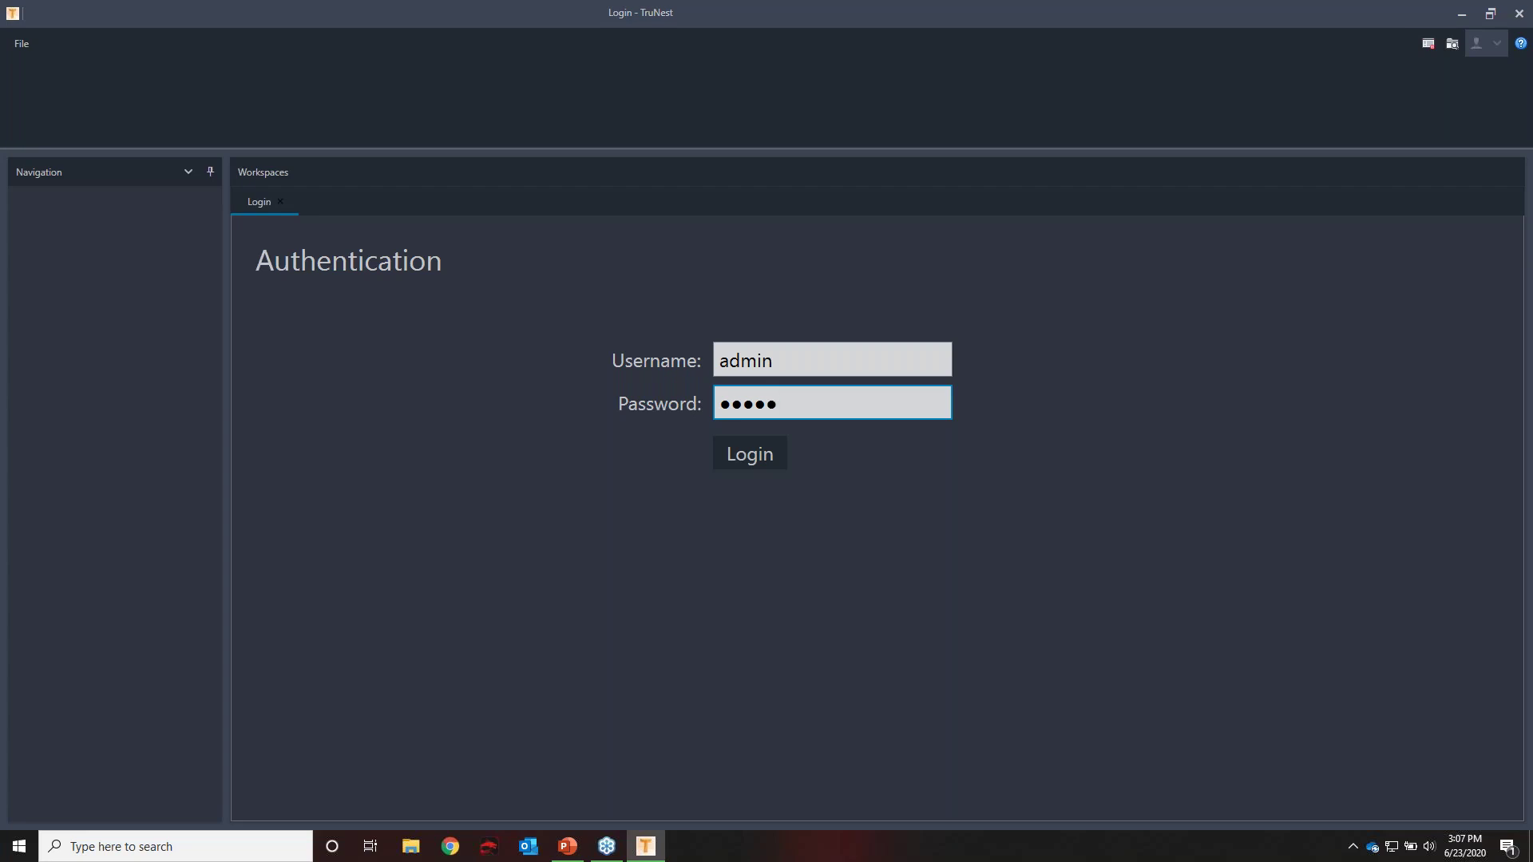
# Submit the login credentials and log in with the Admin group
pyautogui.press('Return')
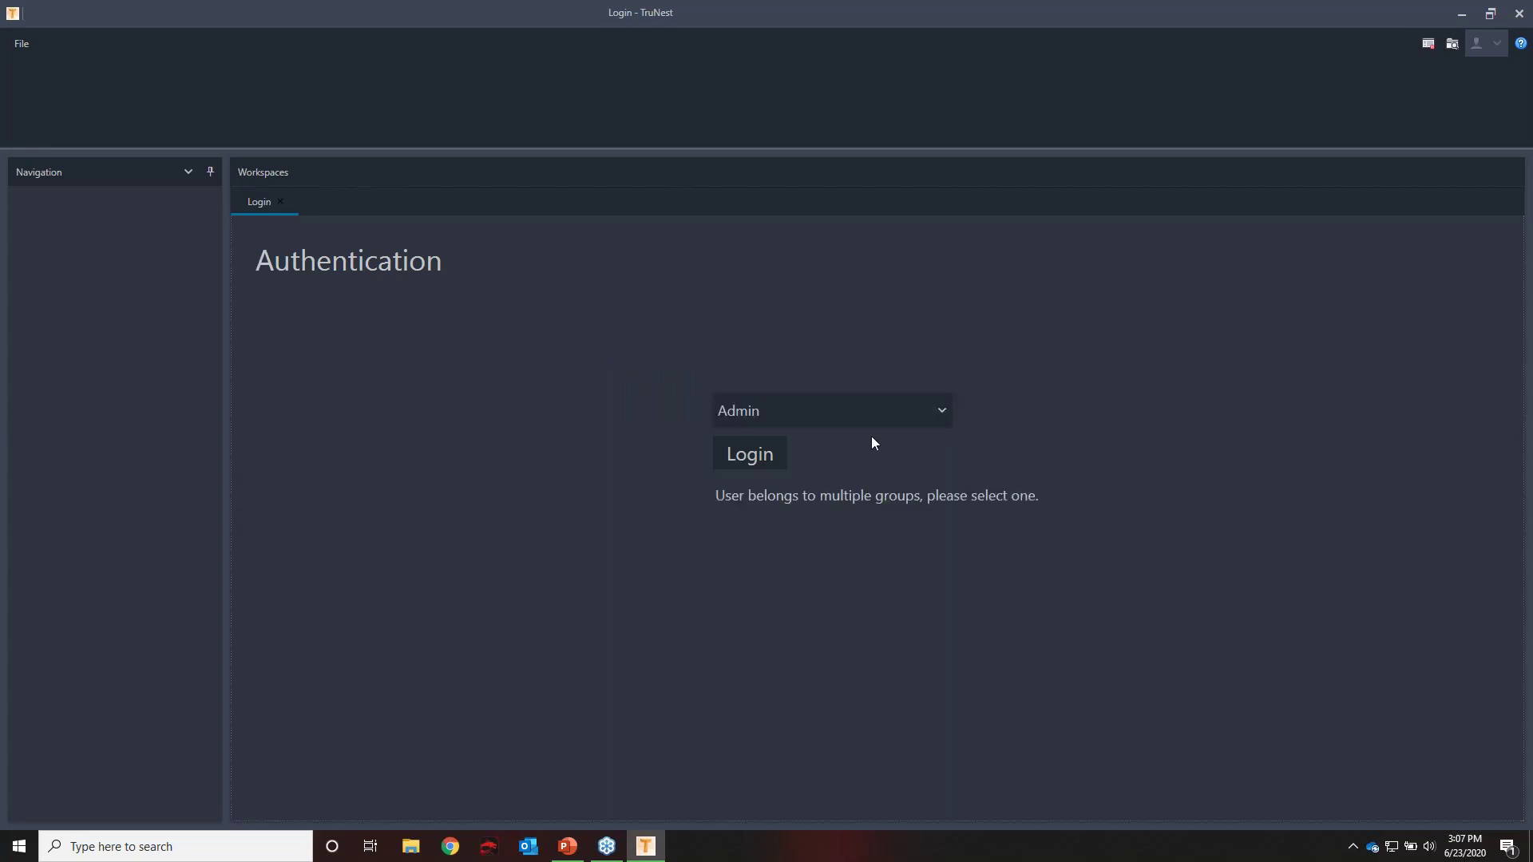
pyautogui.click(888, 422)
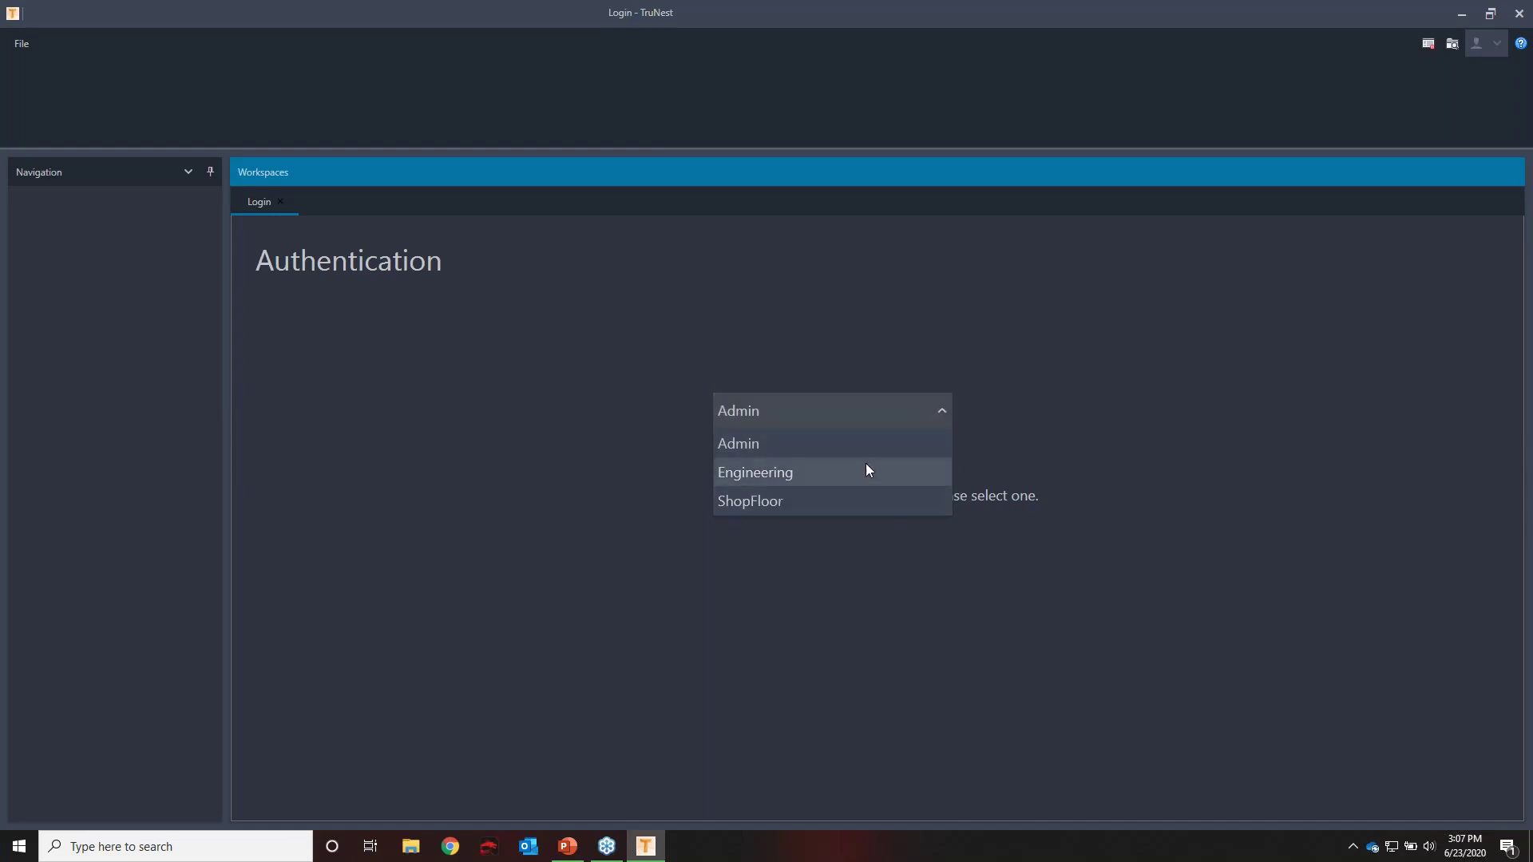
pyautogui.click(873, 445)
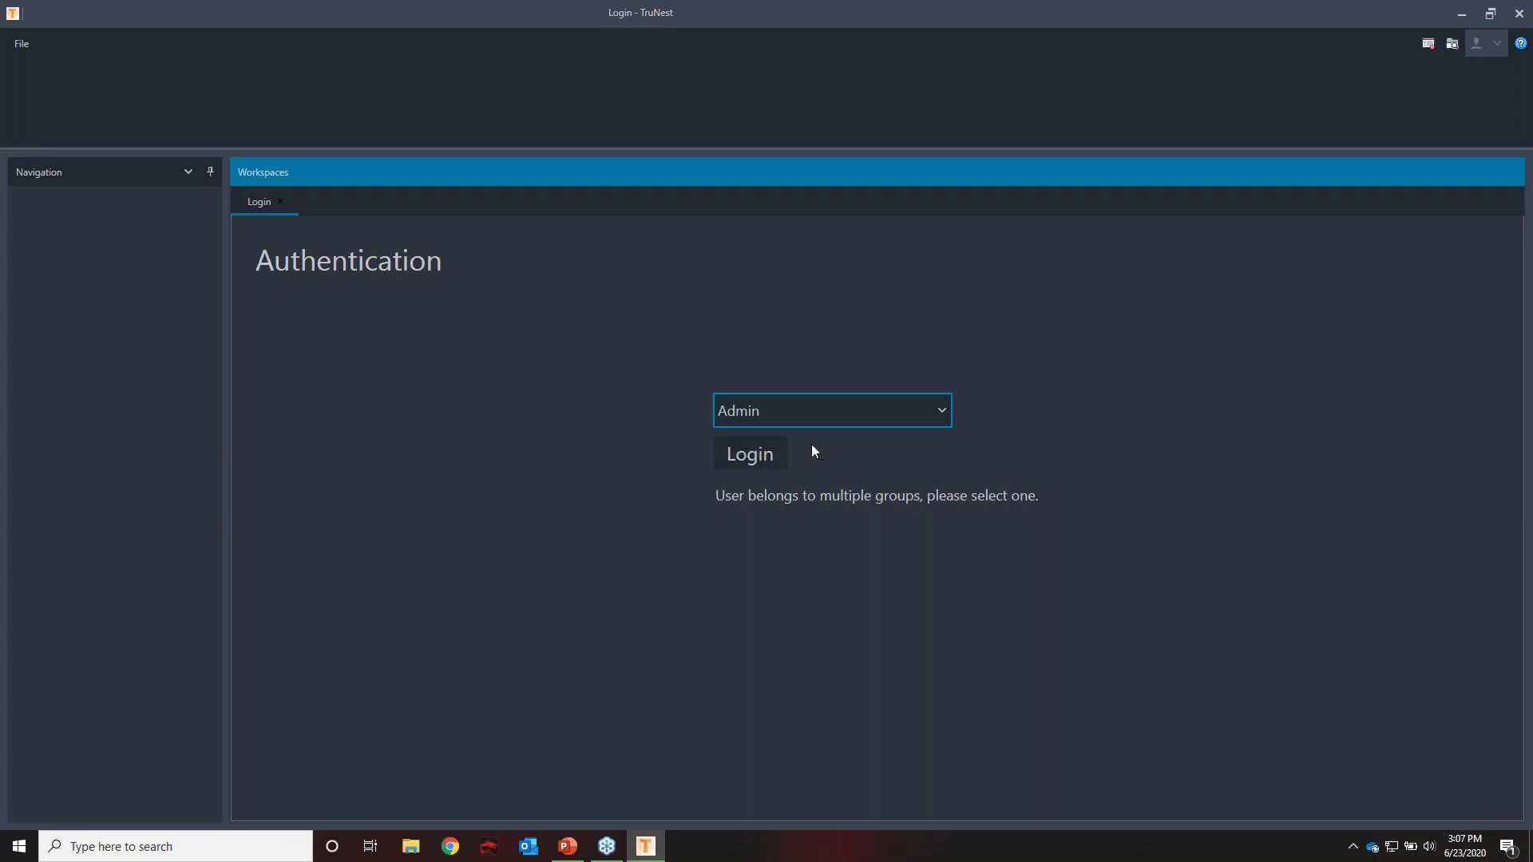
pyautogui.click(783, 452)
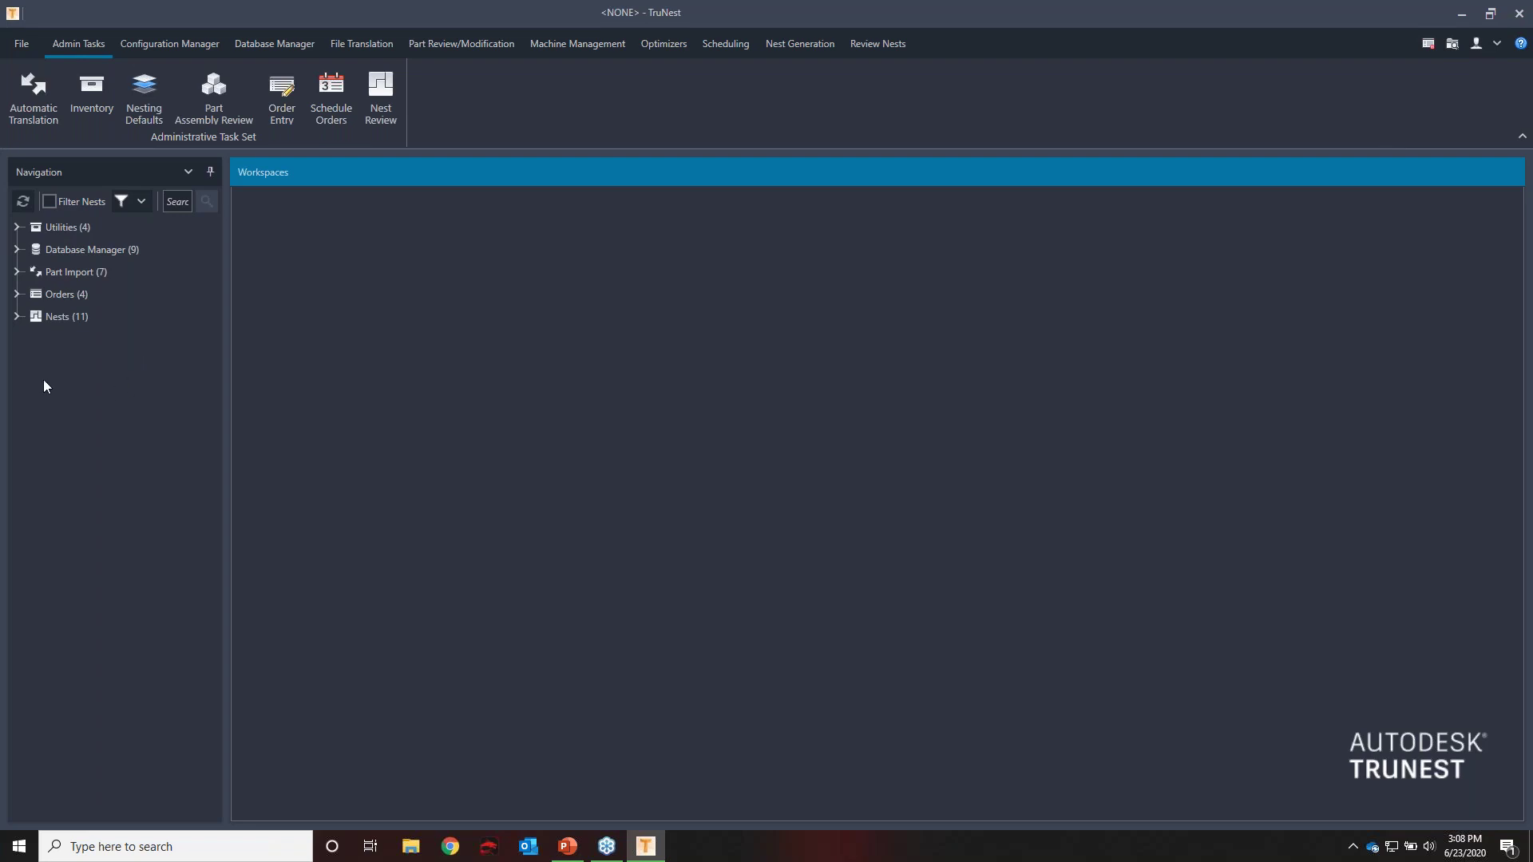
# Switch the user profile's group to Engineering
pyautogui.click(1496, 44)
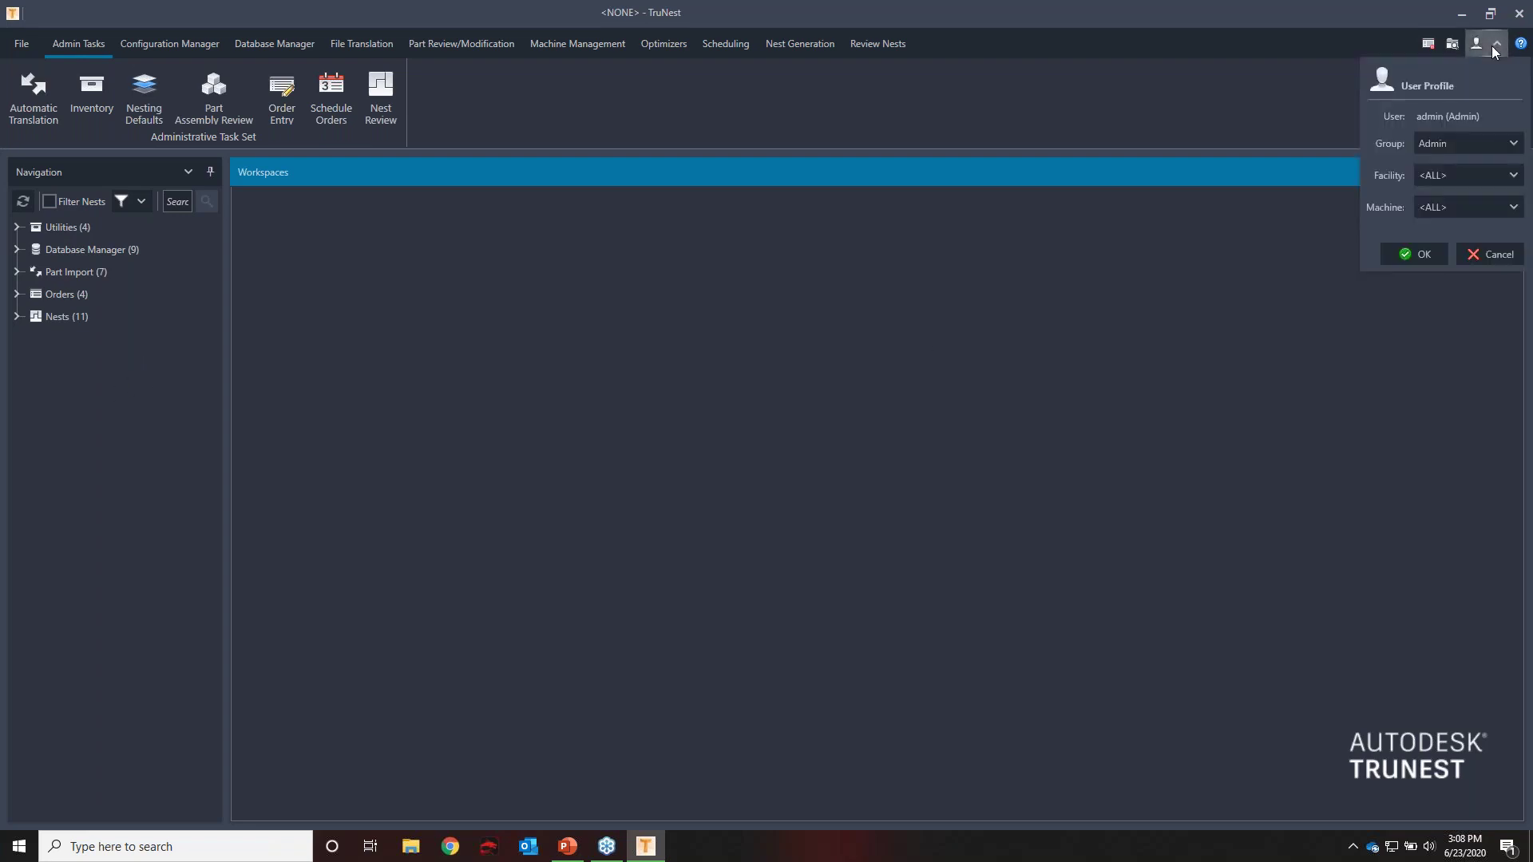
pyautogui.click(1494, 146)
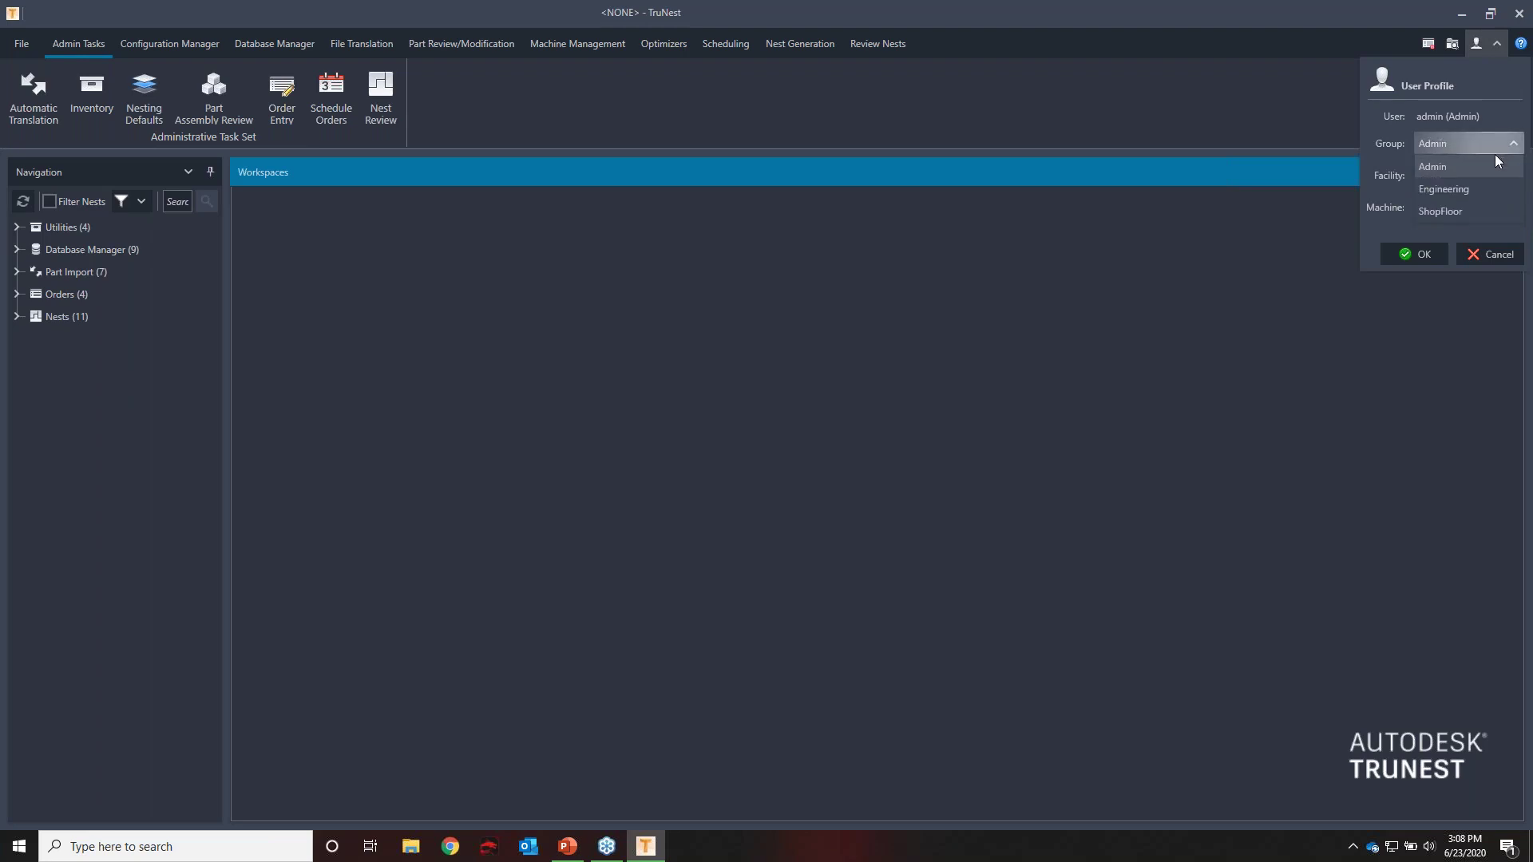
pyautogui.click(1488, 191)
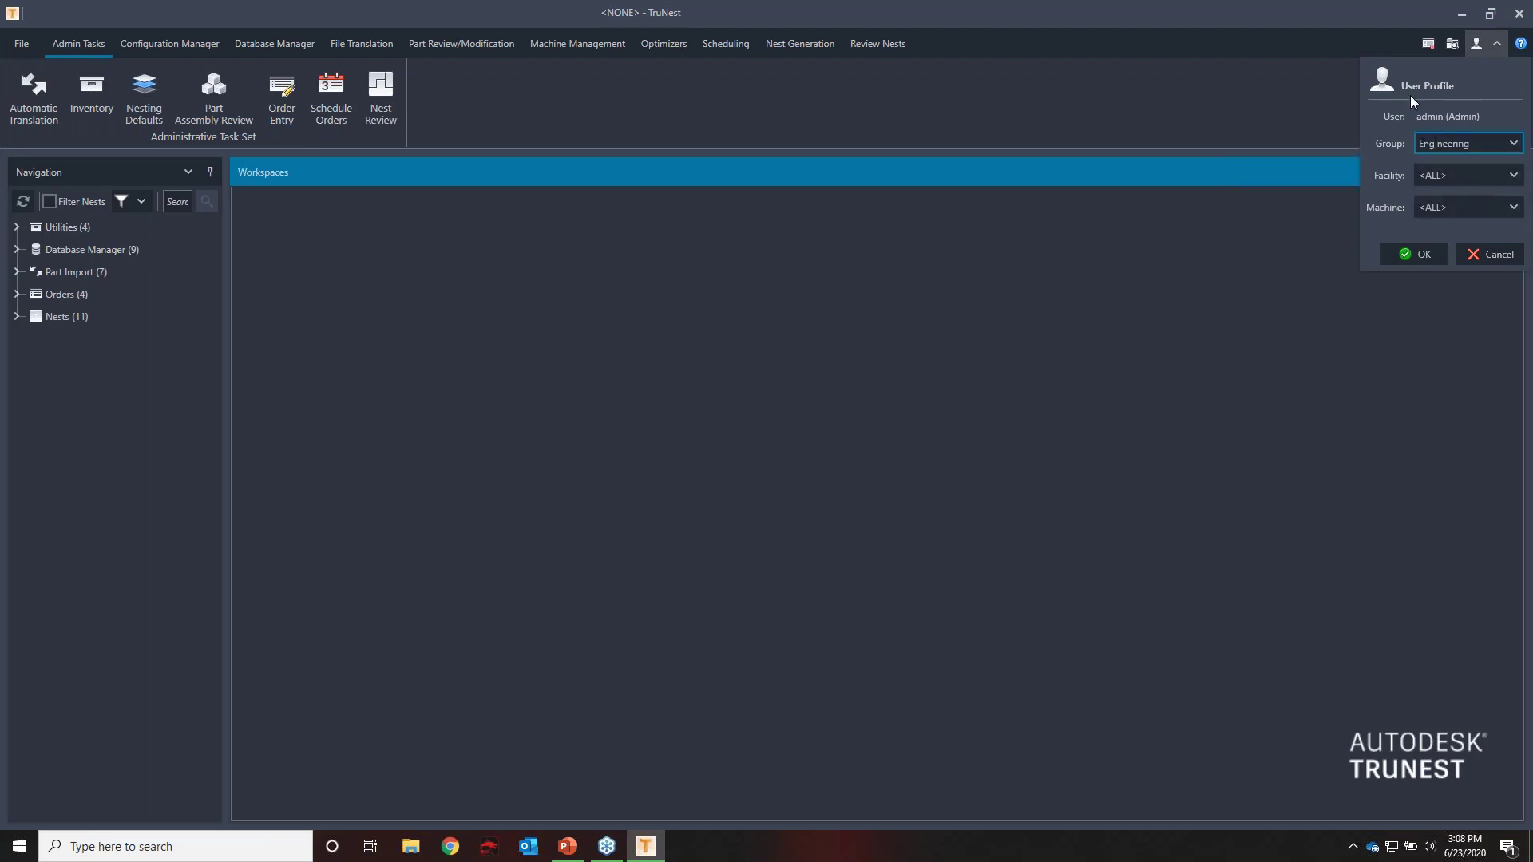
pyautogui.click(1413, 254)
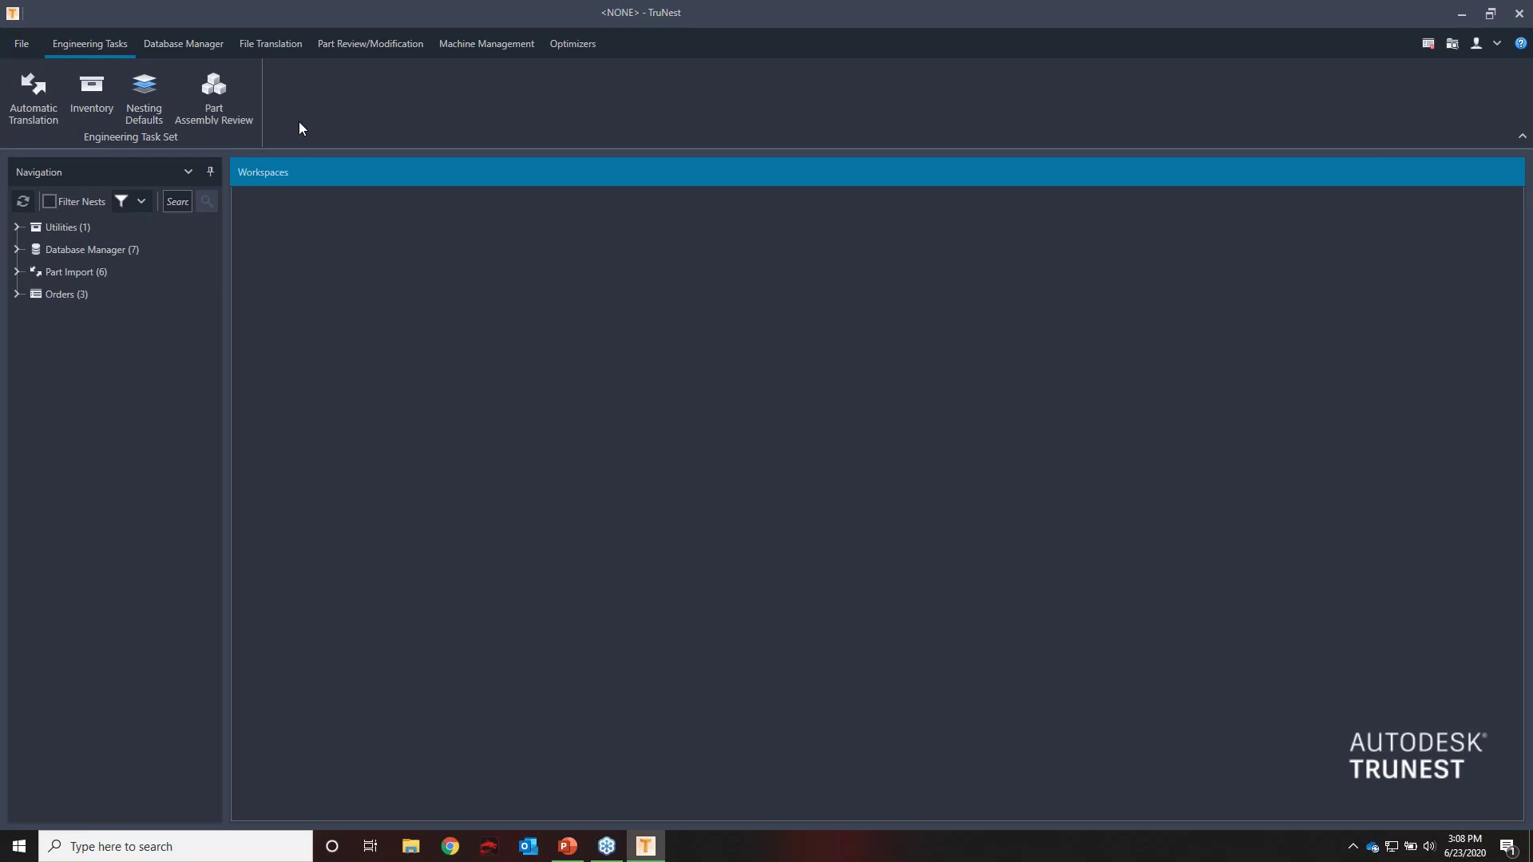
# Switch the user profile's group to ShopFloor
pyautogui.click(1489, 50)
pyautogui.click(1488, 145)
pyautogui.click(1444, 211)
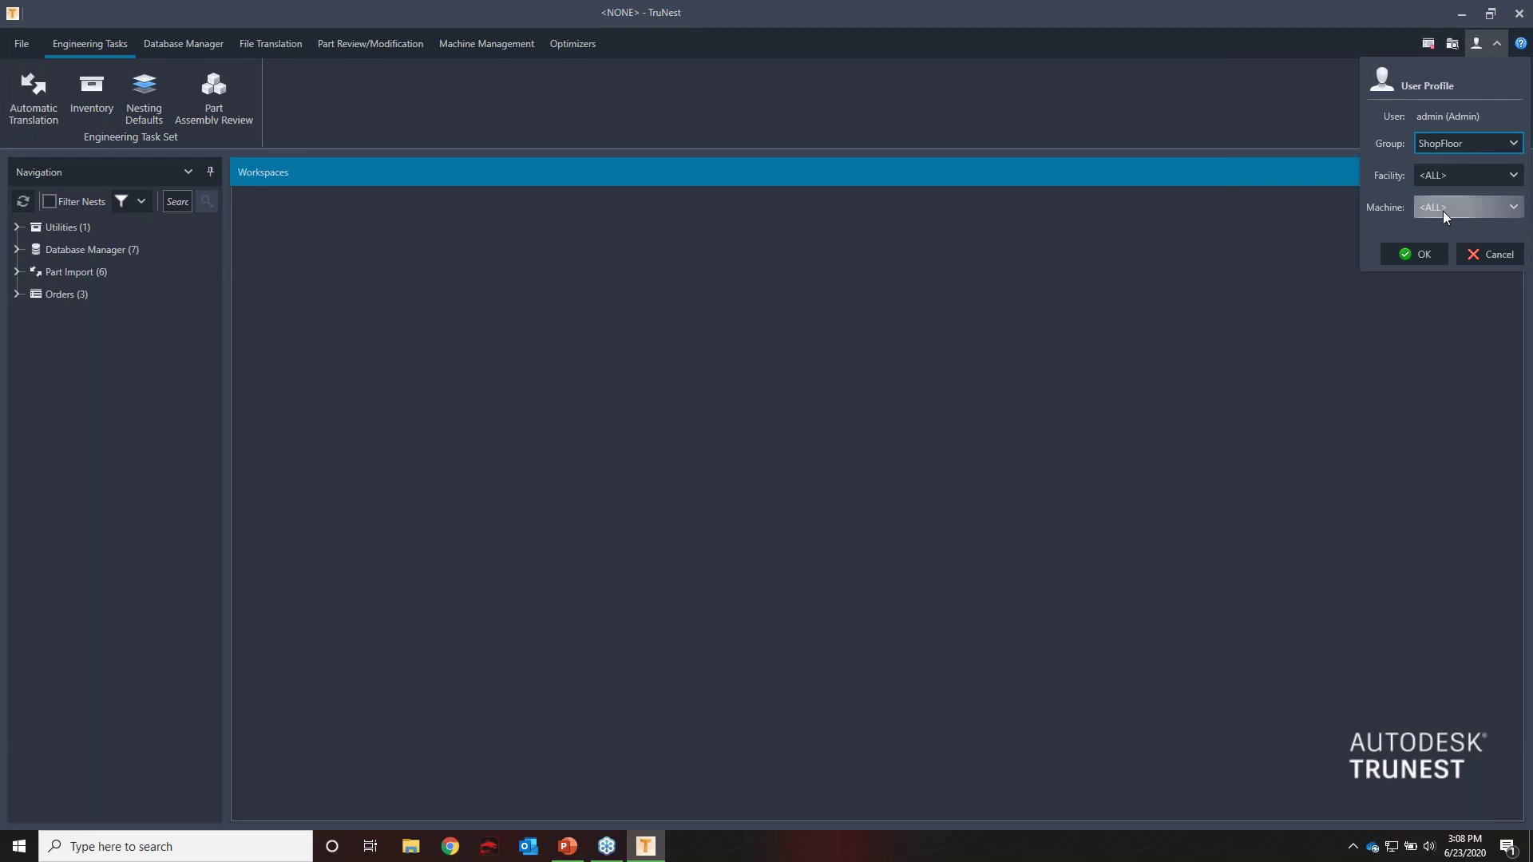
pyautogui.click(1420, 256)
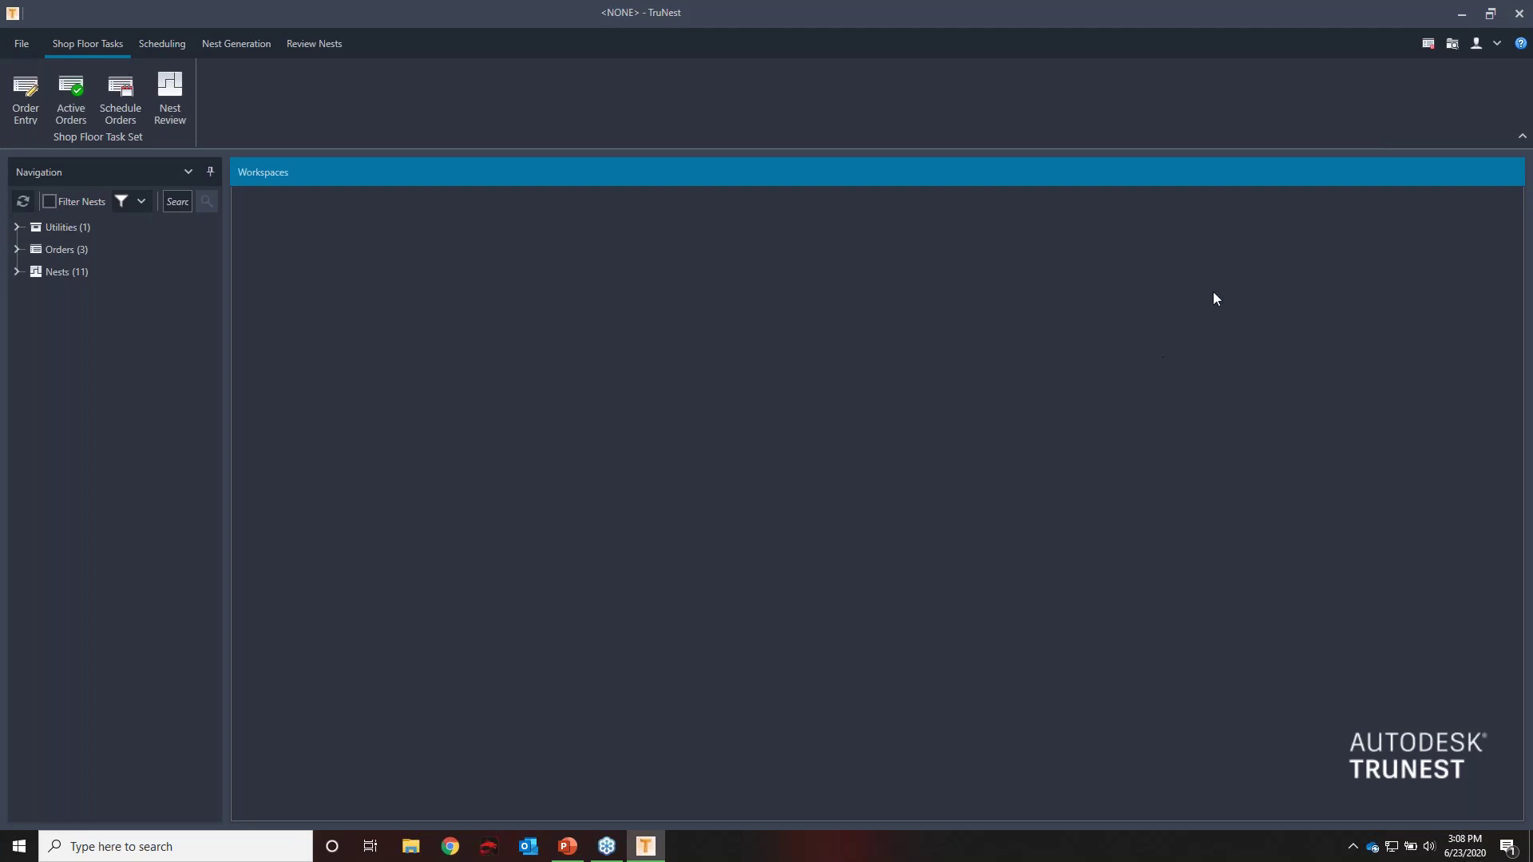
# Return the user profile to the Admin group
pyautogui.click(1490, 46)
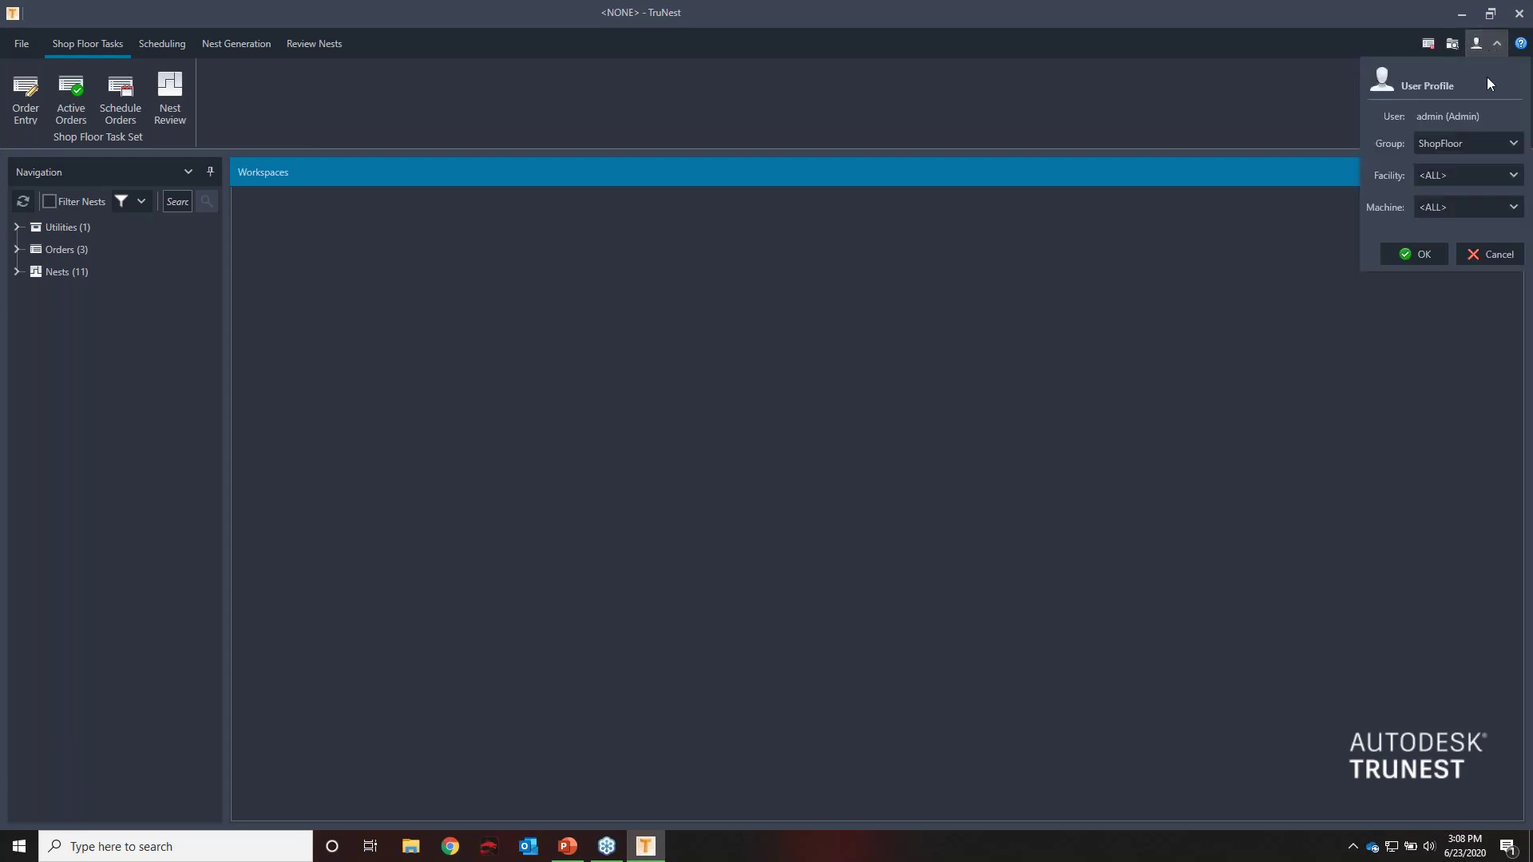
pyautogui.click(1474, 142)
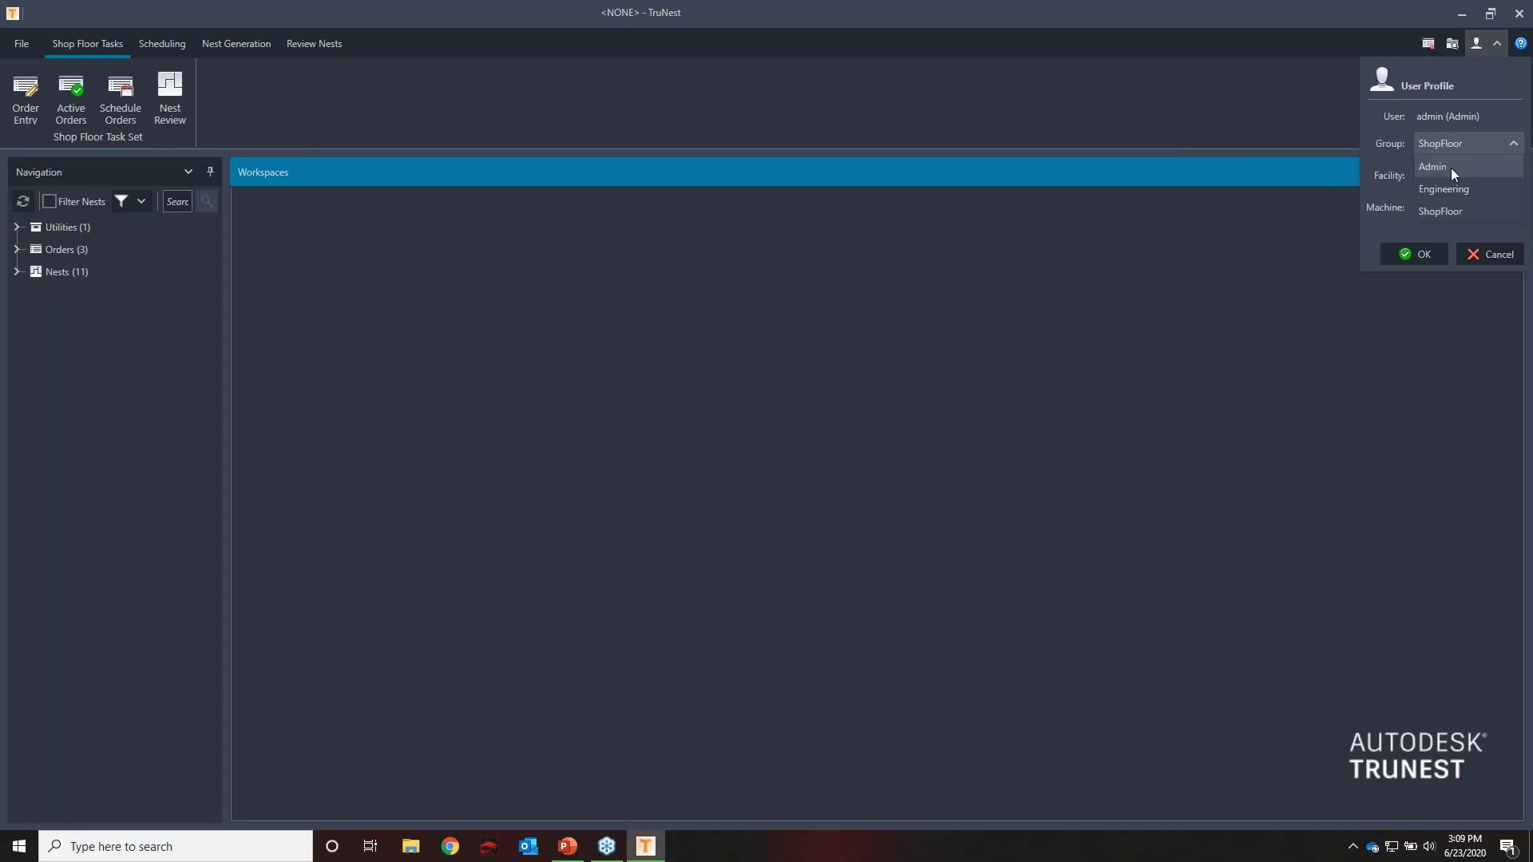
pyautogui.click(1450, 168)
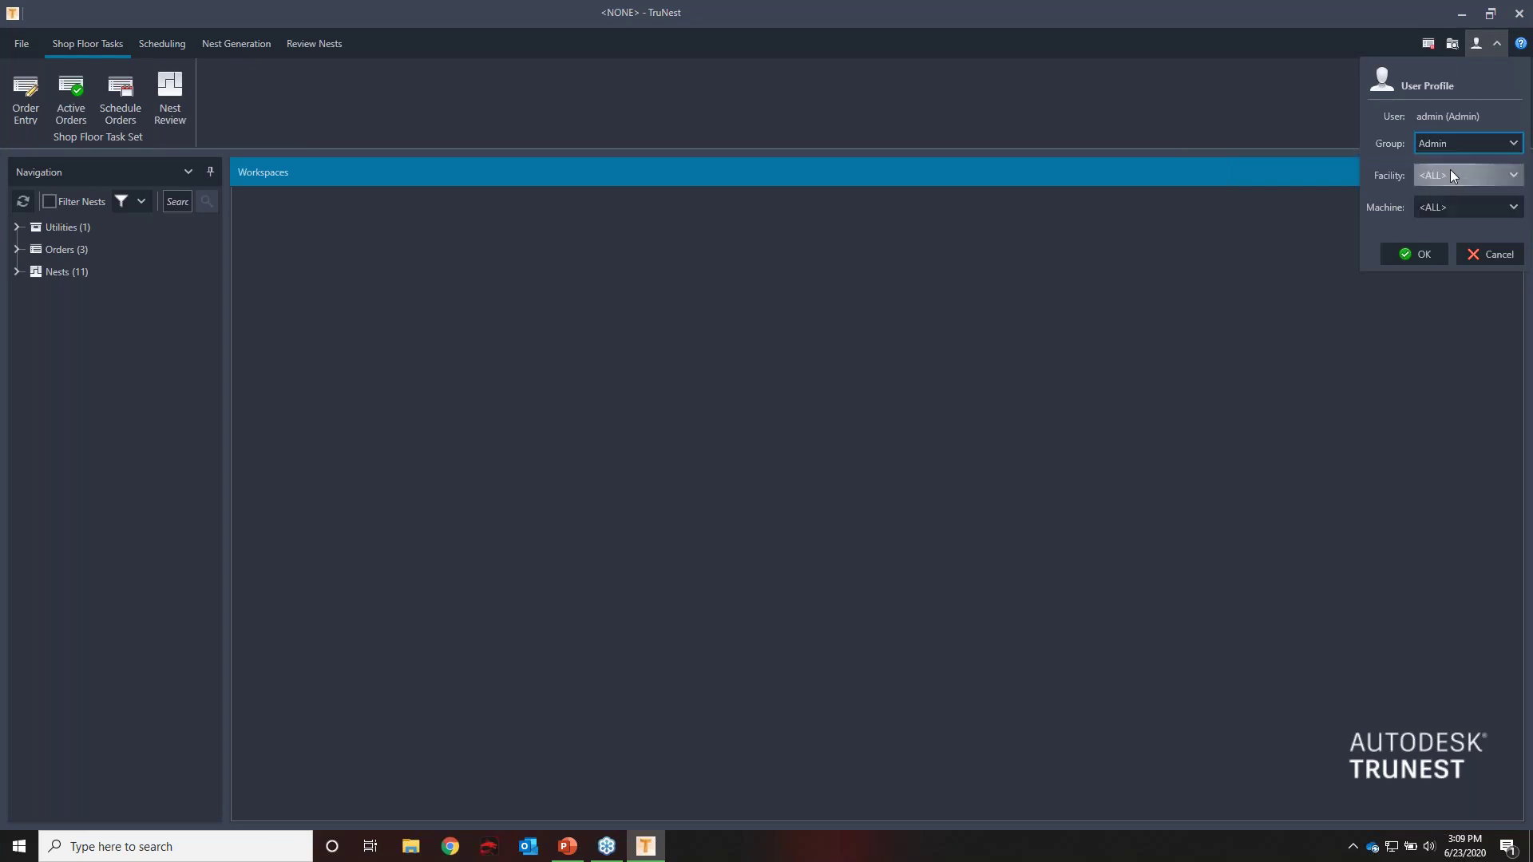
pyautogui.click(1425, 254)
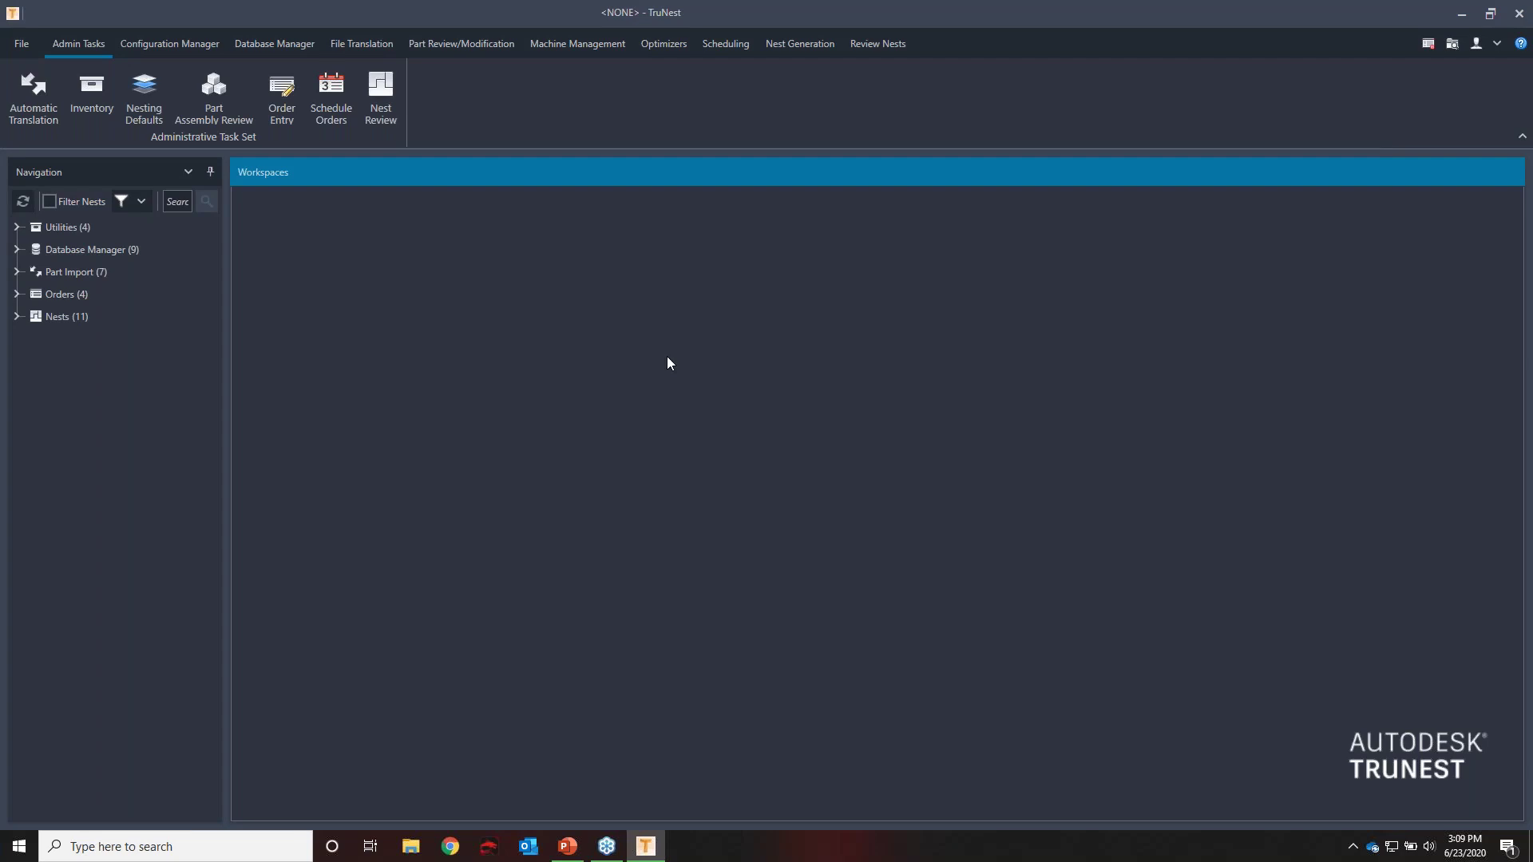
# Look through the parametric part shapes in Review Parametrics under Part Import, and close that workspace
pyautogui.click(17, 273)
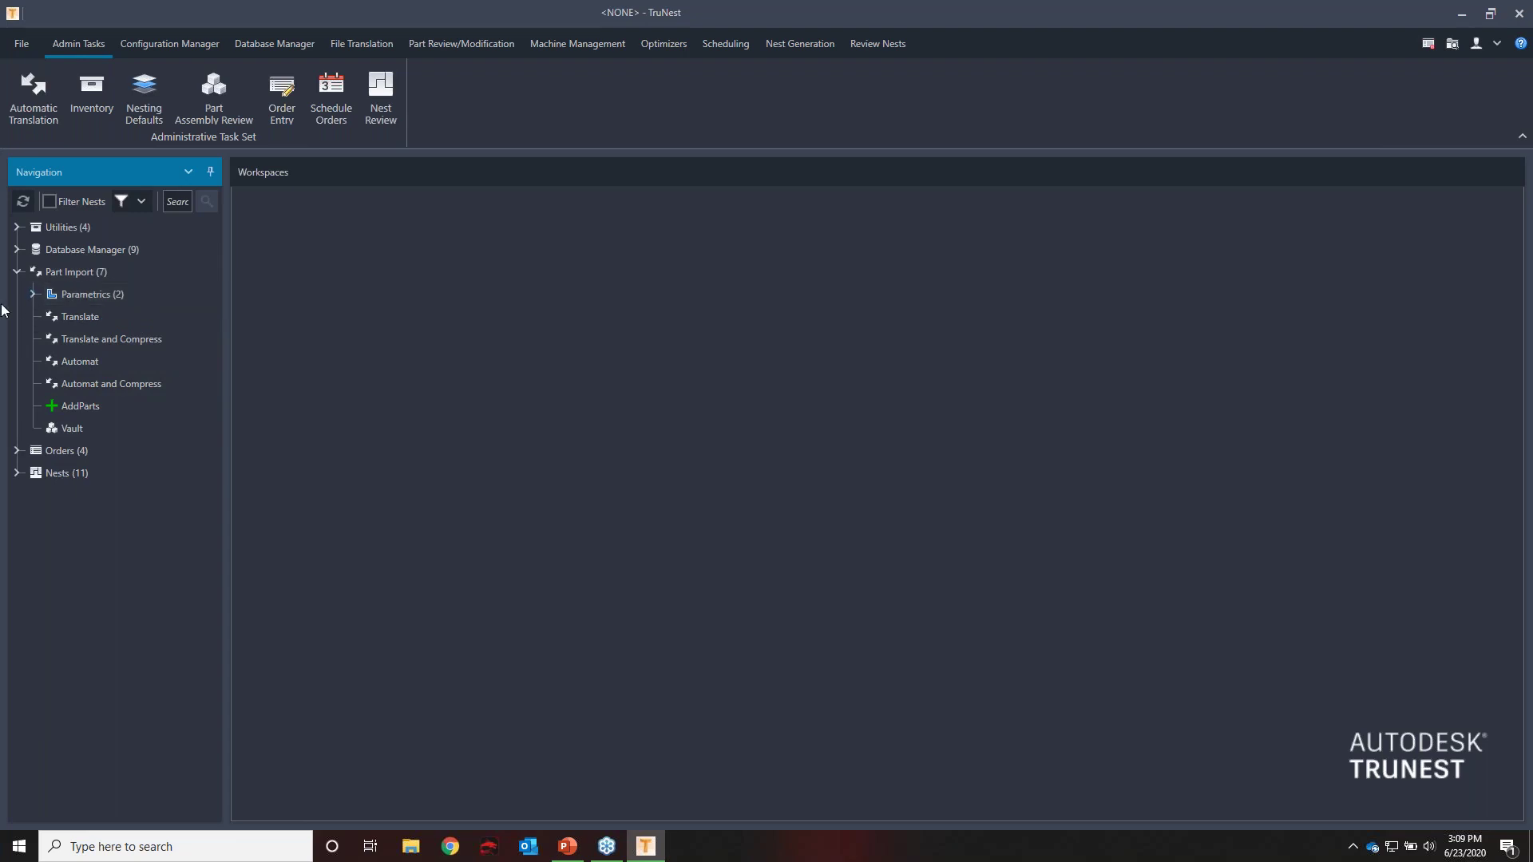
pyautogui.click(34, 295)
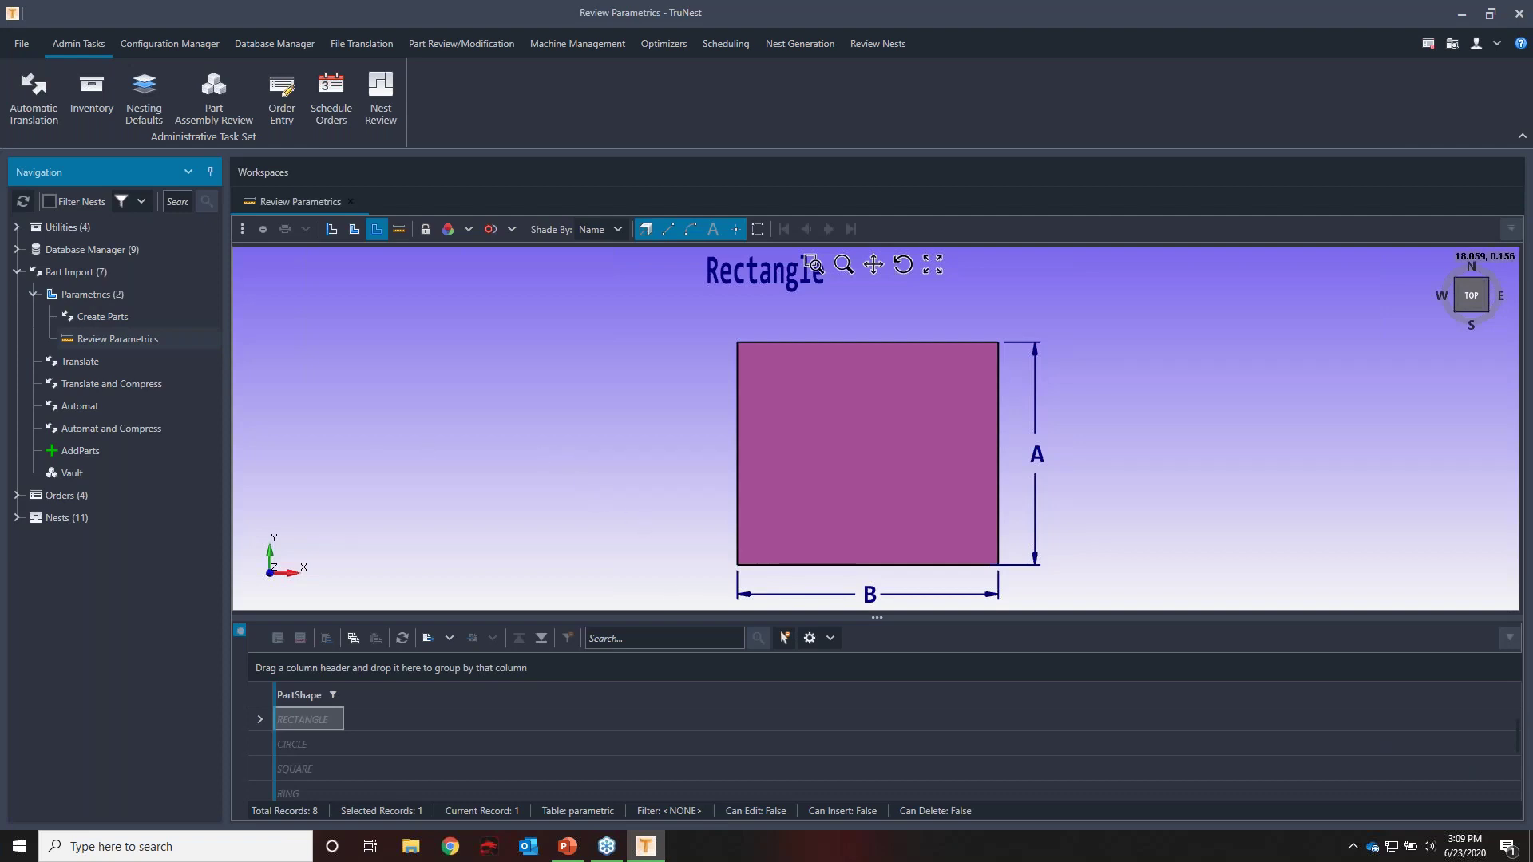
pyautogui.moveTo(675, 614); pyautogui.dragTo(674, 583)
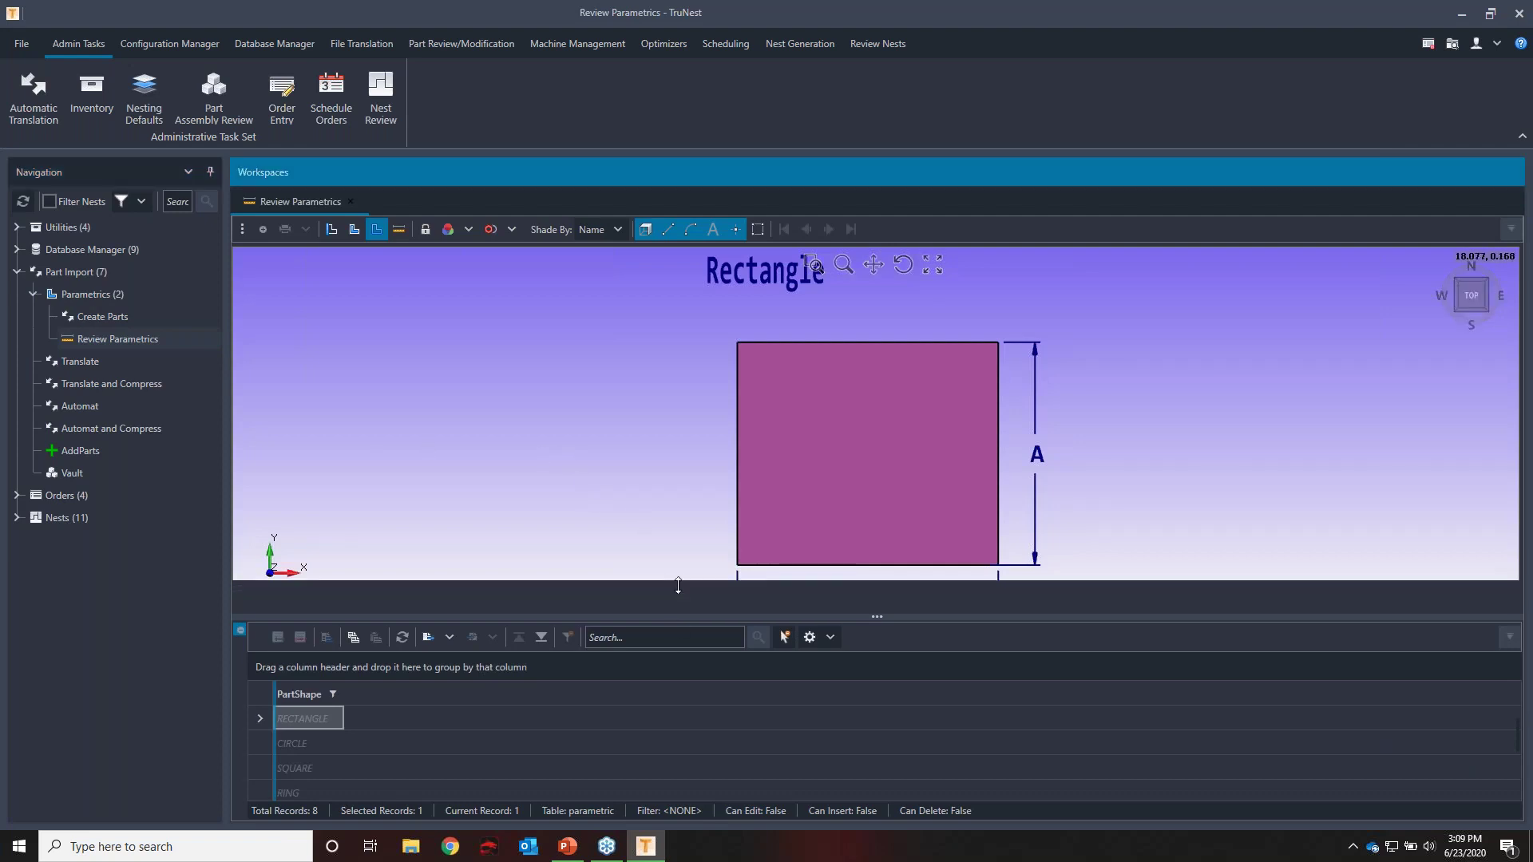
pyautogui.scroll(-1, 270, 736)
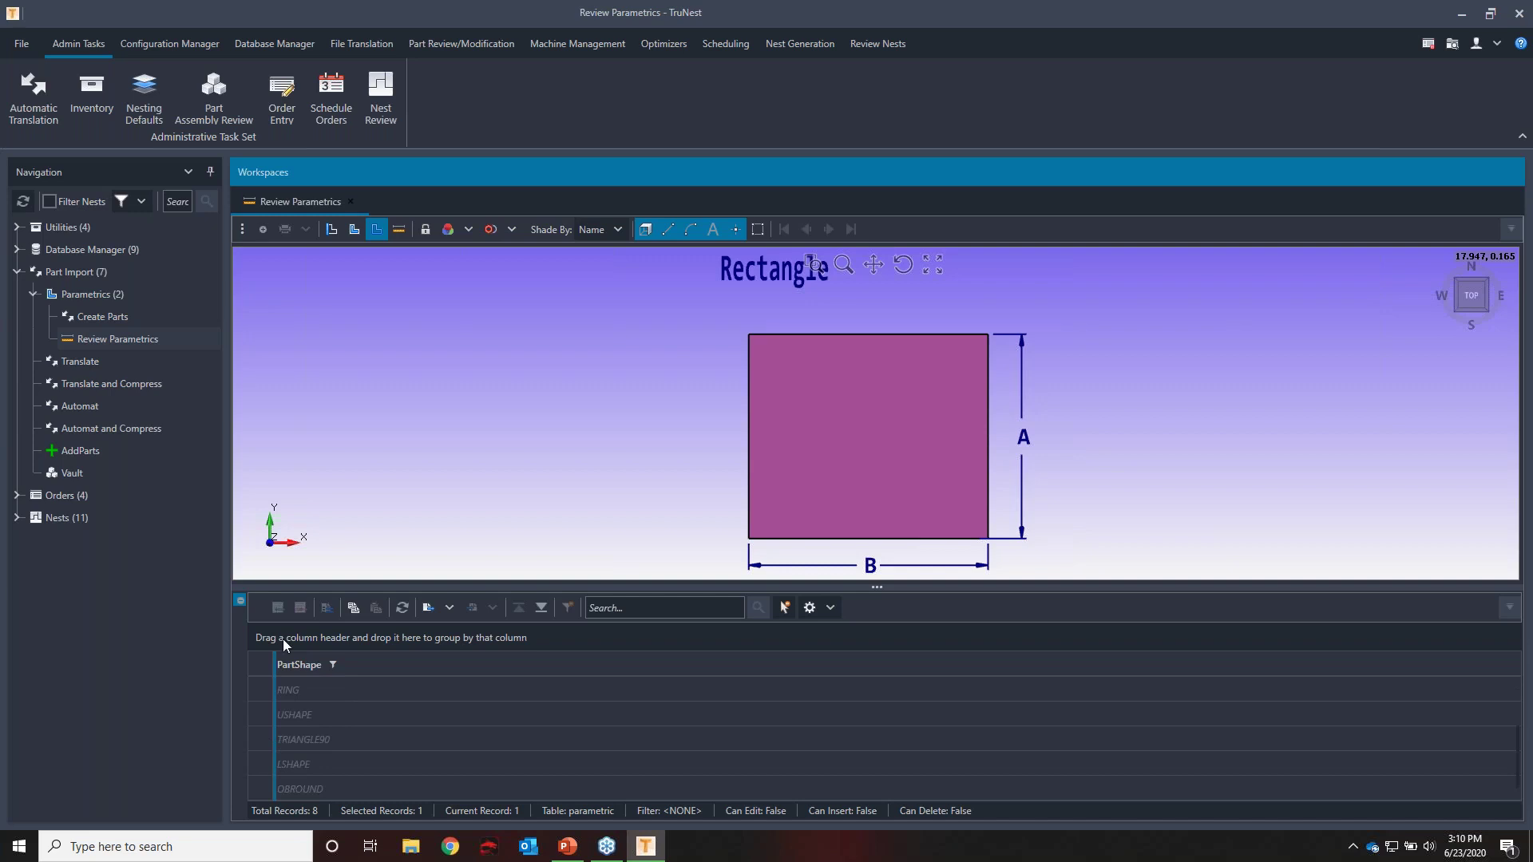
pyautogui.click(350, 202)
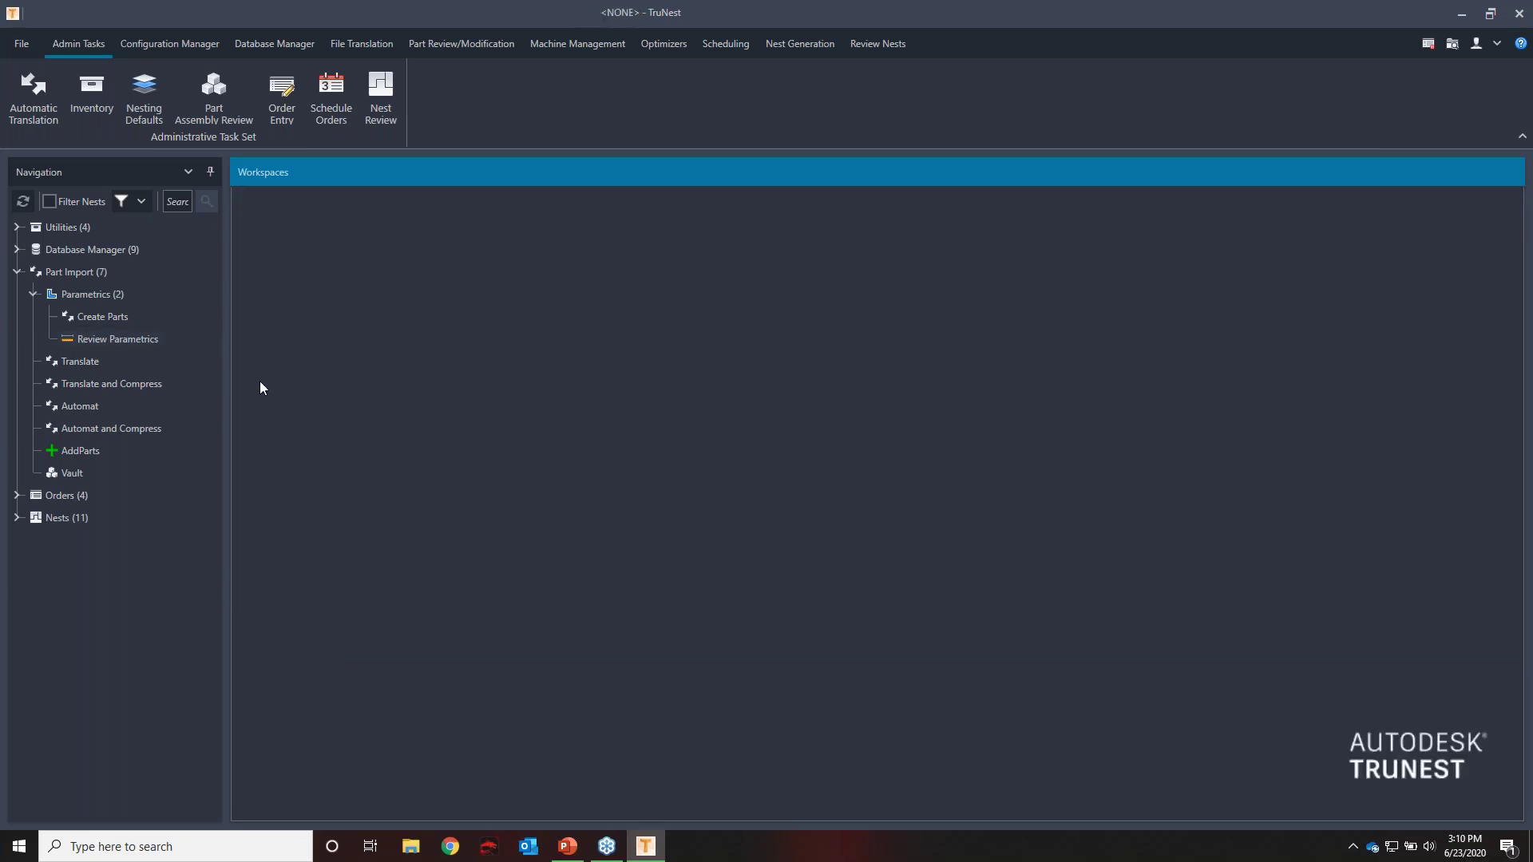
pyautogui.click(33, 294)
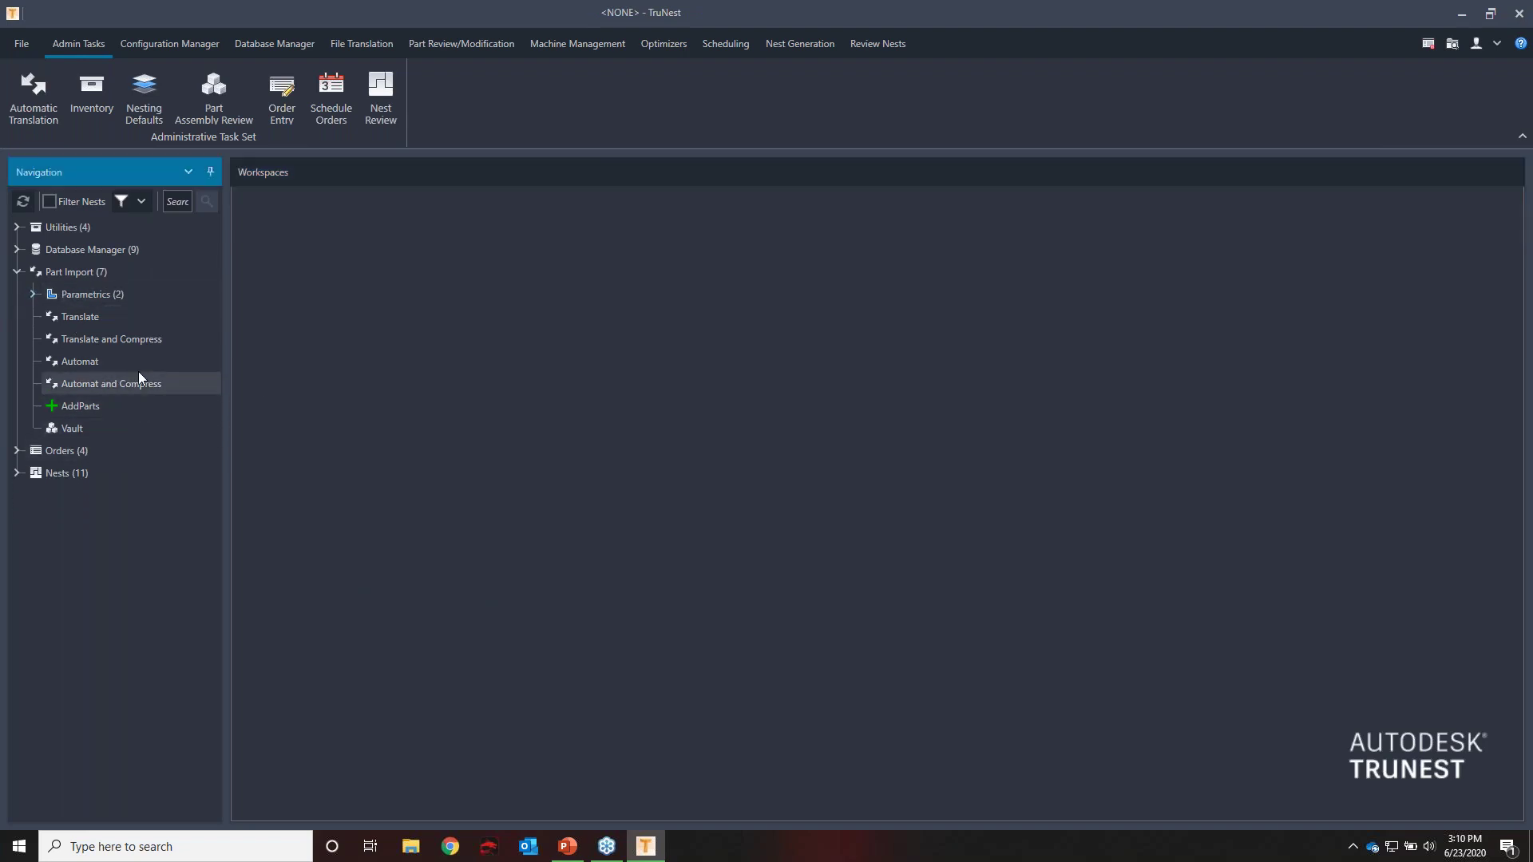
# View the Translate and Automat workspaces of Part Import with their file selection and translation actions
pyautogui.doubleClick(142, 319)
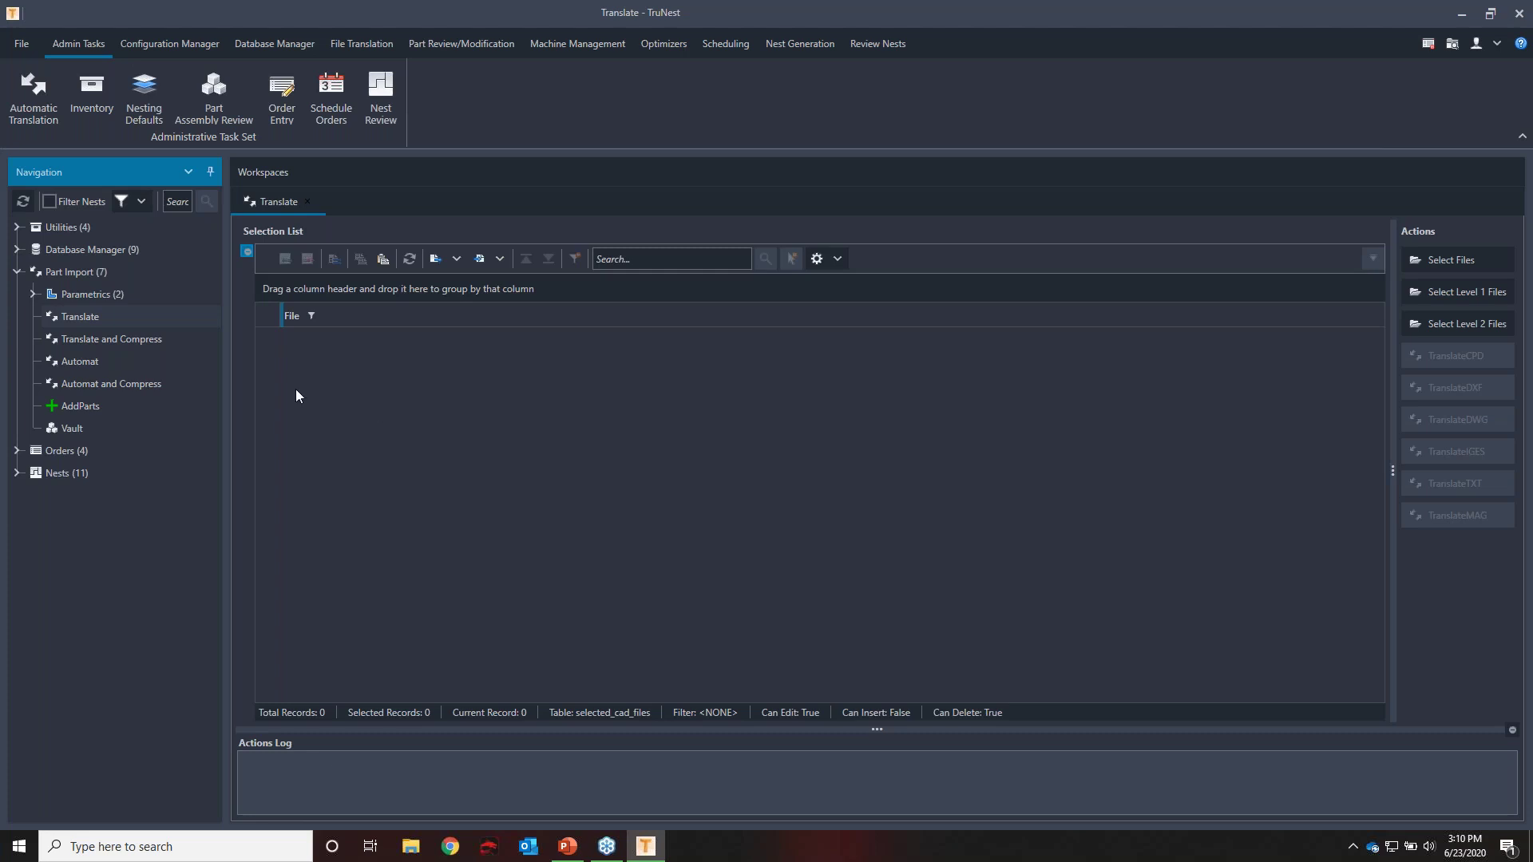
pyautogui.click(111, 369)
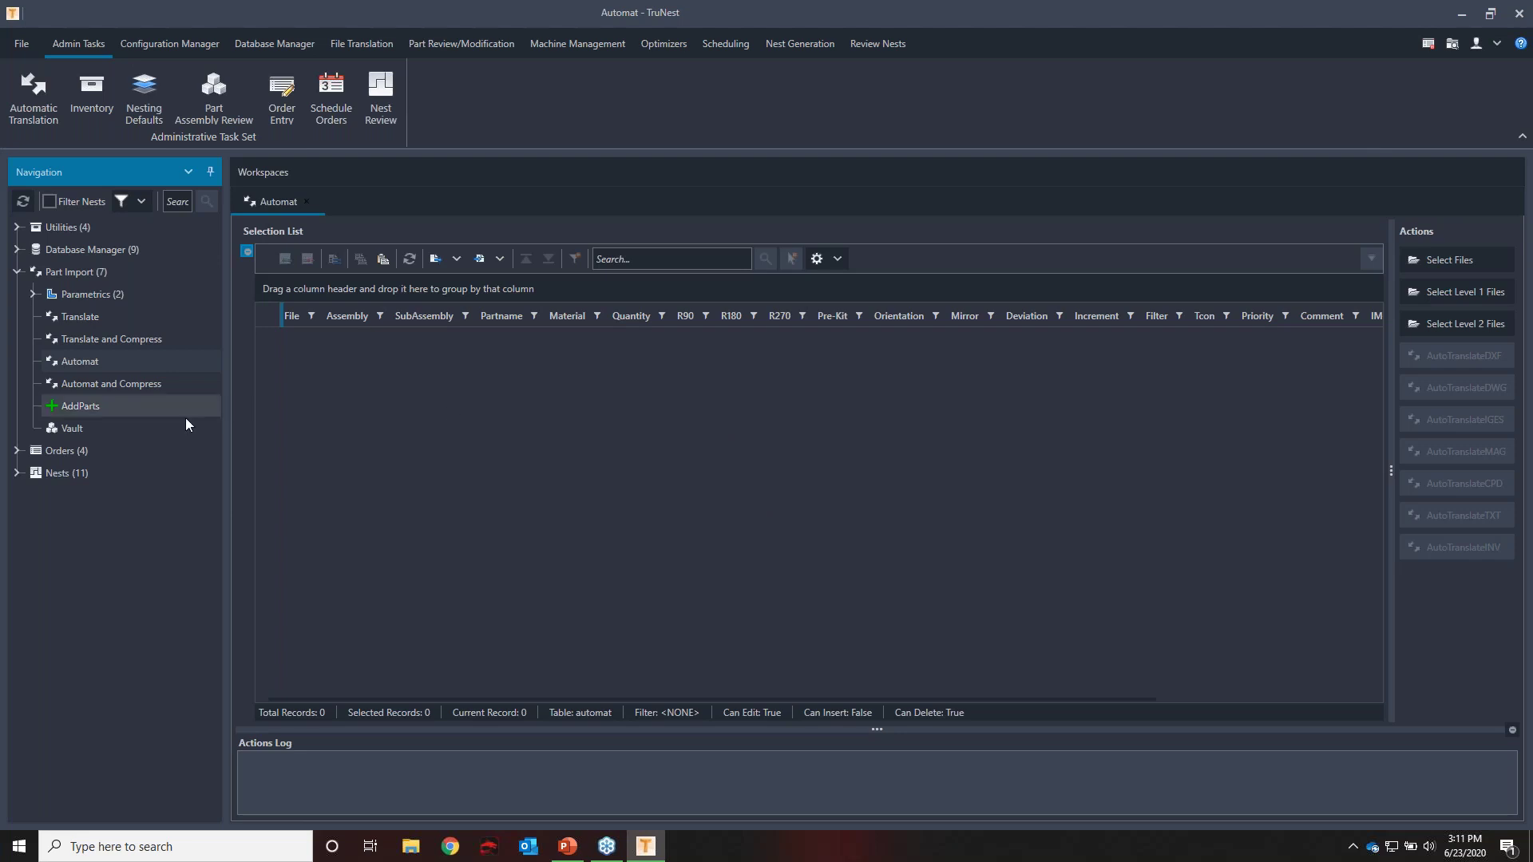
# Download the PUNCHROUT assembly's parts from the THORN vault through Part Import, acknowledging the download and translation results
pyautogui.click(129, 433)
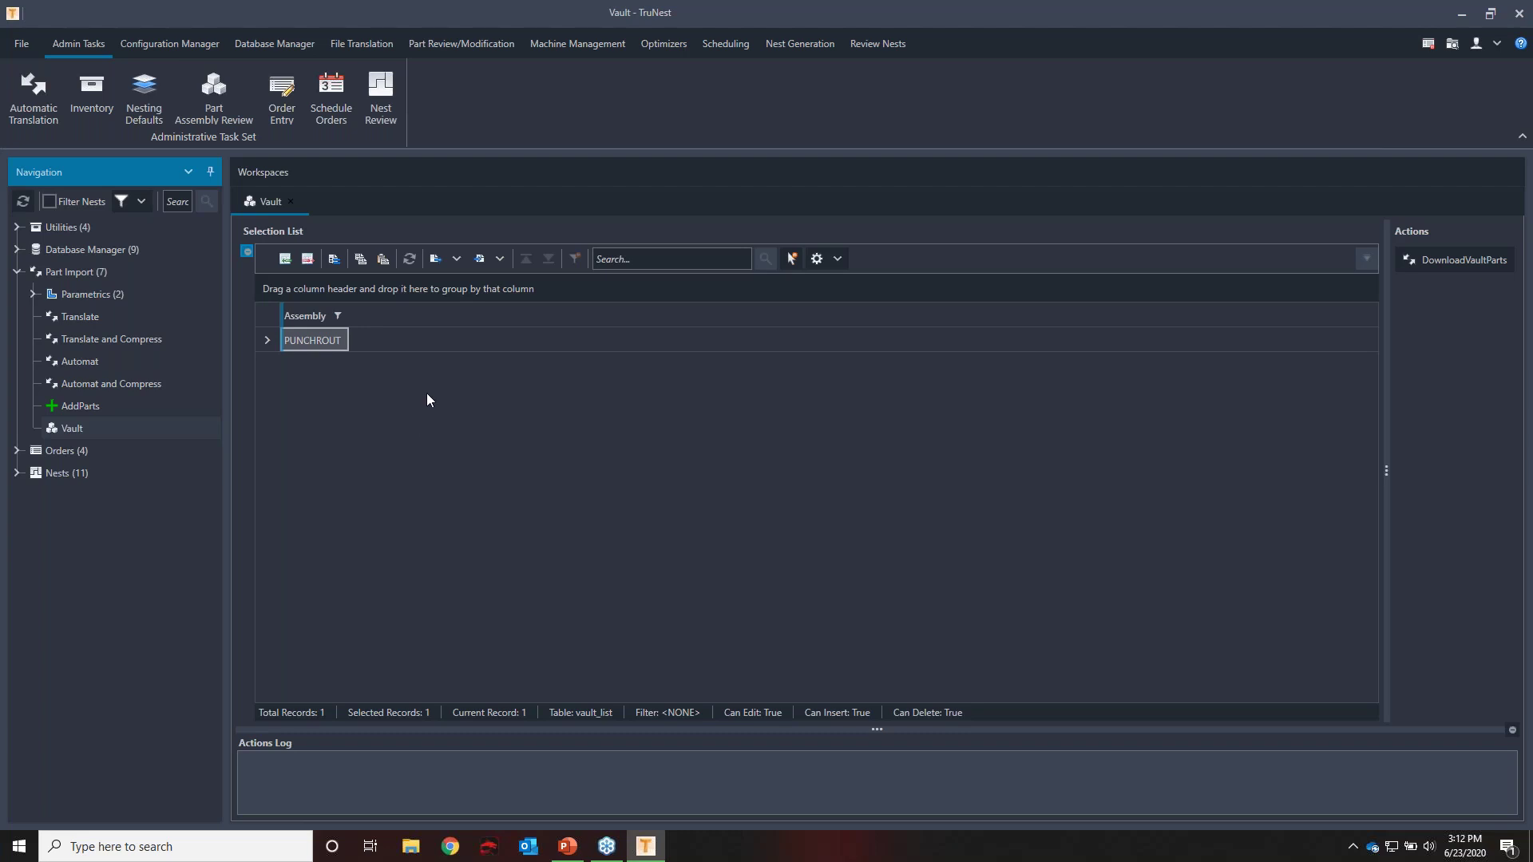
pyautogui.click(1447, 256)
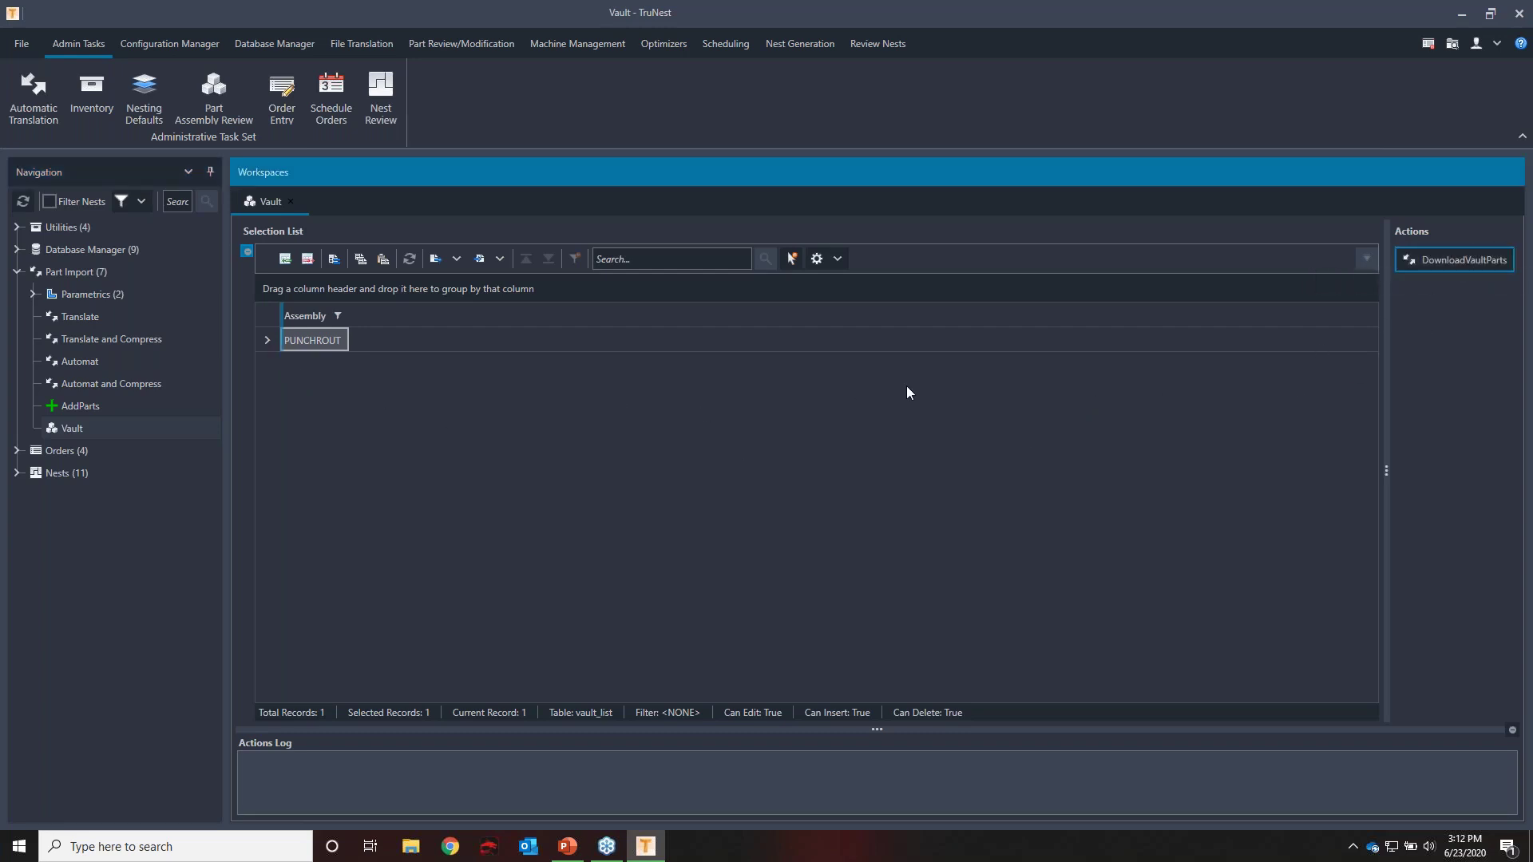
pyautogui.click(1479, 265)
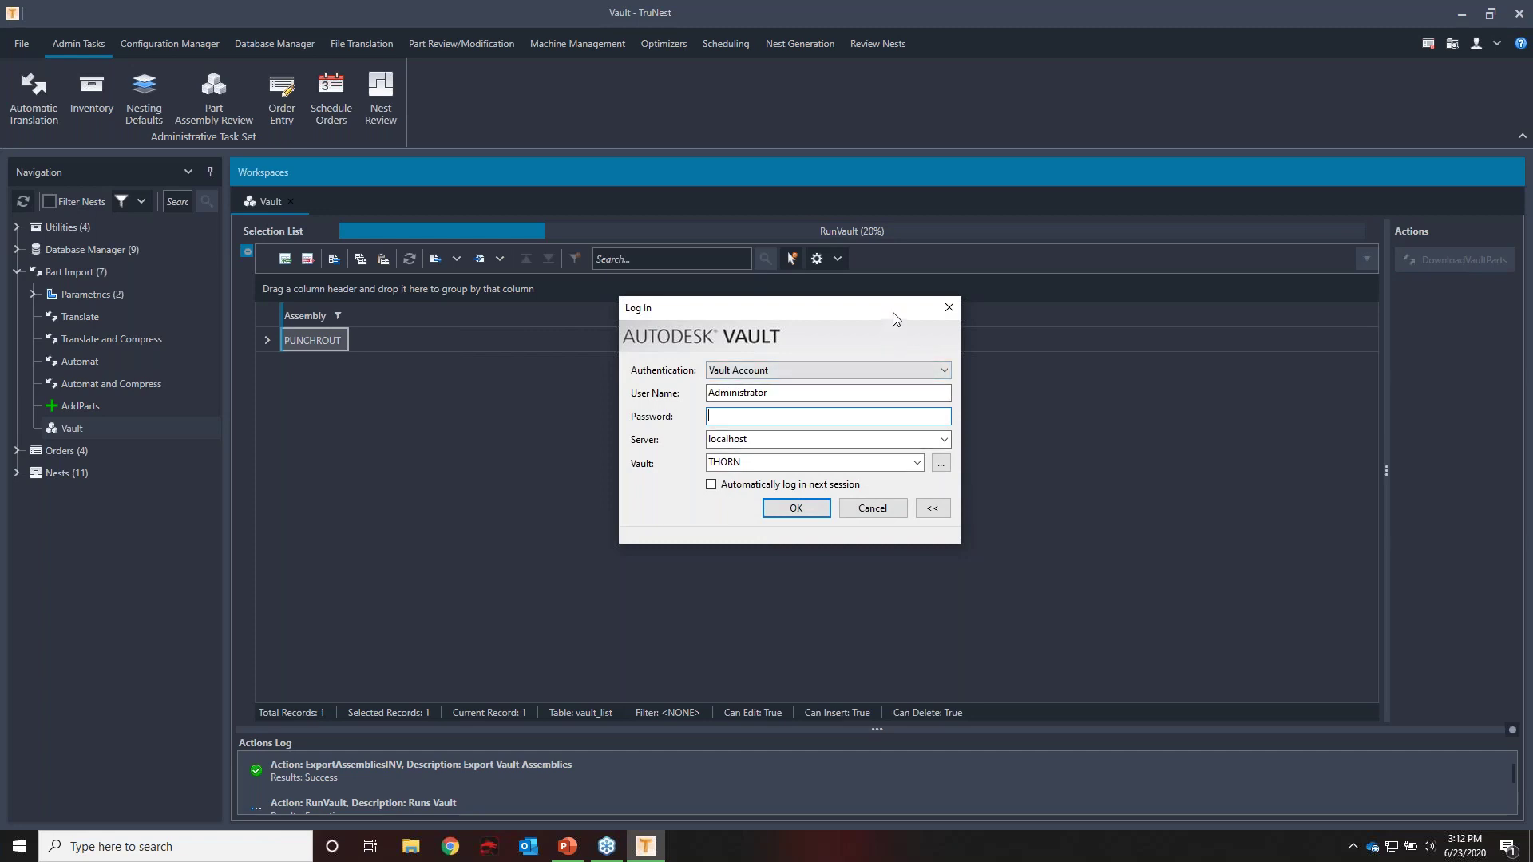
pyautogui.click(790, 509)
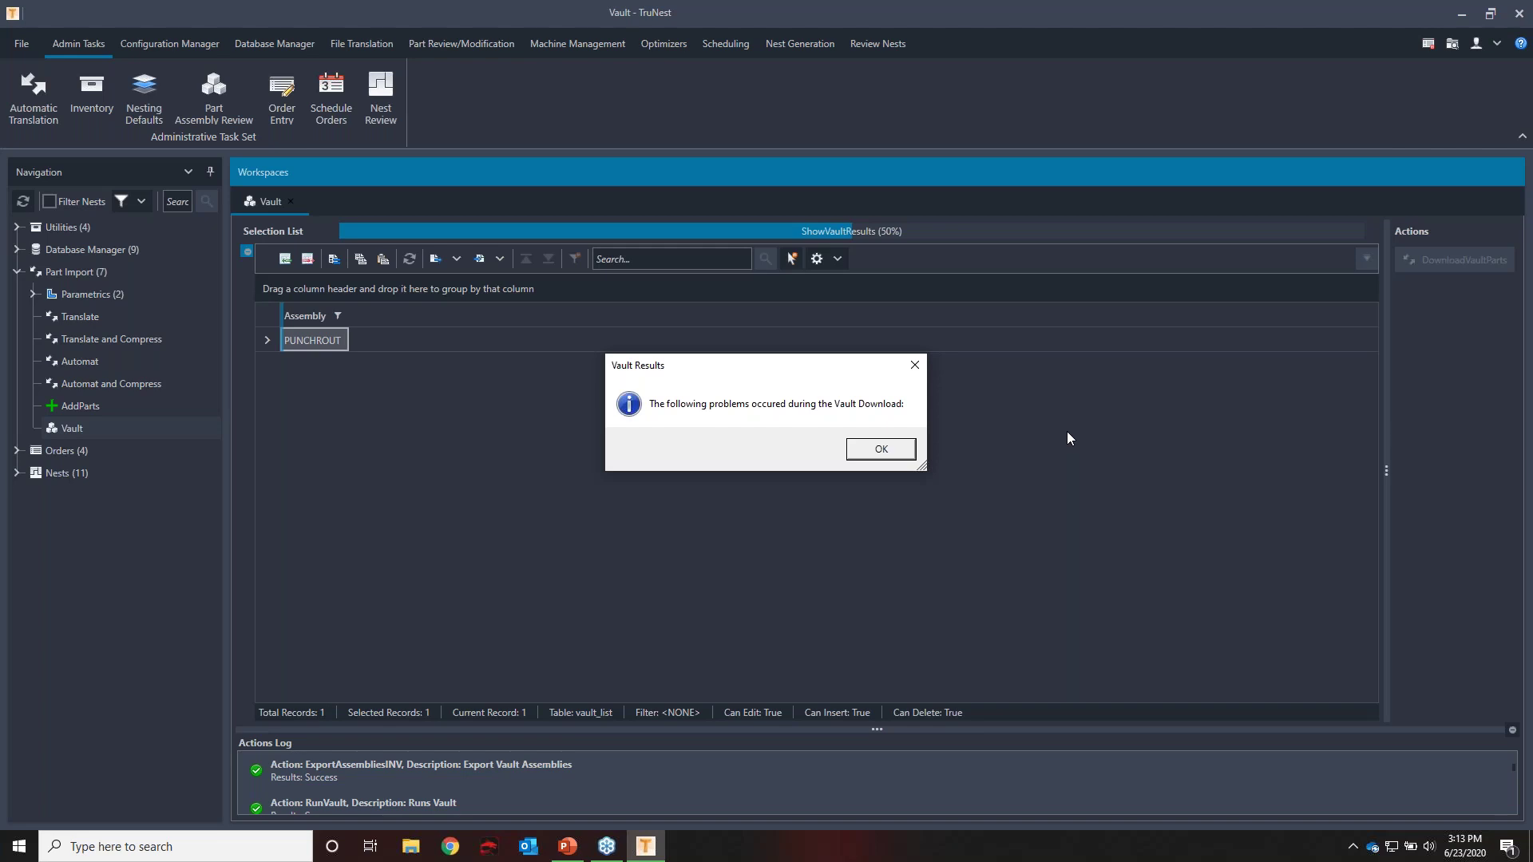
pyautogui.click(885, 450)
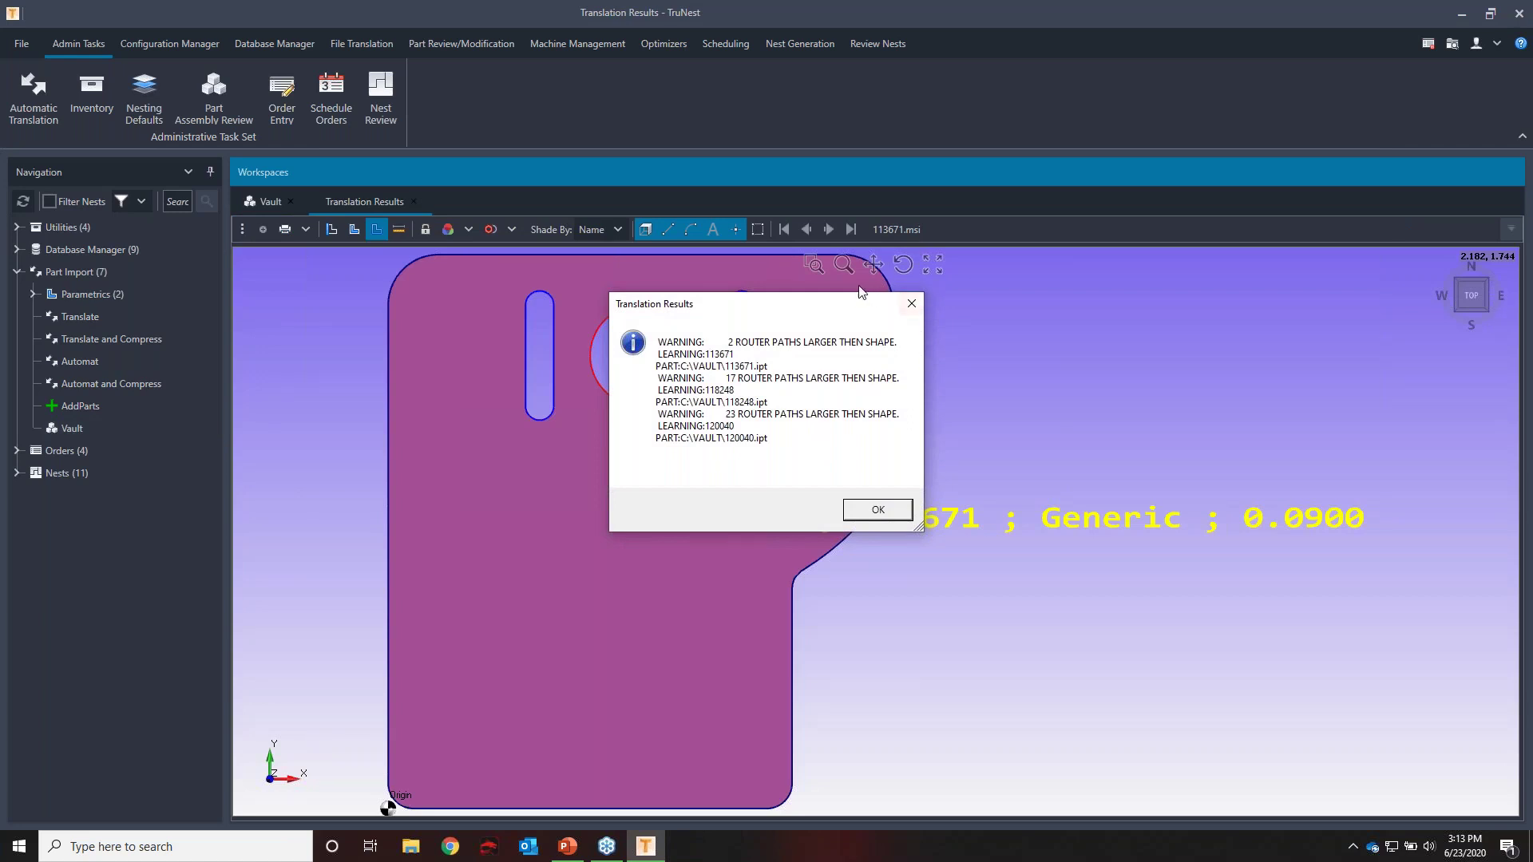
pyautogui.moveTo(853, 310); pyautogui.dragTo(1251, 271)
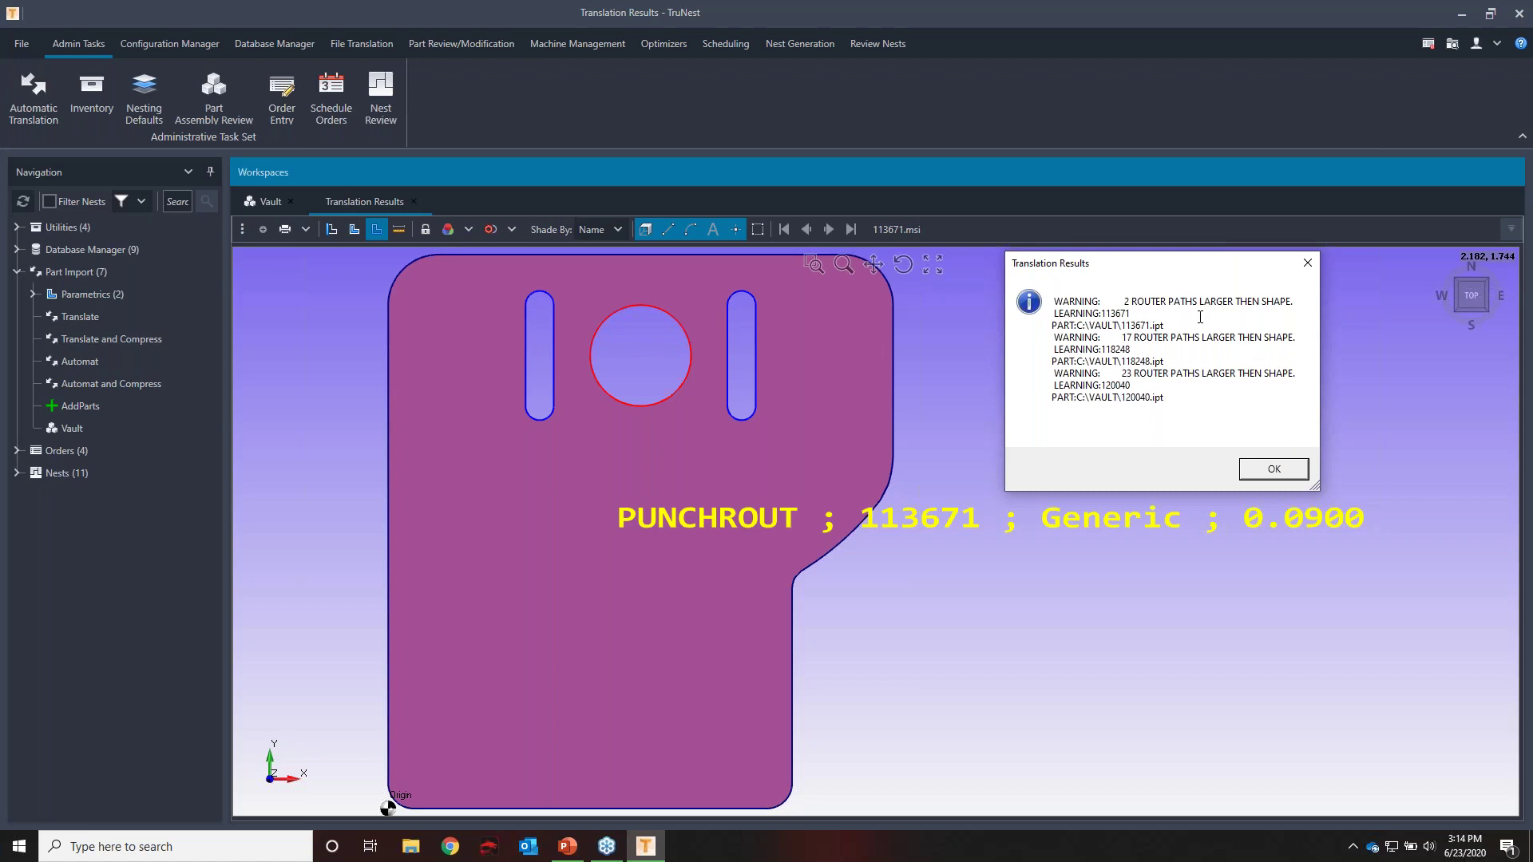
pyautogui.click(1292, 477)
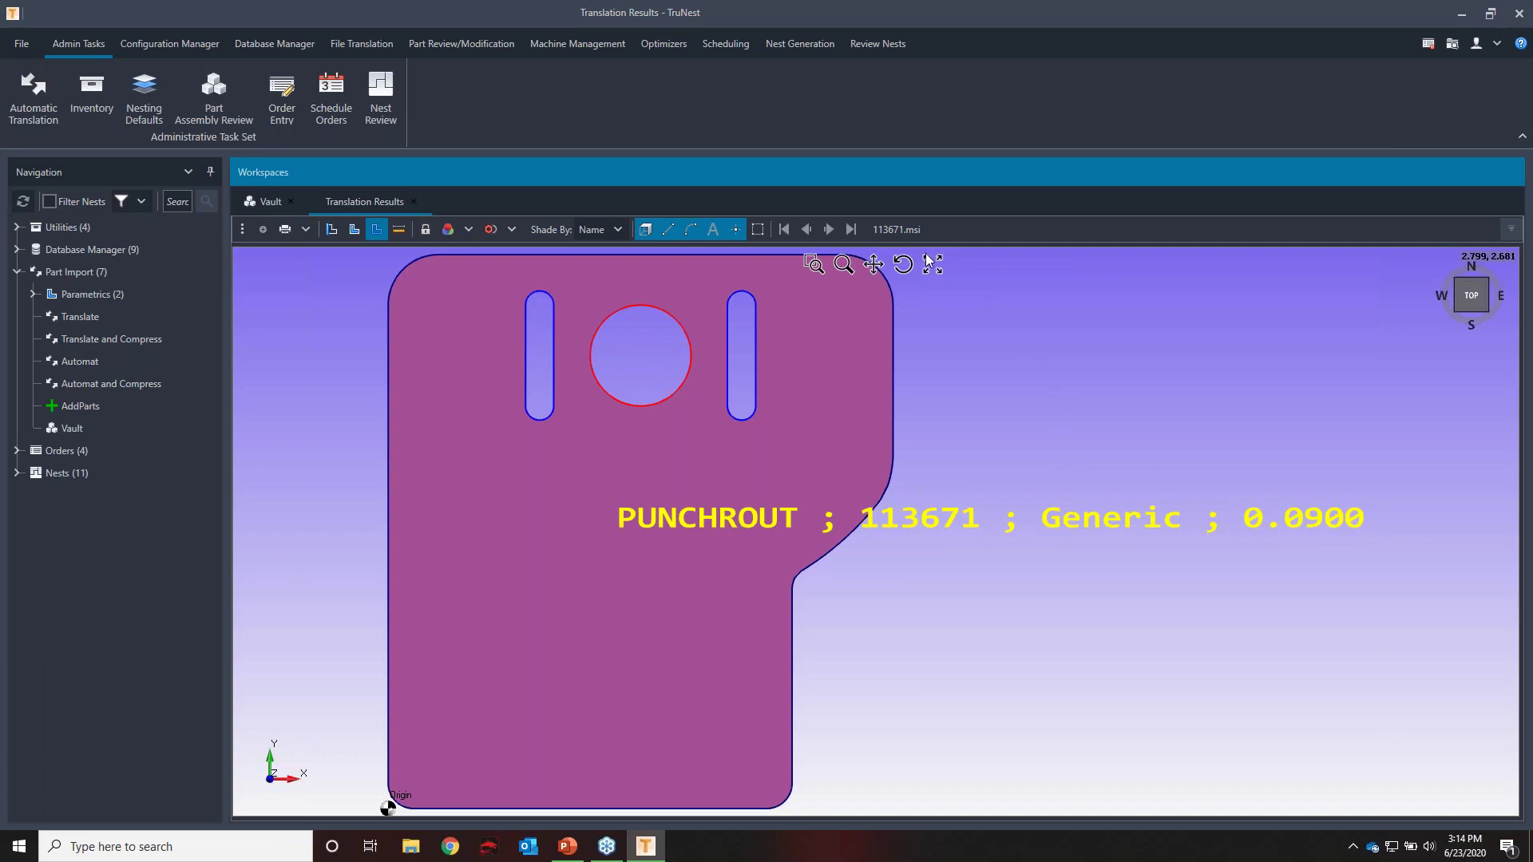
# Page through the translated parts to 117924.msi and inspect the shape properties of the small hole at the upper left of its left cutout
pyautogui.click(827, 230)
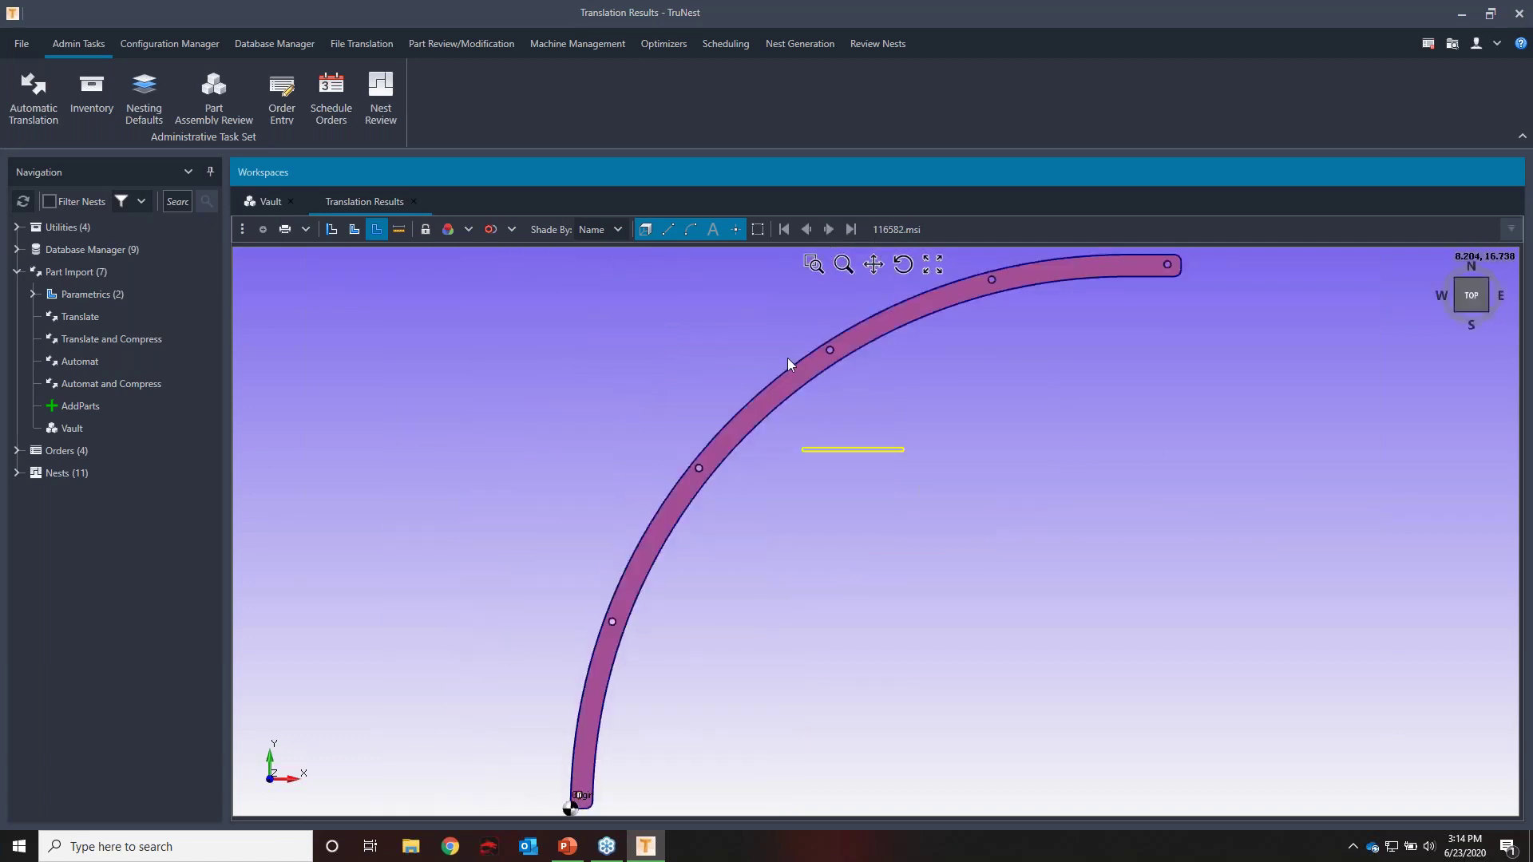
pyautogui.click(824, 230)
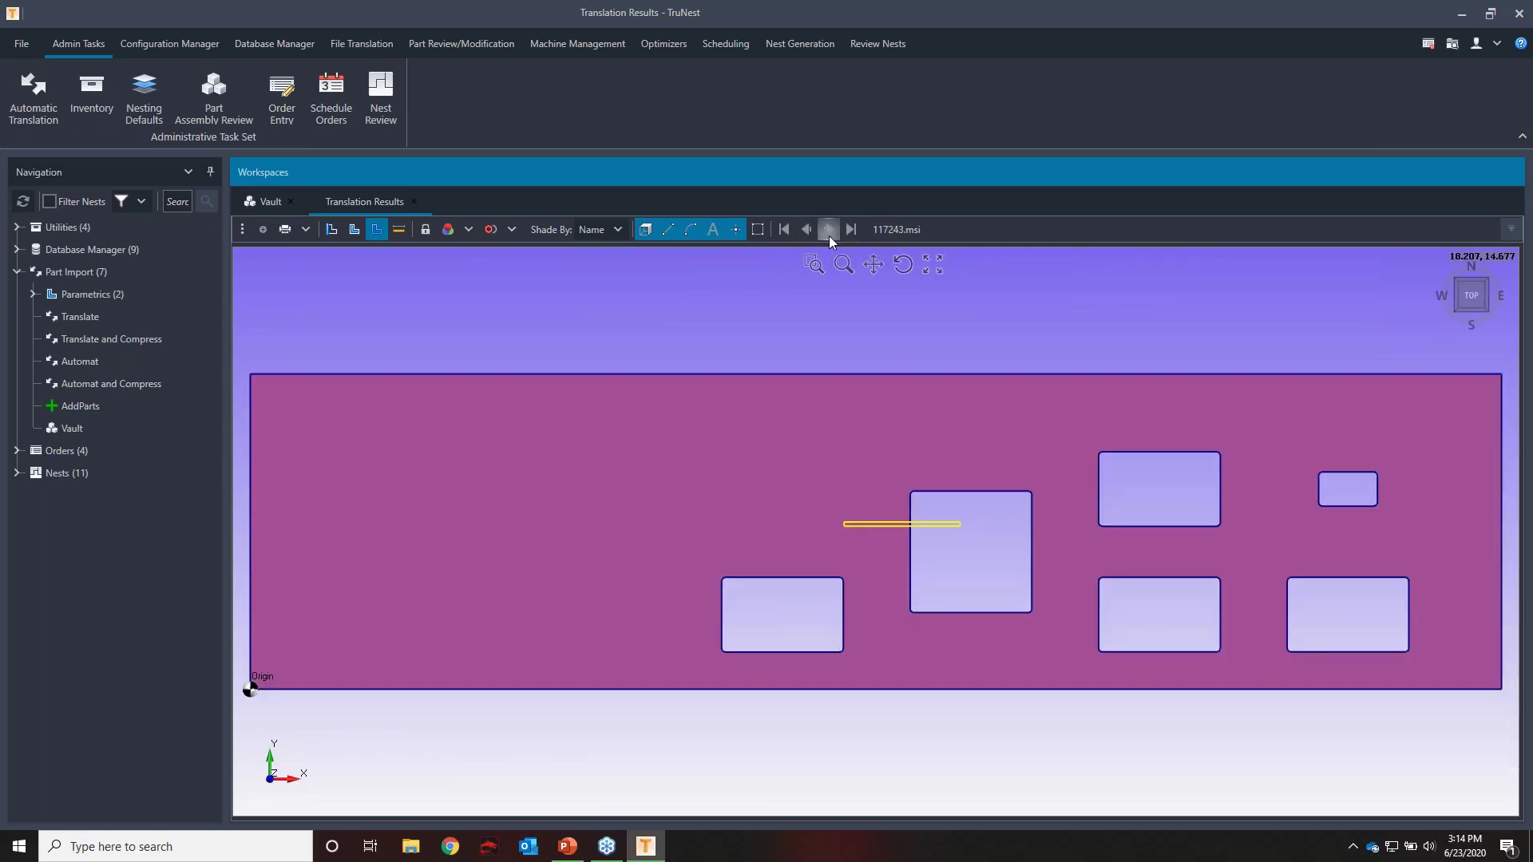
pyautogui.click(829, 236)
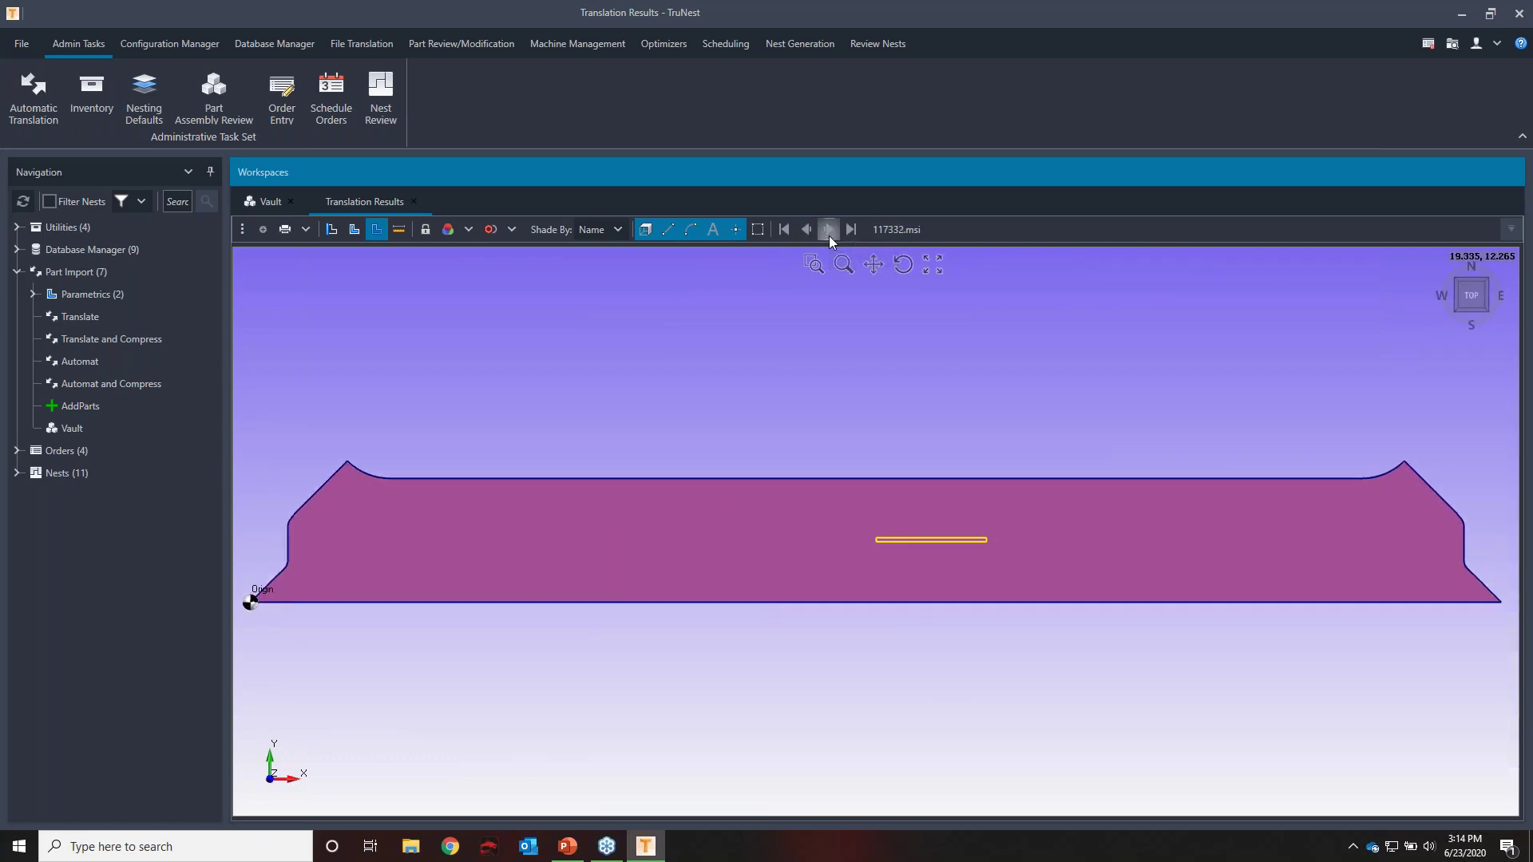
pyautogui.click(828, 236)
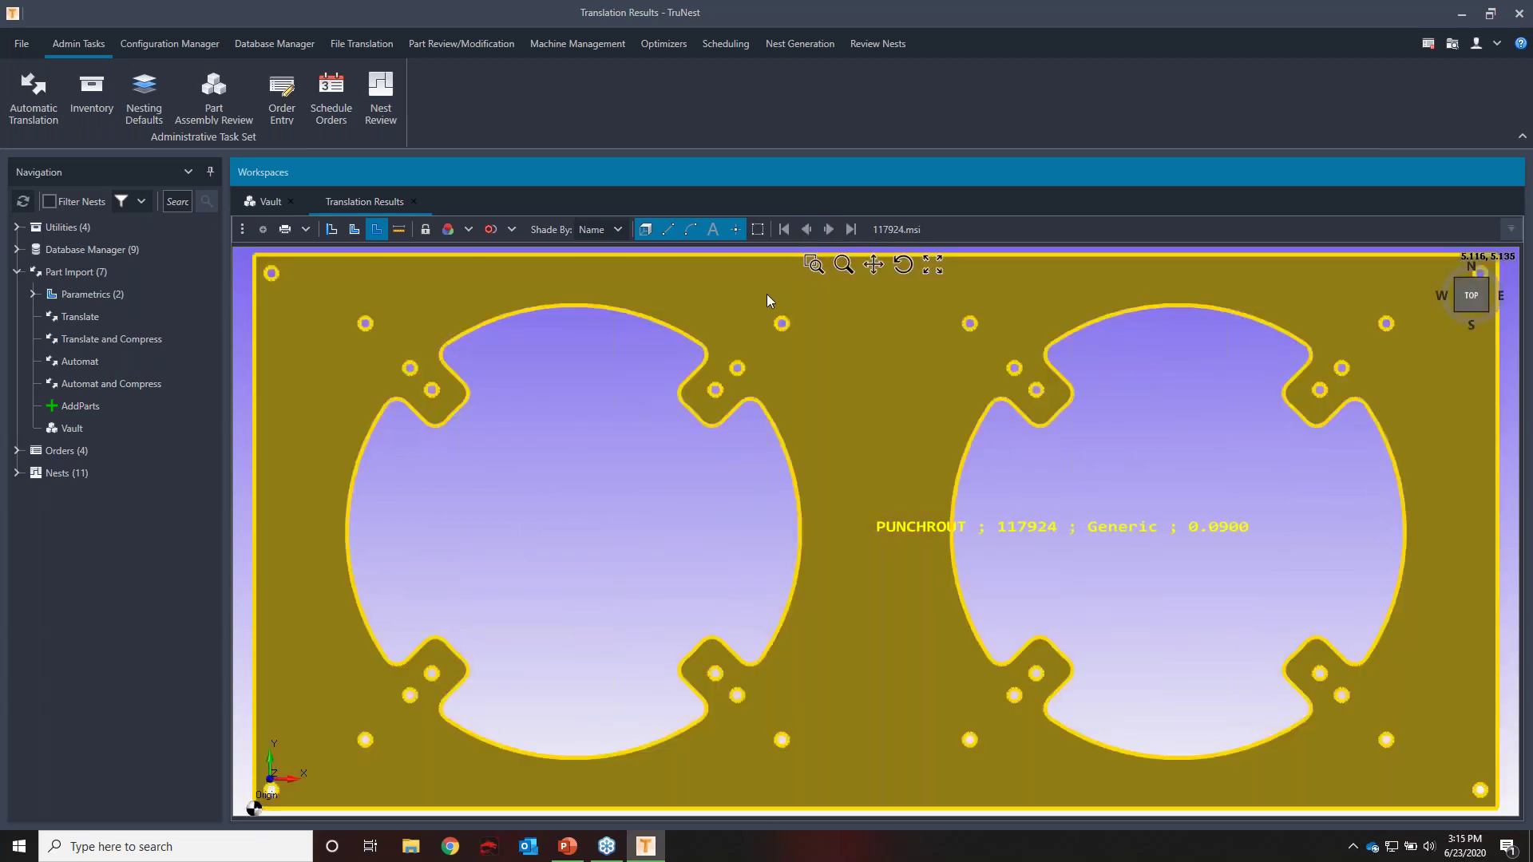
pyautogui.click(355, 230)
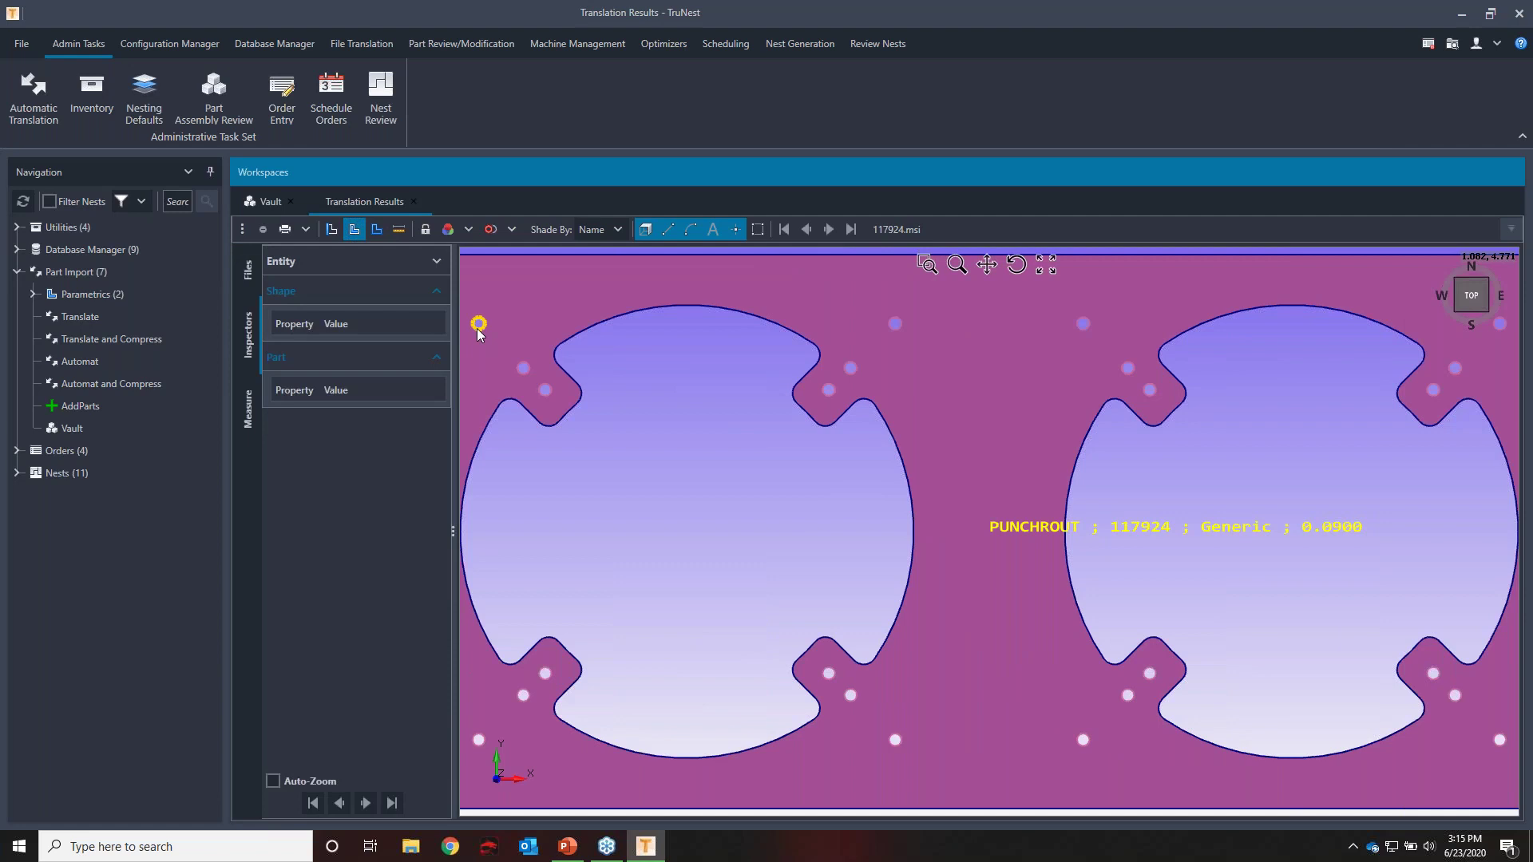
pyautogui.click(479, 326)
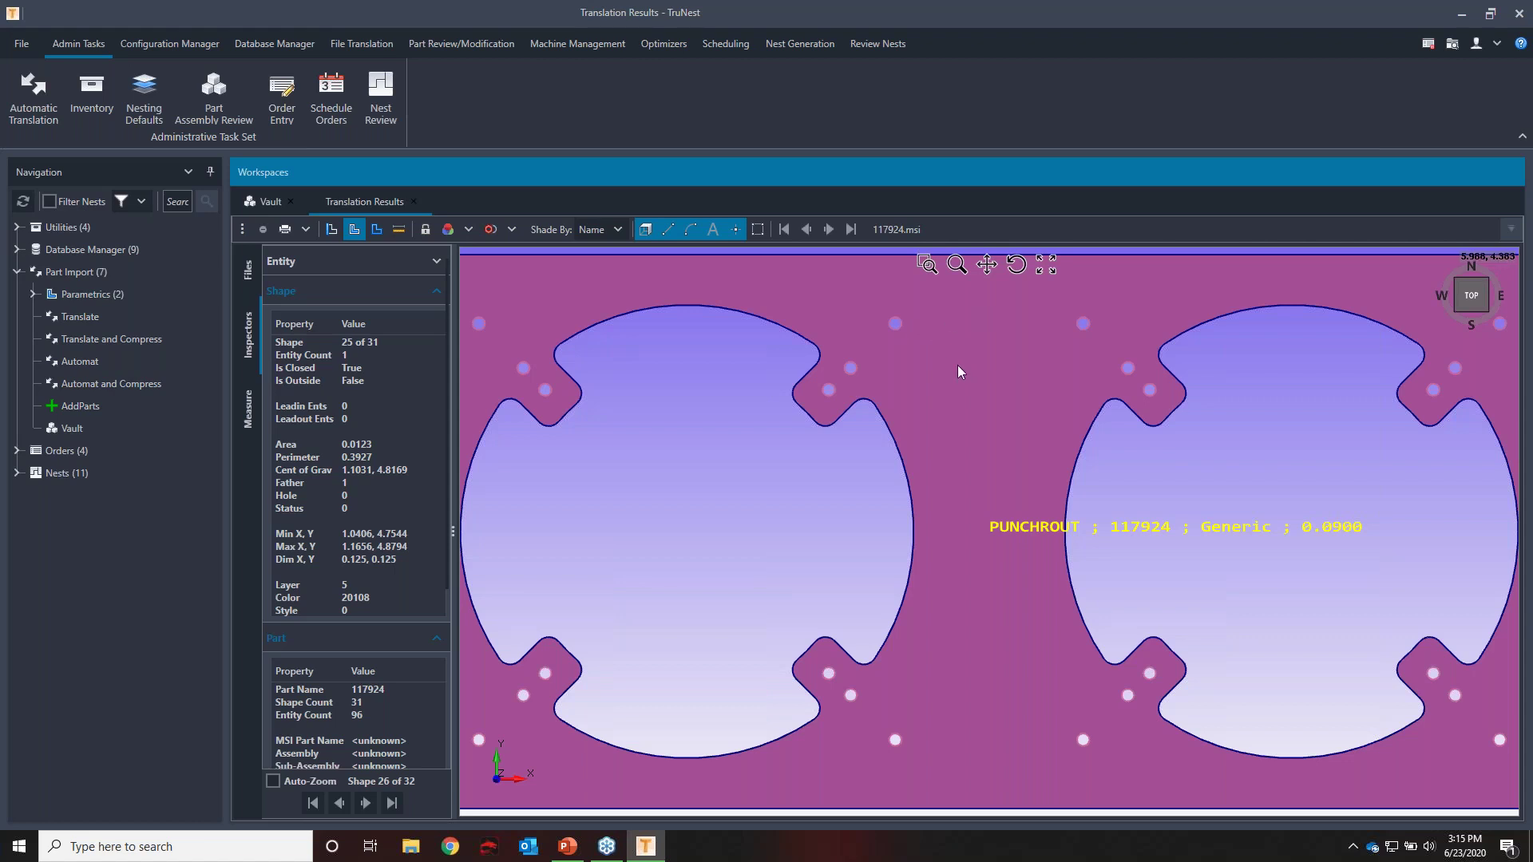
pyautogui.scroll(-3, 894, 384)
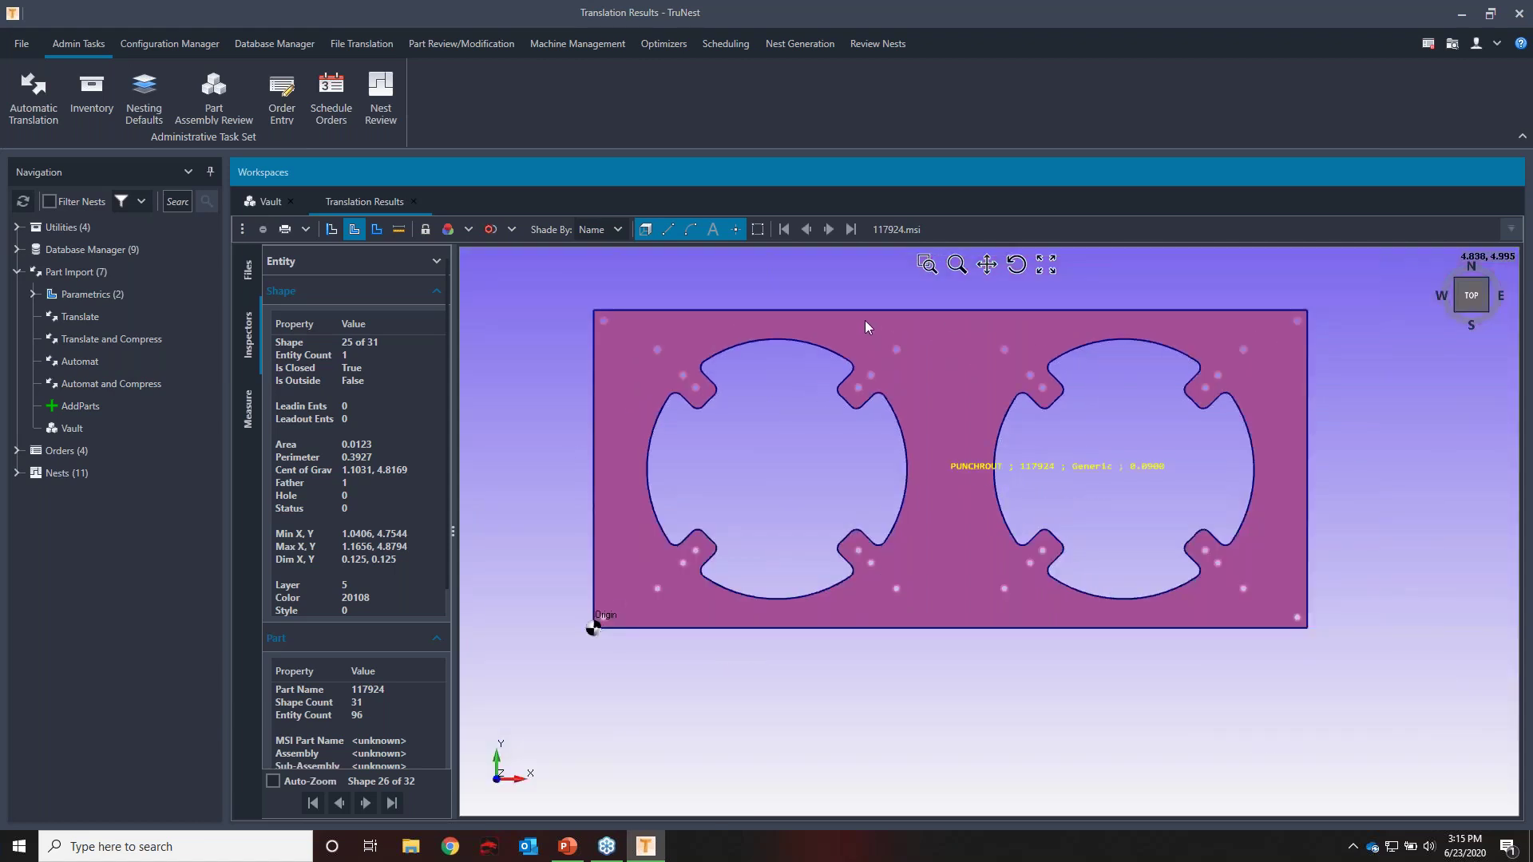
pyautogui.click(829, 231)
pyautogui.click(830, 240)
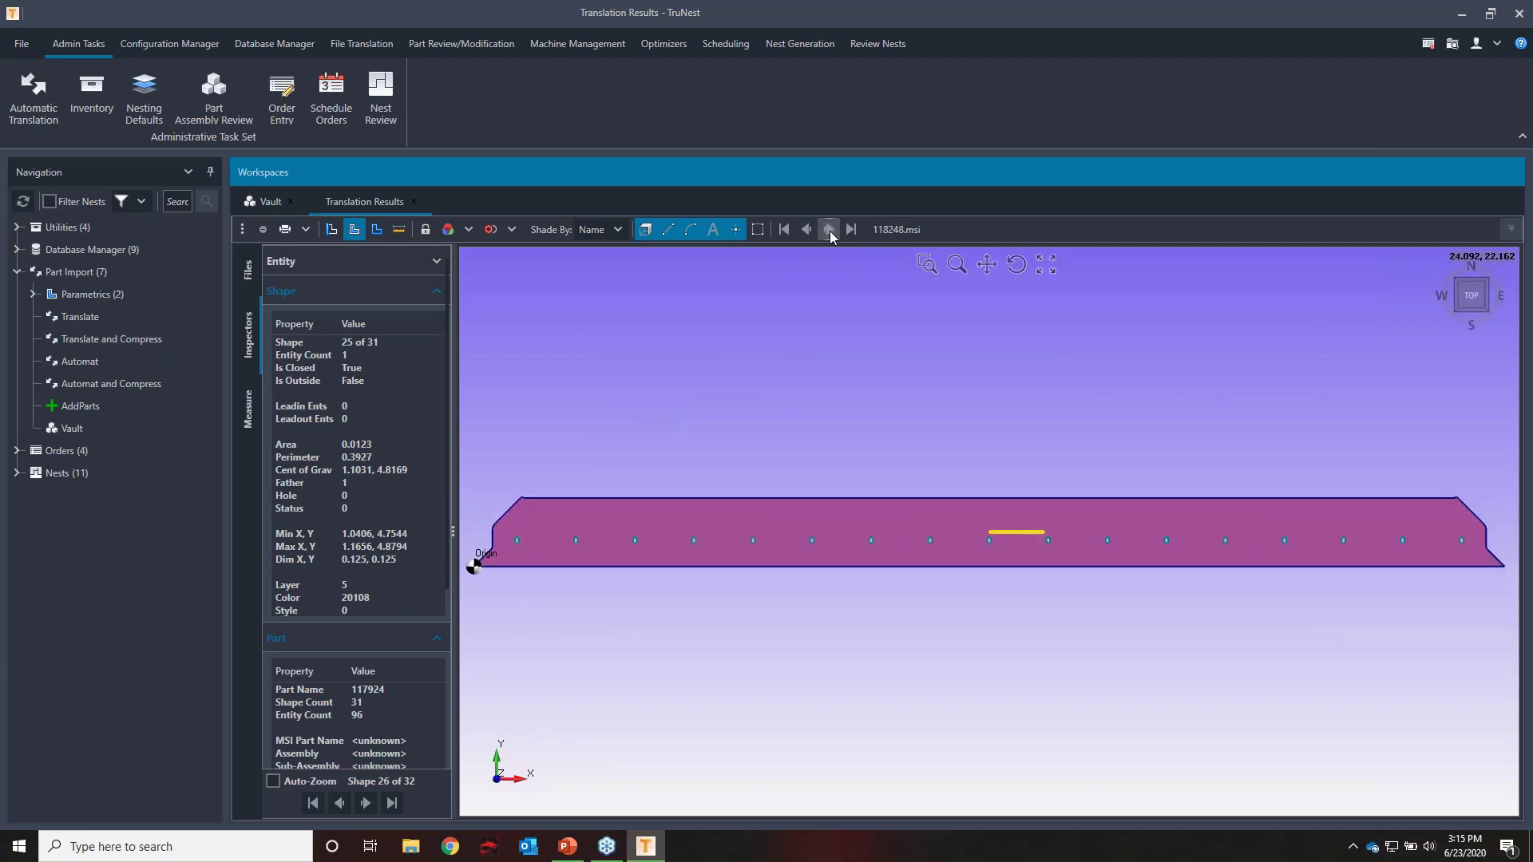
pyautogui.click(829, 231)
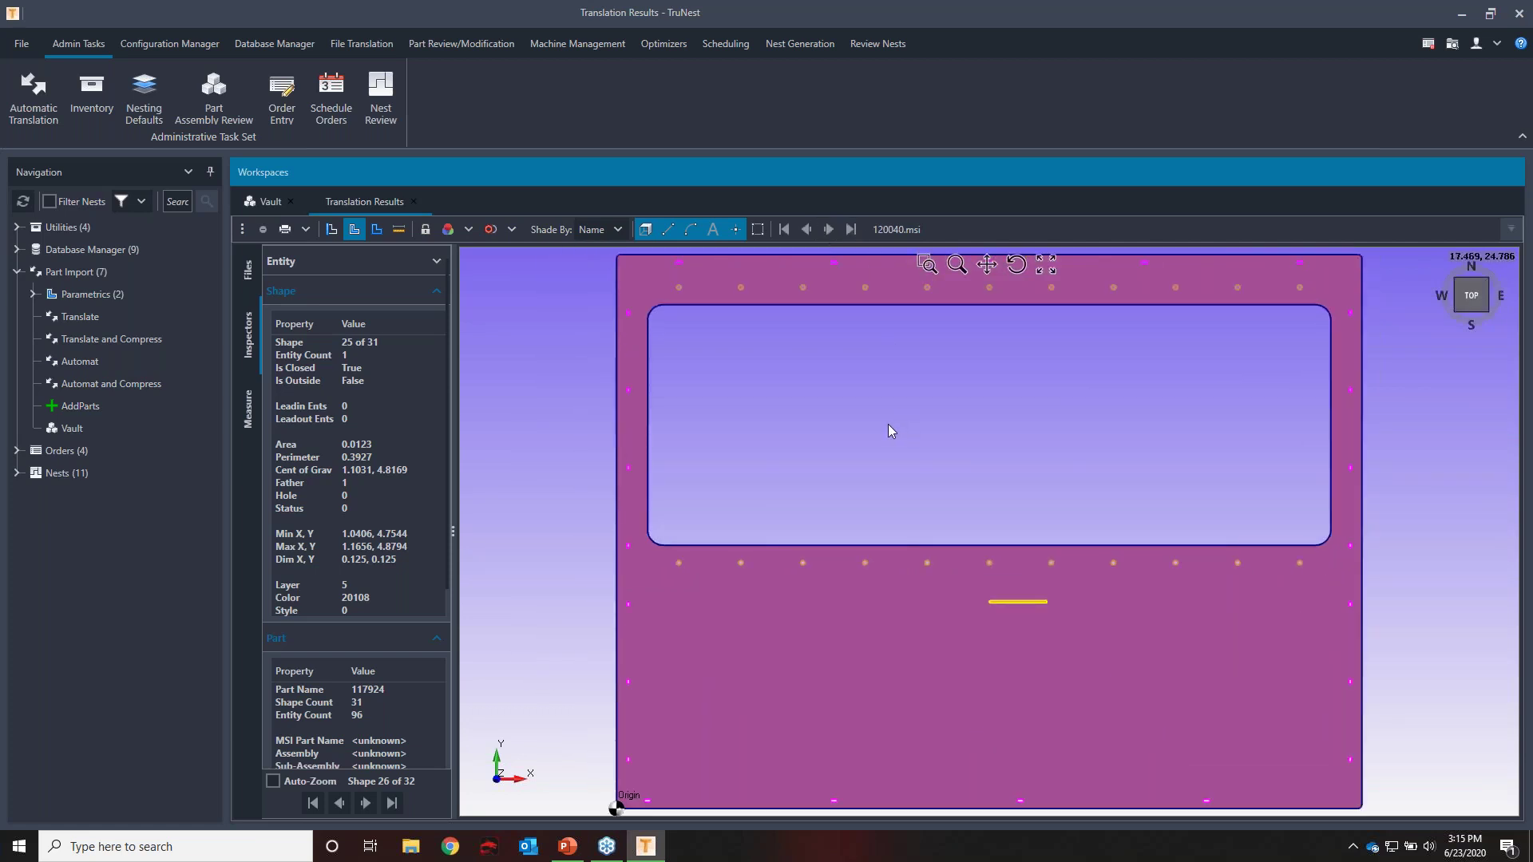
pyautogui.click(825, 239)
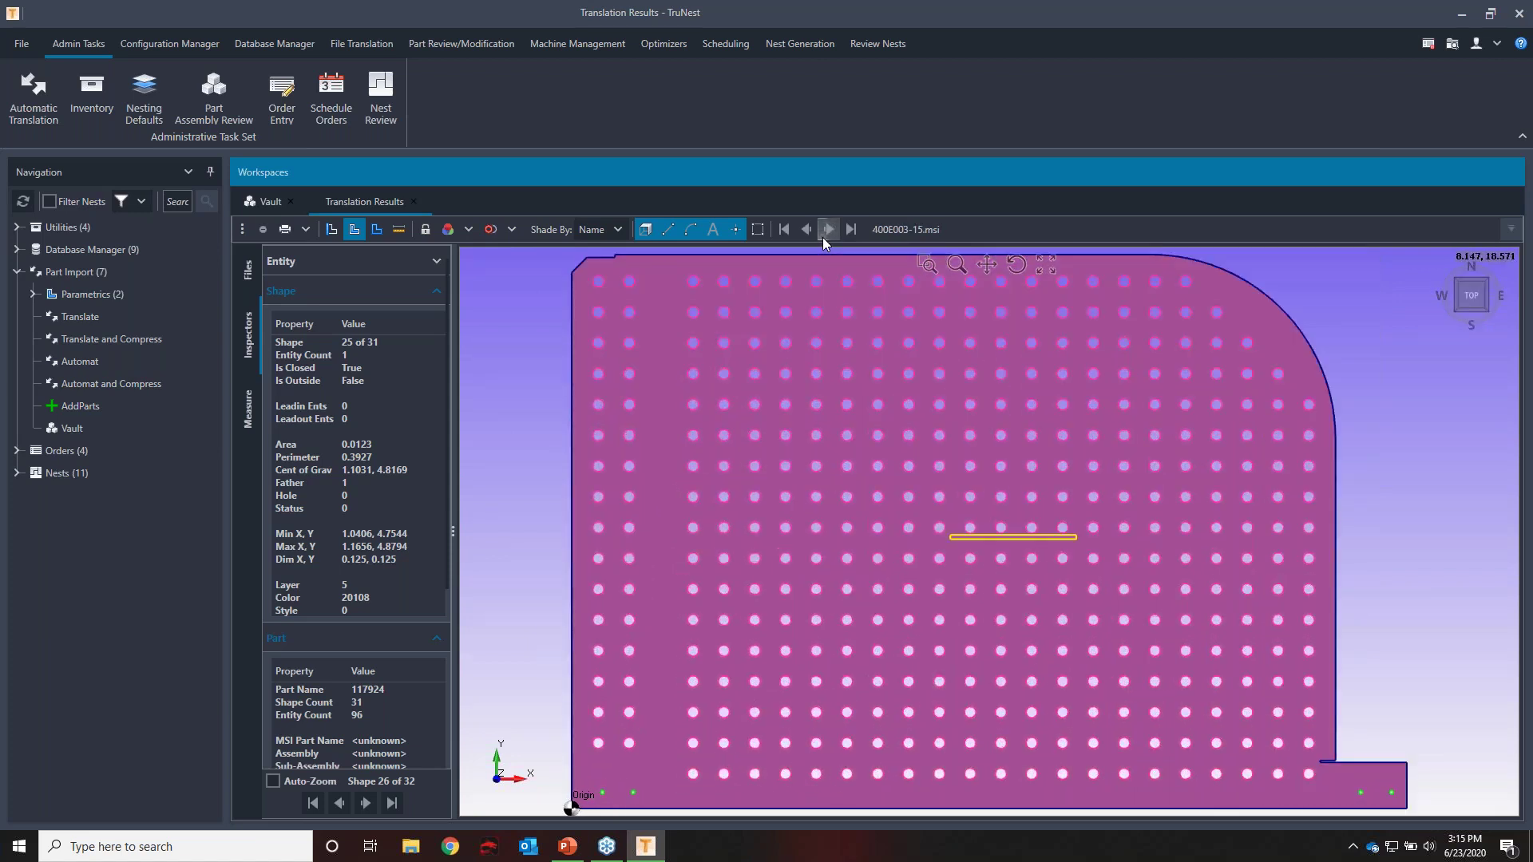
pyautogui.click(825, 238)
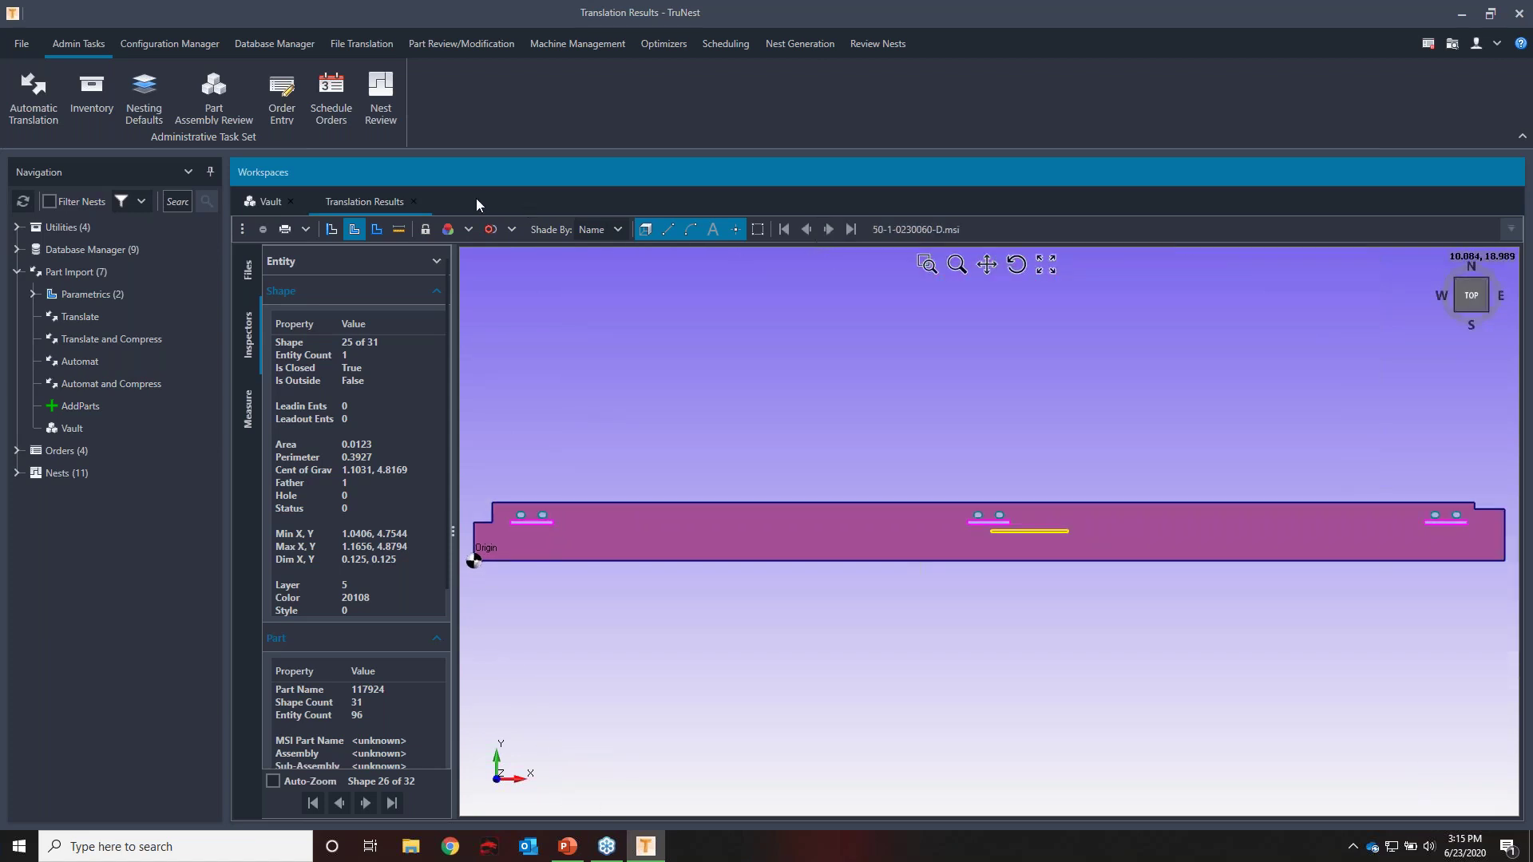
pyautogui.click(413, 201)
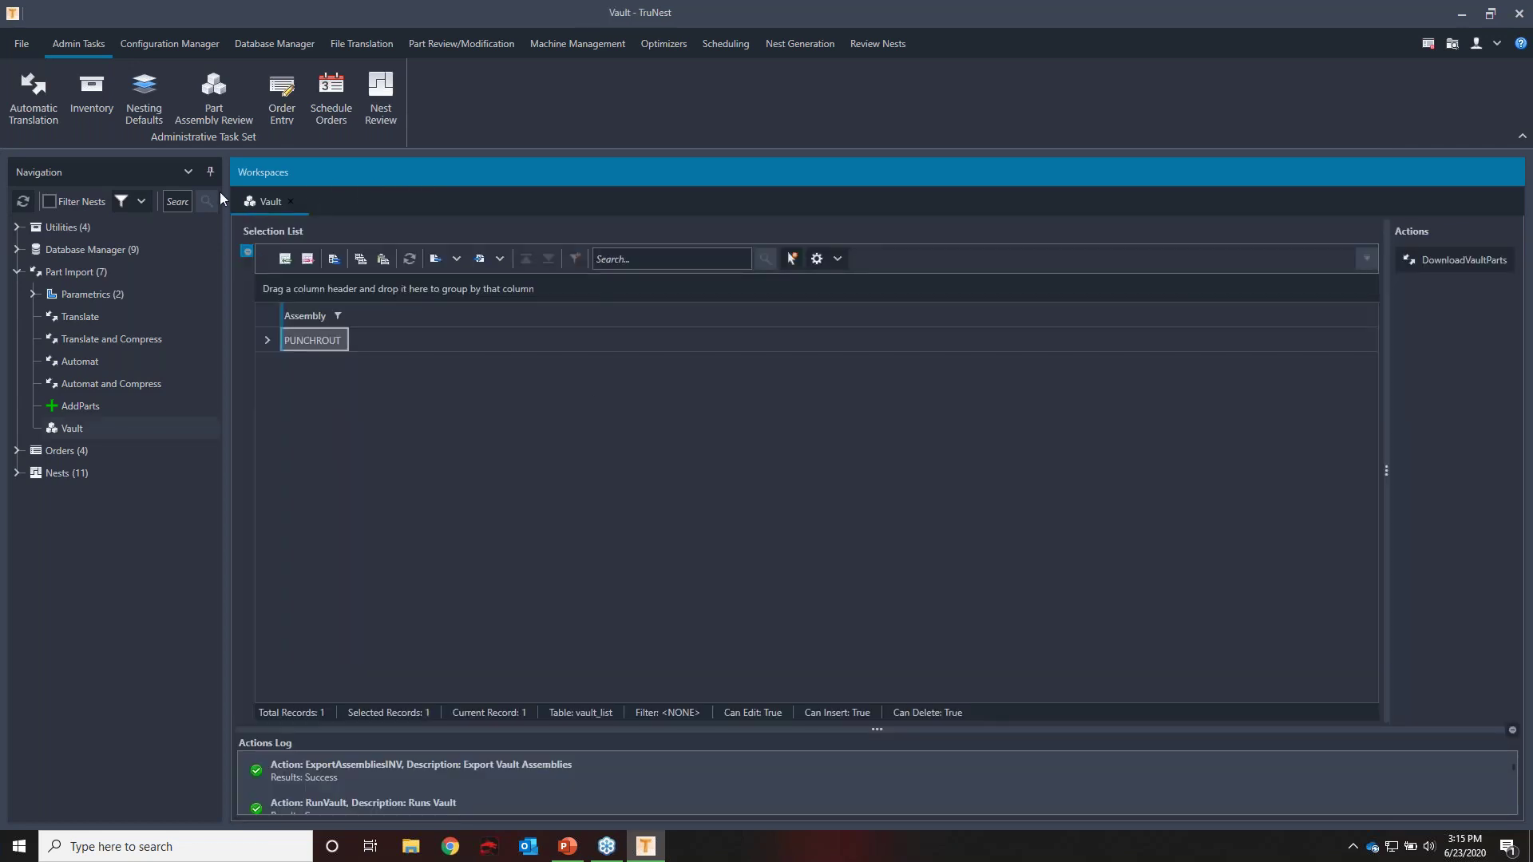
# Open Part Assembly Review, filter the Assembly column to PUNCHROUT, and enlarge the parts table
pyautogui.click(220, 113)
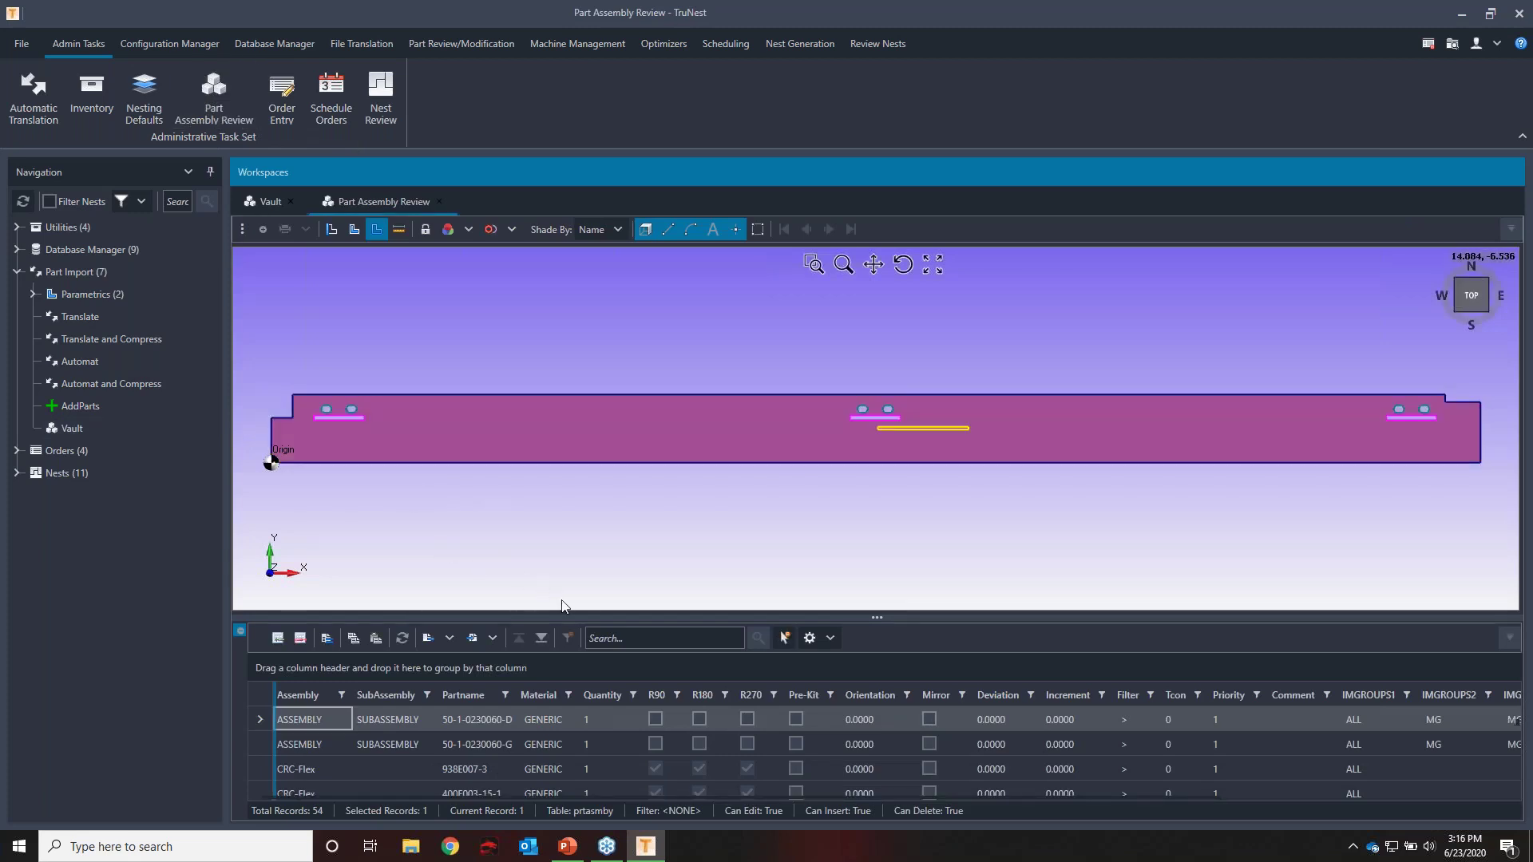
pyautogui.click(342, 697)
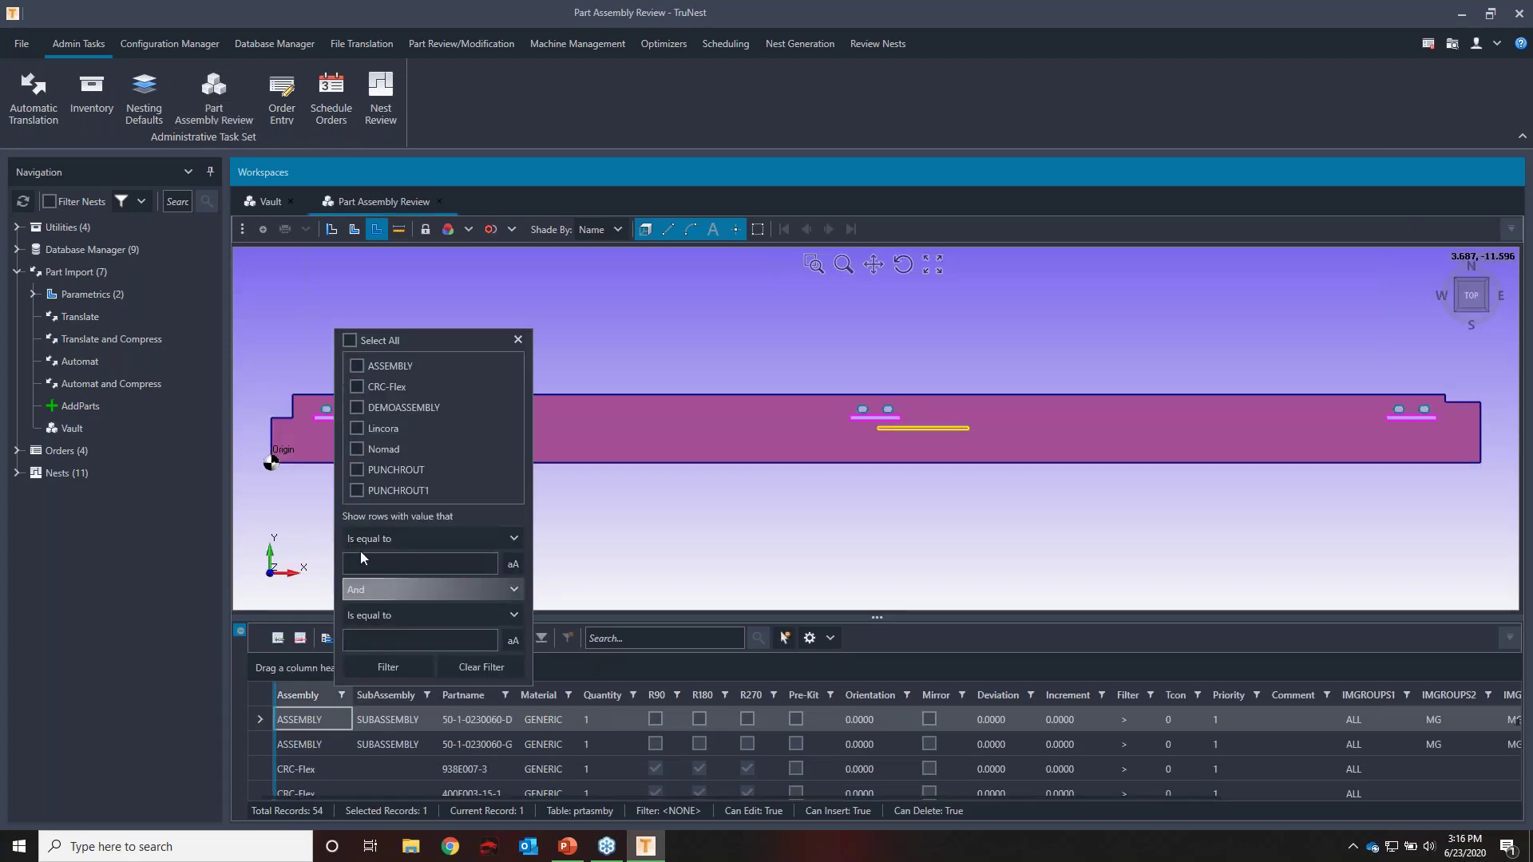
pyautogui.click(357, 470)
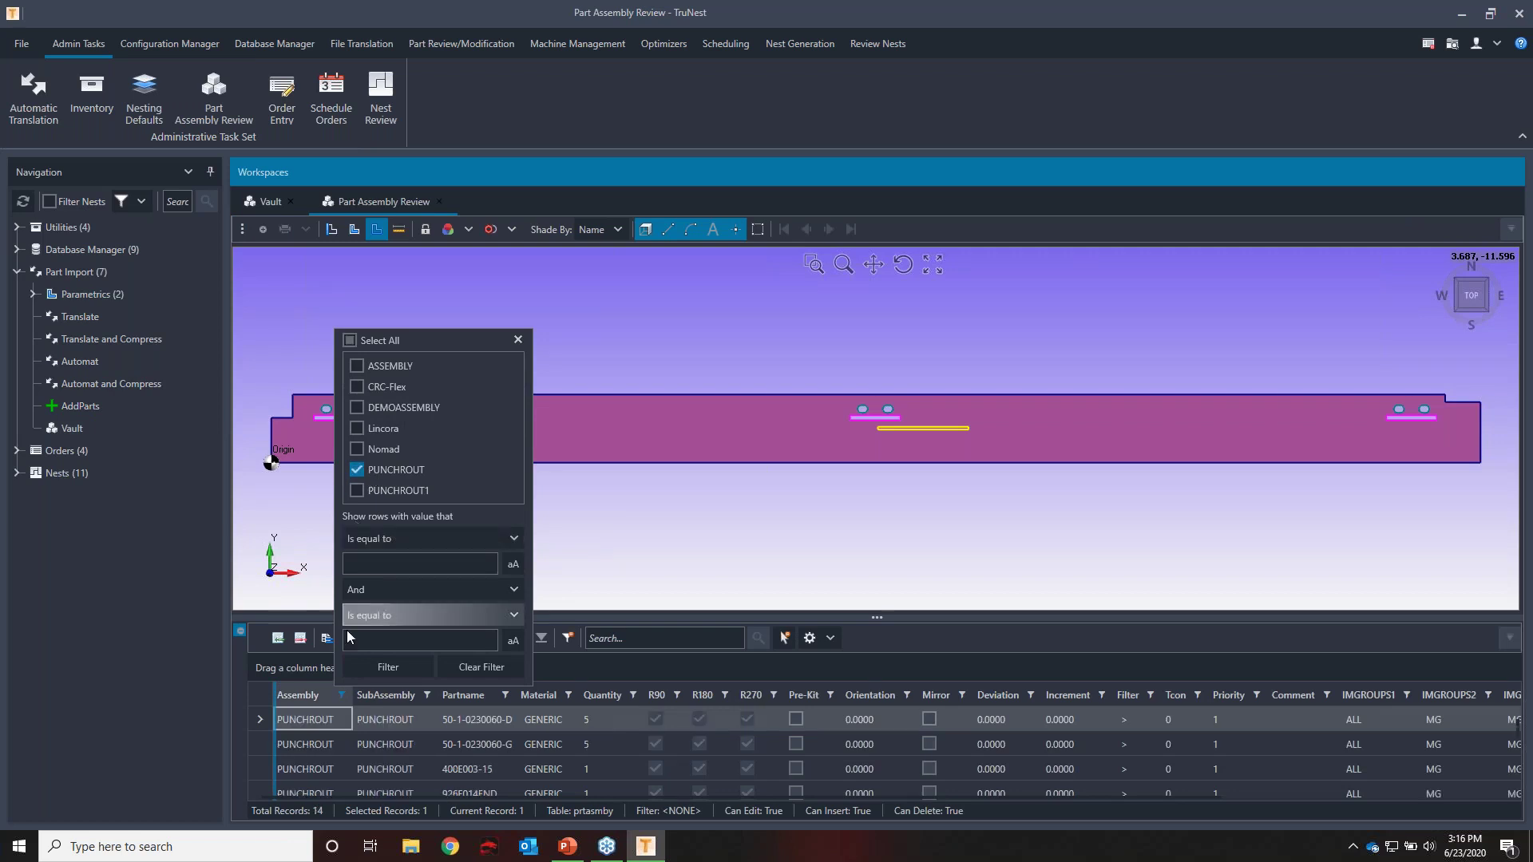
pyautogui.click(671, 566)
pyautogui.moveTo(643, 613); pyautogui.dragTo(654, 485)
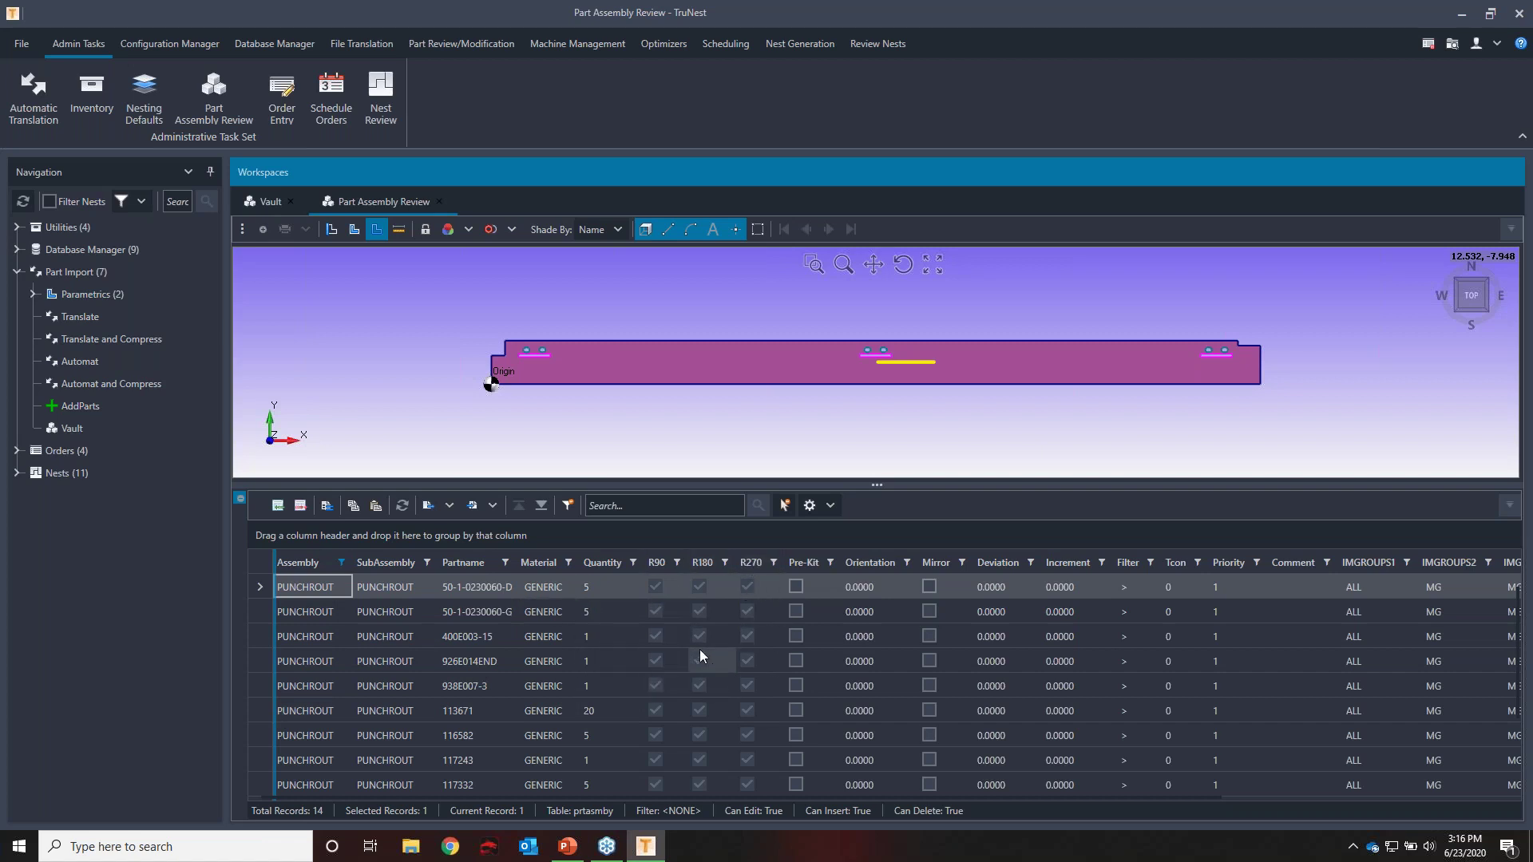
pyautogui.click(264, 618)
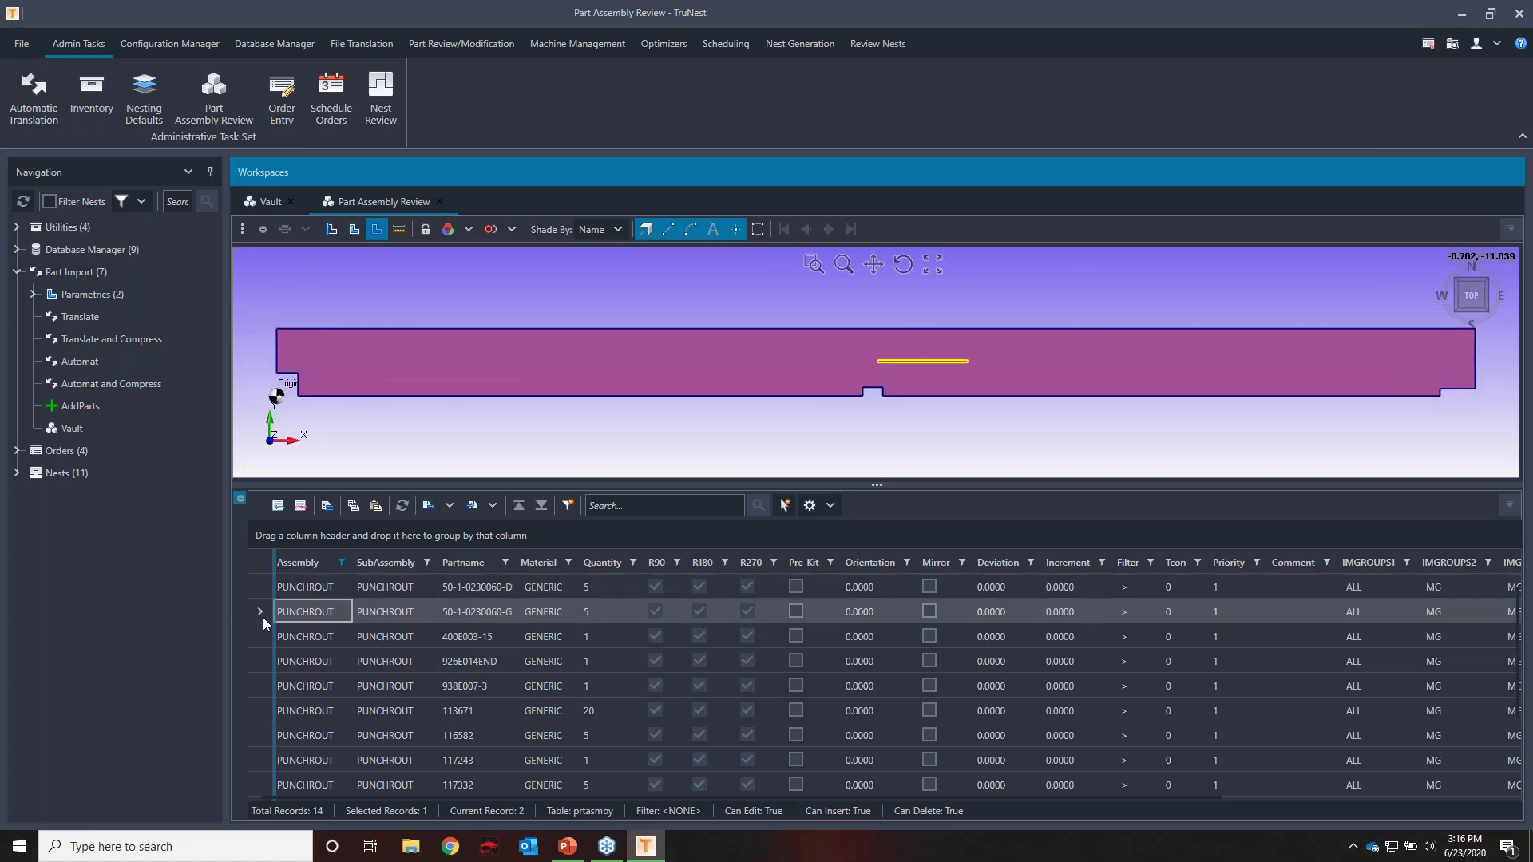
pyautogui.press('Down')
pyautogui.press('Down')
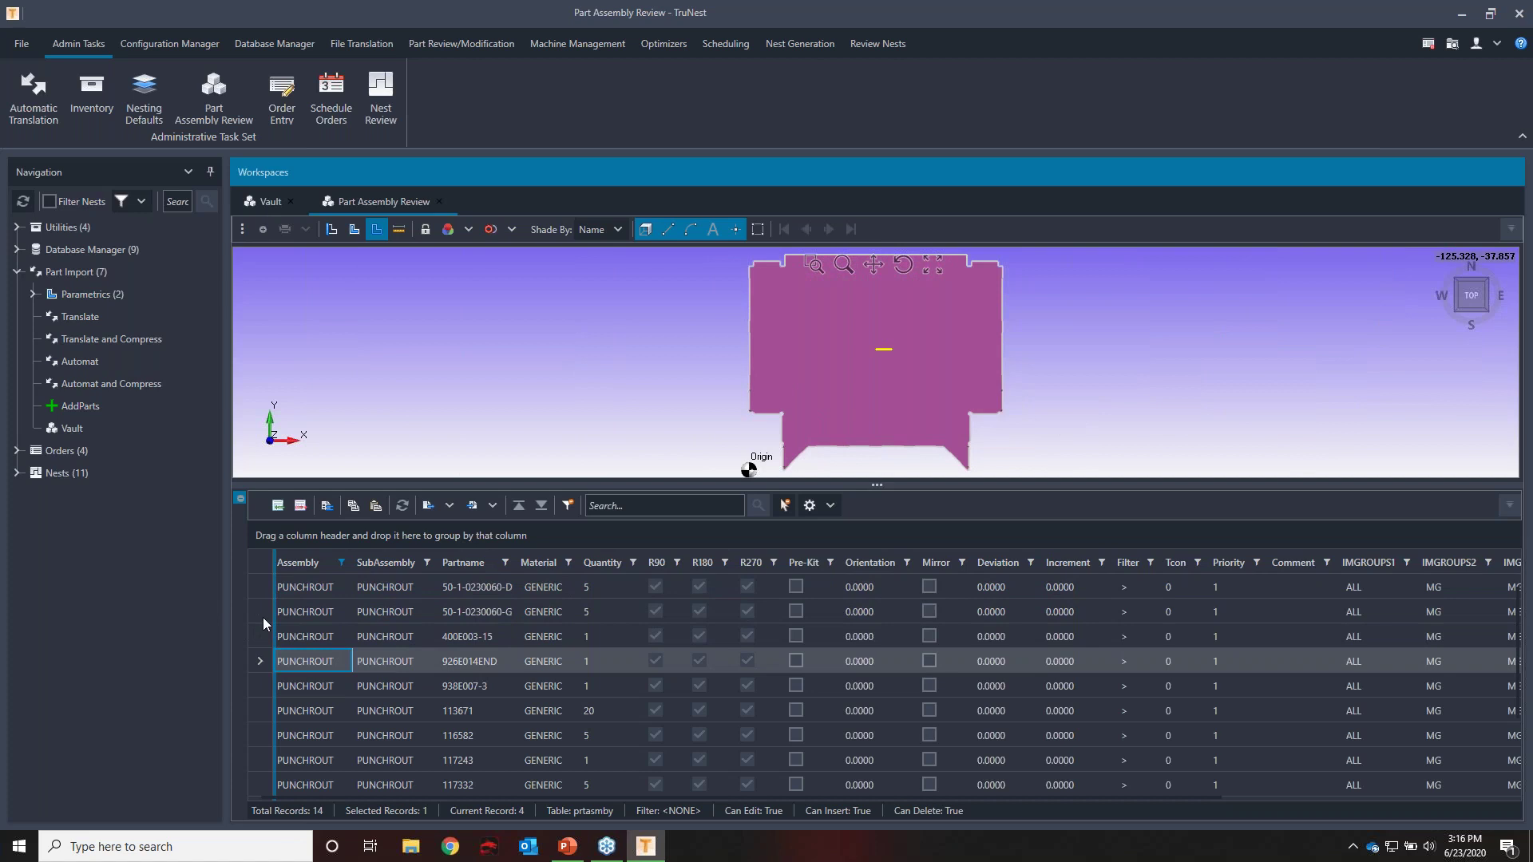
pyautogui.press('Up')
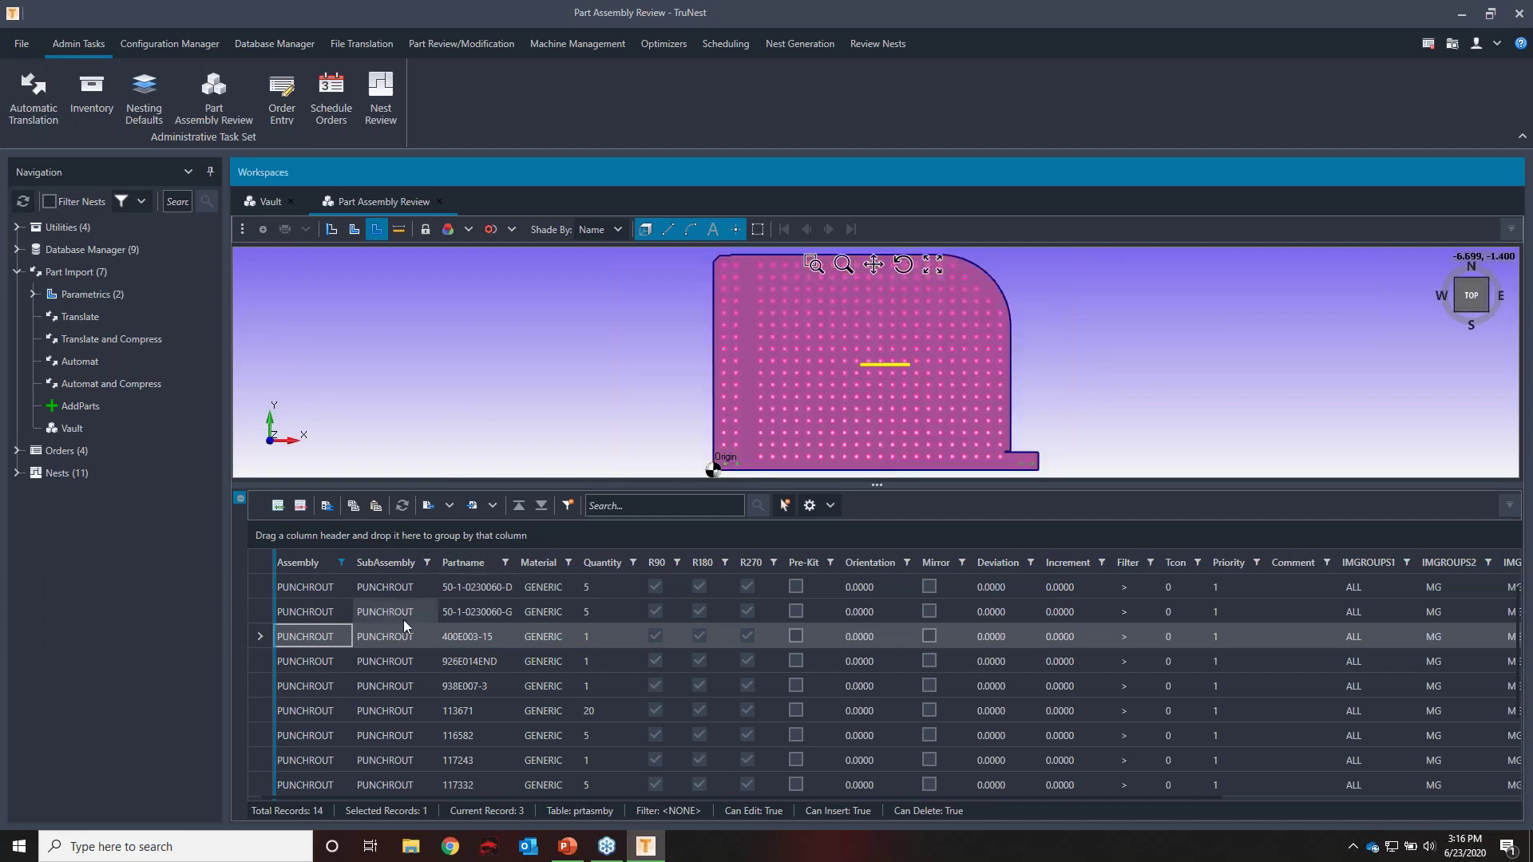
pyautogui.click(263, 661)
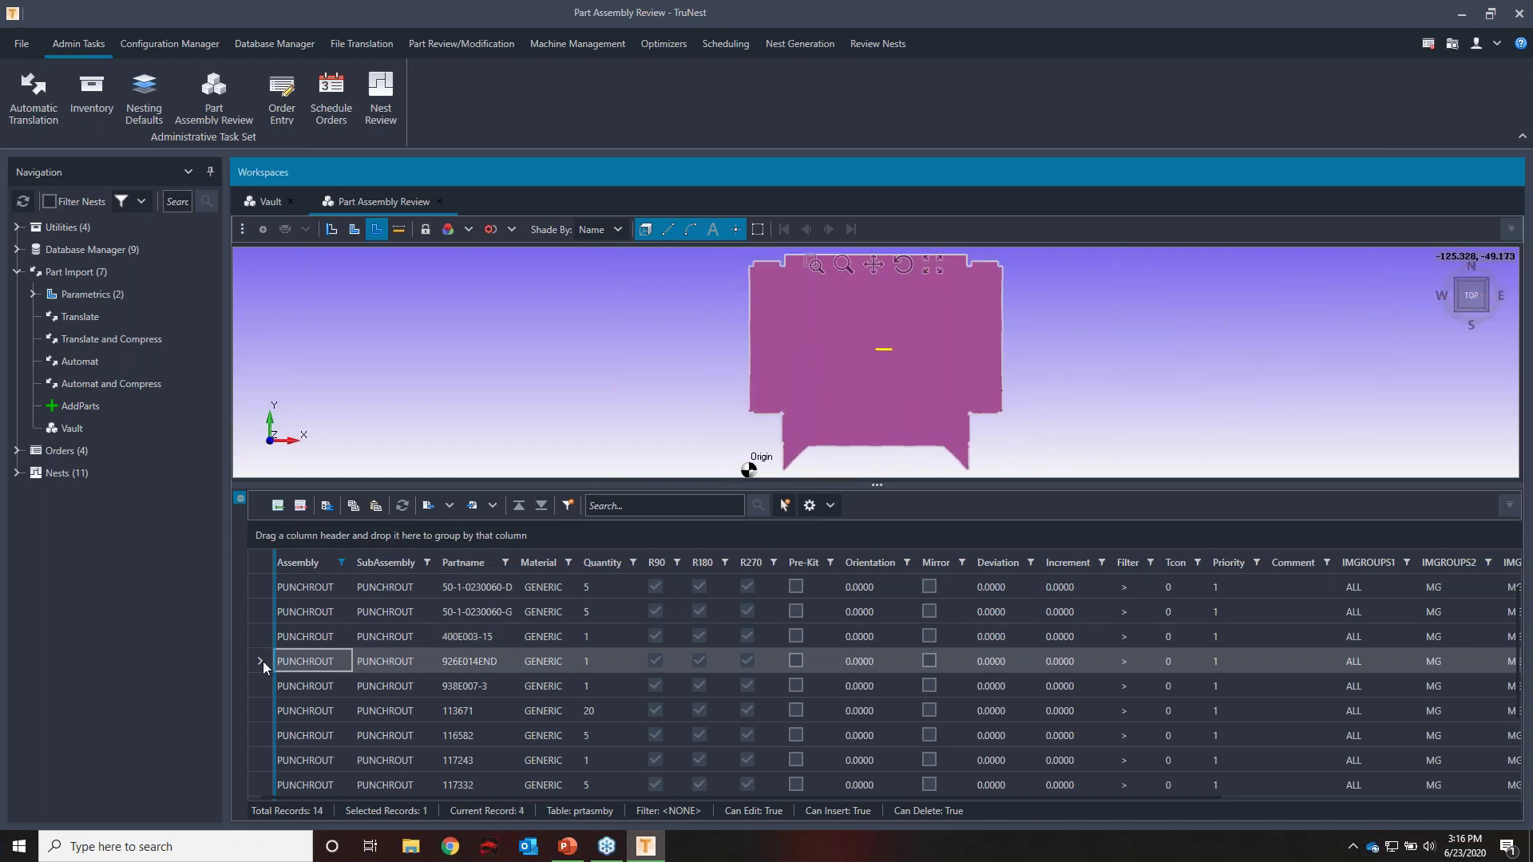
pyautogui.press('Down')
pyautogui.press('Down')
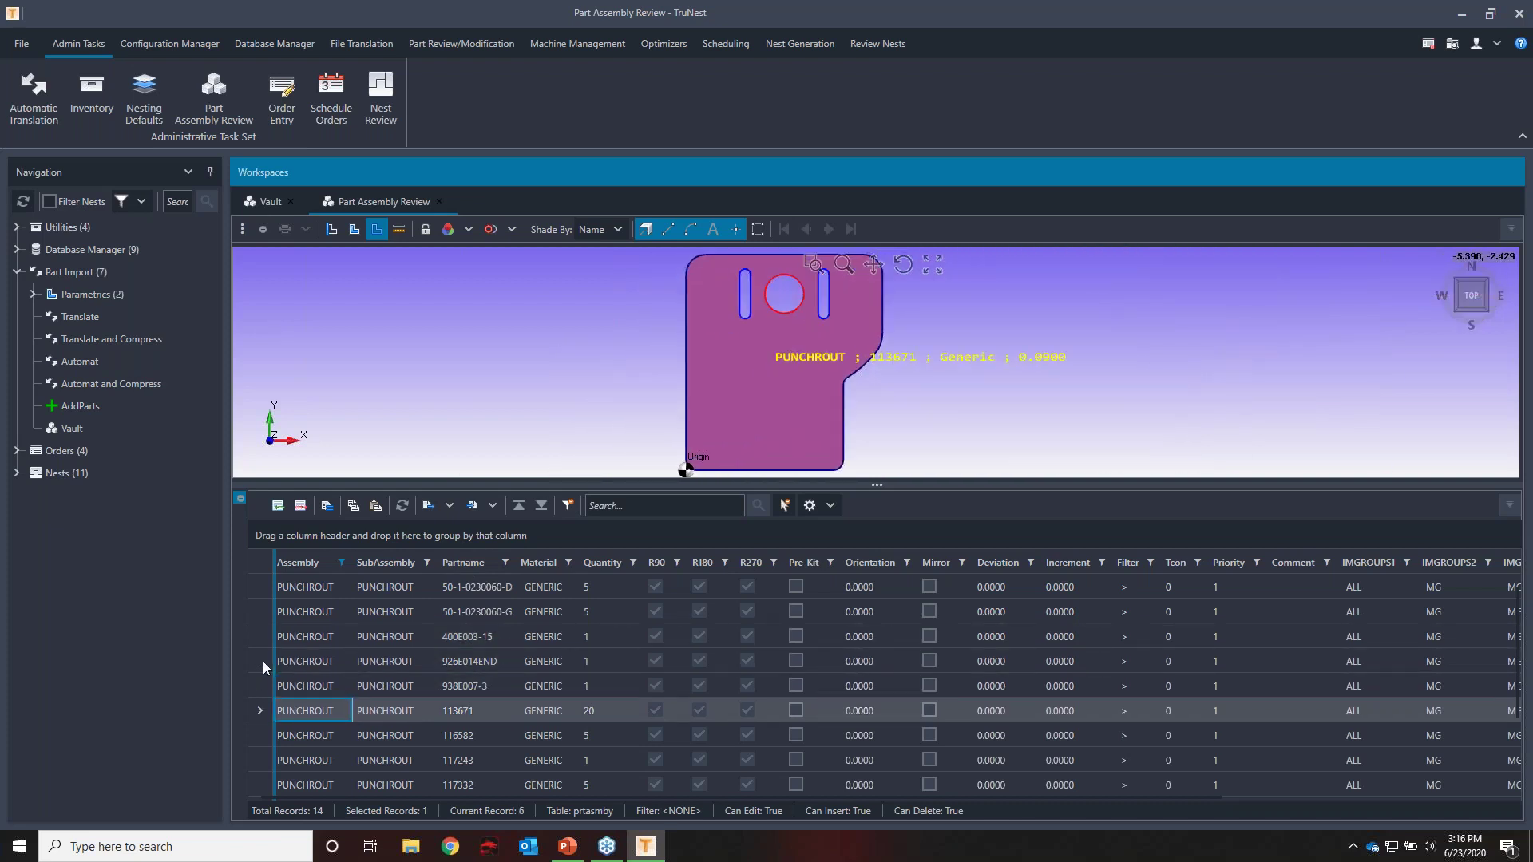
pyautogui.press('Down')
pyautogui.press('Down')
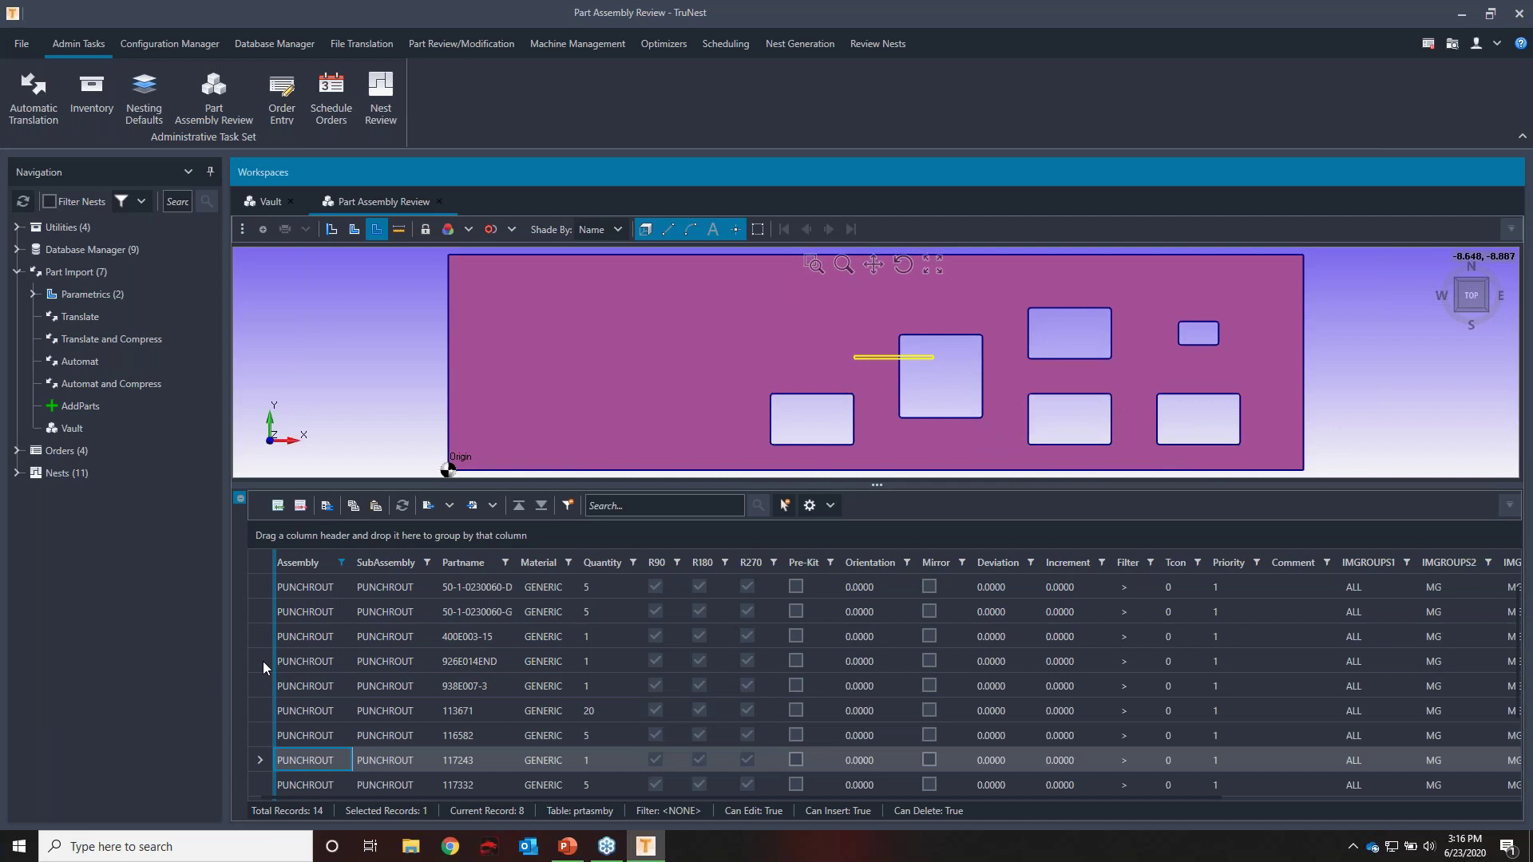
pyautogui.press('Down')
pyautogui.press('Down')
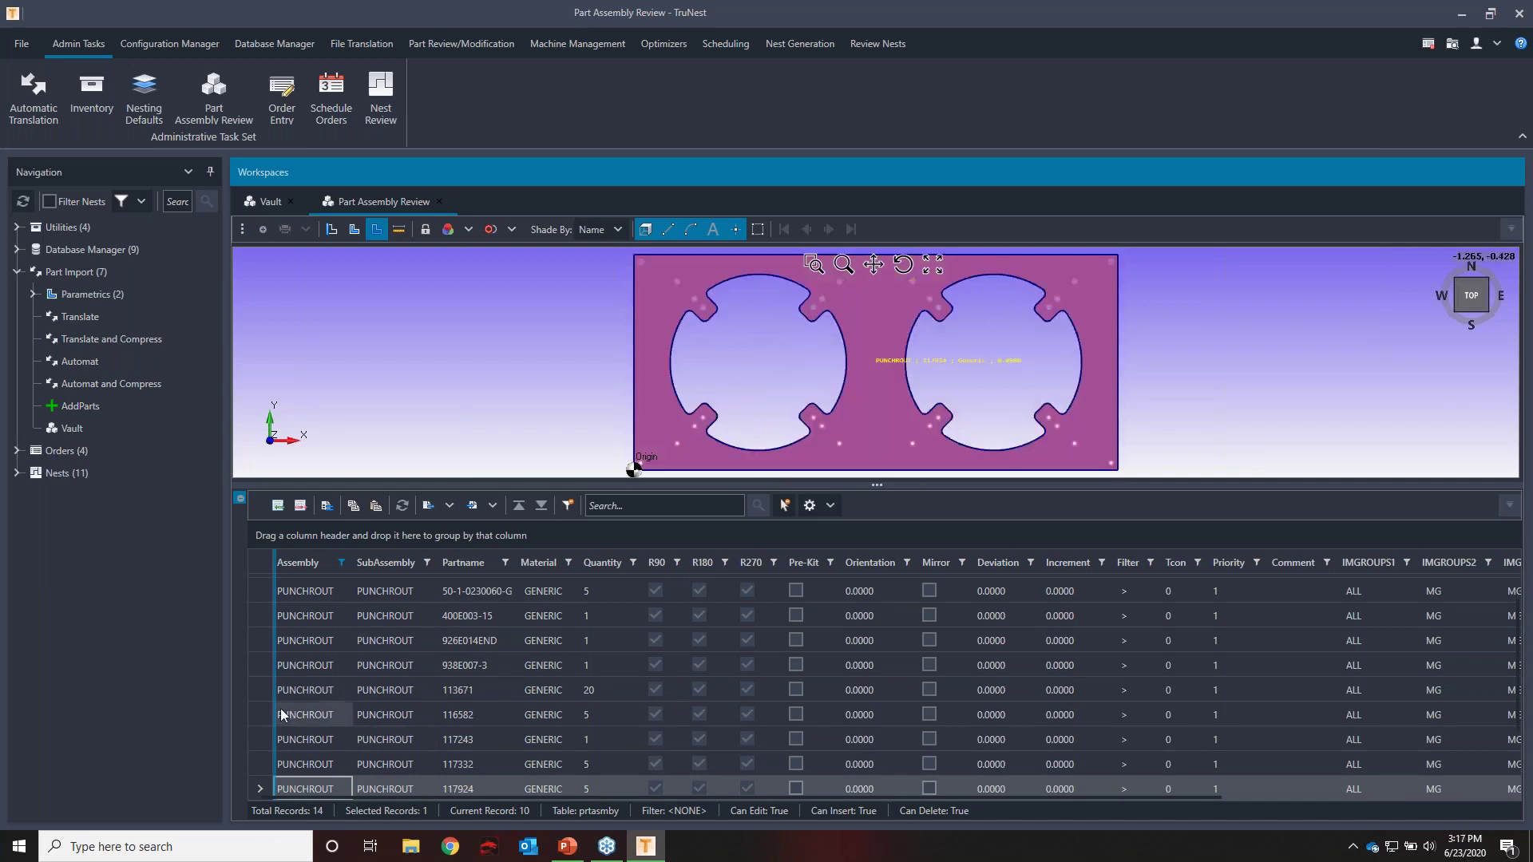
# Set IMGROUPS1 to M1 for part 117924 and commit the record
pyautogui.click(1391, 782)
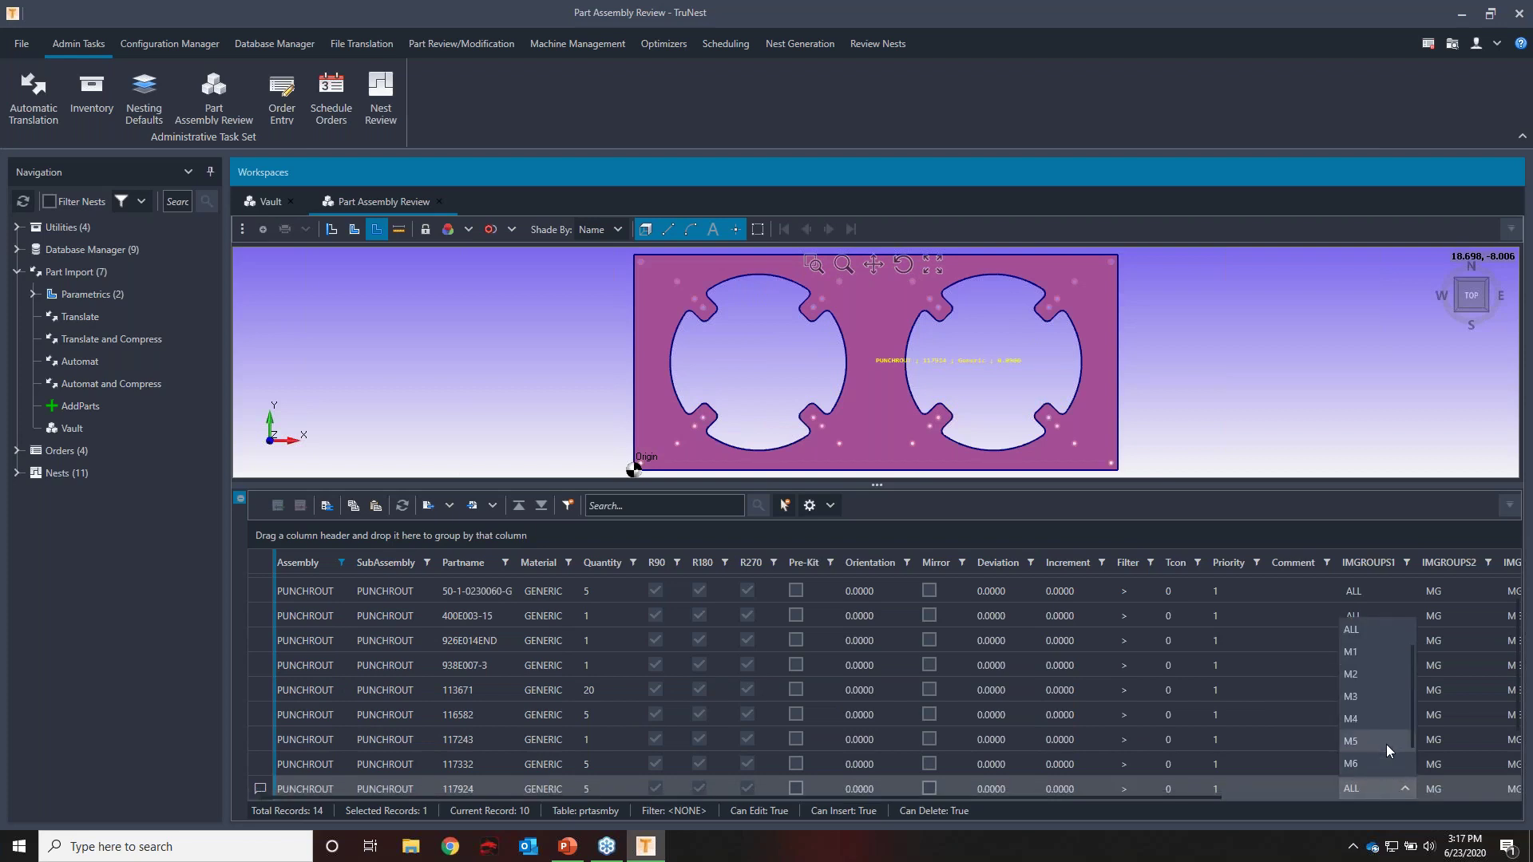
pyautogui.click(1381, 653)
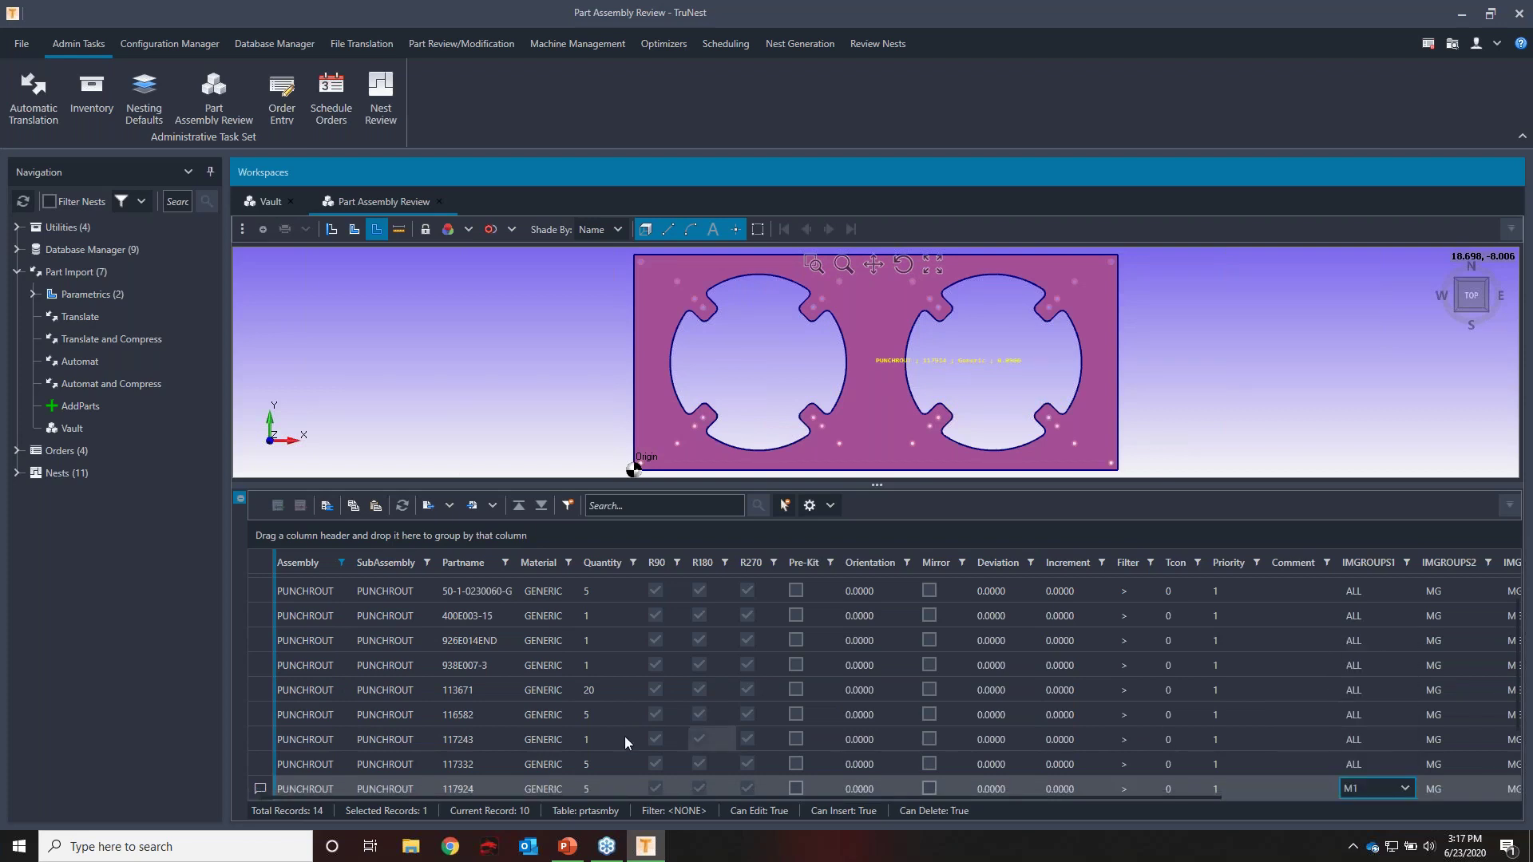
pyautogui.press('Up')
pyautogui.click(262, 789)
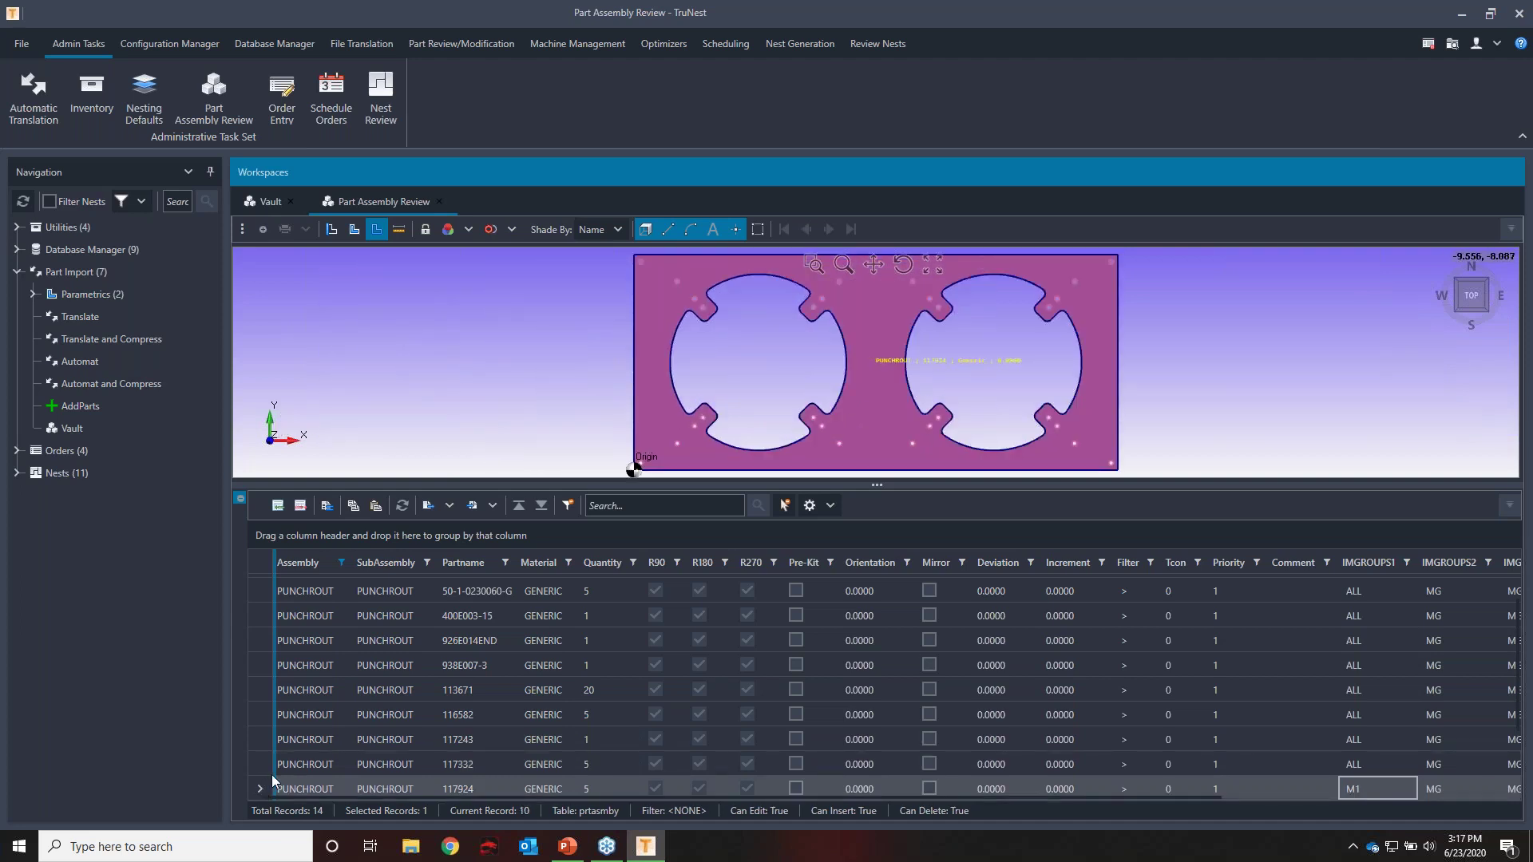
# Highlight part 117924's geometry, preview the parts down to IFEATURESSAMPLE, and go back up to part 116582
pyautogui.click(970, 337)
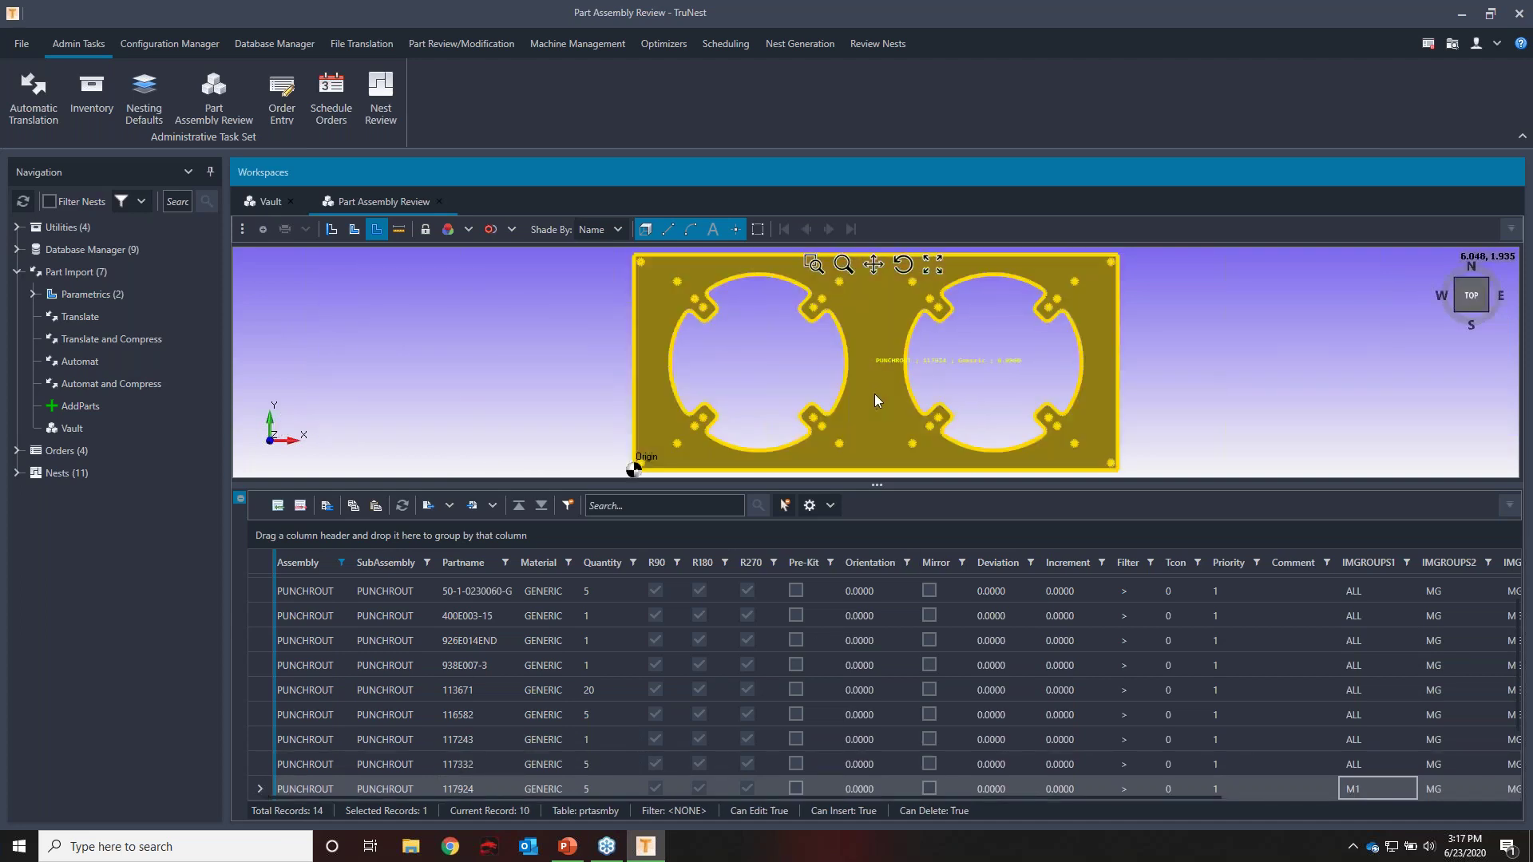
pyautogui.click(261, 768)
pyautogui.click(263, 786)
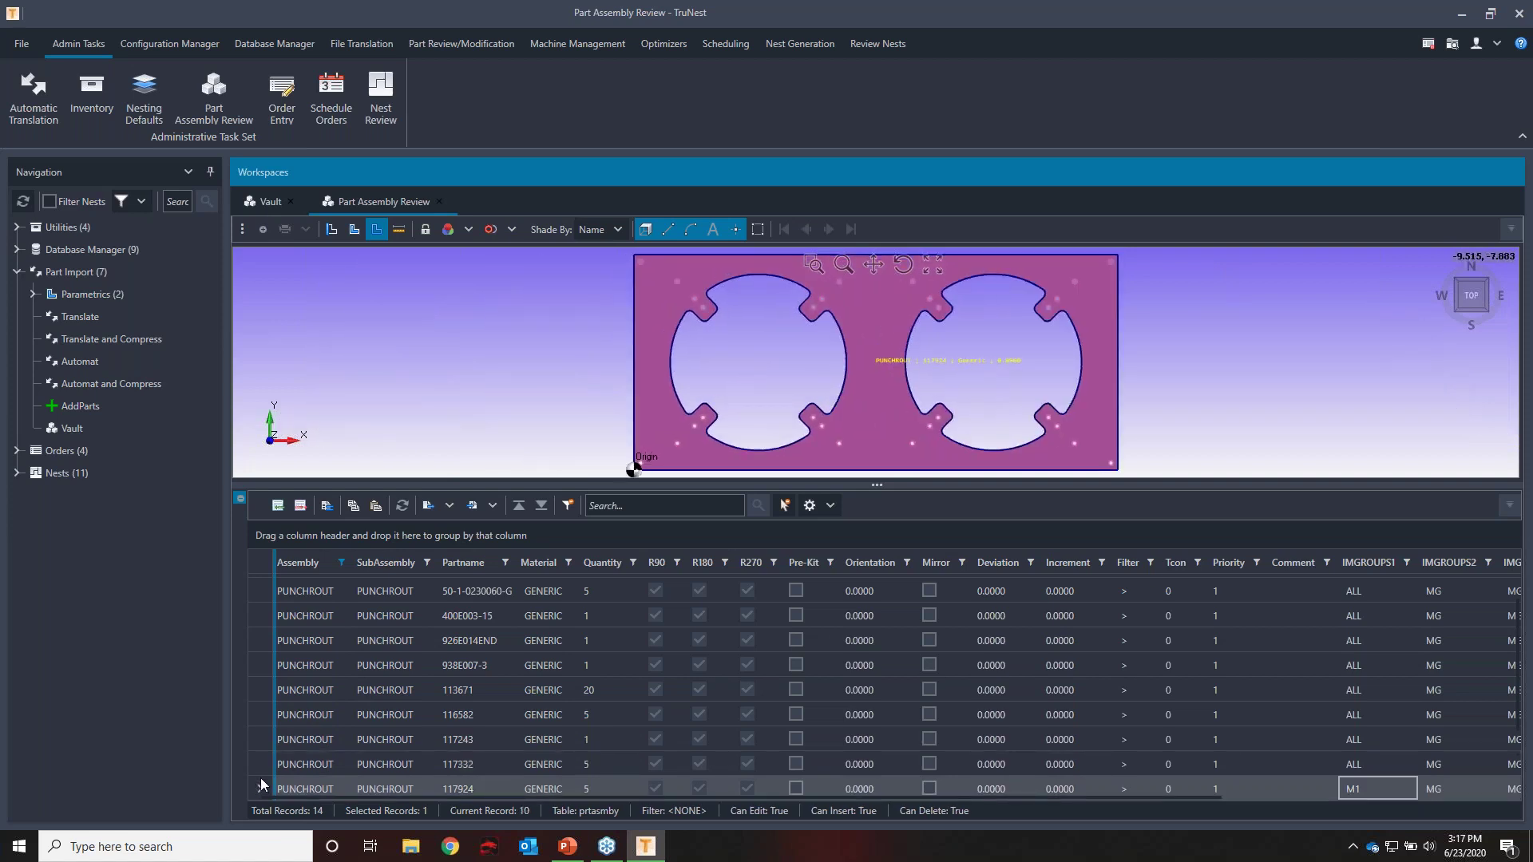
pyautogui.press('Down')
pyautogui.press('Down')
pyautogui.press('Down')
pyautogui.press('Down')
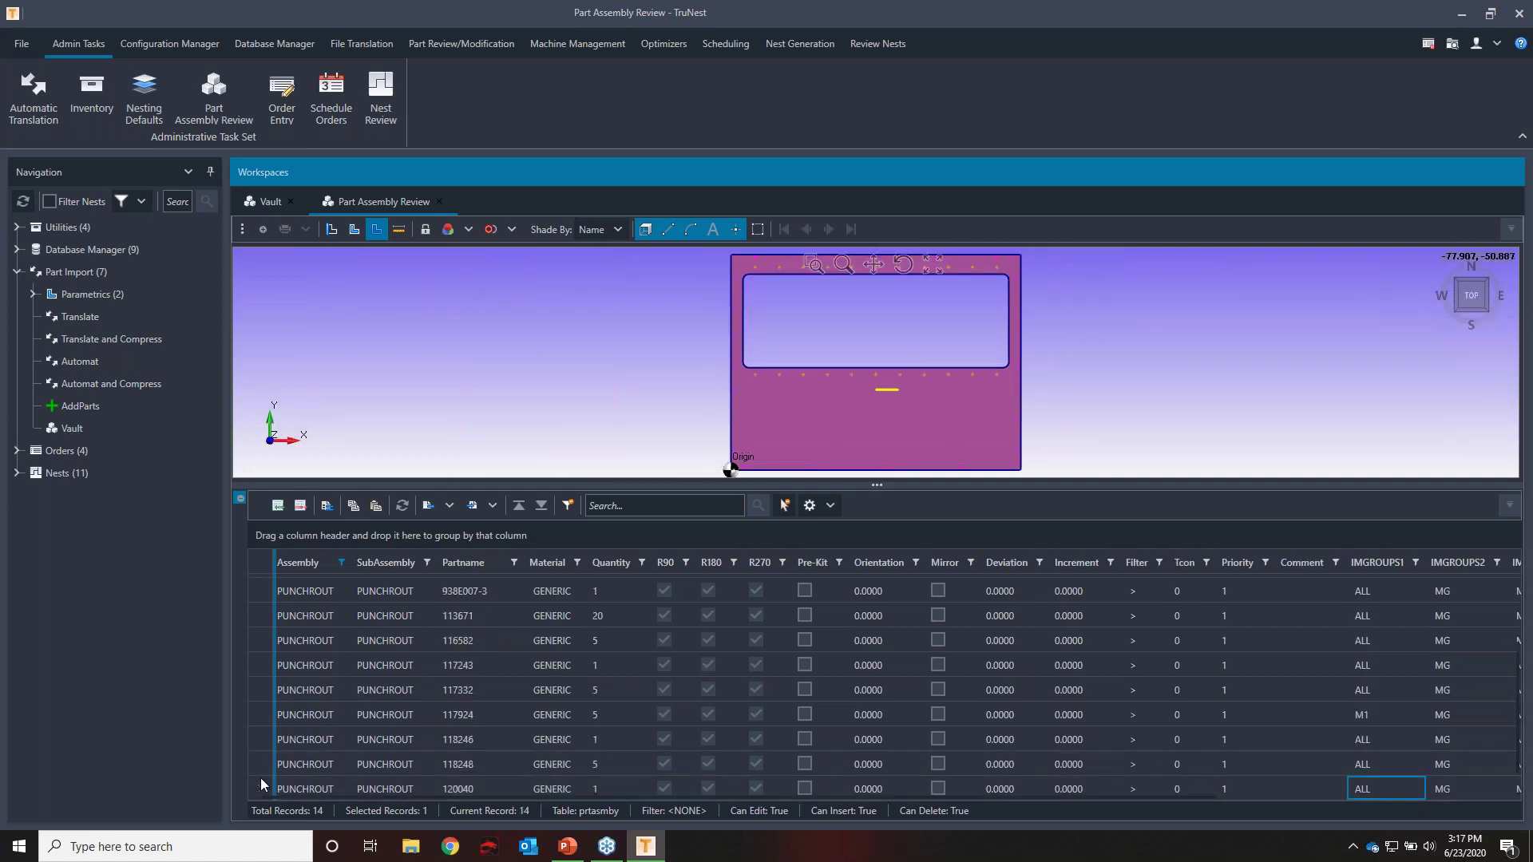
pyautogui.press('Down')
pyautogui.press('Up')
pyautogui.press('Up')
pyautogui.press('Up')
pyautogui.press('Up')
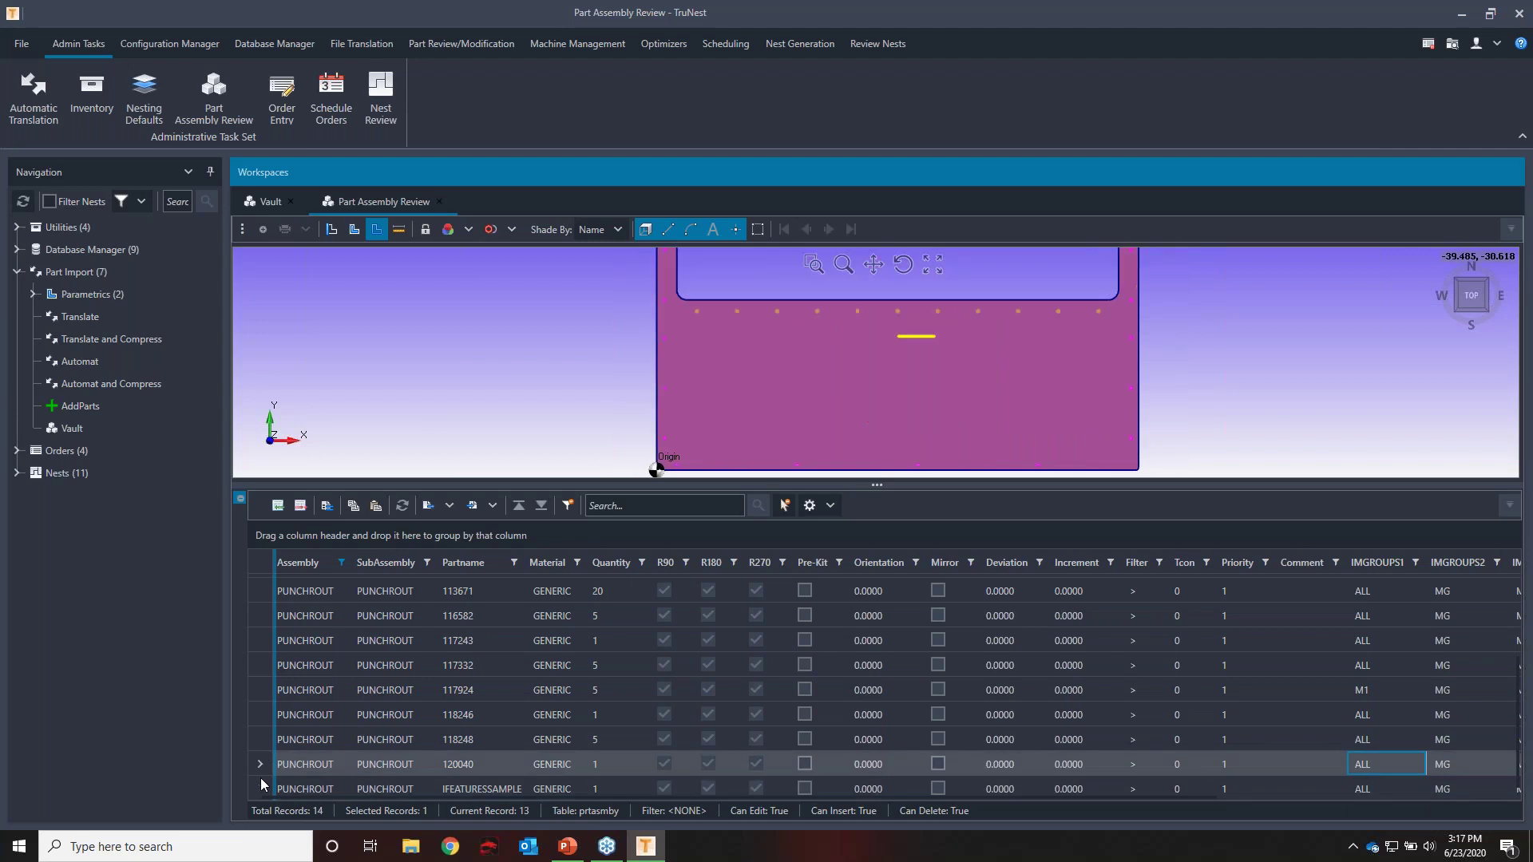
pyautogui.press('Up')
pyautogui.press('Up')
pyautogui.press('Up')
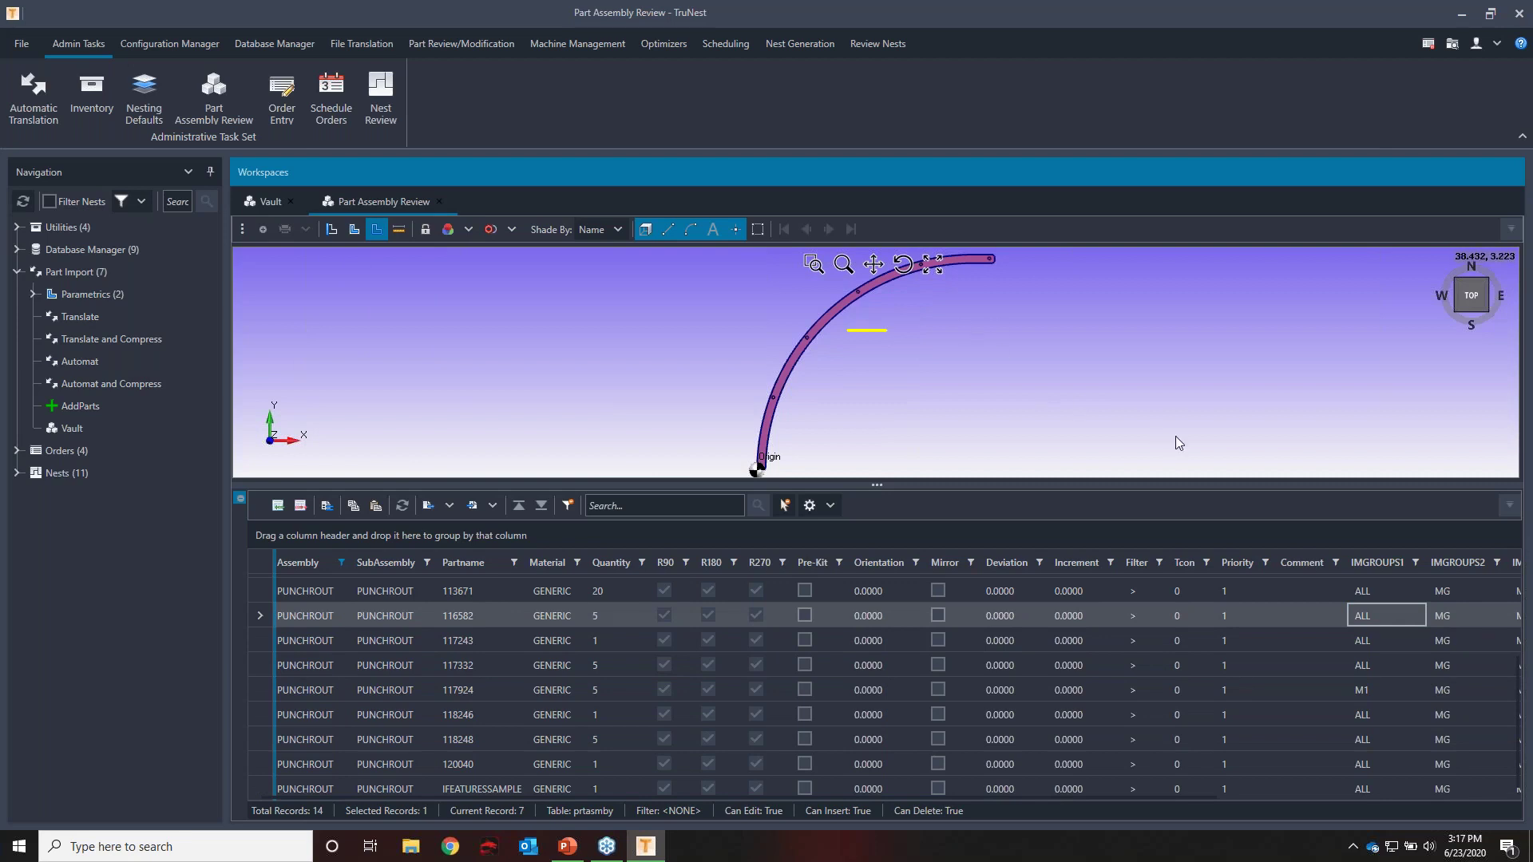
# Assign part 116582 to M1 in IMGROUPS1 and commit the record
pyautogui.click(1400, 620)
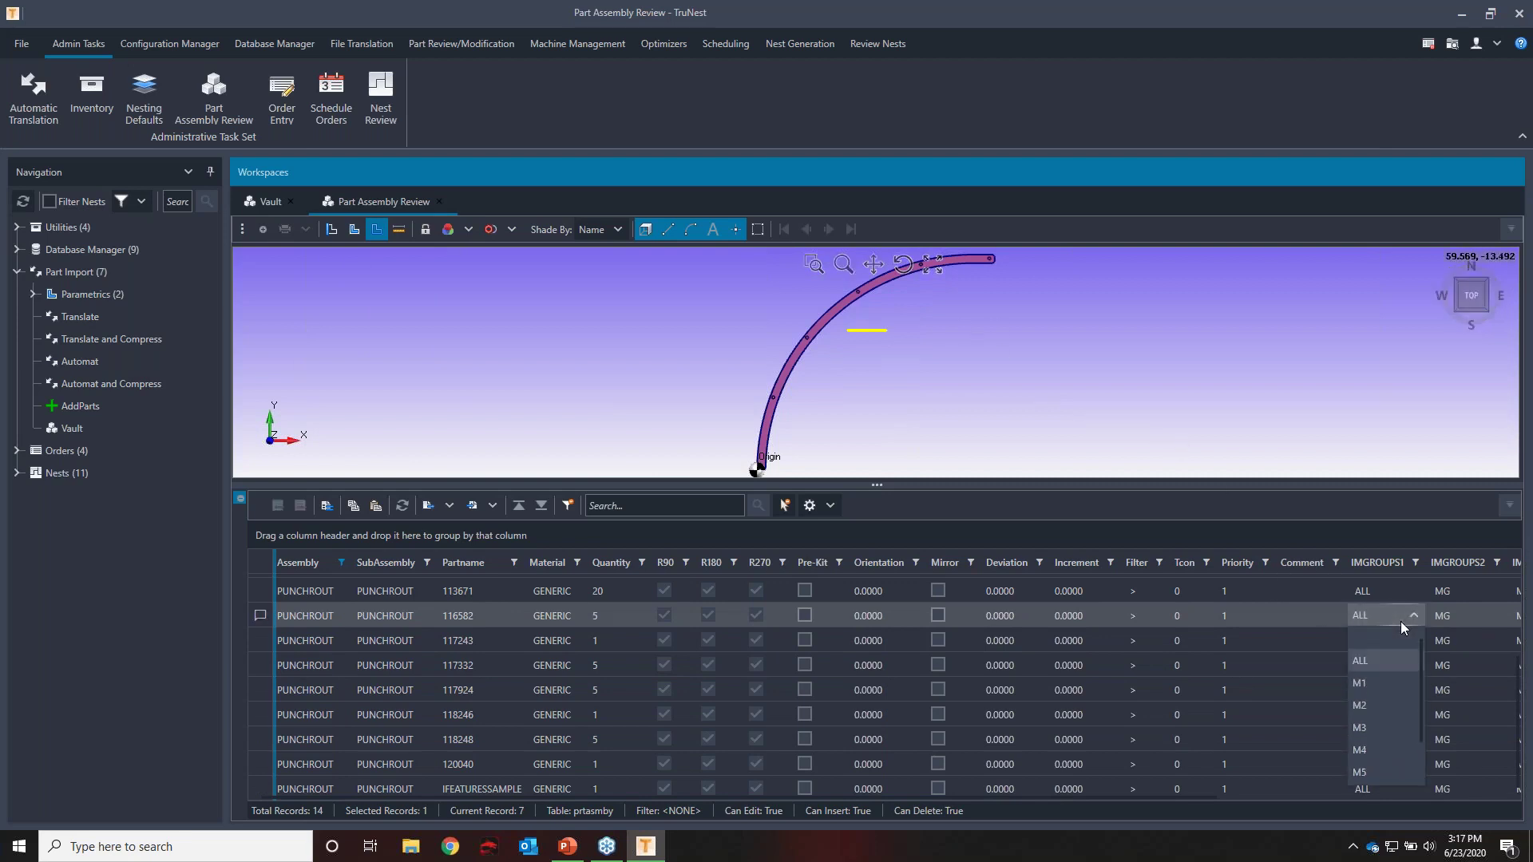
pyautogui.click(1385, 676)
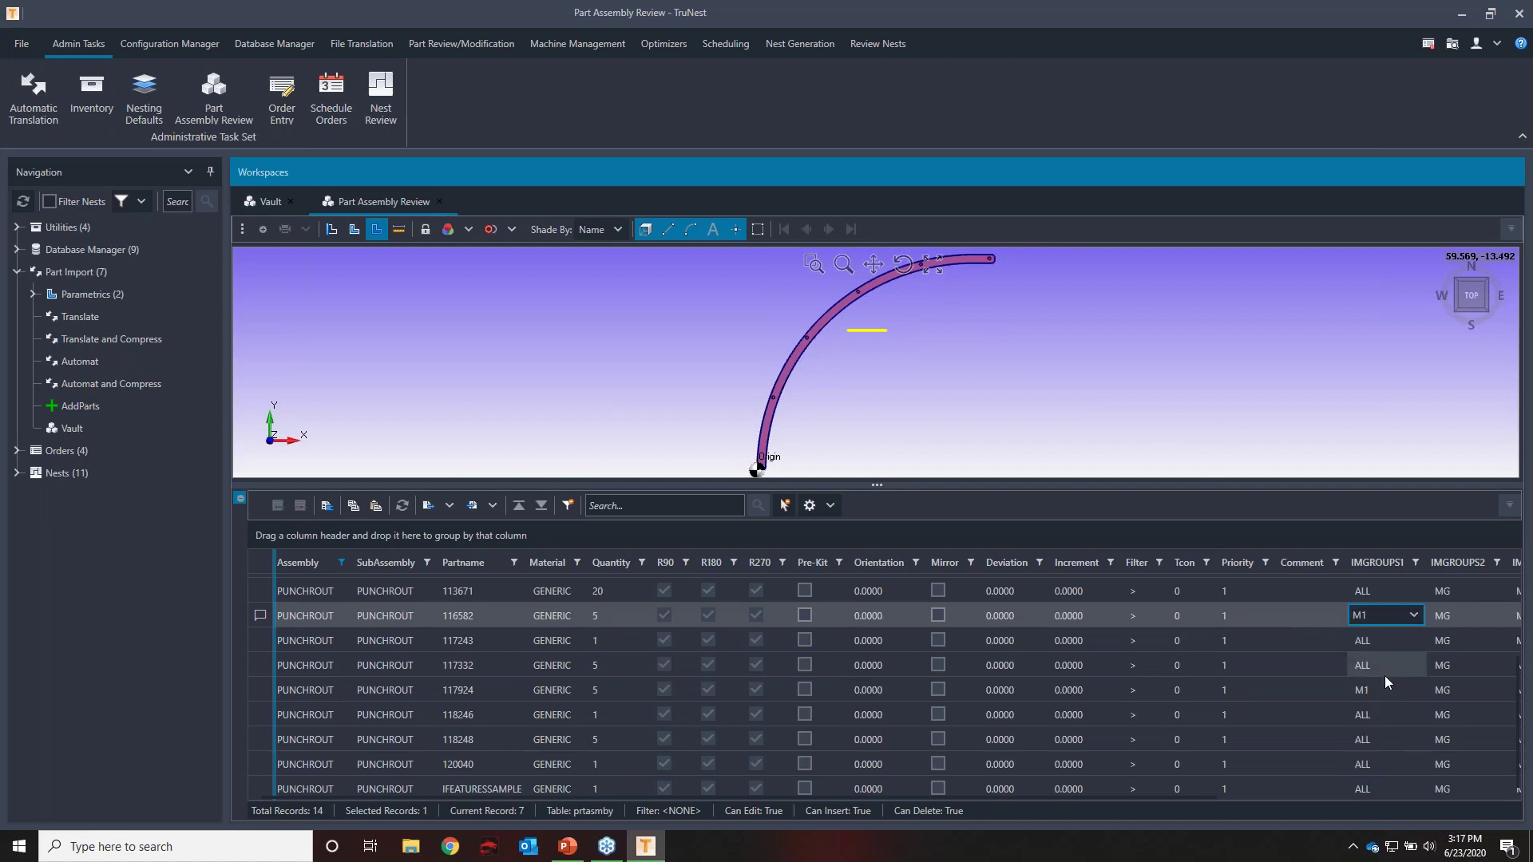
pyautogui.click(261, 619)
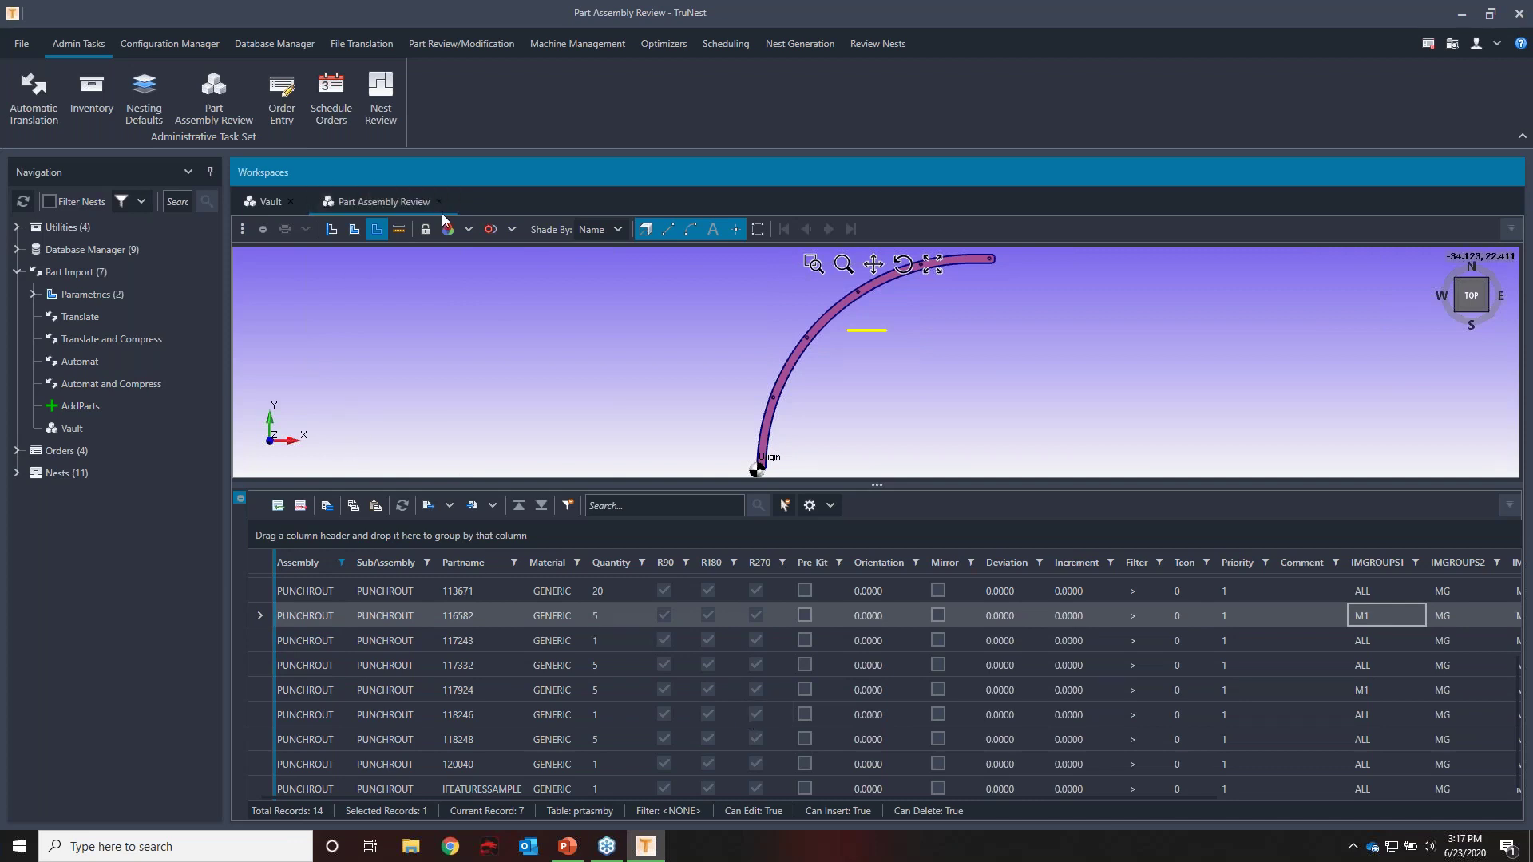
# Collapse the Part Import group, expand Orders, and open the Order Entry workspace in place of Part Assembly Review
pyautogui.click(17, 272)
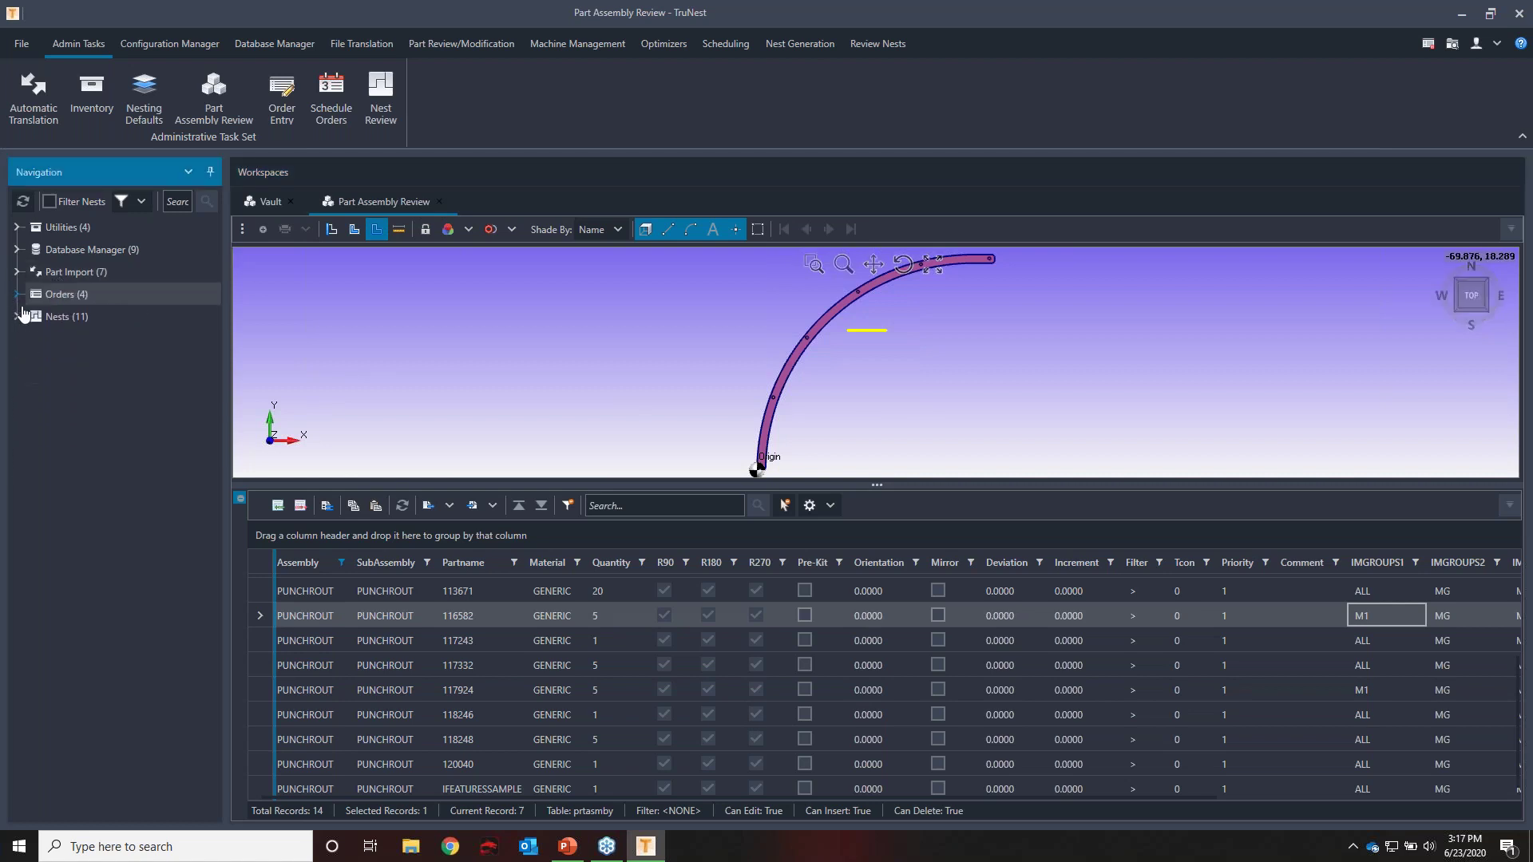
pyautogui.click(18, 295)
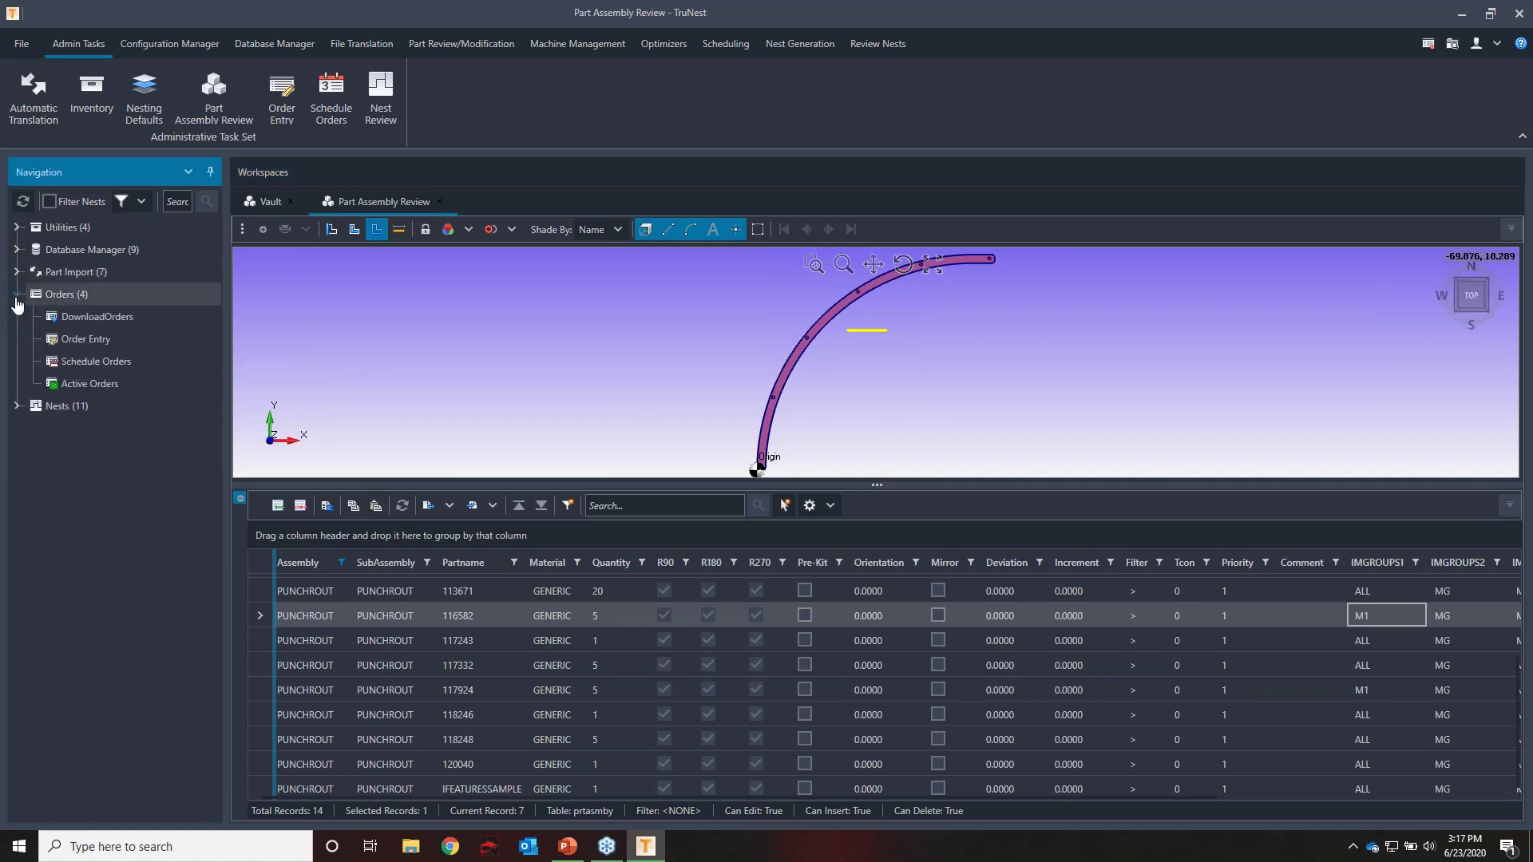
pyautogui.doubleClick(126, 342)
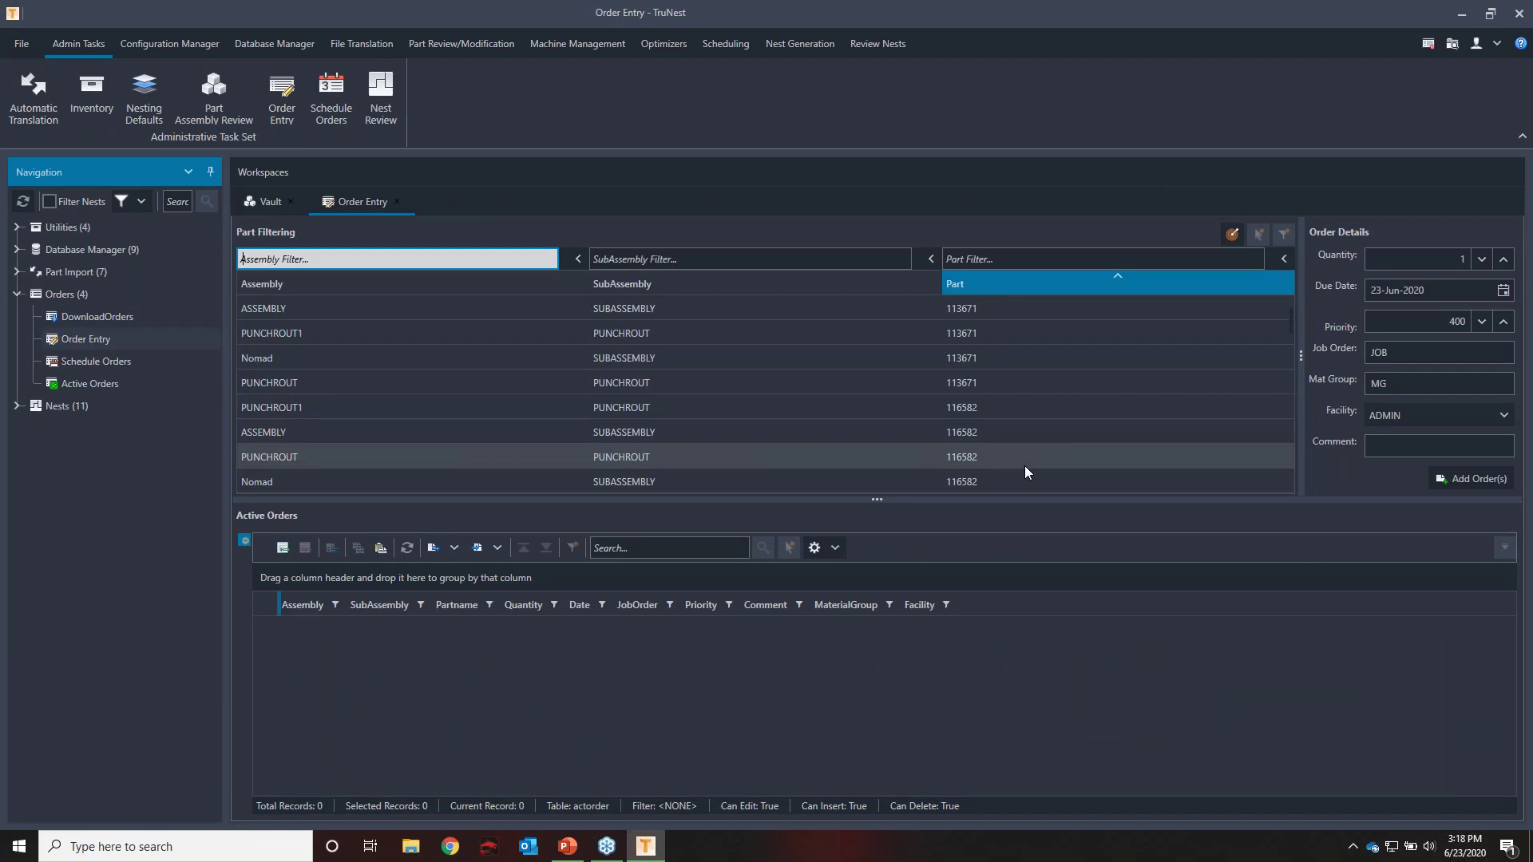
# Filter the orderable parts by assembly PUNCHROUT and enlarge the part list to show all its parts
pyautogui.click(513, 266)
pyautogui.write('punch')
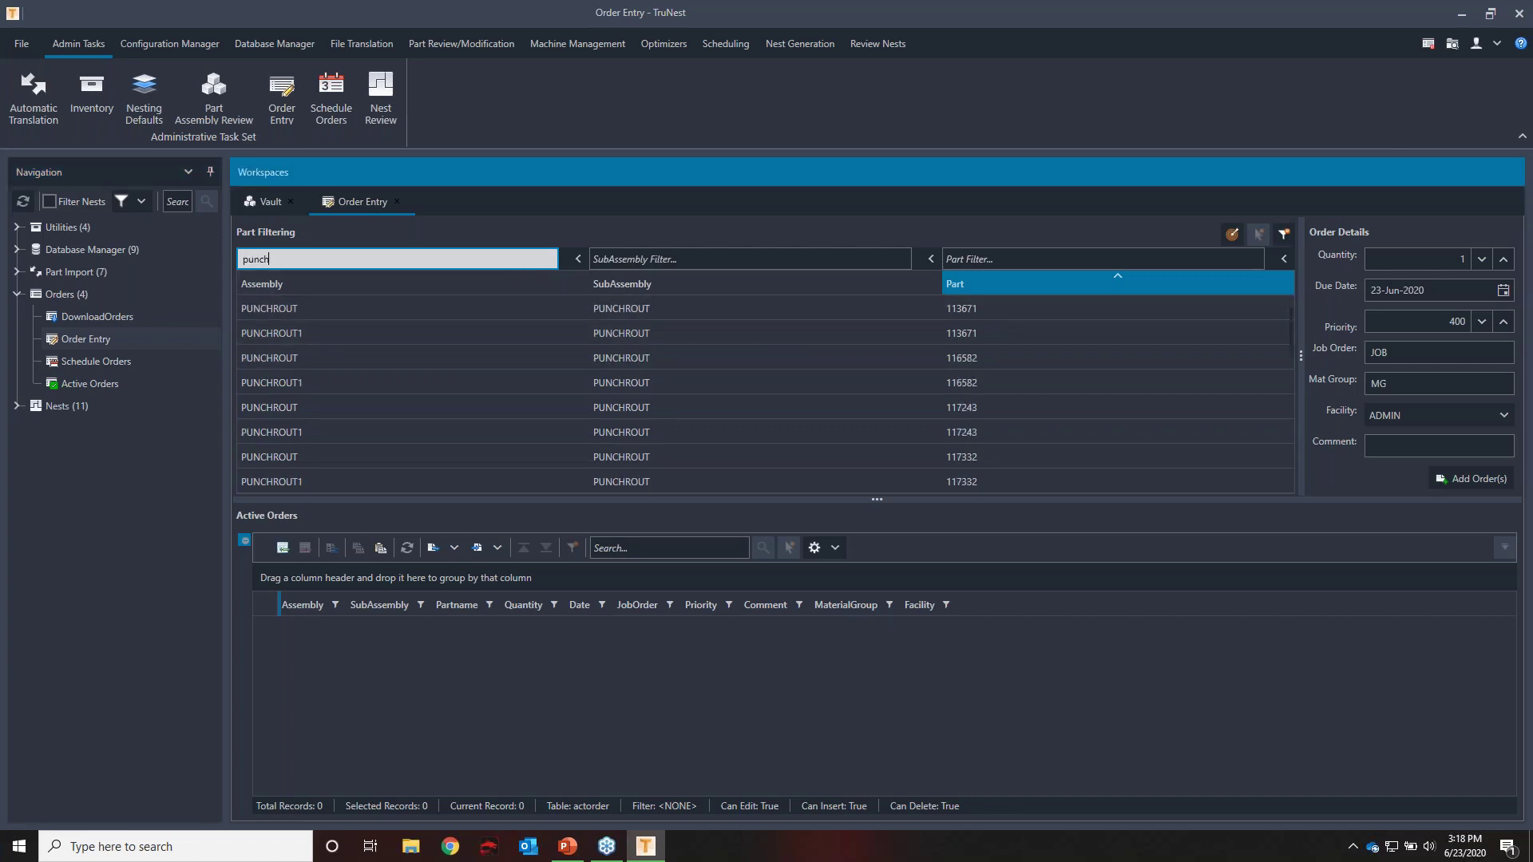
pyautogui.click(563, 253)
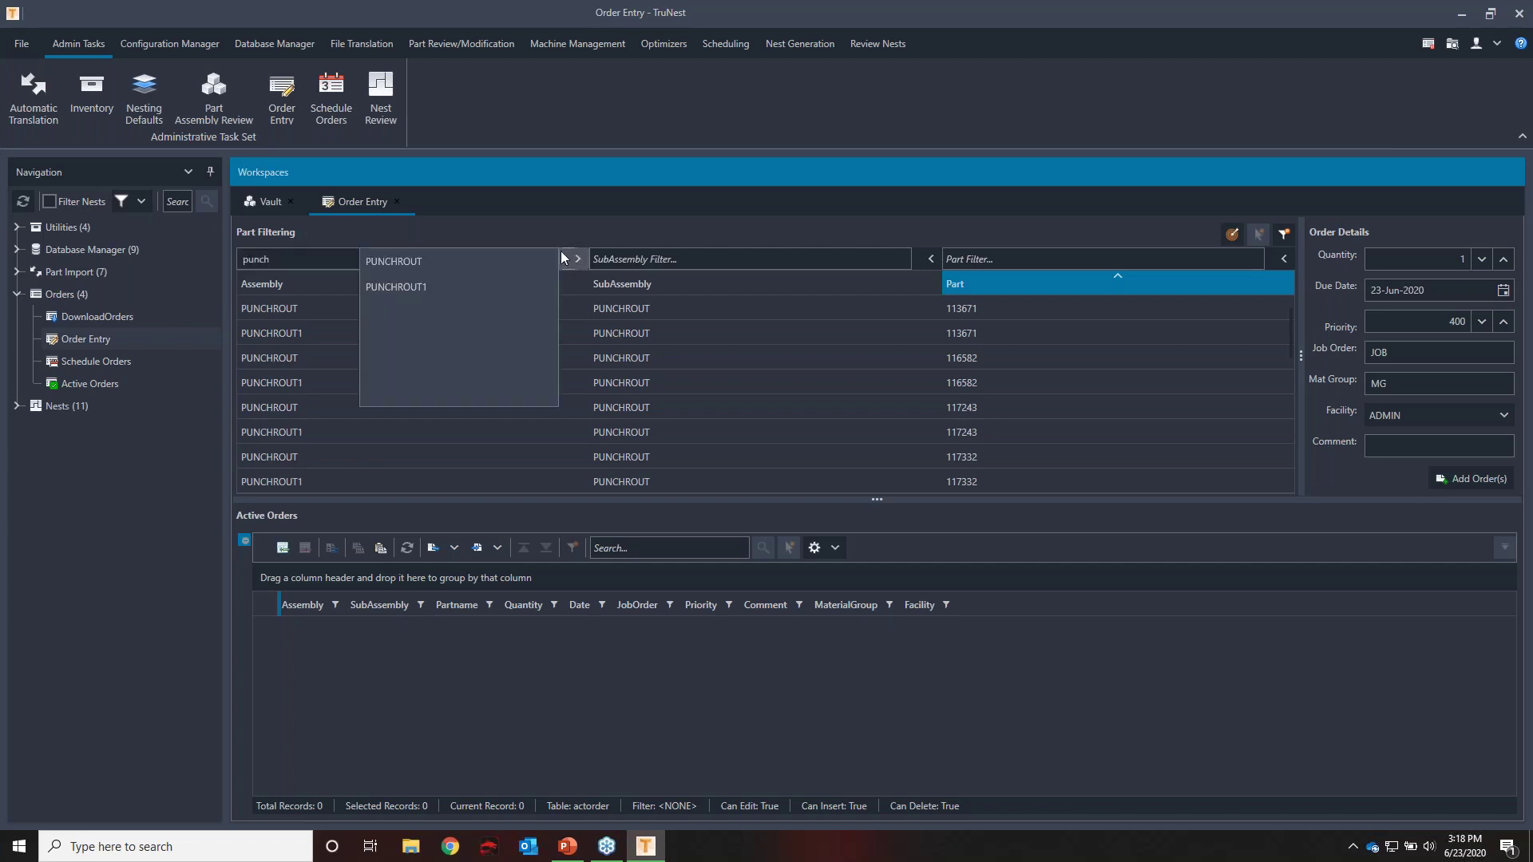
pyautogui.click(400, 261)
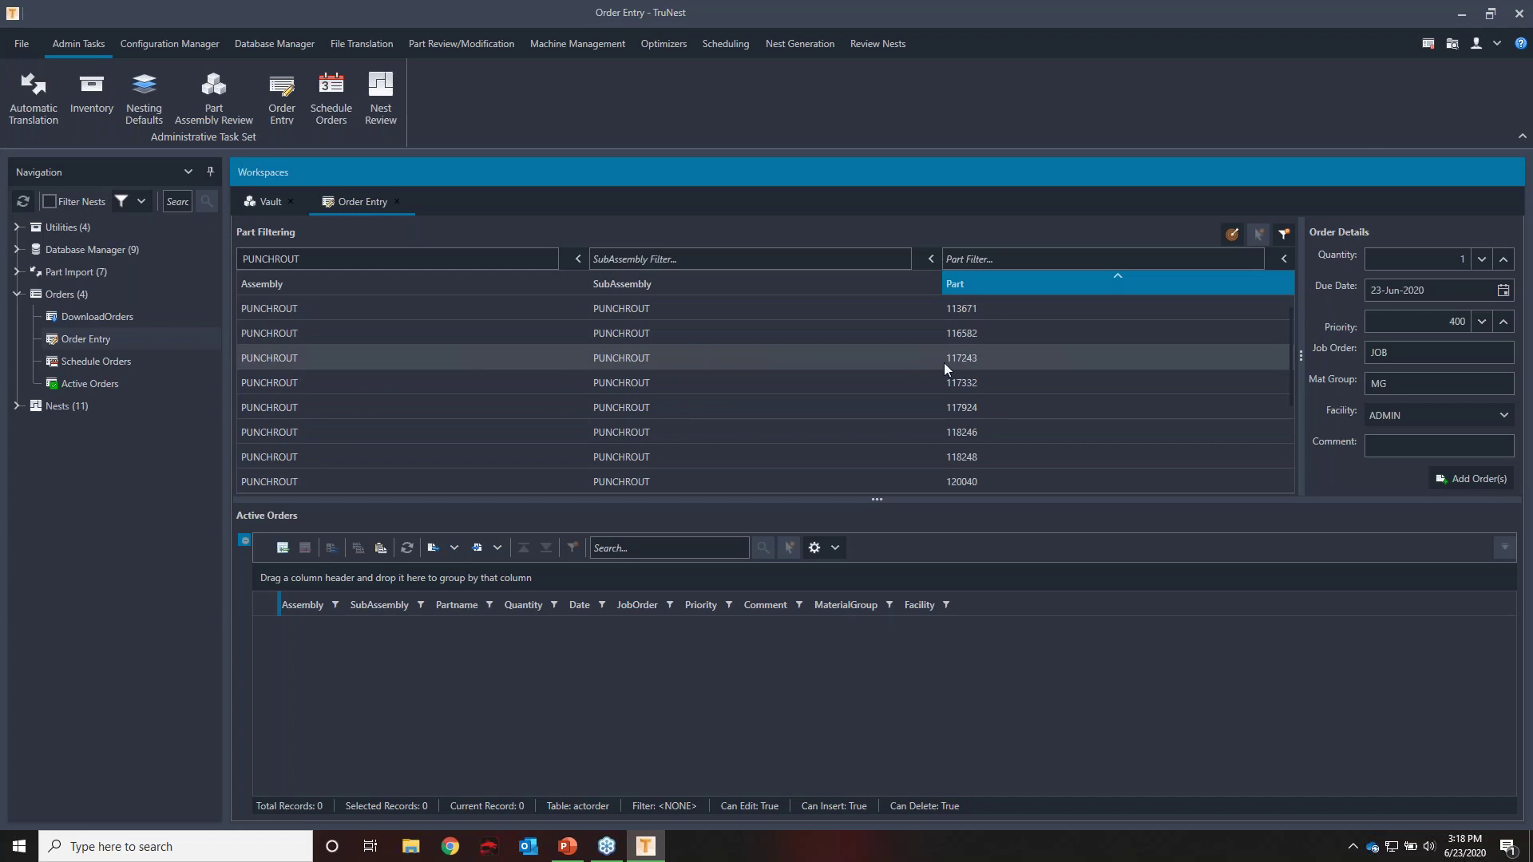
pyautogui.moveTo(902, 502); pyautogui.dragTo(903, 622)
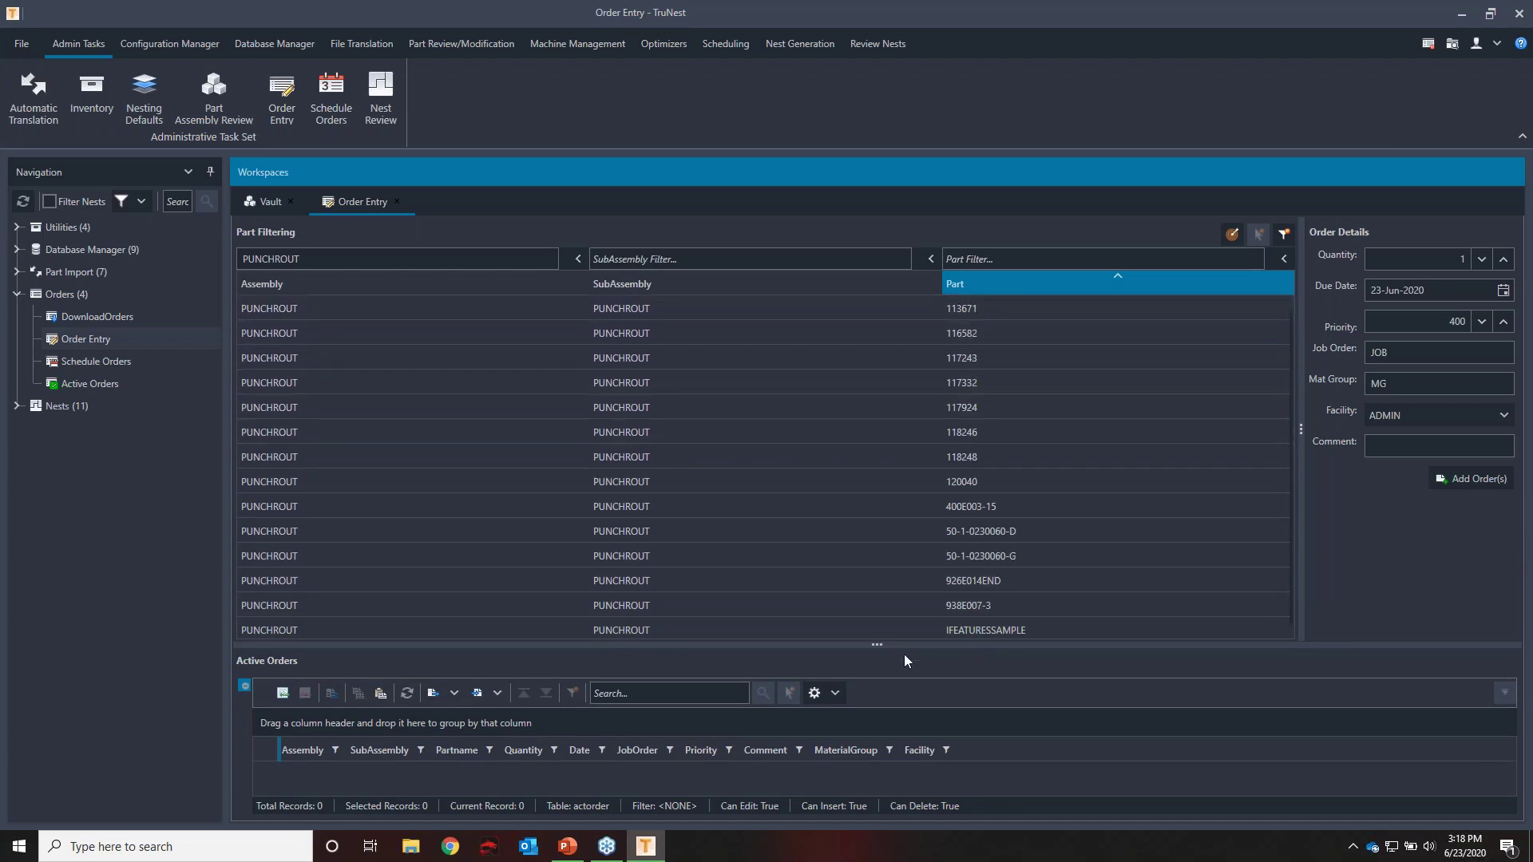
# Enlarge the Active Orders area below the part list and set the order due date to 30-Jun-2020
pyautogui.moveTo(904, 647); pyautogui.dragTo(912, 503)
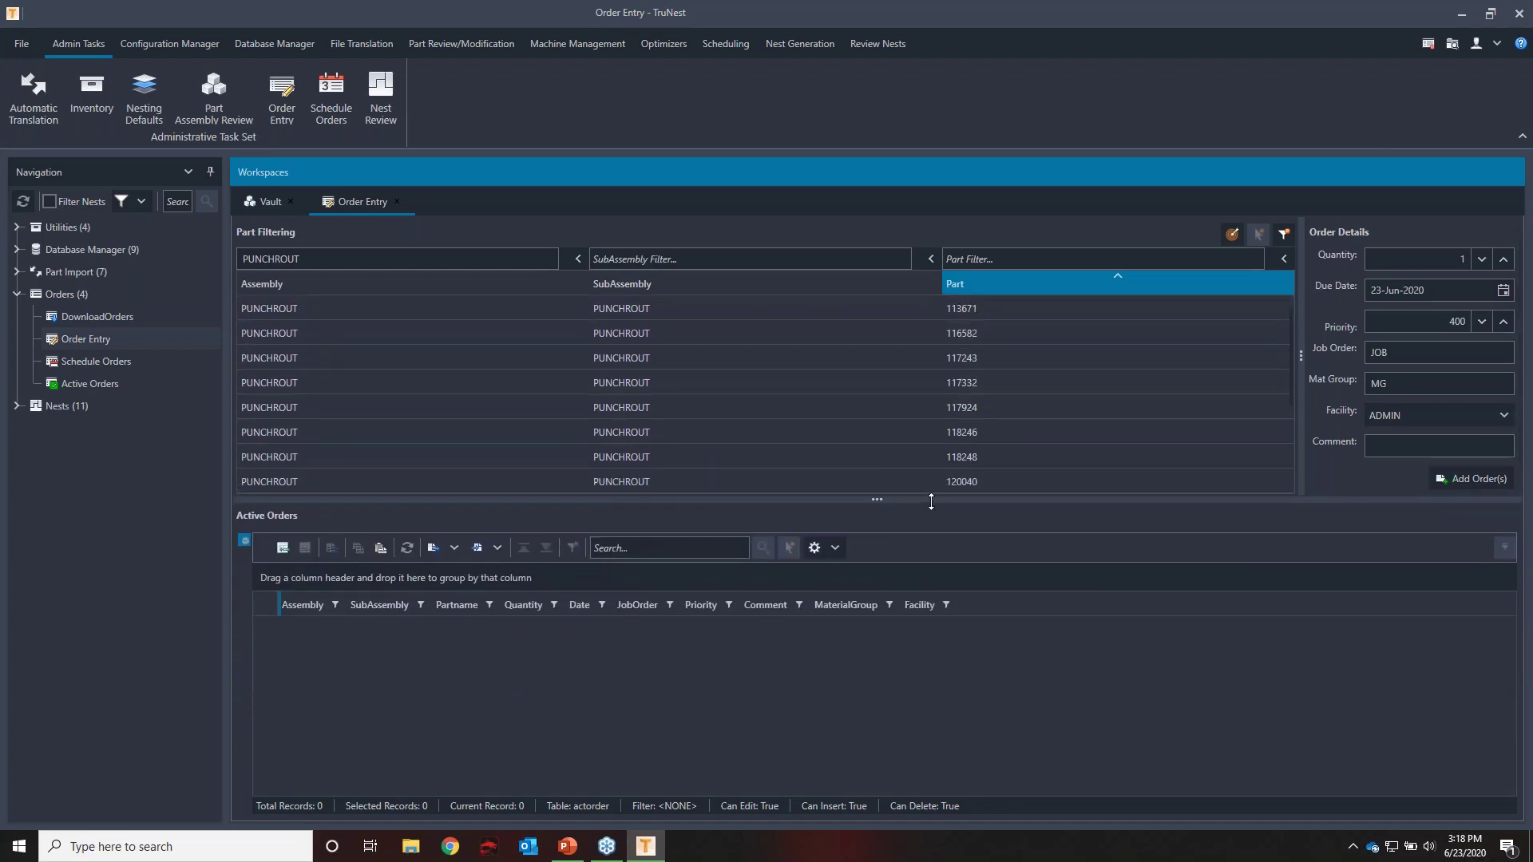
pyautogui.click(1438, 258)
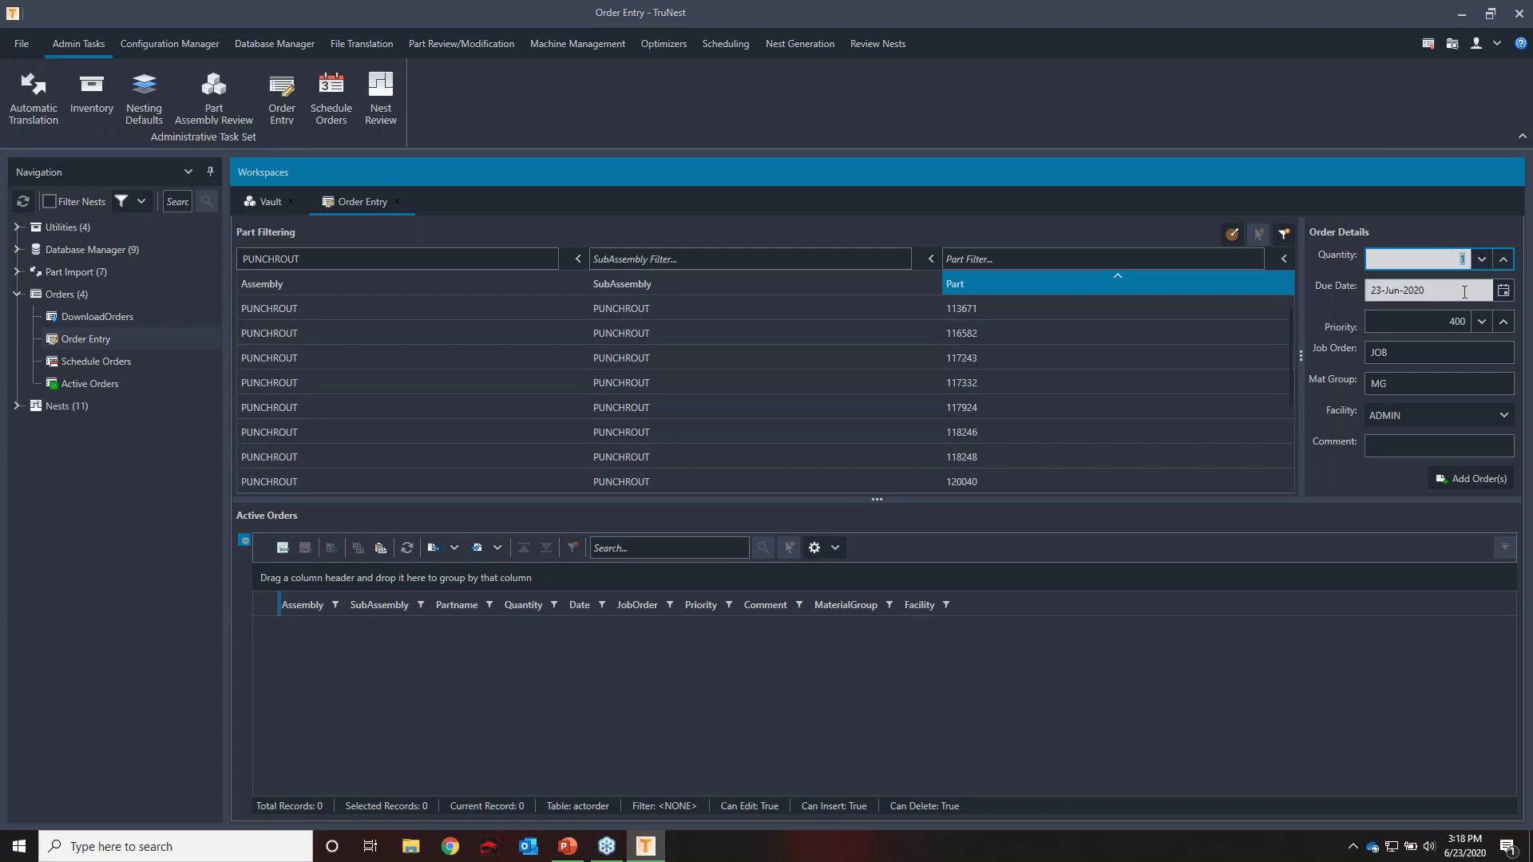
pyautogui.click(1502, 294)
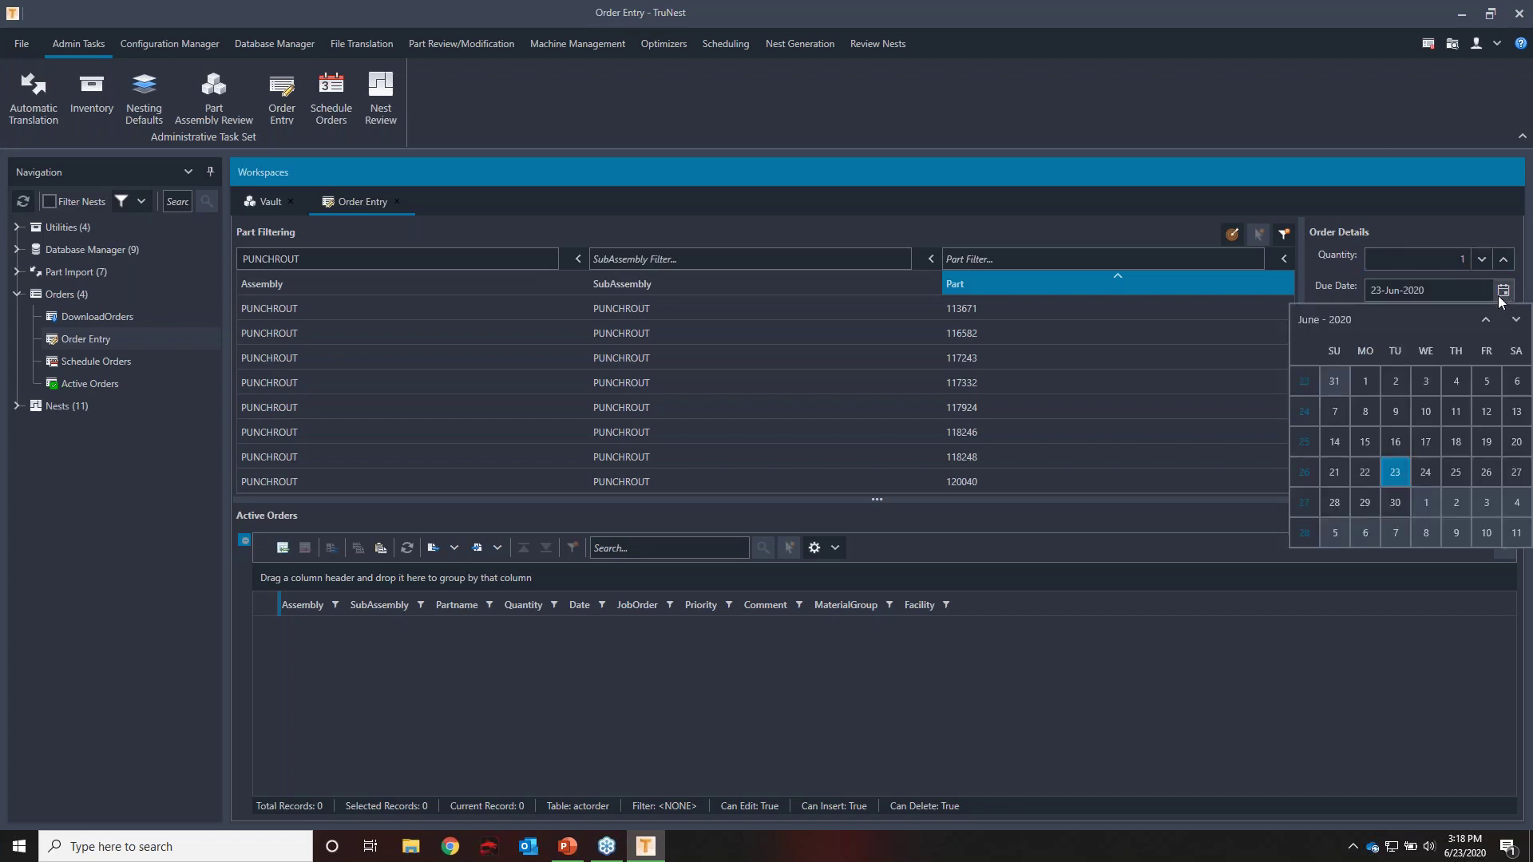
pyautogui.click(1402, 505)
# Review the order's priority, job order, available facility choices and comment field, keeping ADMIN as the facility
pyautogui.click(1444, 329)
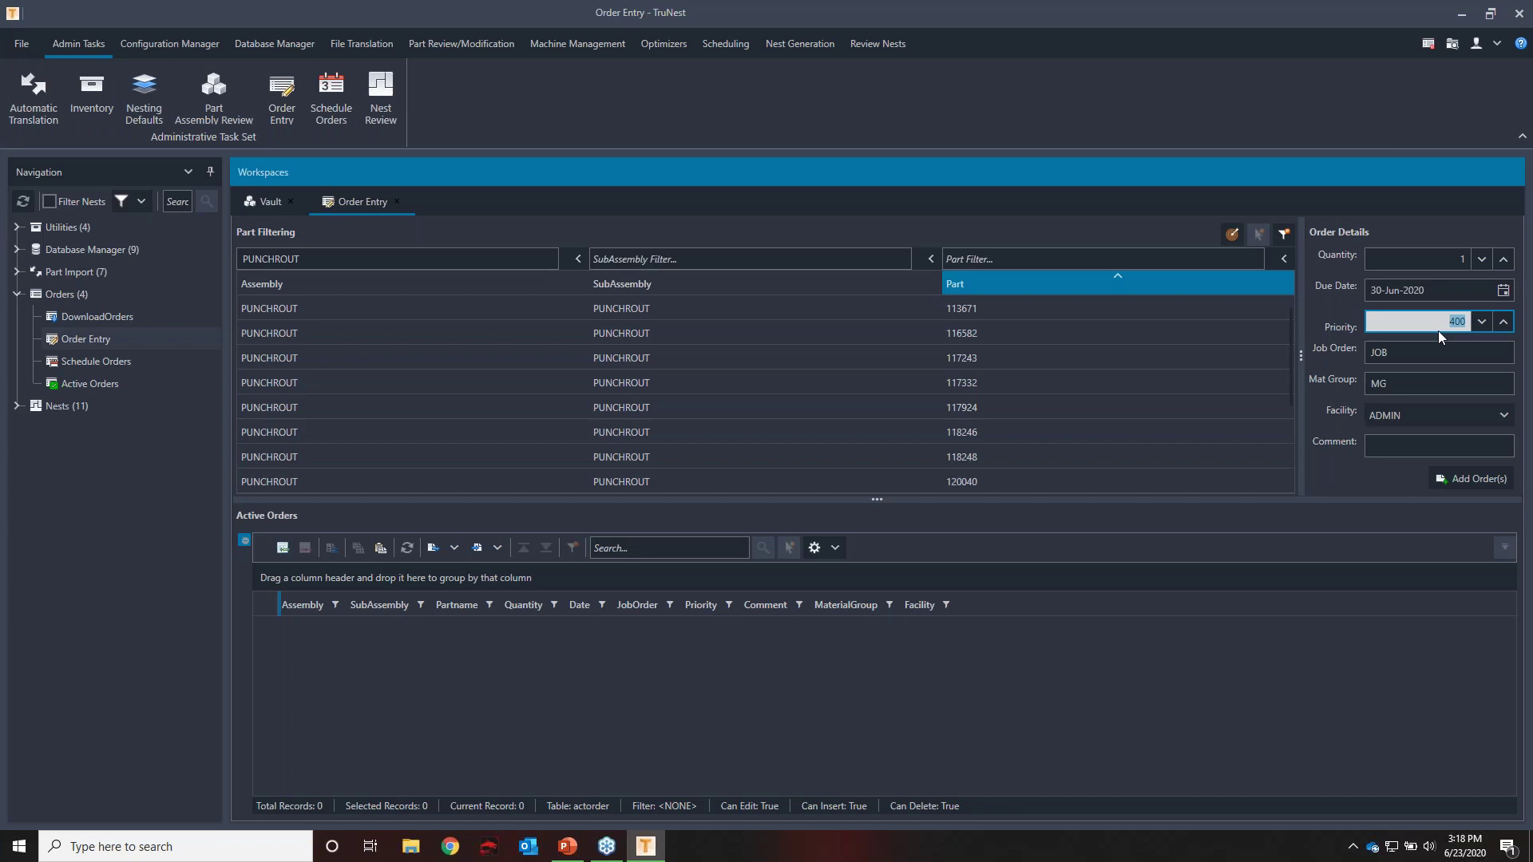
pyautogui.click(1414, 349)
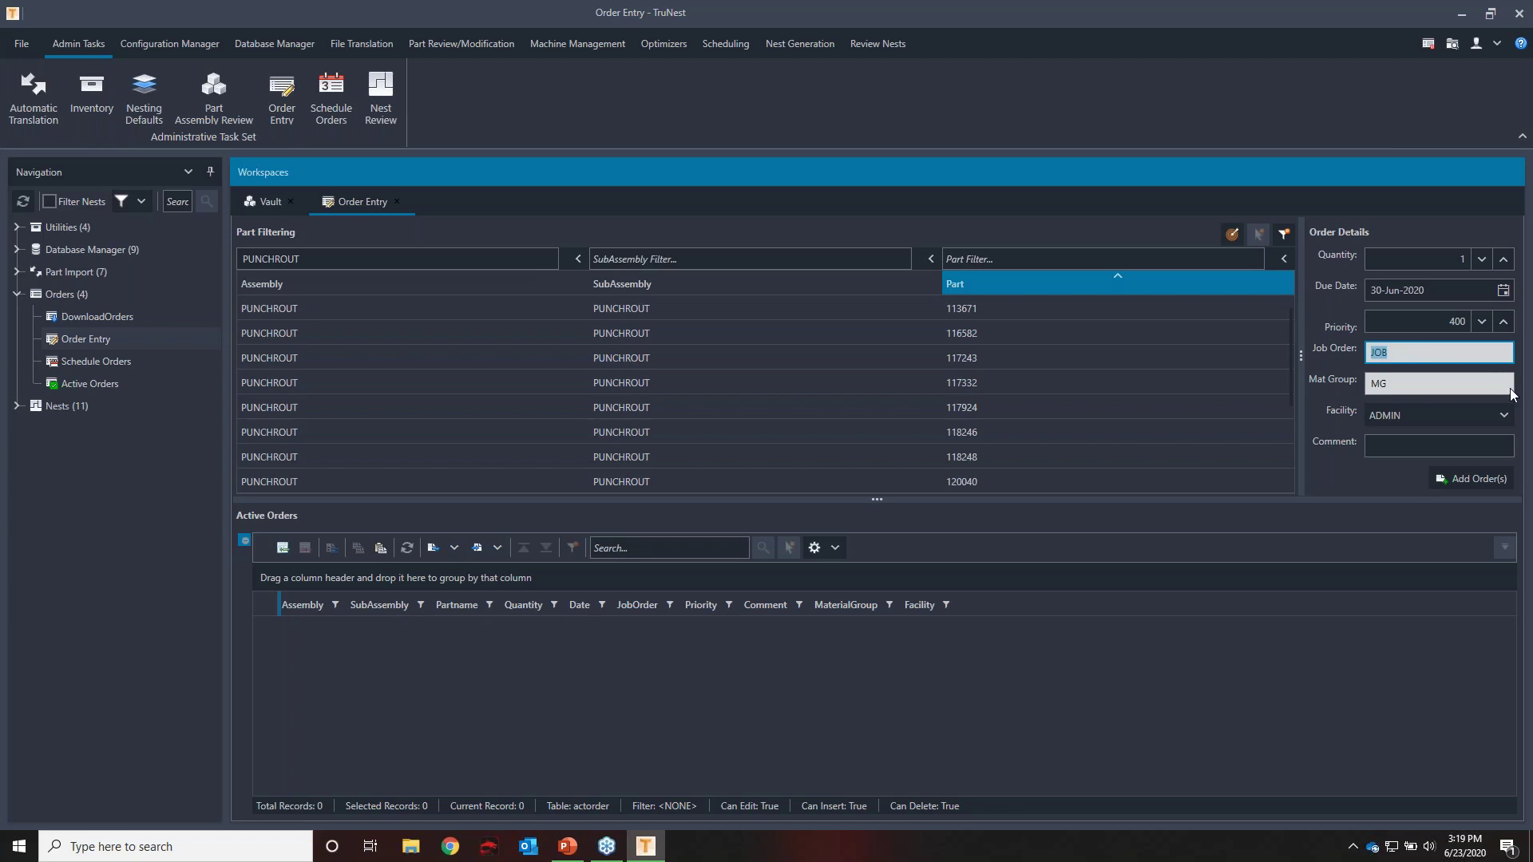
pyautogui.click(1456, 414)
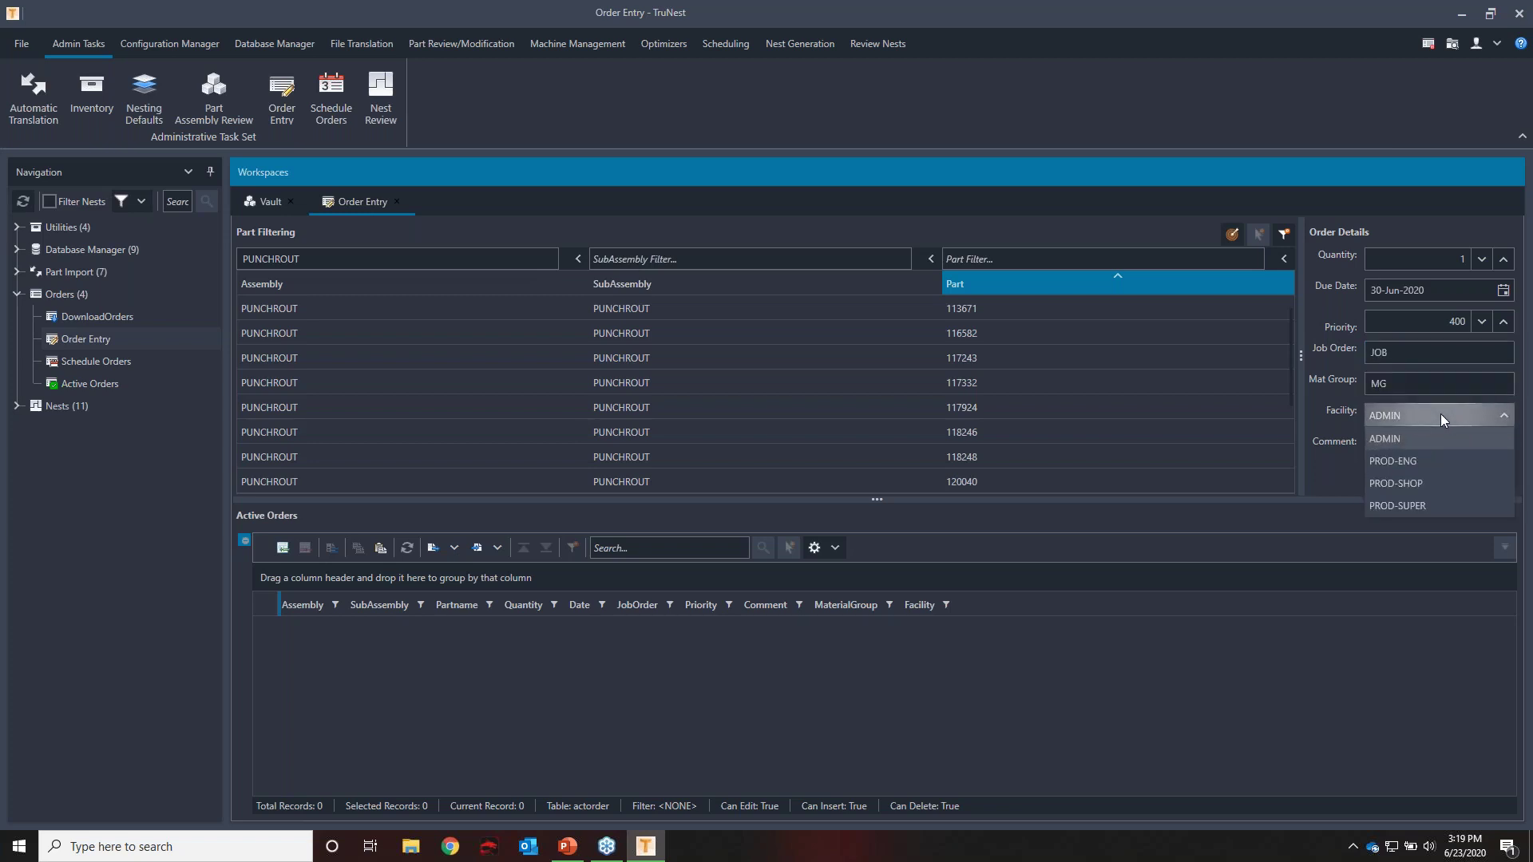
pyautogui.click(1441, 414)
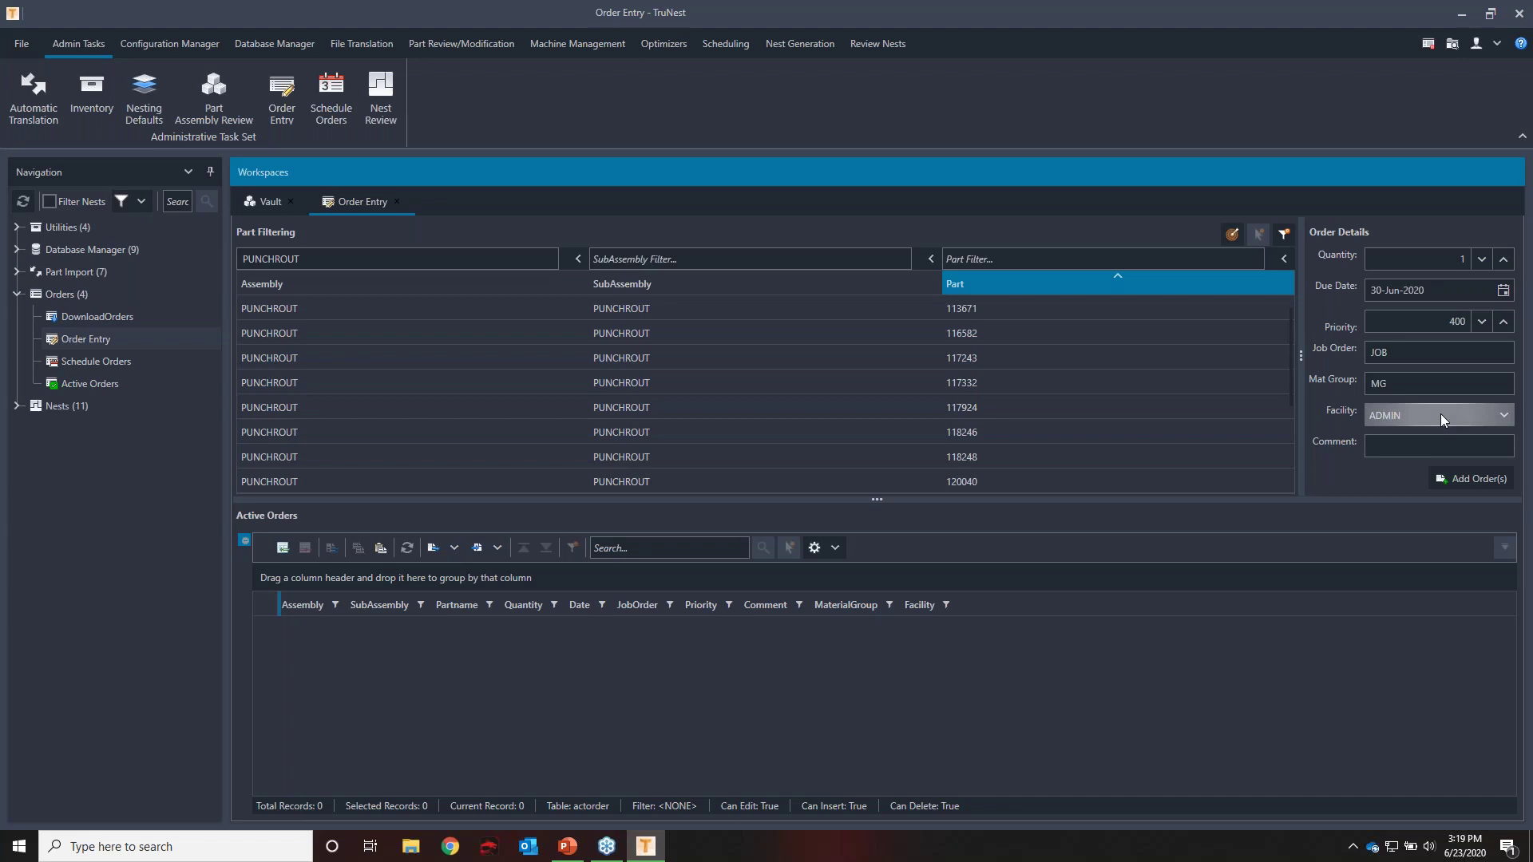
pyautogui.click(1441, 416)
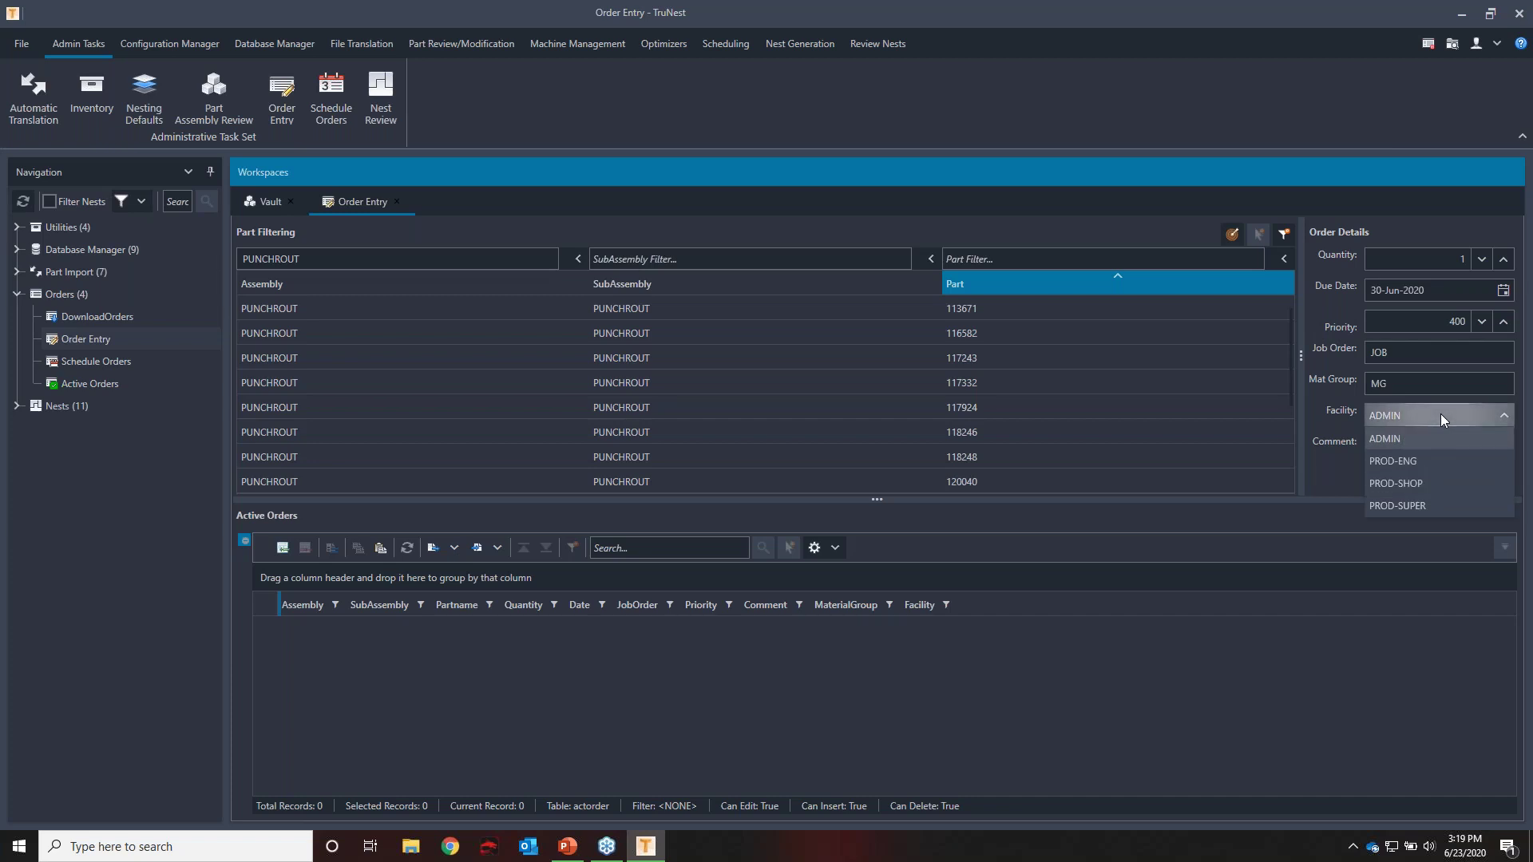
pyautogui.click(1440, 414)
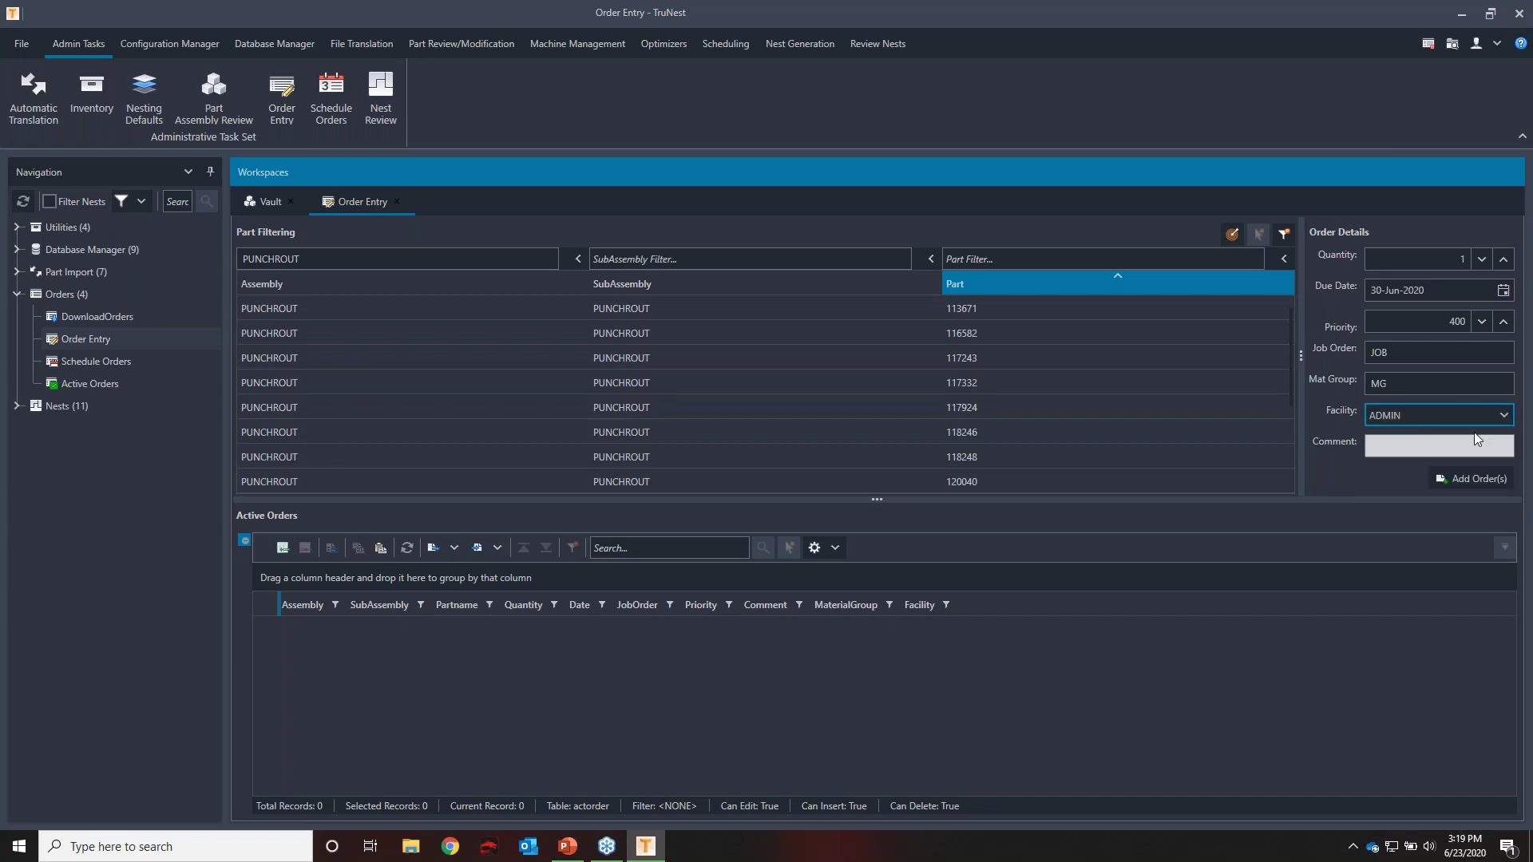
pyautogui.click(1418, 449)
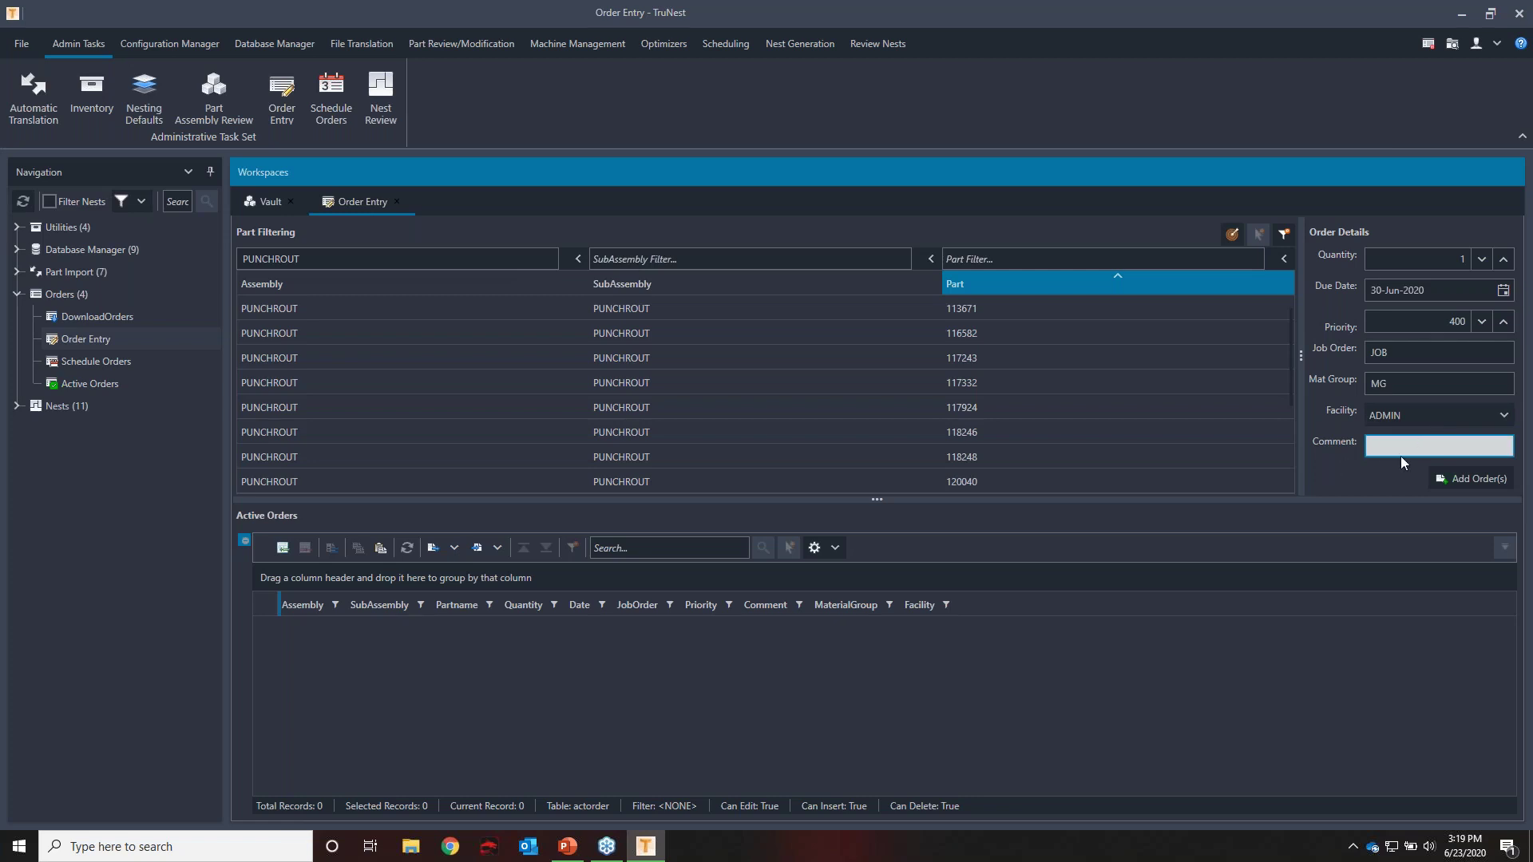
# Add orders for all filtered PUNCHROUT parts and look over the resulting active orders, including those for parts 116582 and 113671
pyautogui.click(1474, 473)
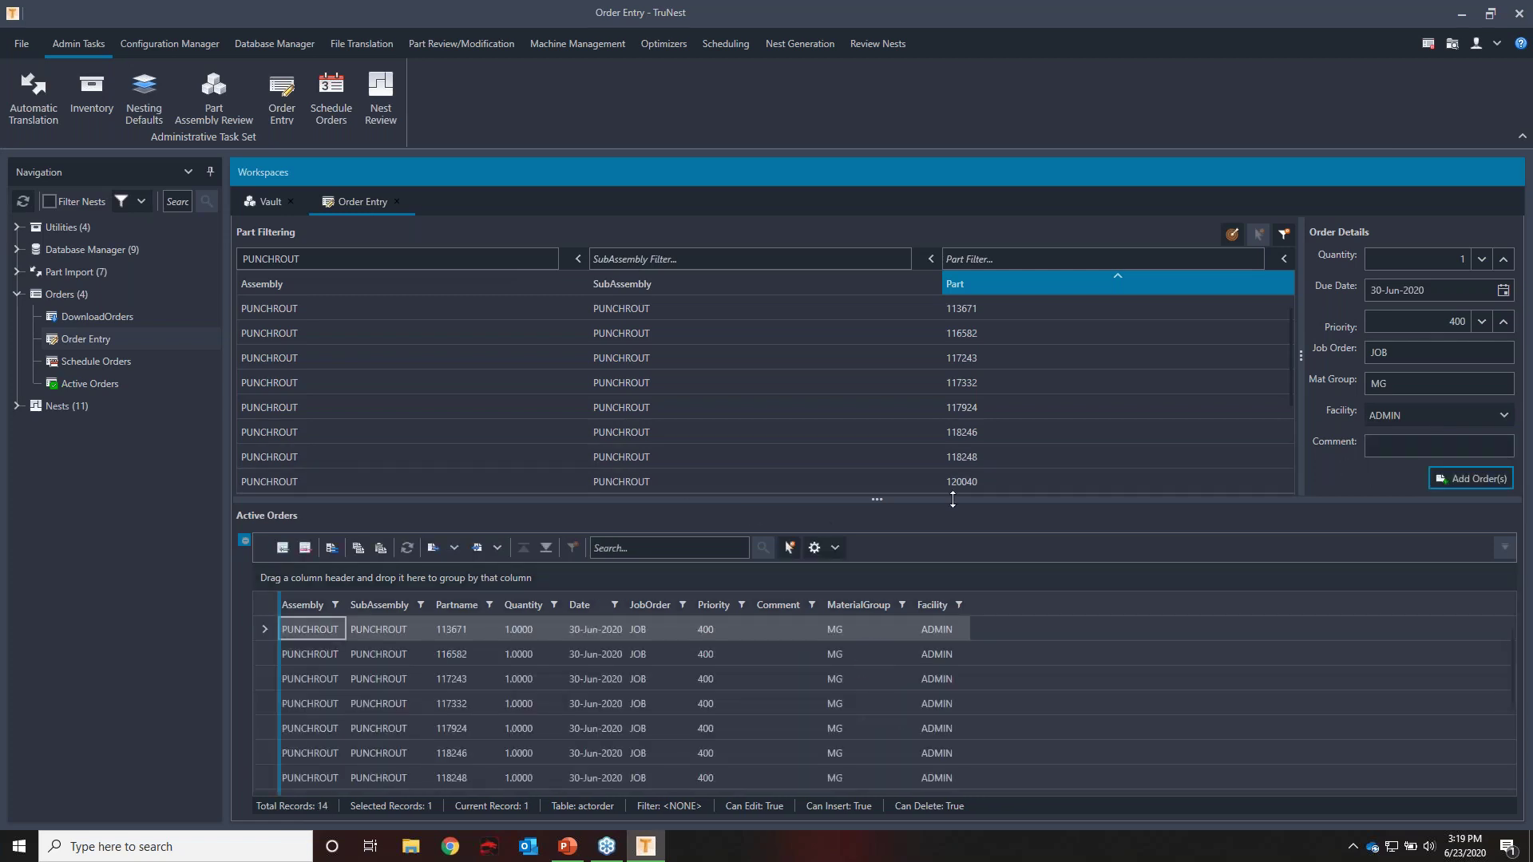
pyautogui.moveTo(982, 499); pyautogui.dragTo(987, 448)
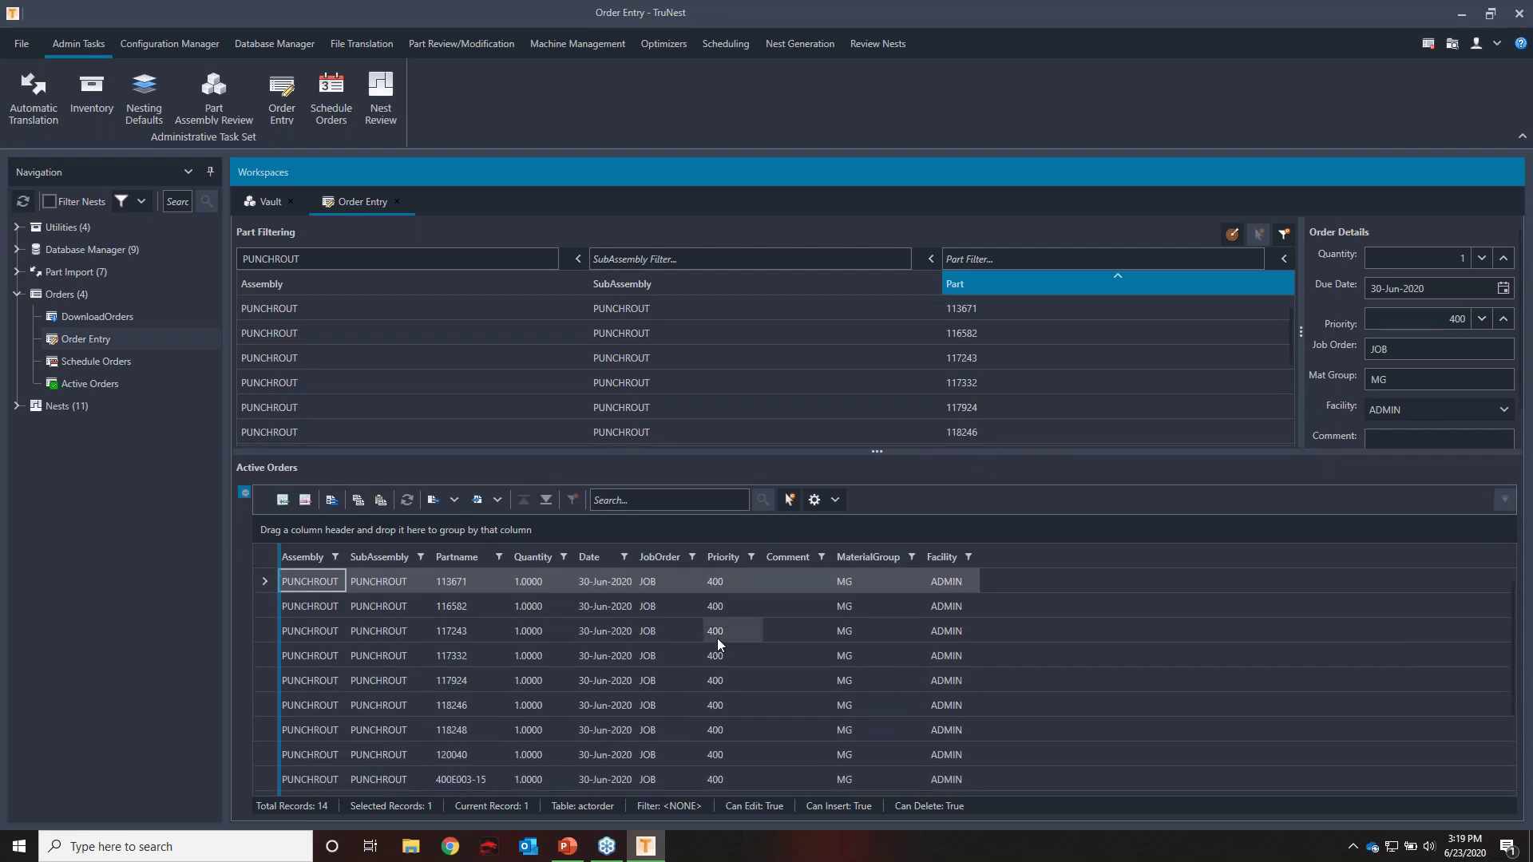
pyautogui.scroll(-2, 717, 639)
pyautogui.scroll(2, 741, 646)
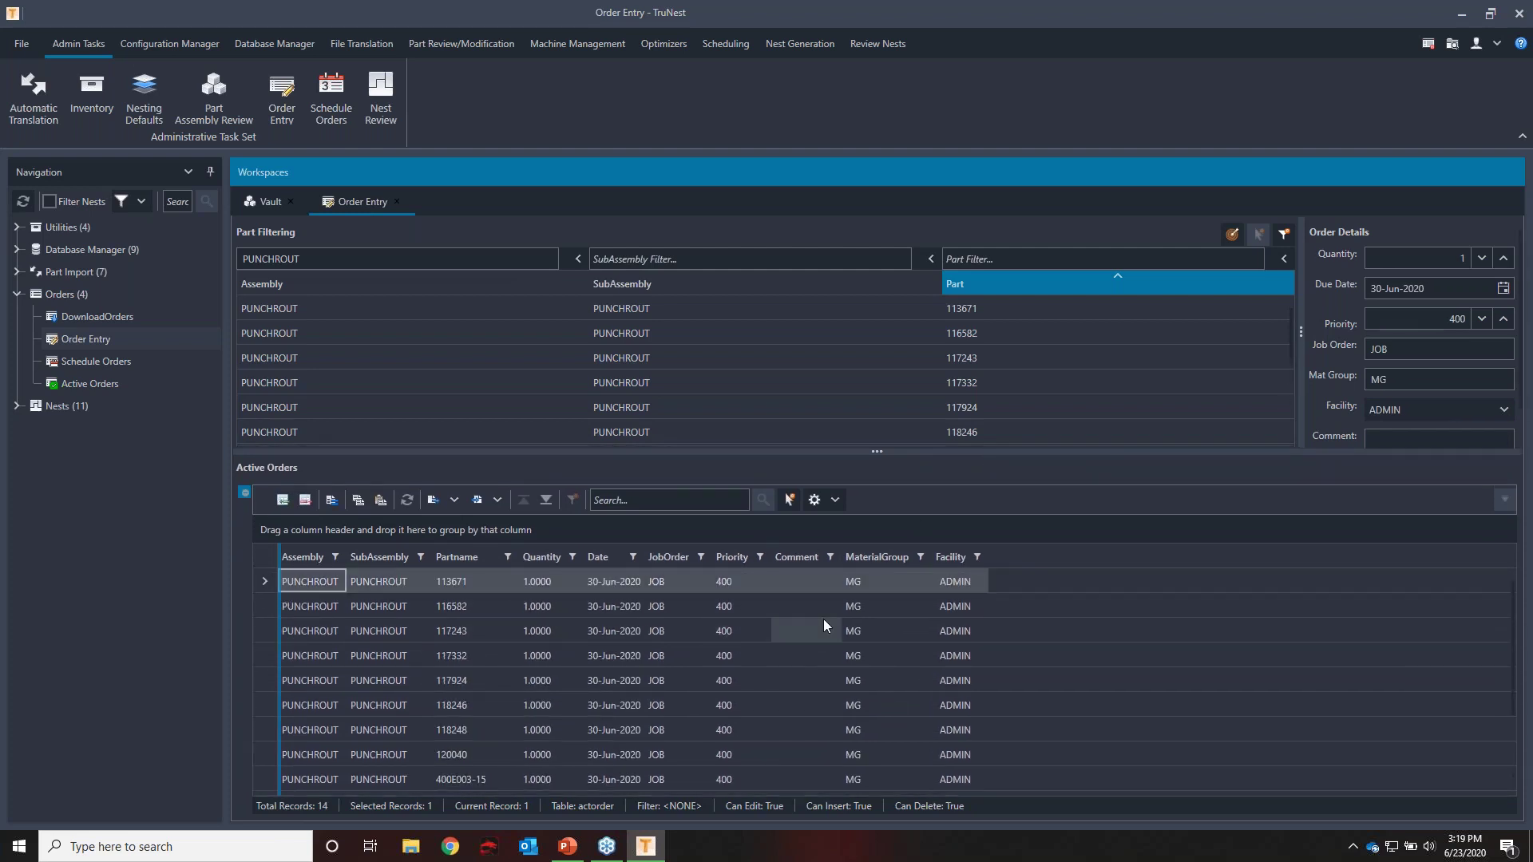
pyautogui.moveTo(1187, 457); pyautogui.dragTo(1194, 510)
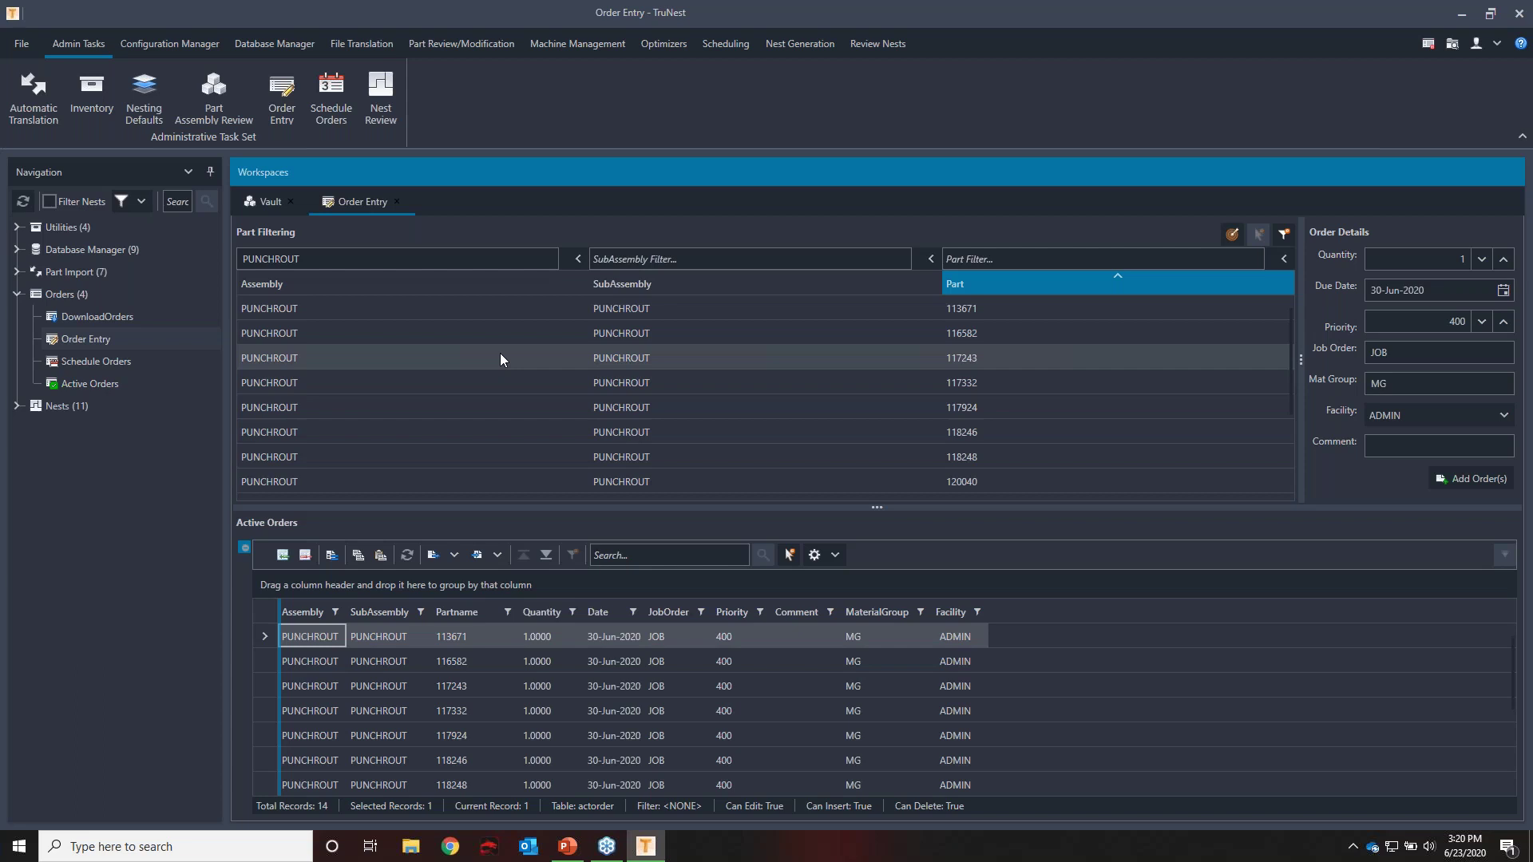
pyautogui.click(260, 663)
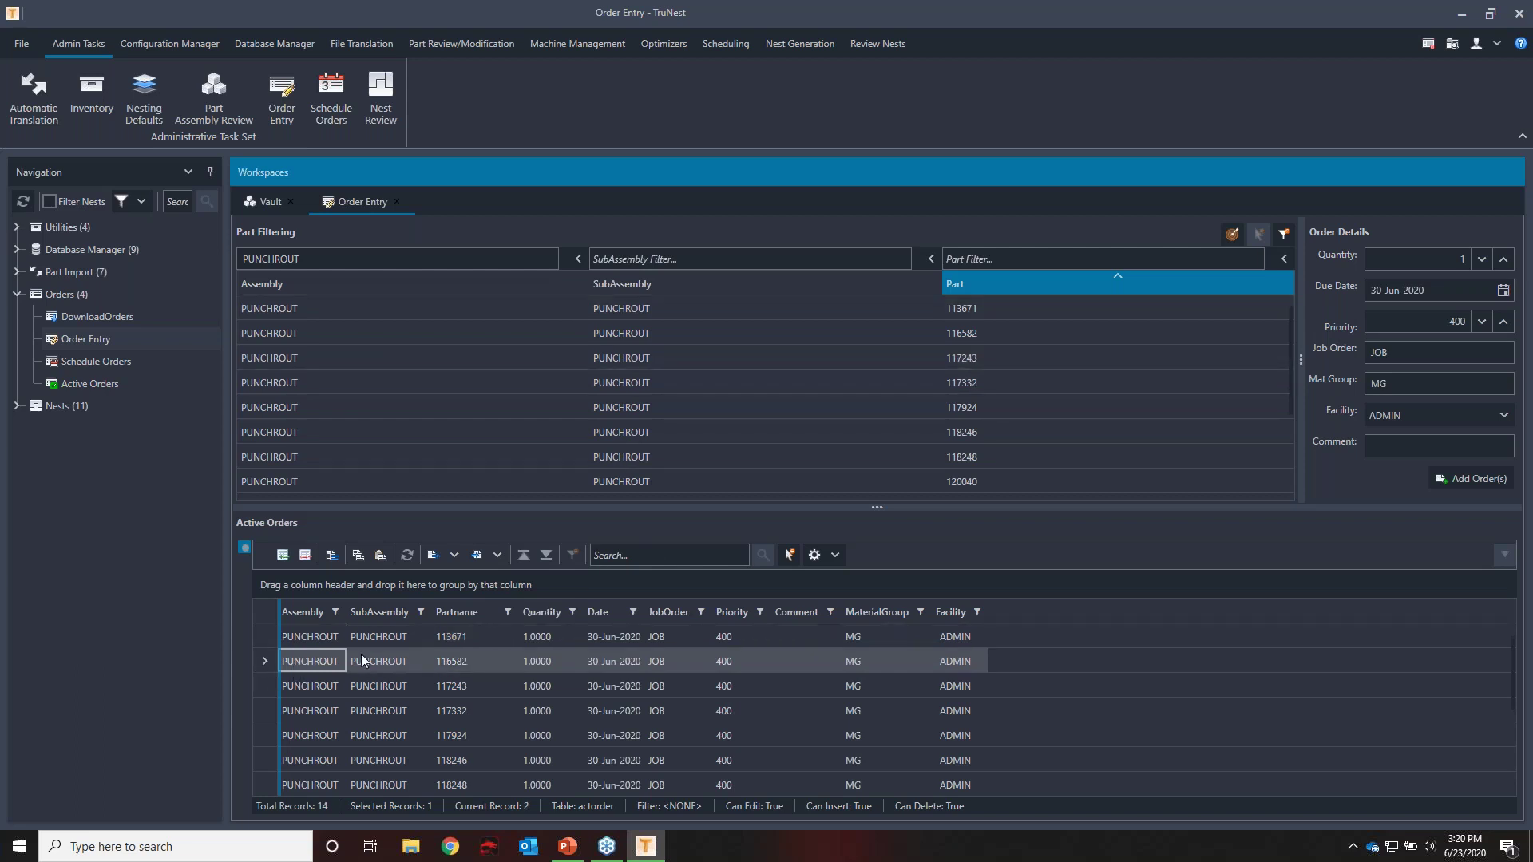
pyautogui.click(271, 637)
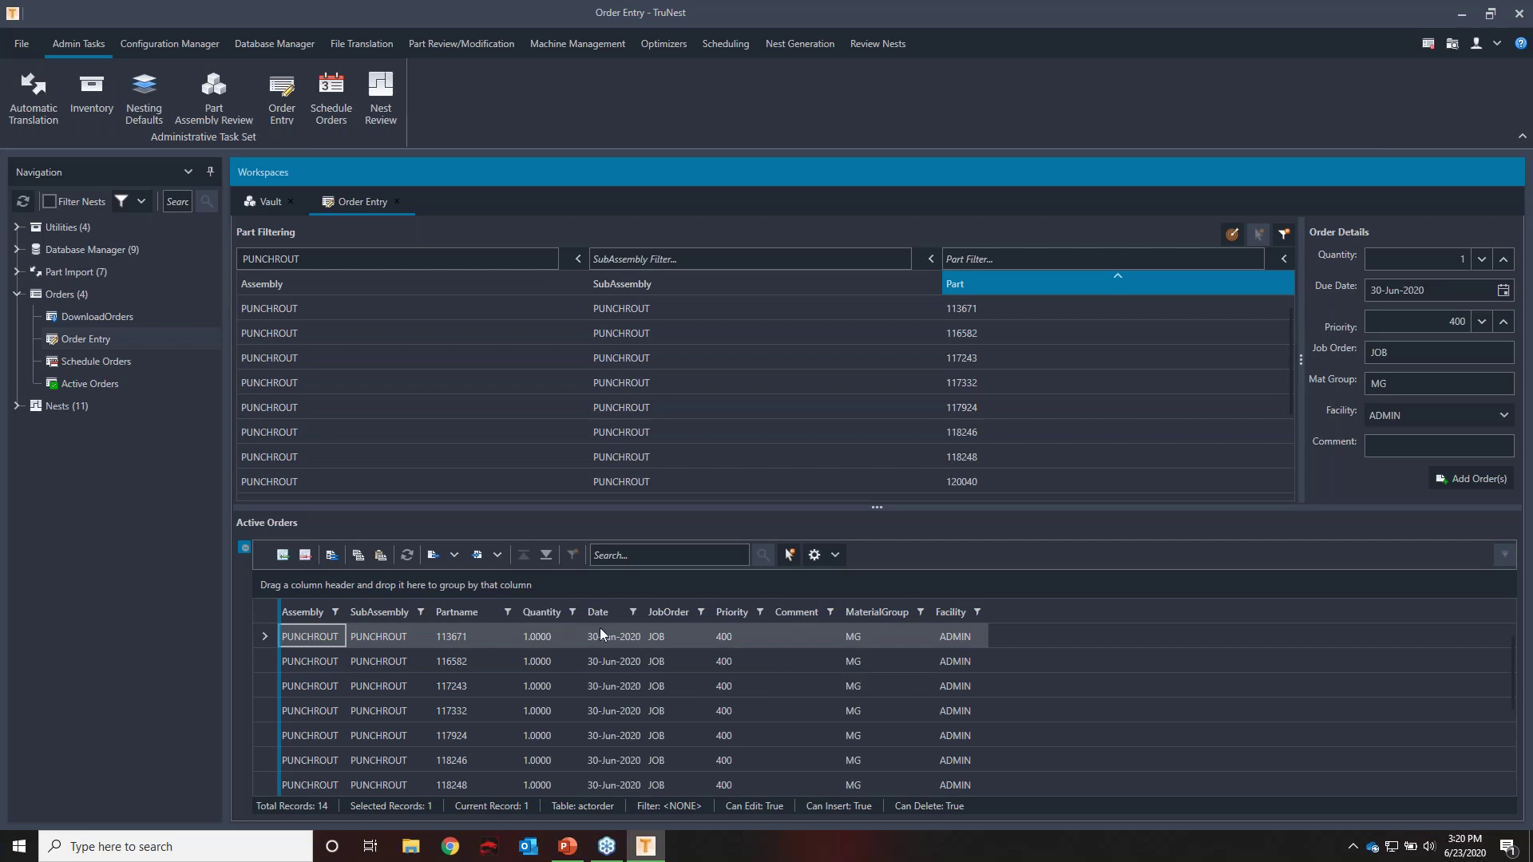
# Open the Schedule Orders workspace and compare the unscheduled PUNCH and ROUTER orders, including their part counts
pyautogui.click(140, 356)
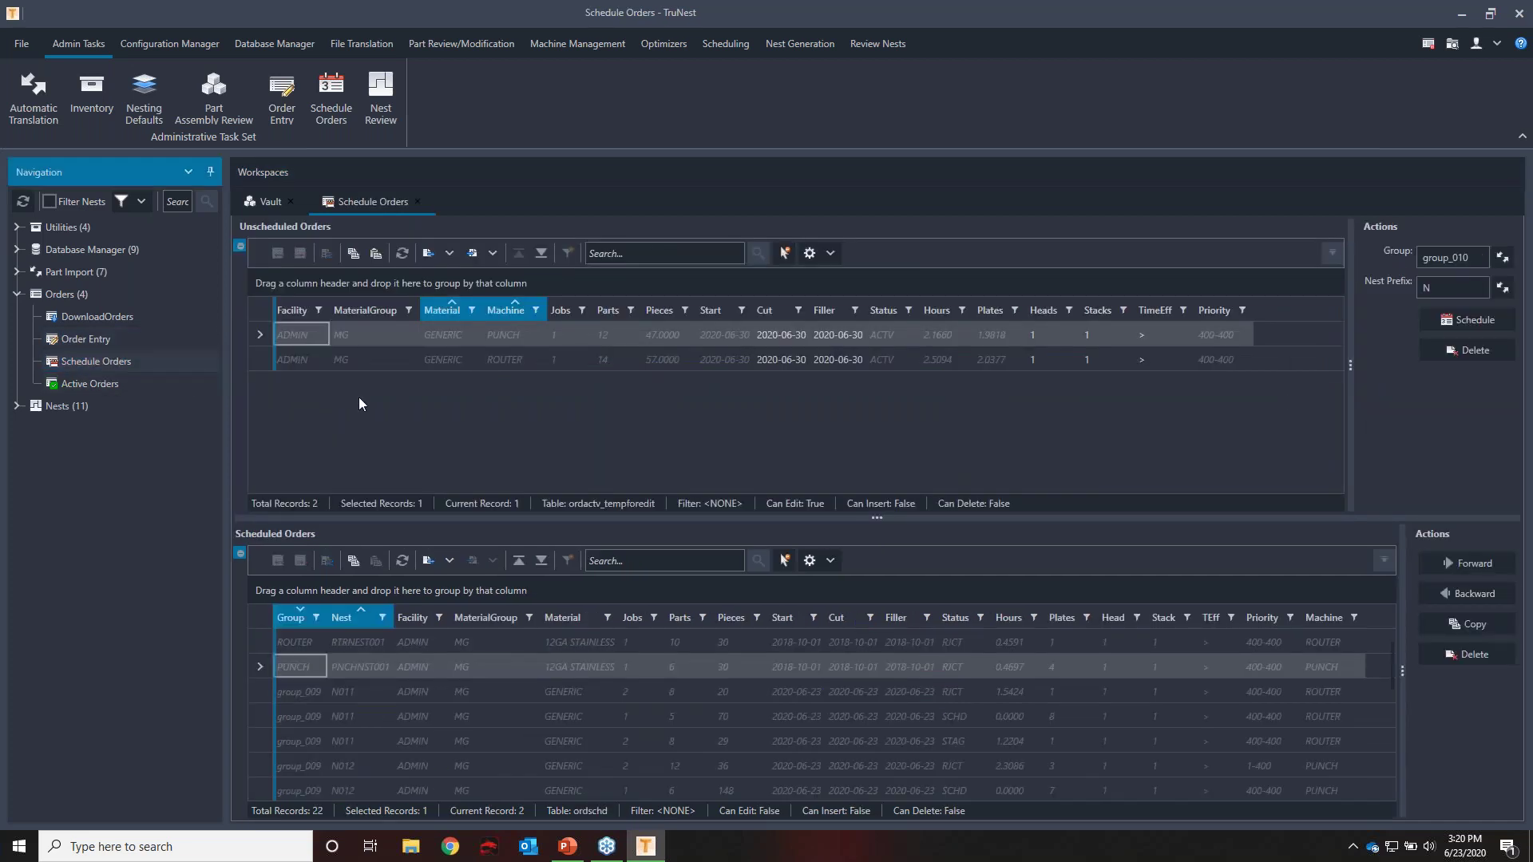
pyautogui.keyDown('shift'); pyautogui.click(263, 353); pyautogui.keyUp('shift')
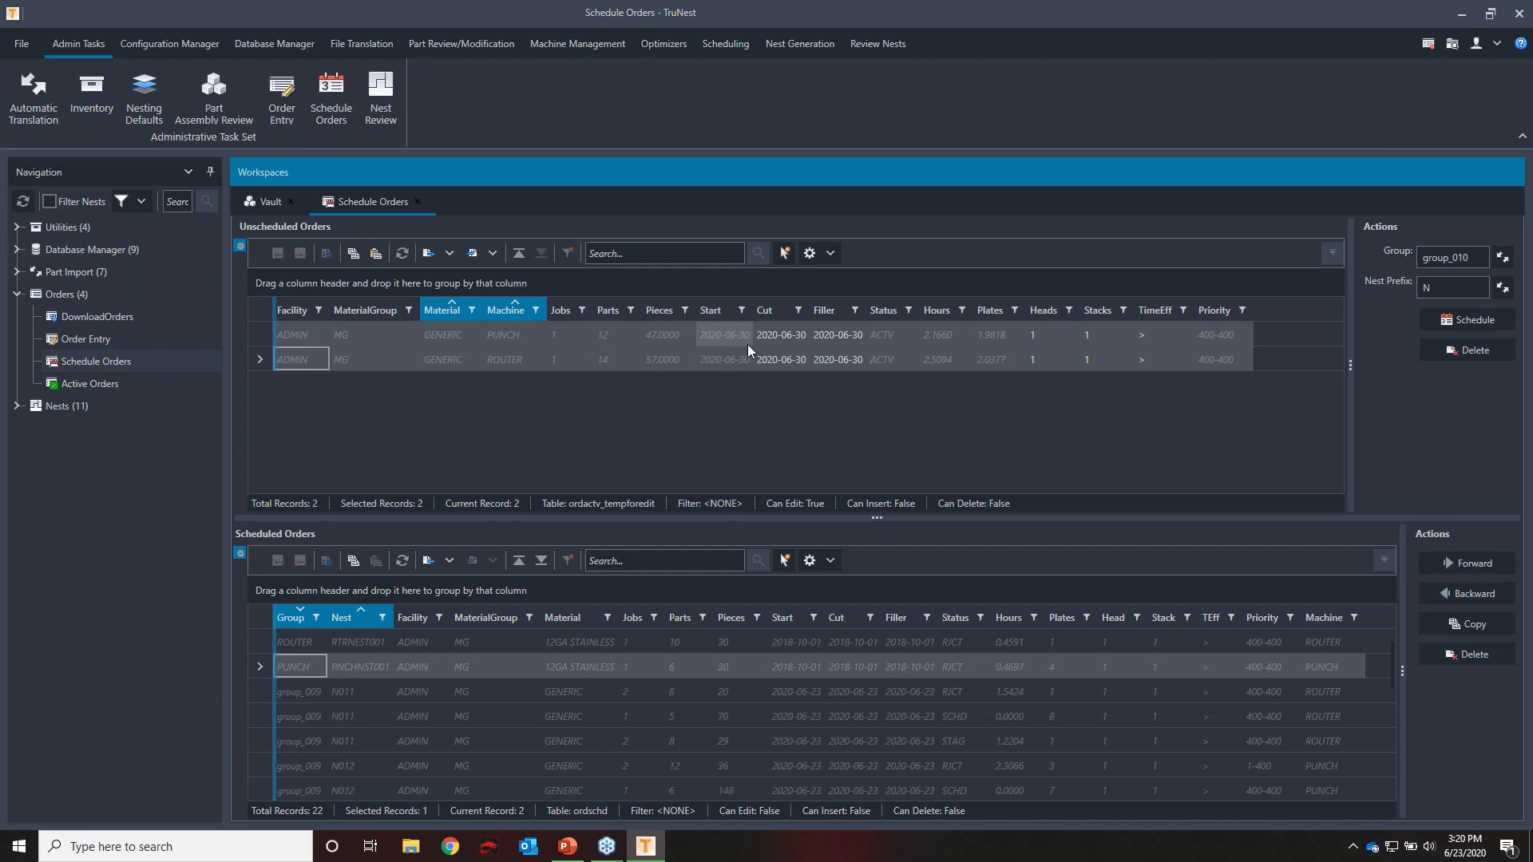
pyautogui.click(260, 329)
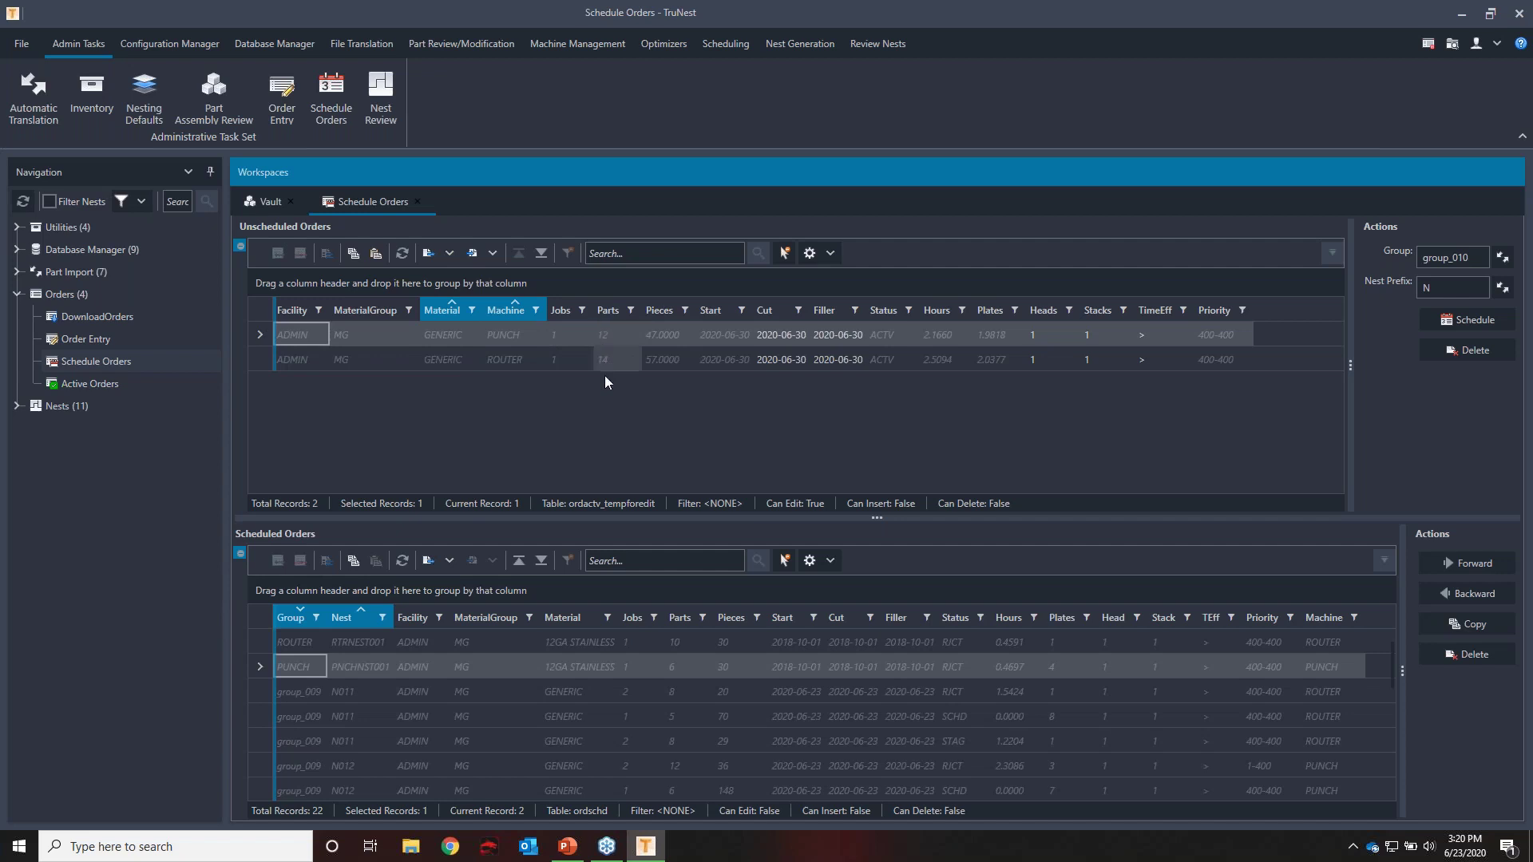
pyautogui.keyDown('ctrl'); pyautogui.click(621, 360); pyautogui.keyUp('ctrl')
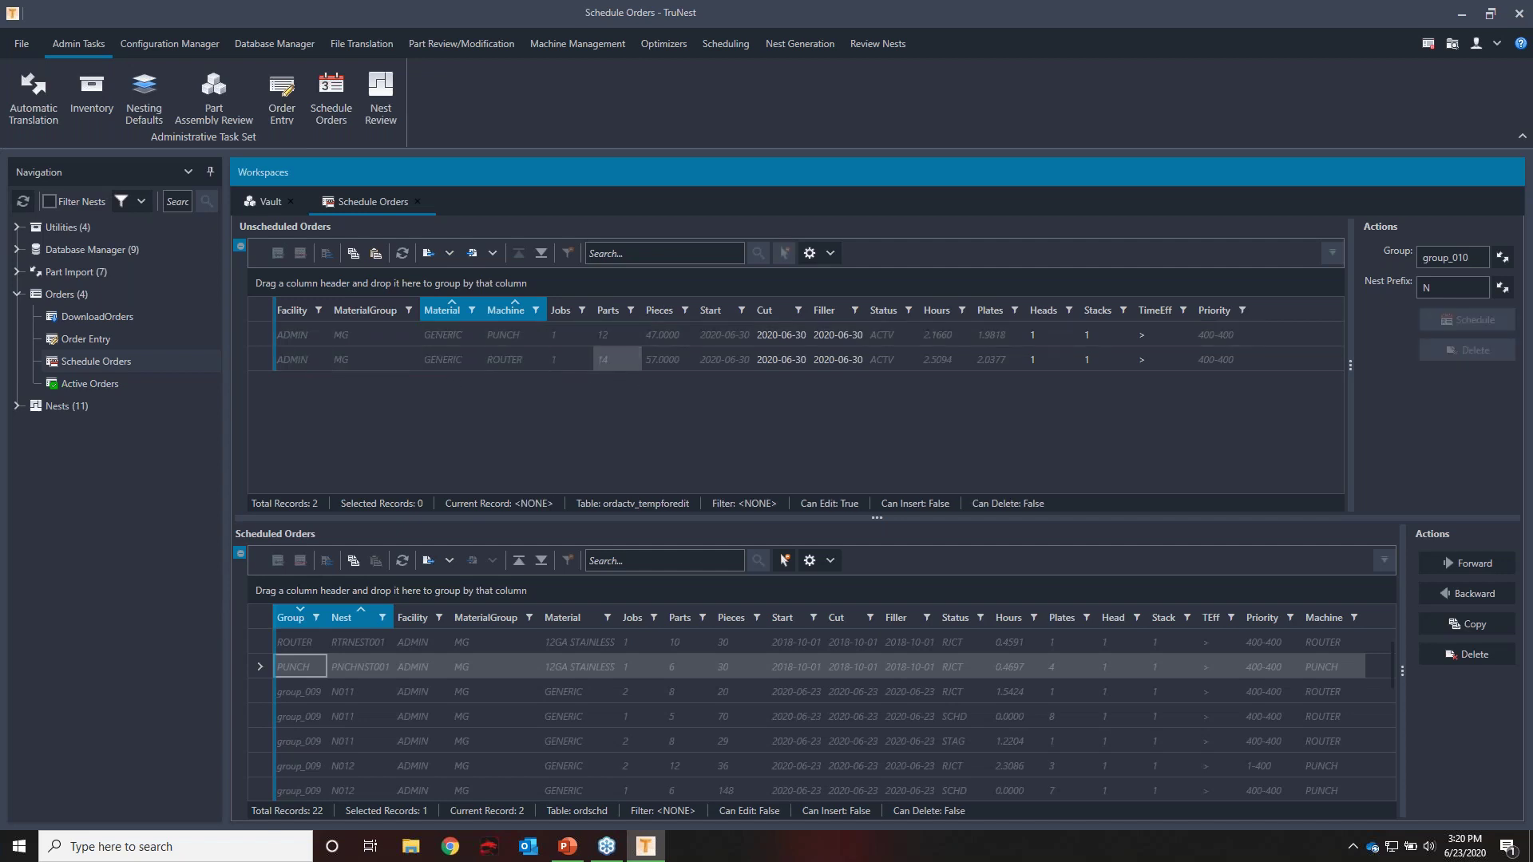
pyautogui.moveTo(270, 361); pyautogui.dragTo(262, 341)
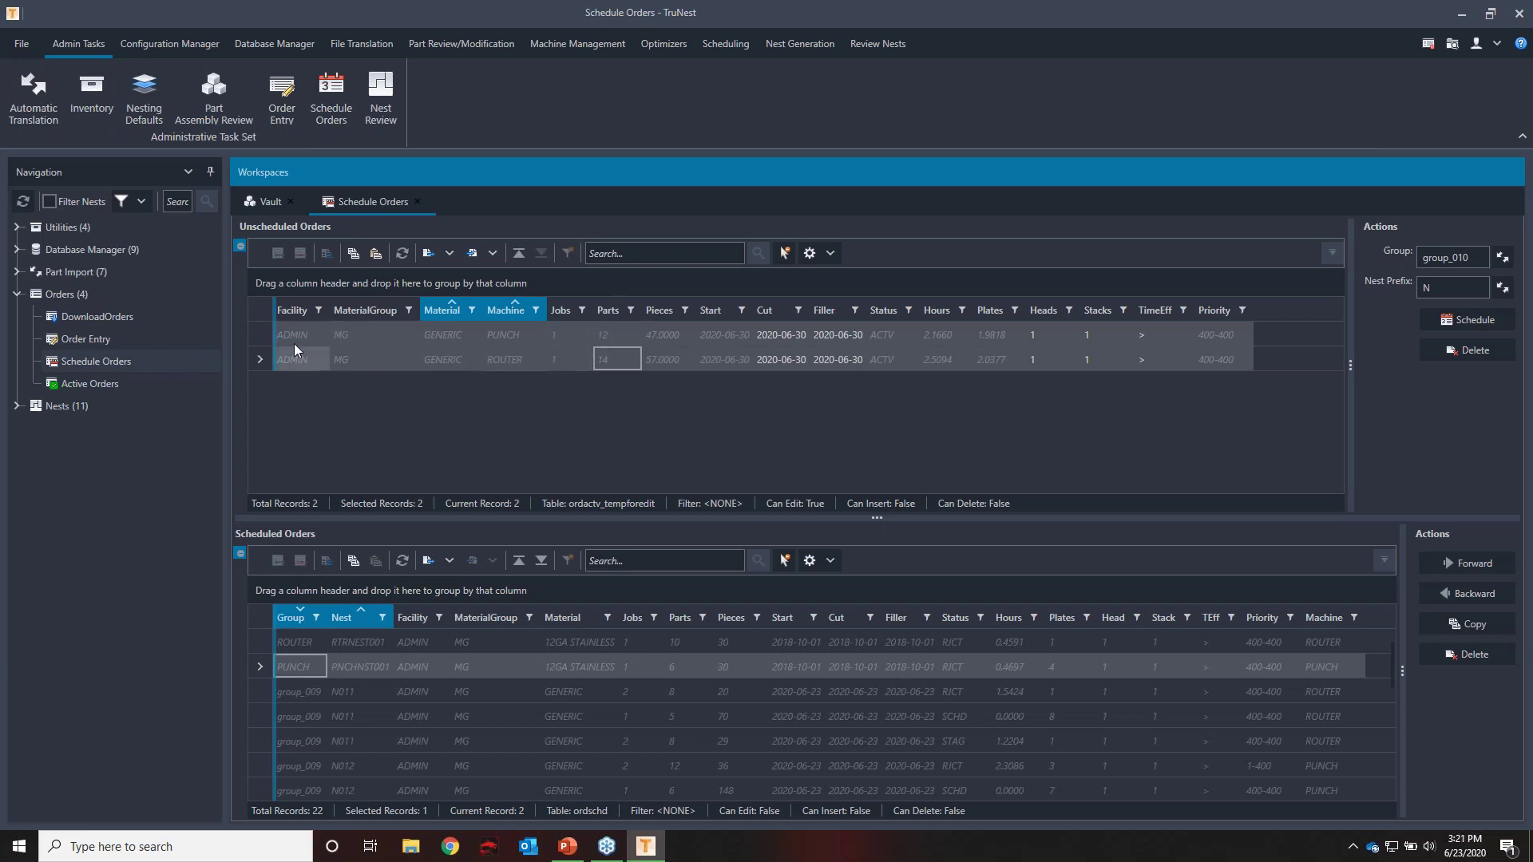
pyautogui.click(269, 329)
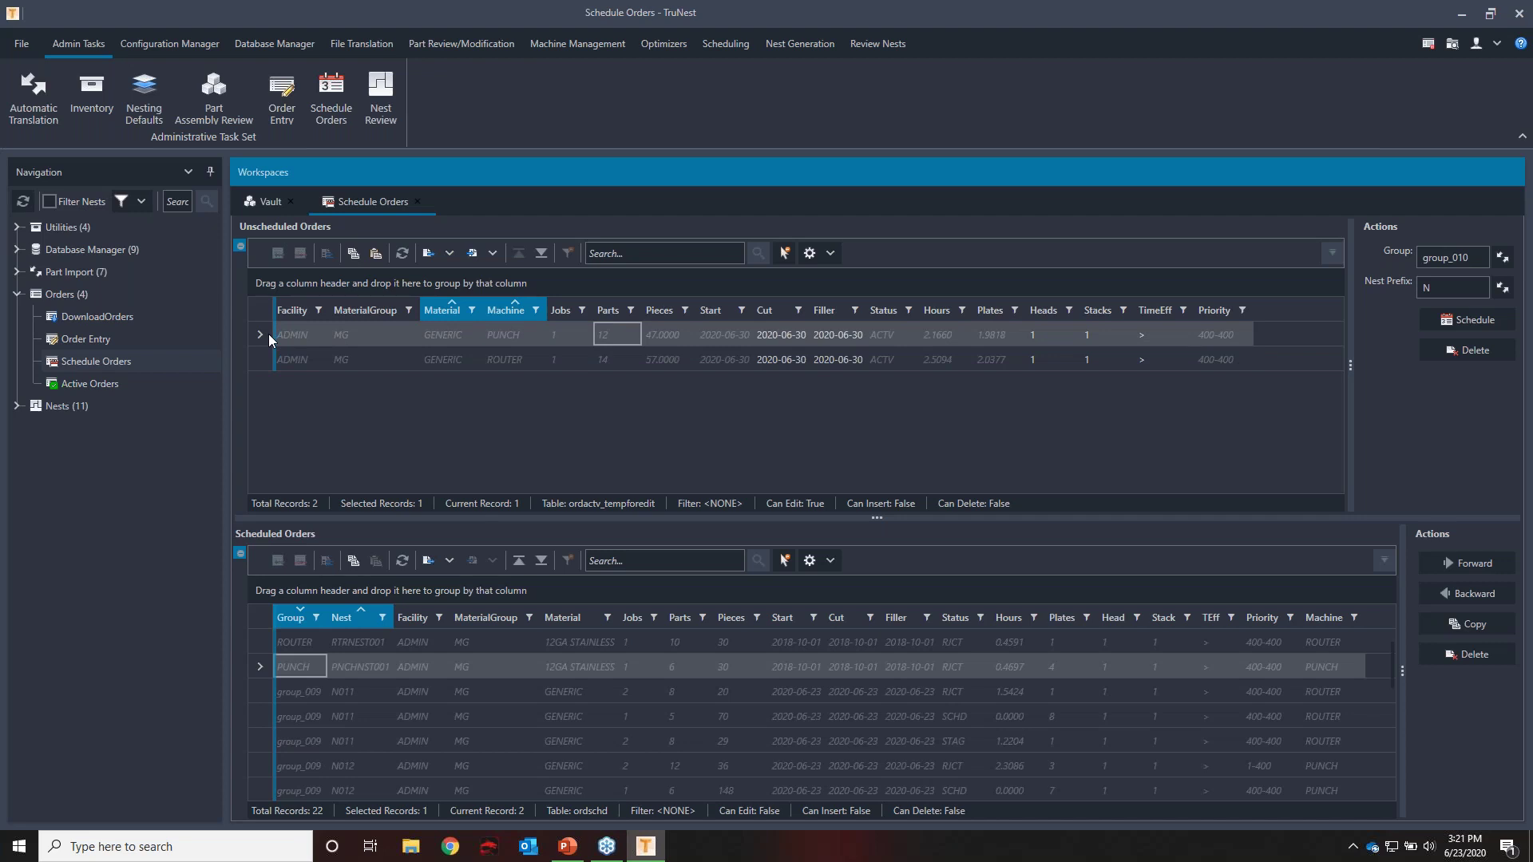
# Examine the cut and filler dates, status, hours and plates of the unscheduled orders, checking status against the scheduled orders
pyautogui.keyDown('ctrl'); pyautogui.click(797, 337); pyautogui.keyUp('ctrl')
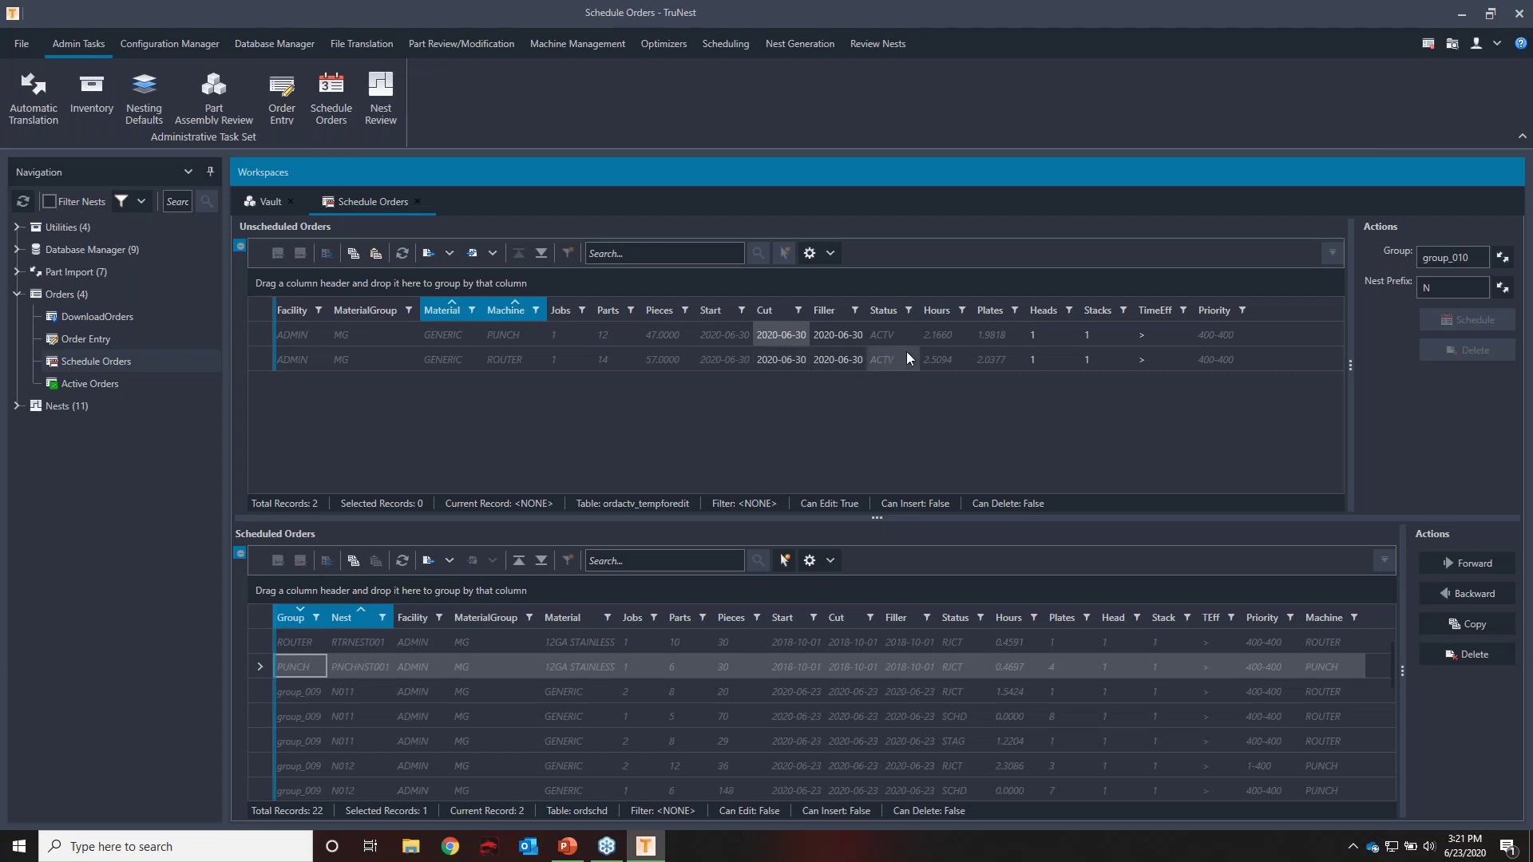
pyautogui.click(827, 336)
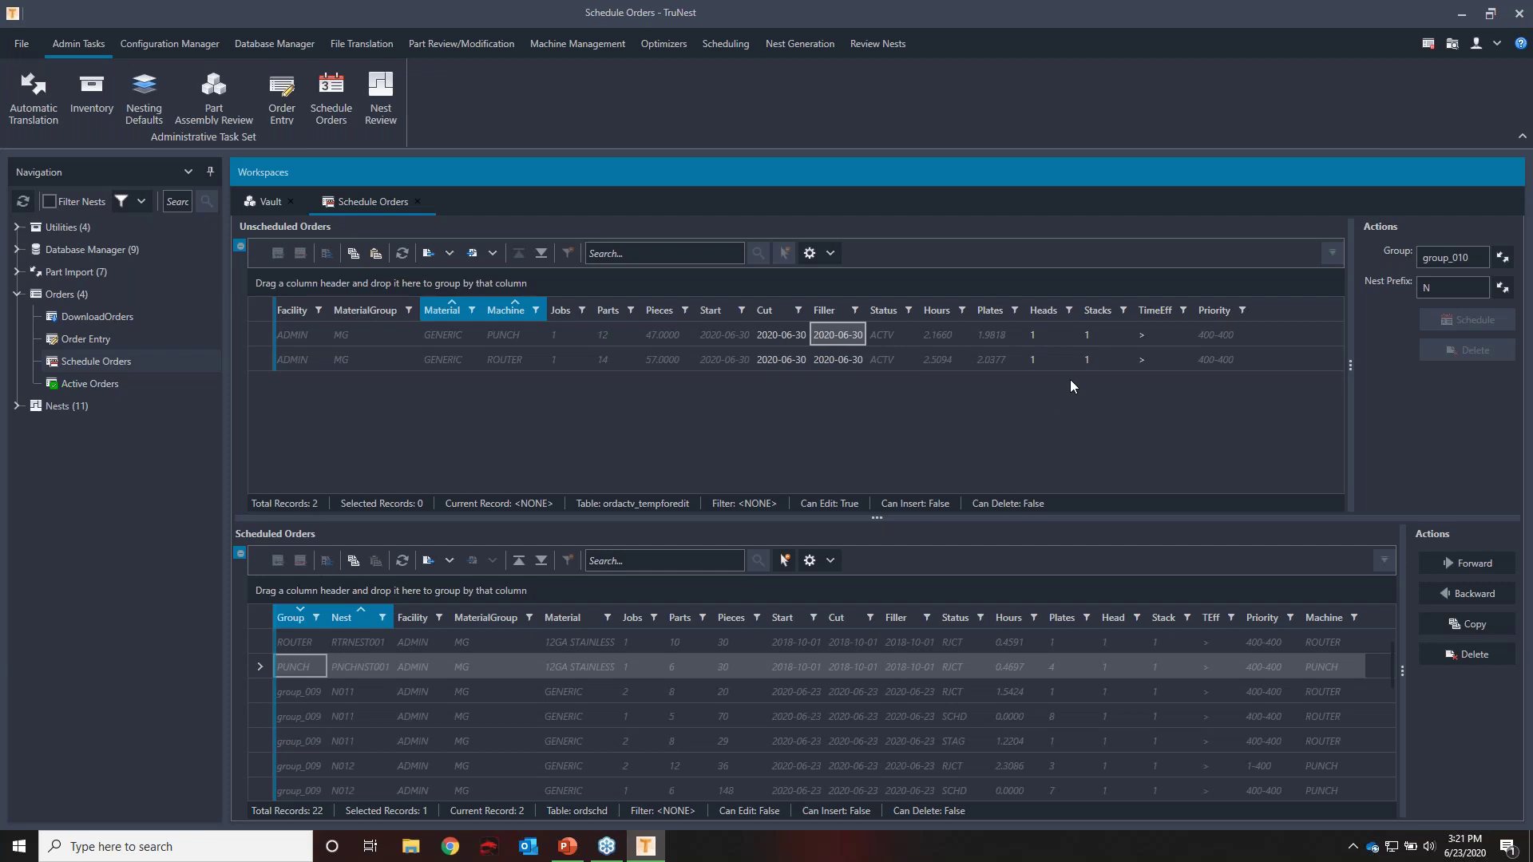
pyautogui.click(900, 340)
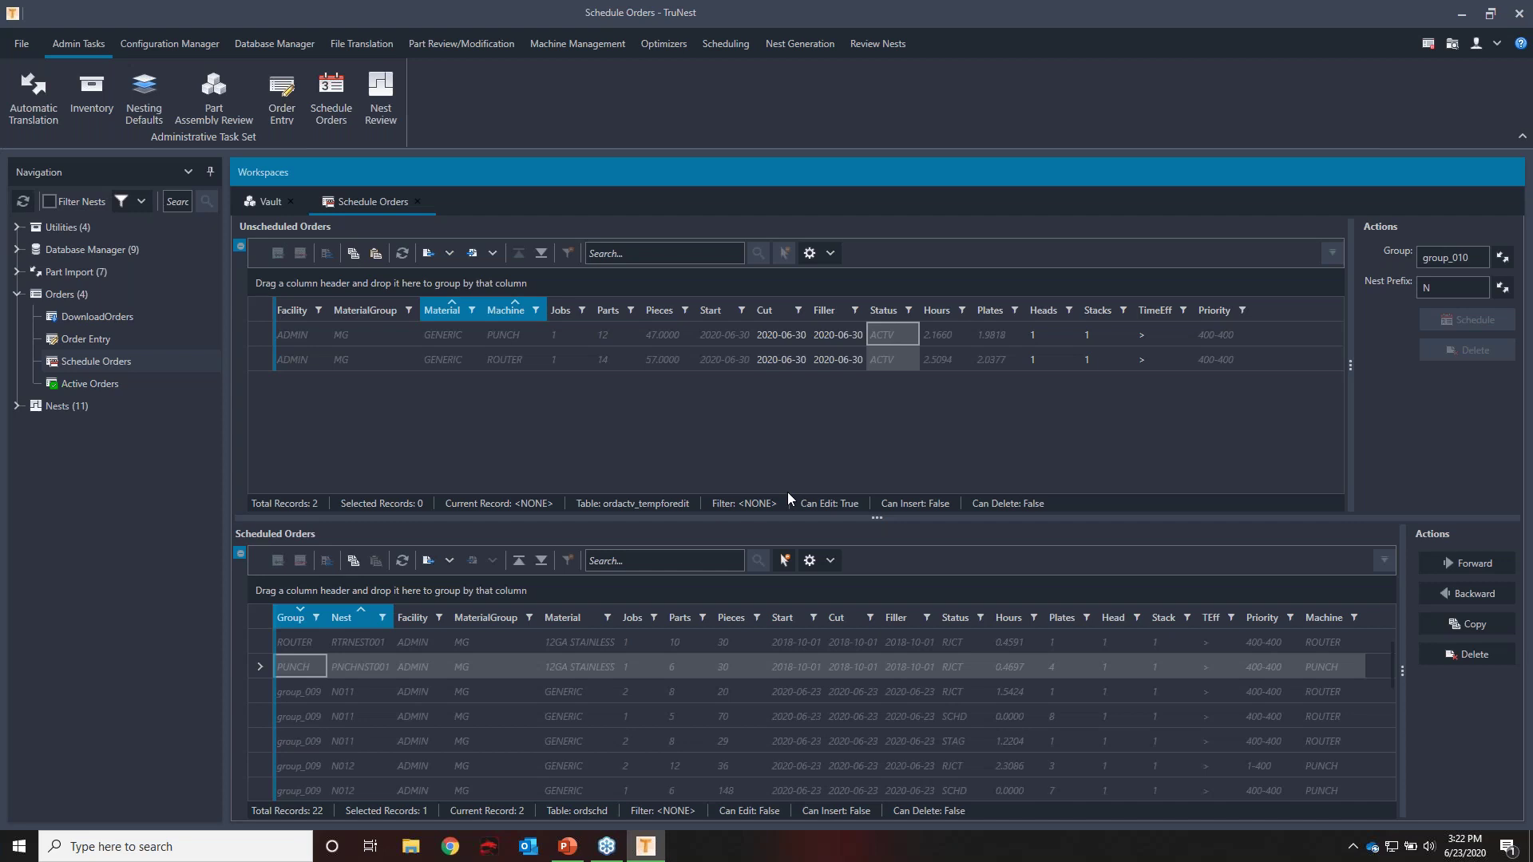
pyautogui.keyDown('ctrl'); pyautogui.click(967, 659); pyautogui.keyUp('ctrl')
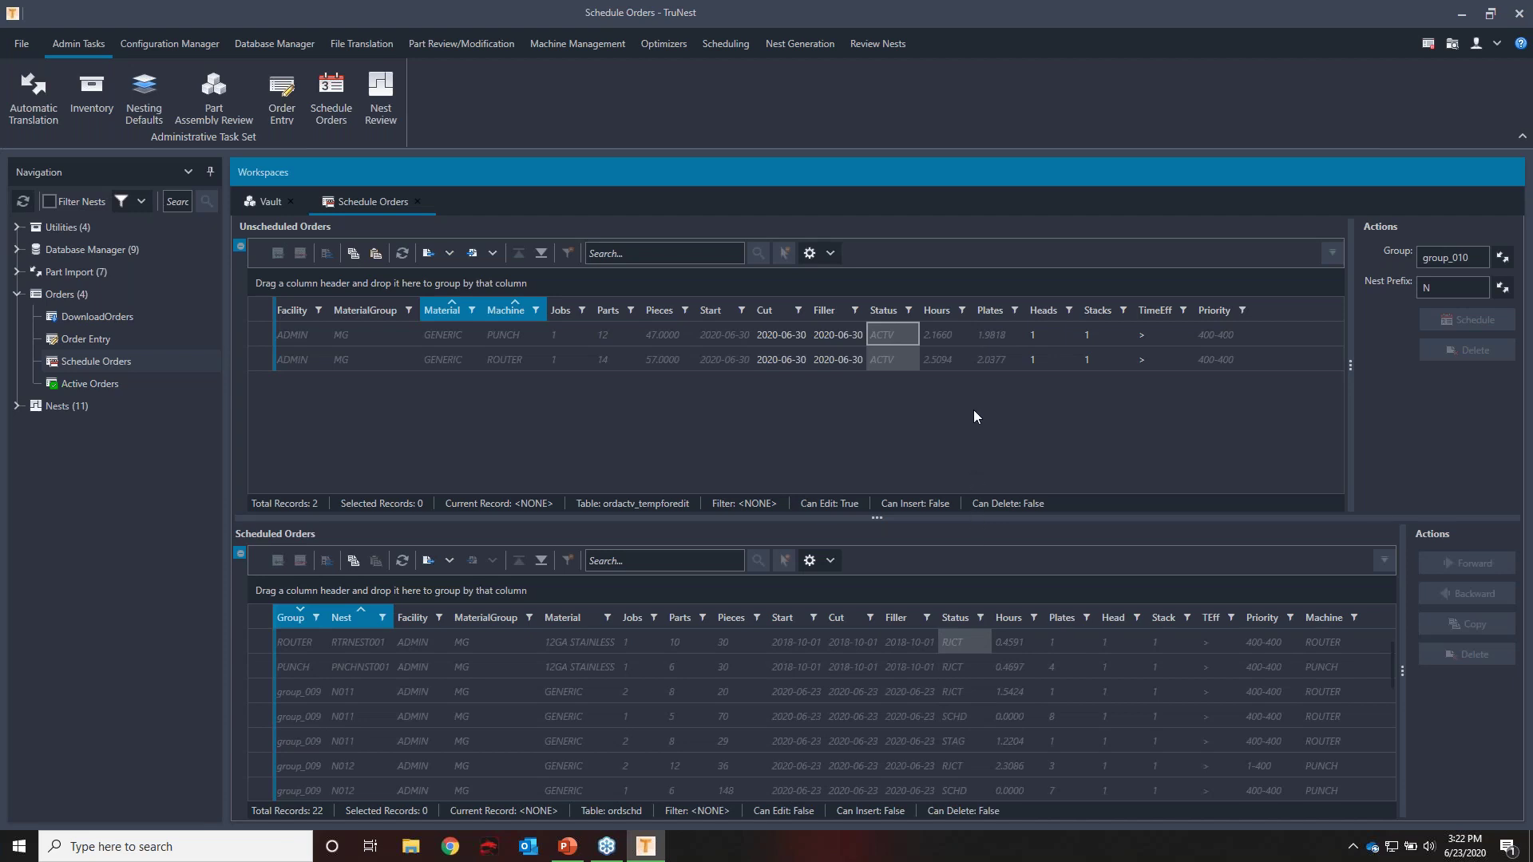
pyautogui.moveTo(970, 343); pyautogui.dragTo(994, 356)
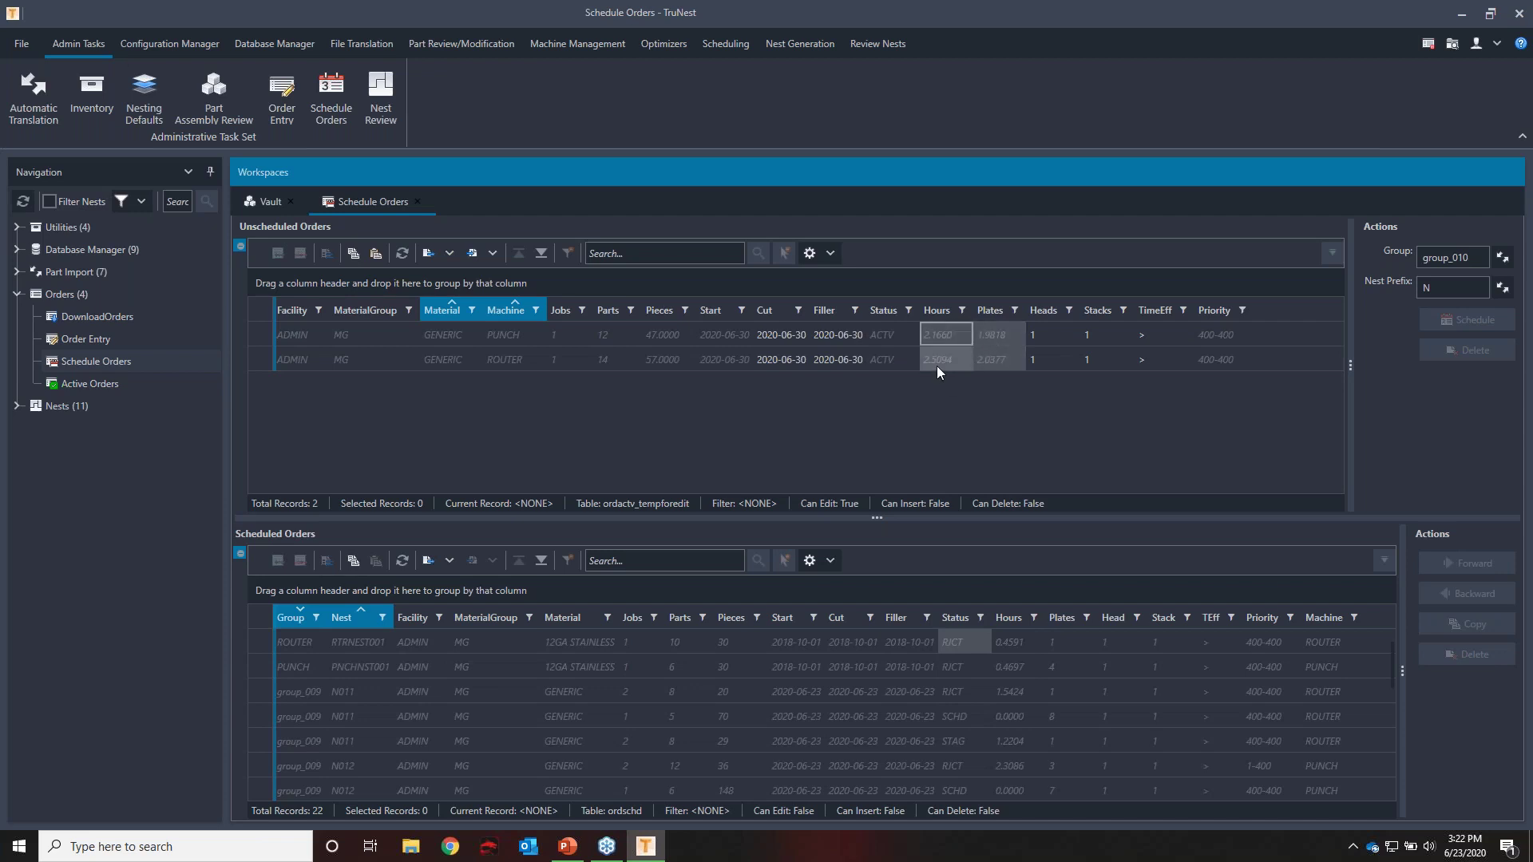
pyautogui.click(966, 366)
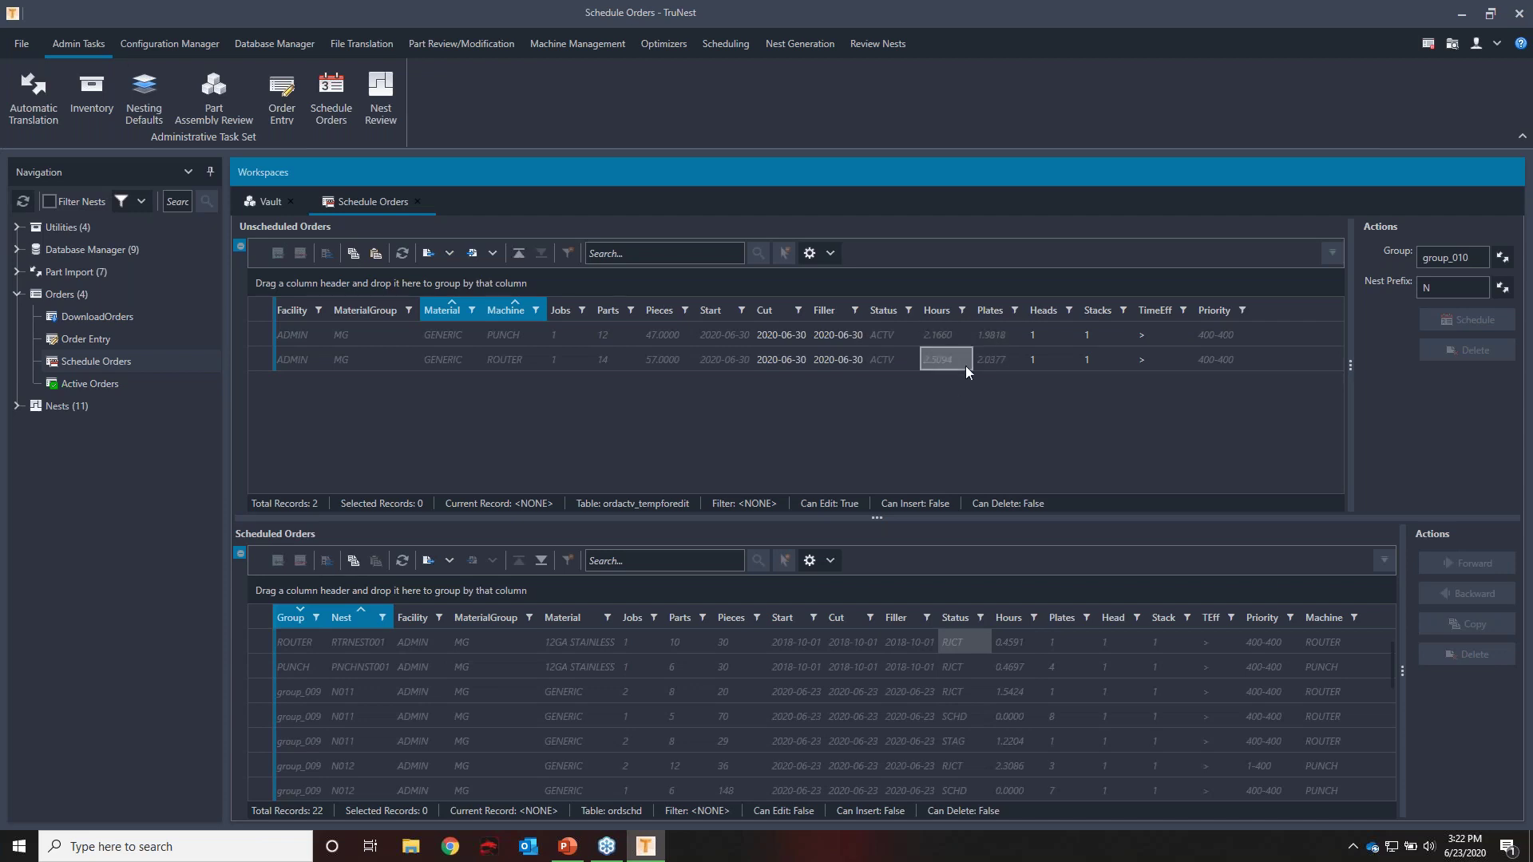
pyautogui.click(955, 344)
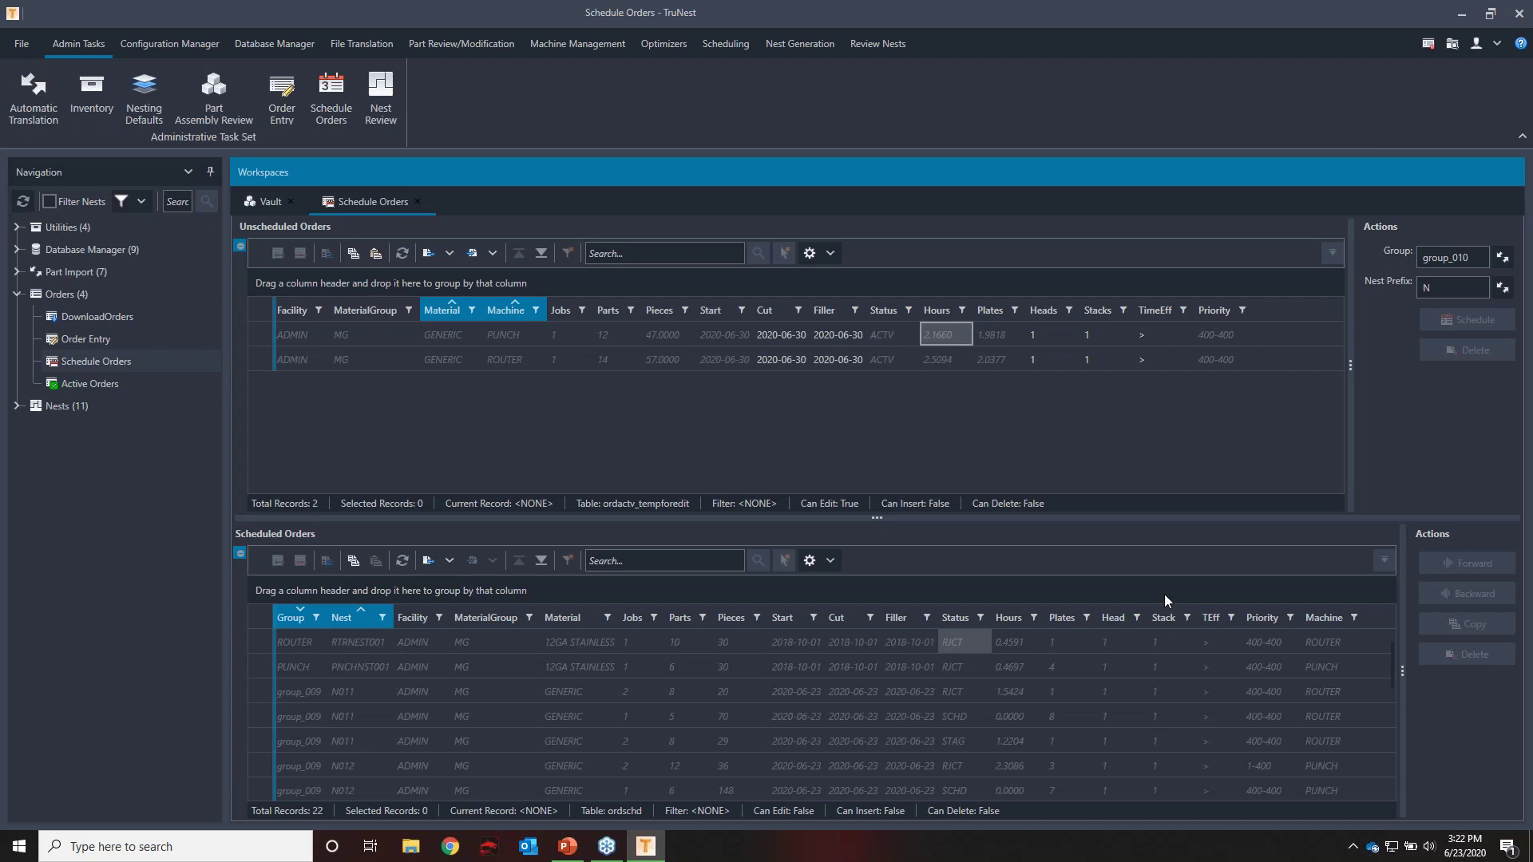
# Enlarge the Scheduled Orders list and look through its existing groups and nests
pyautogui.moveTo(1193, 518); pyautogui.dragTo(1217, 425)
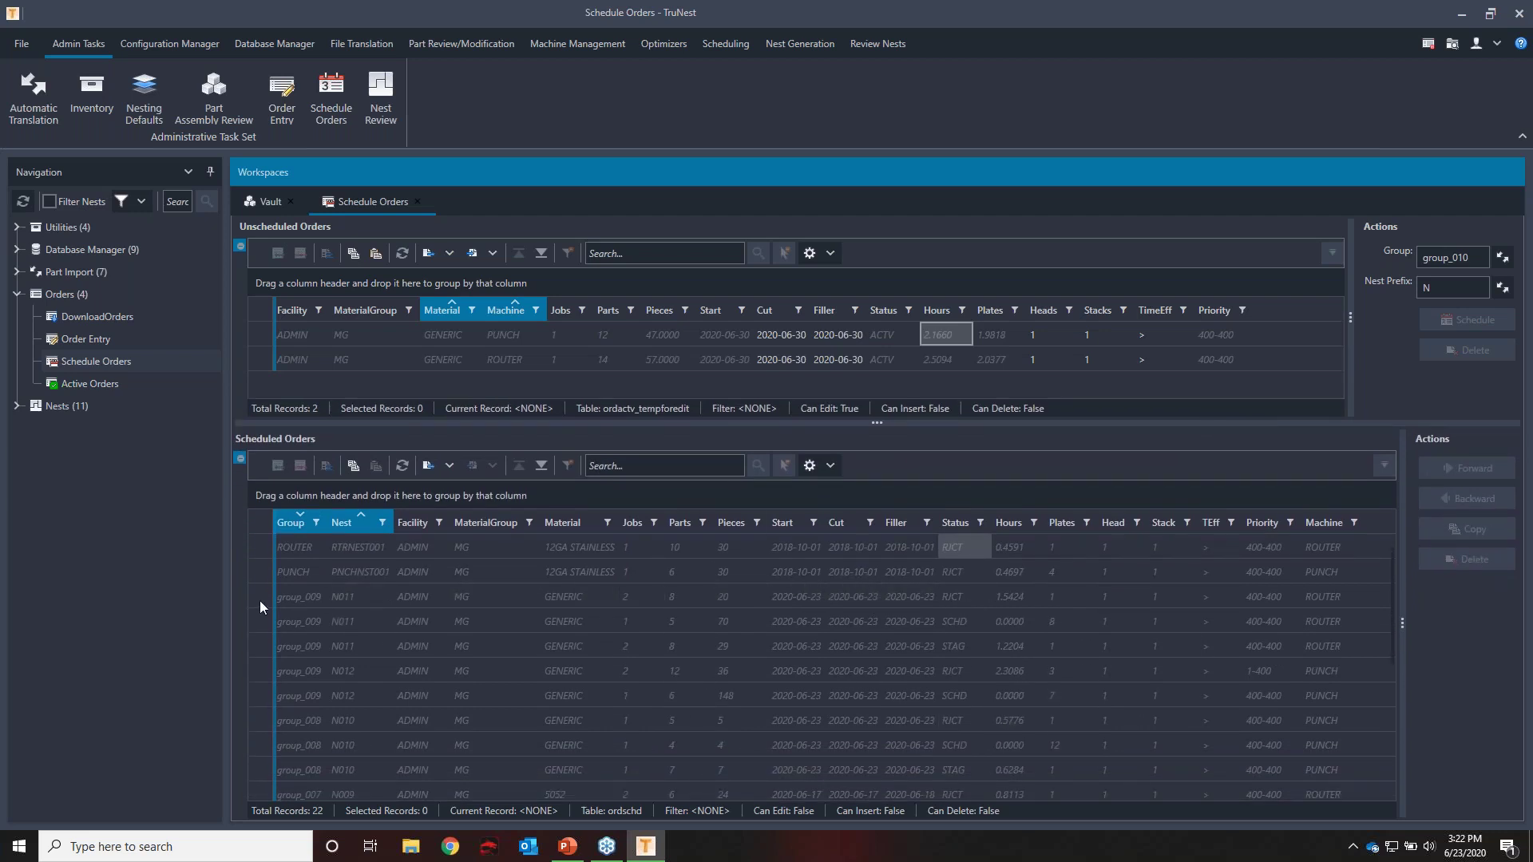
pyautogui.scroll(-2, 272, 600)
pyautogui.scroll(2, 311, 663)
pyautogui.moveTo(1124, 422); pyautogui.dragTo(1122, 434)
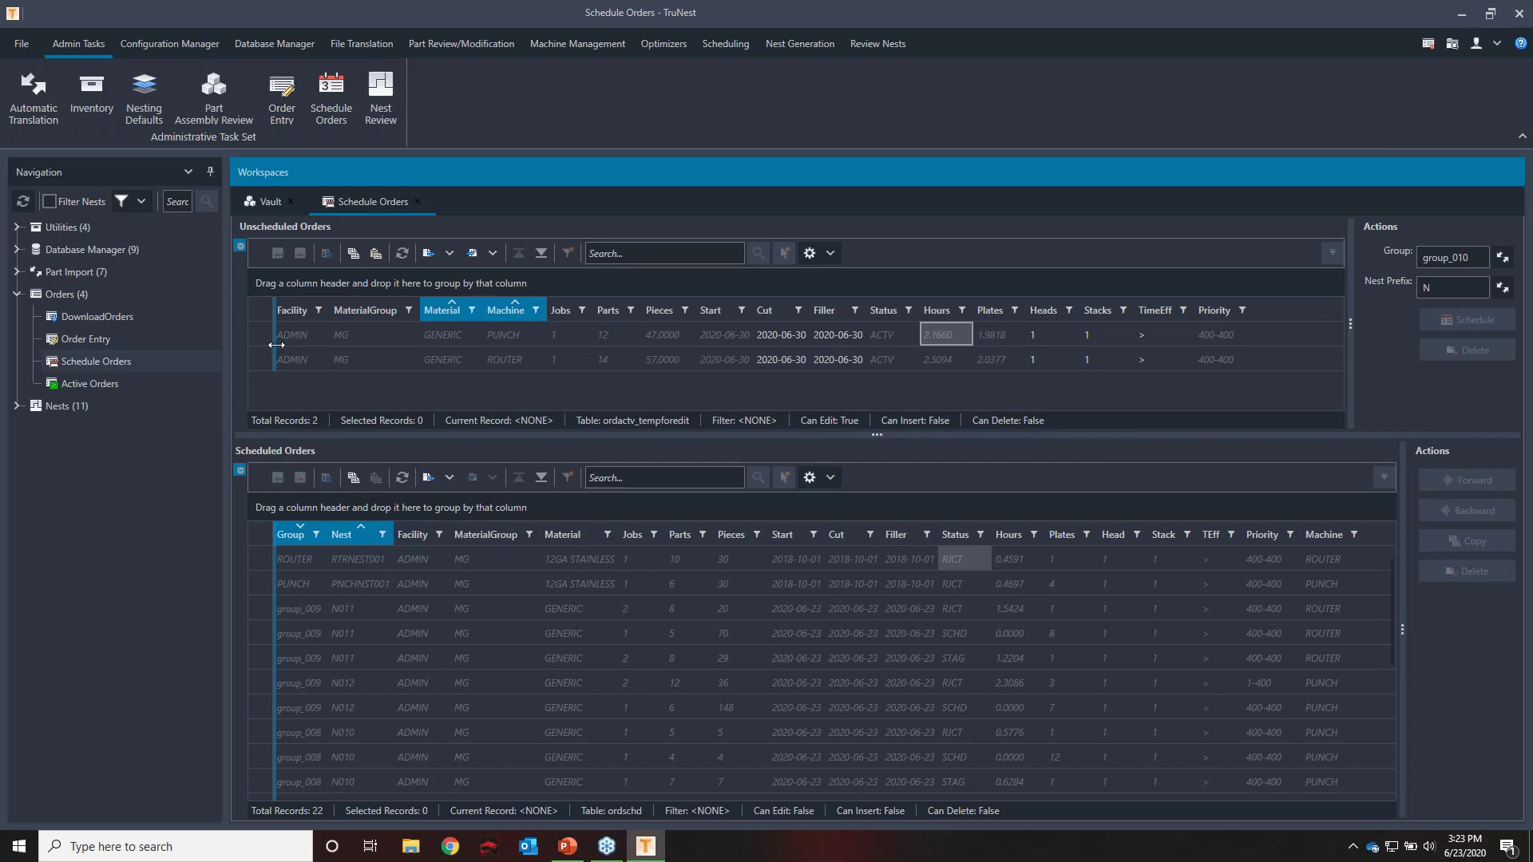
# Schedule both unscheduled orders, PUNCH and ROUTER, into group_010 with nest prefix N
pyautogui.moveTo(265, 329); pyautogui.dragTo(270, 356)
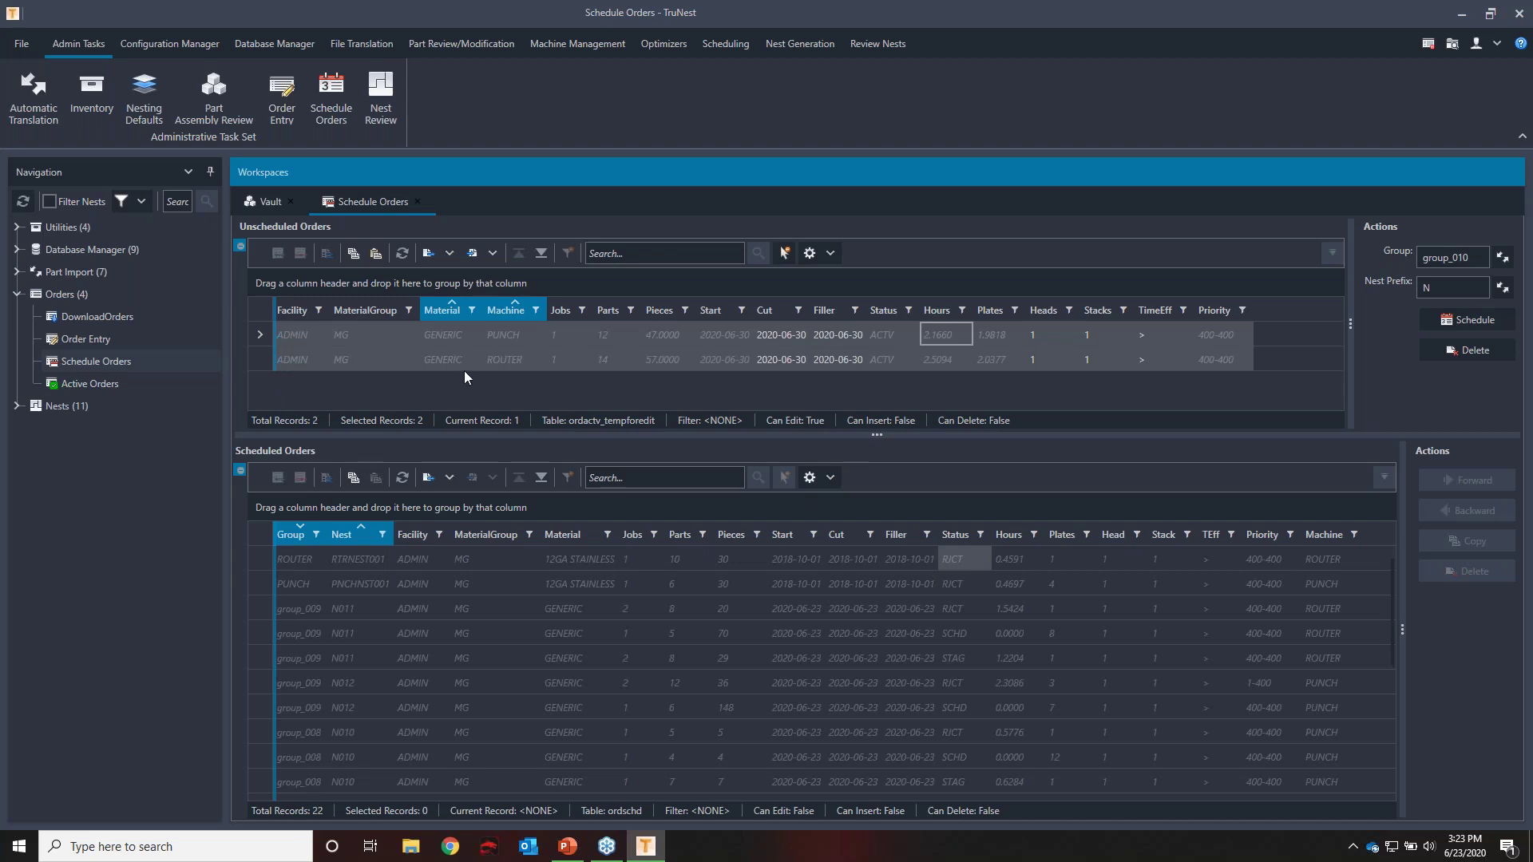
pyautogui.click(1465, 319)
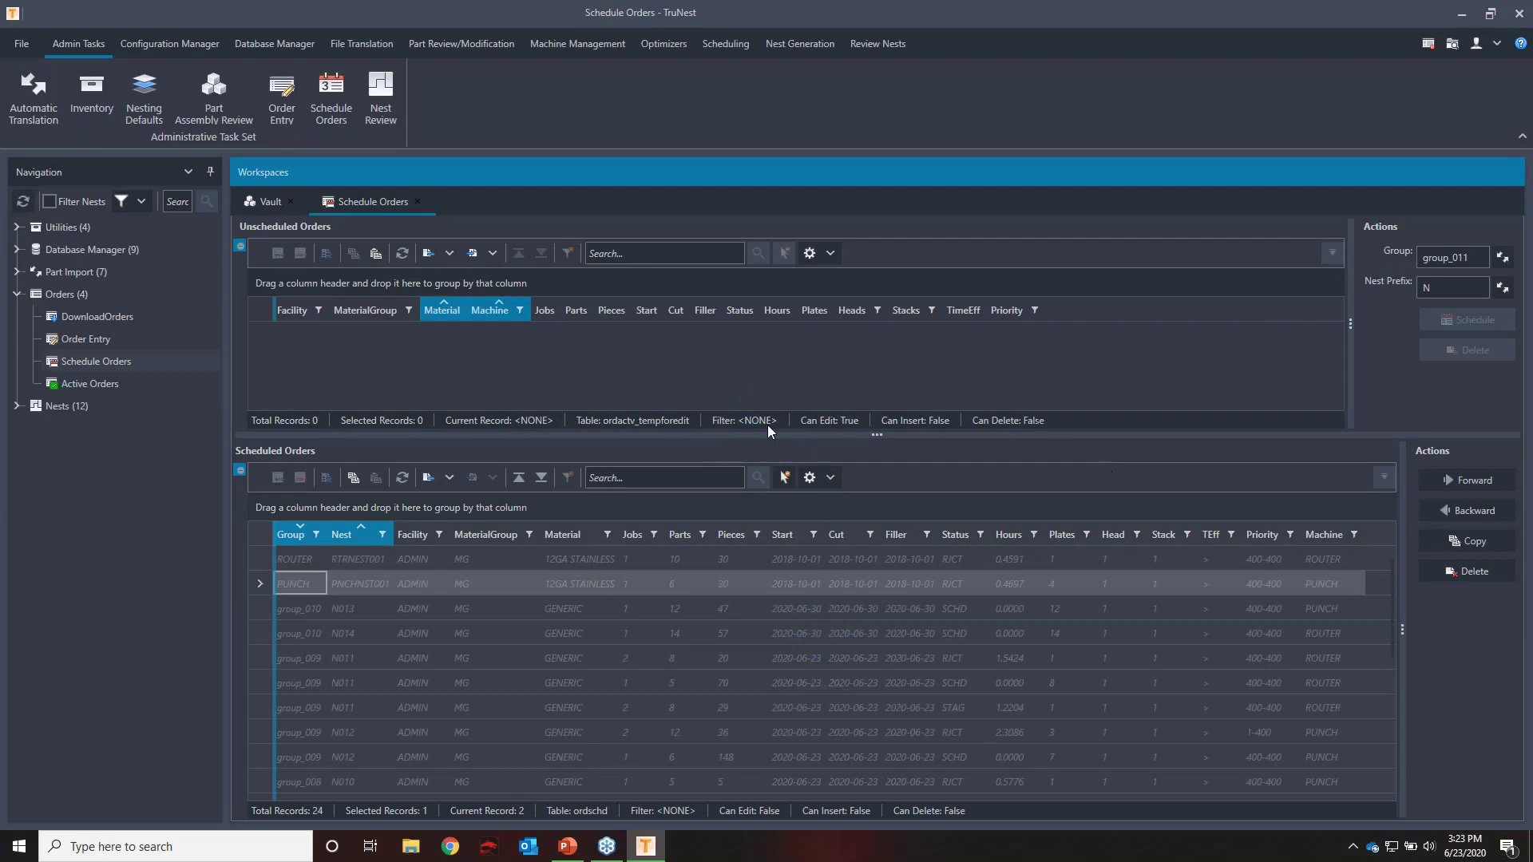
# Collapse the Orders group in the navigation tree and expand Nests to list its groups
pyautogui.click(24, 295)
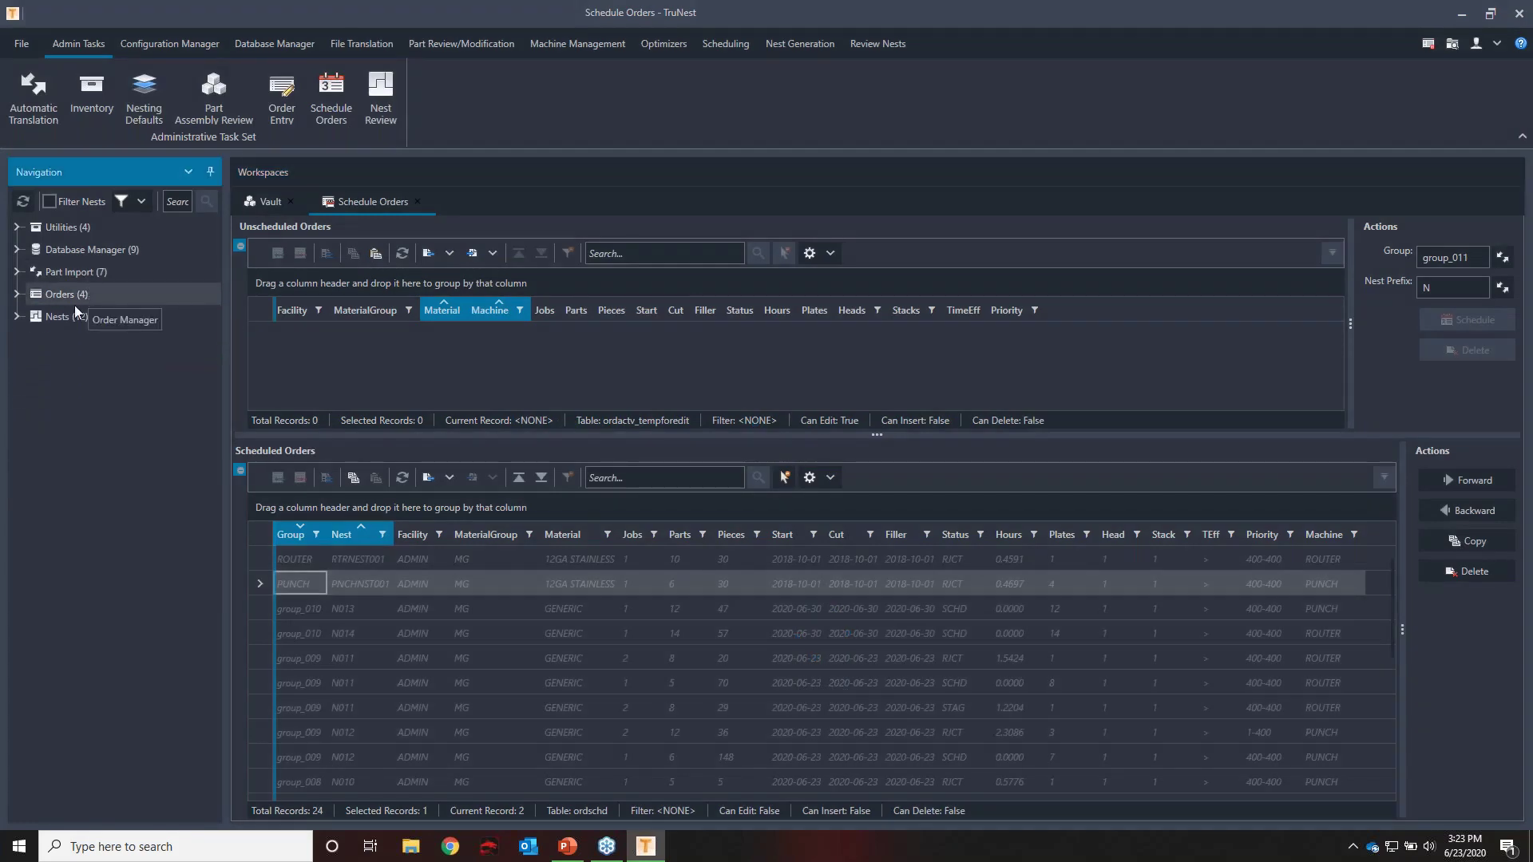
pyautogui.doubleClick(76, 315)
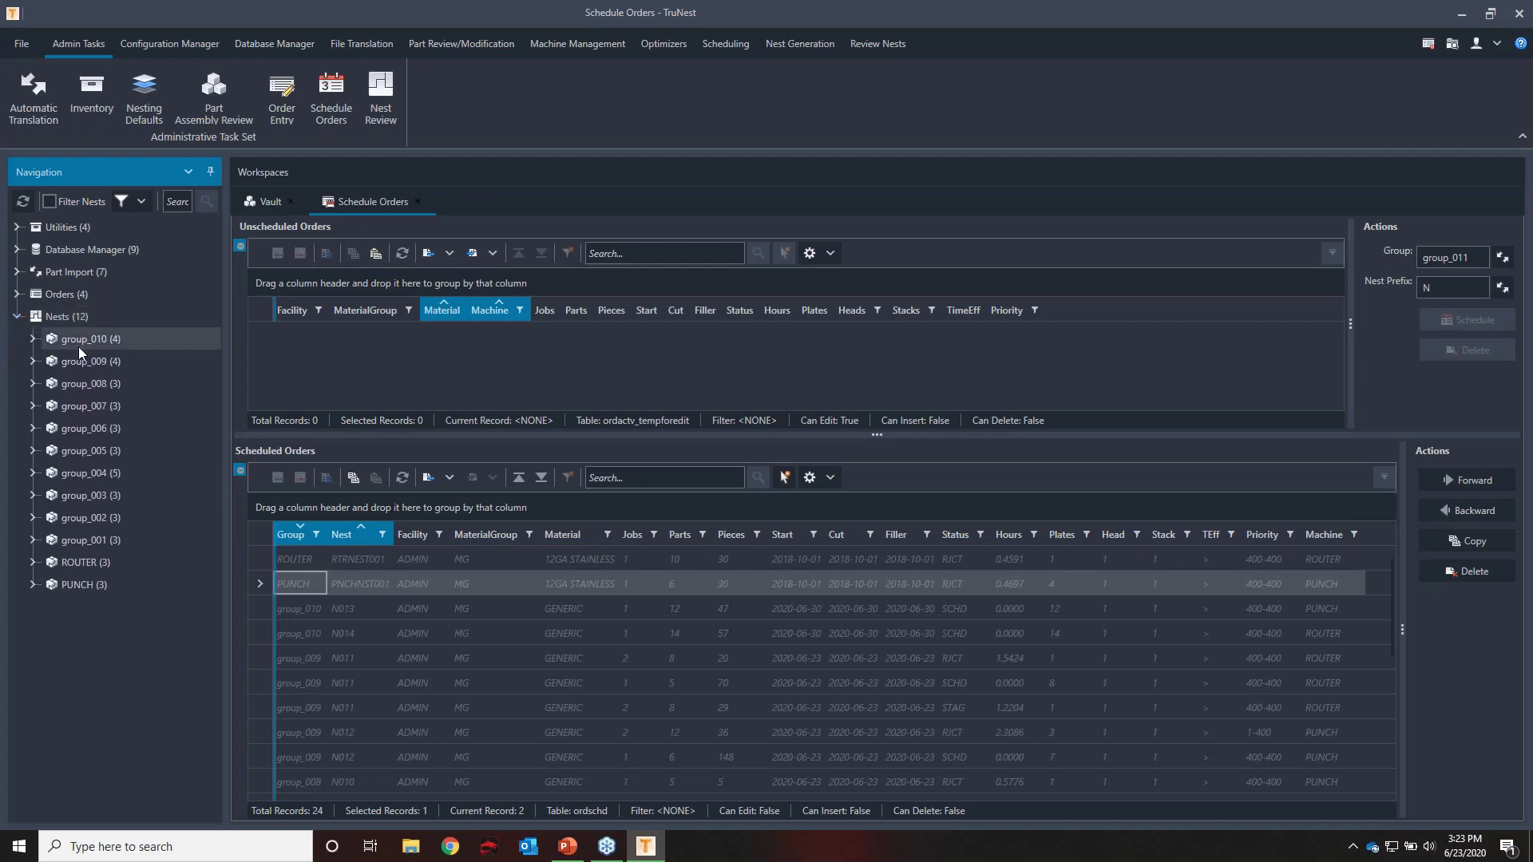
# Create the nests for the ROUTER nest N014 in group_010 and continue past the finished post-processing
pyautogui.click(33, 339)
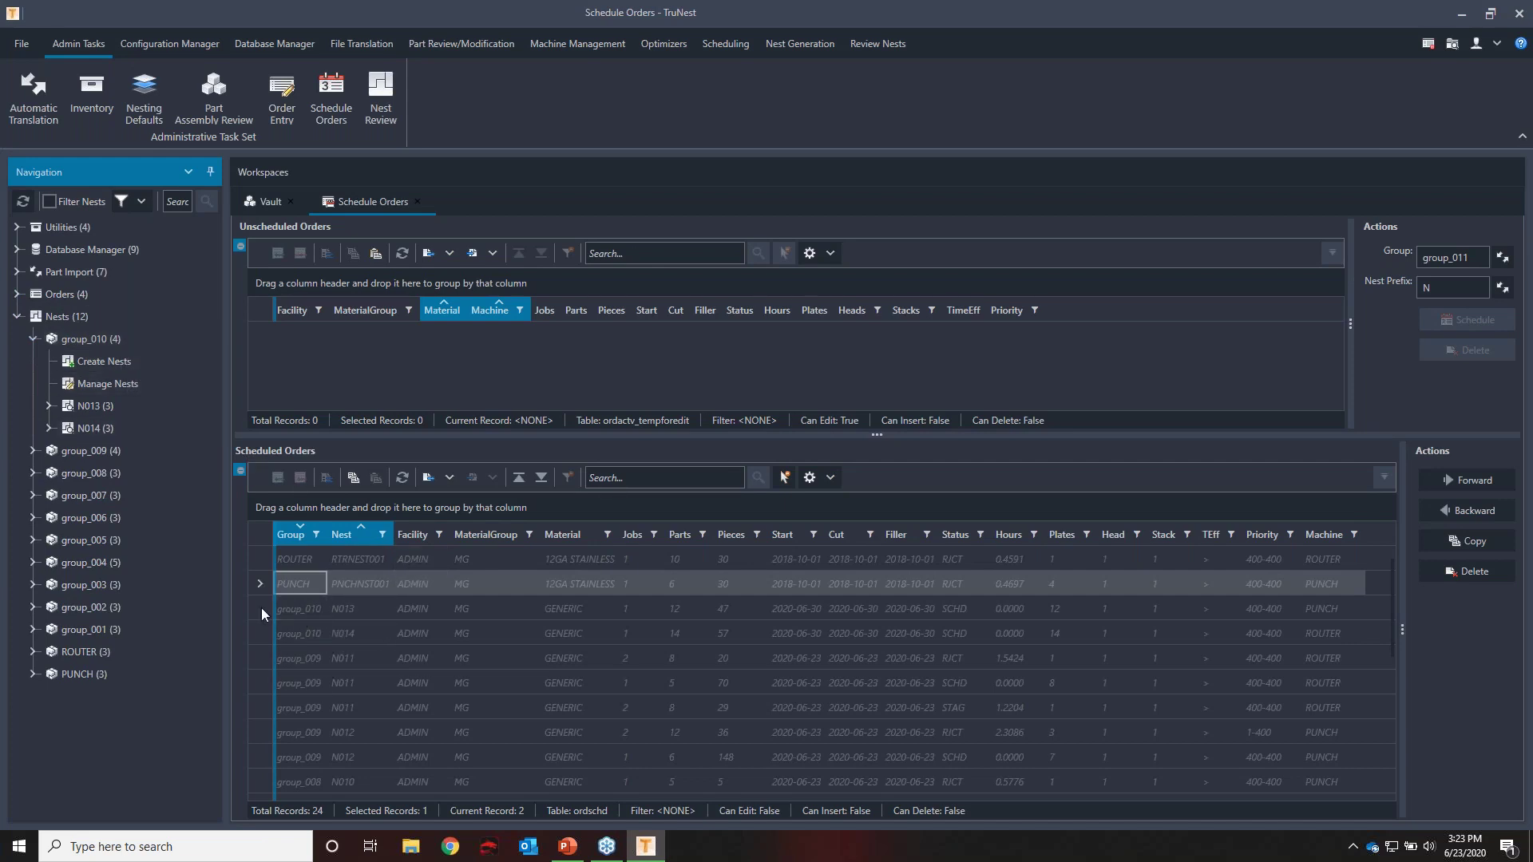
pyautogui.moveTo(261, 606); pyautogui.dragTo(1000, 621)
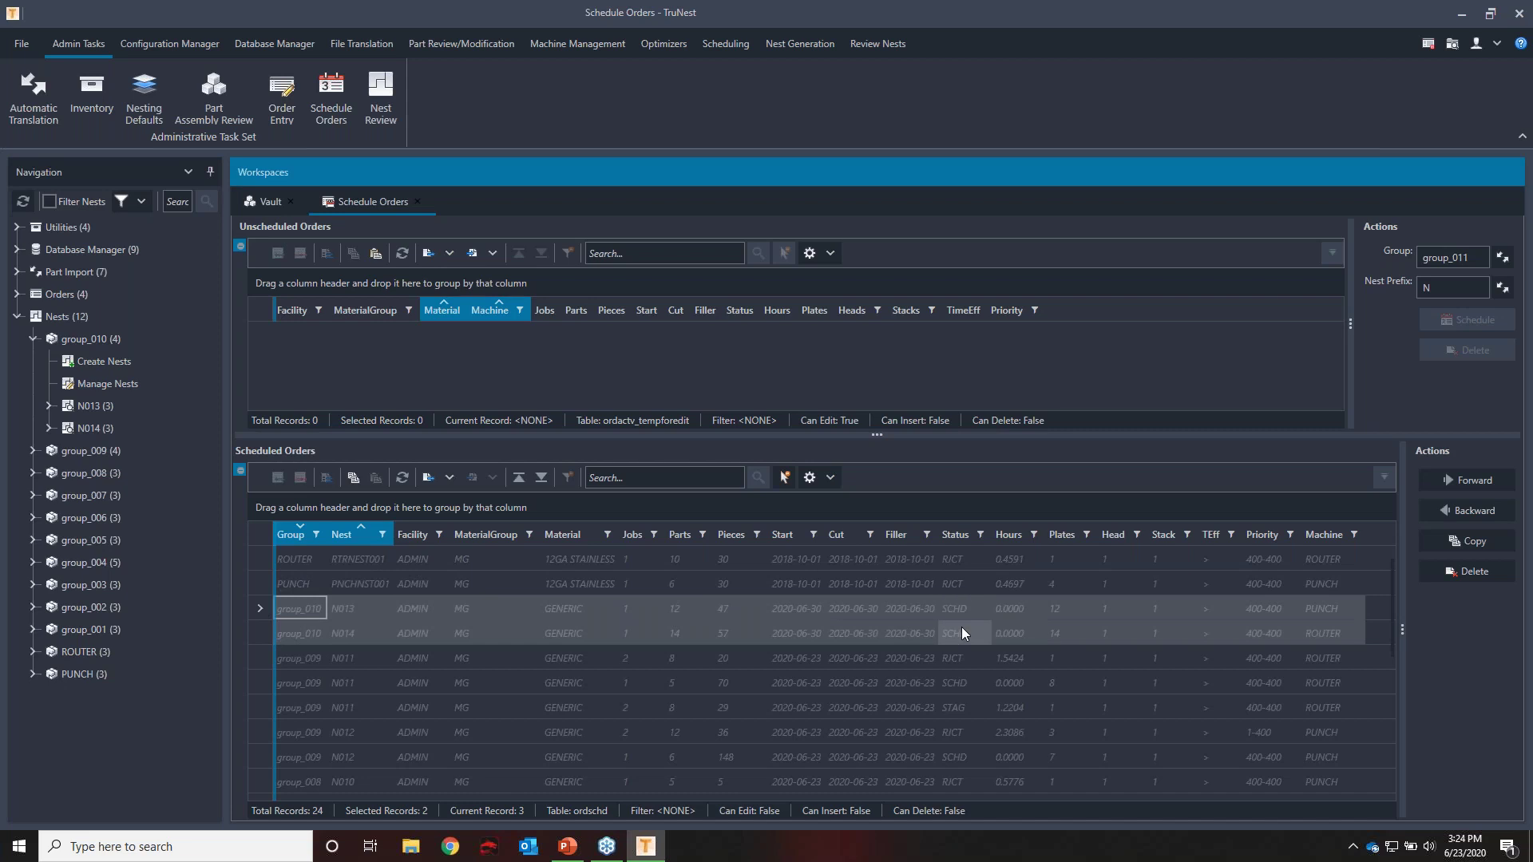
pyautogui.doubleClick(147, 367)
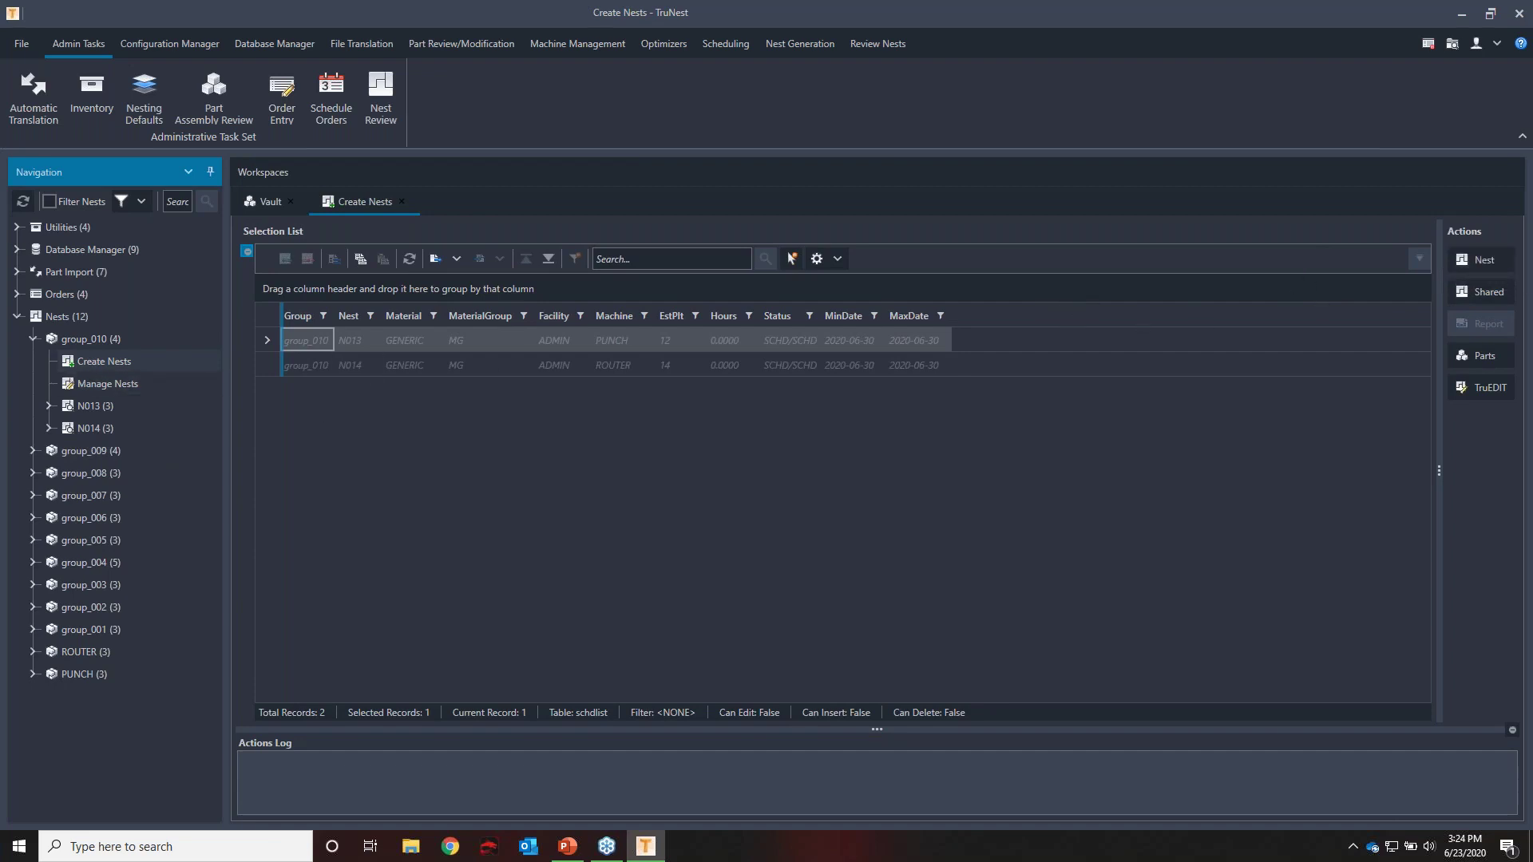
pyautogui.click(593, 365)
pyautogui.click(1500, 264)
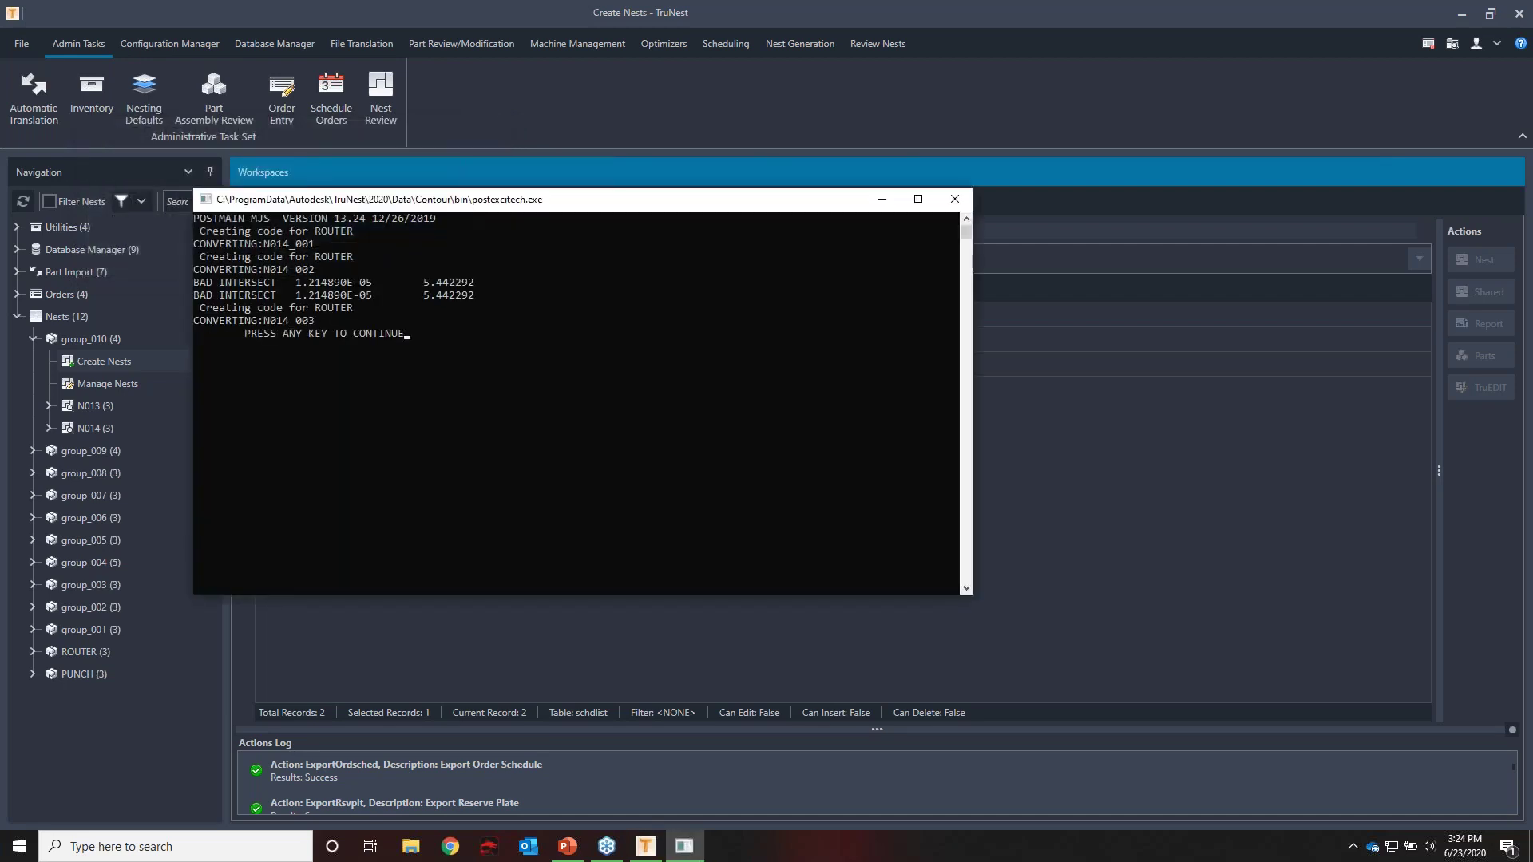
pyautogui.press('Return')
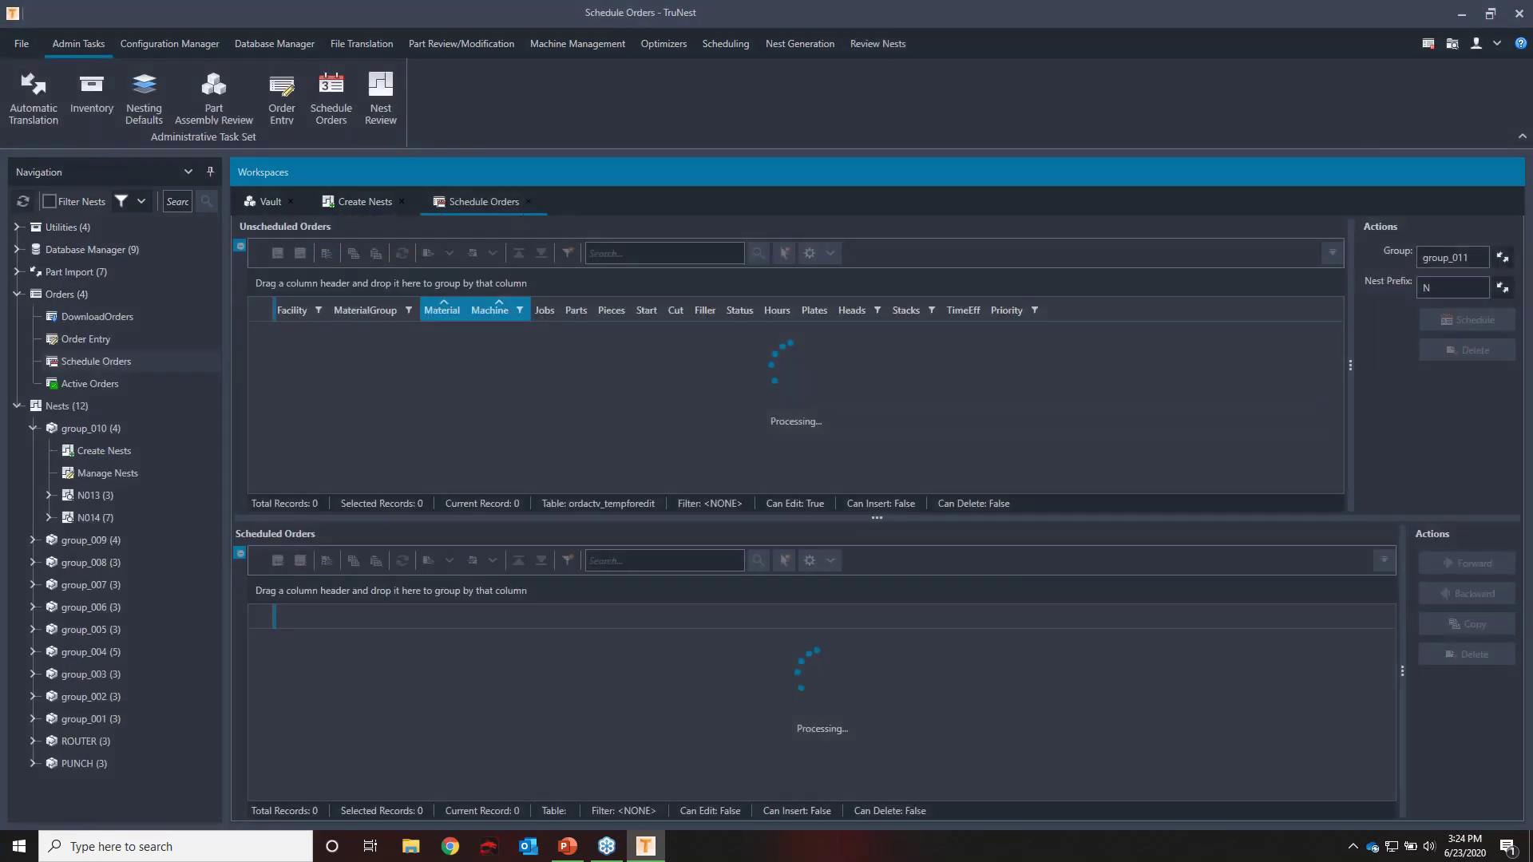
# Examine the N014 router layouts of group_010, checking tabs and cut lines to the sheet edge on N014_001, plus sheets N014_002 and N014_003
pyautogui.click(884, 452)
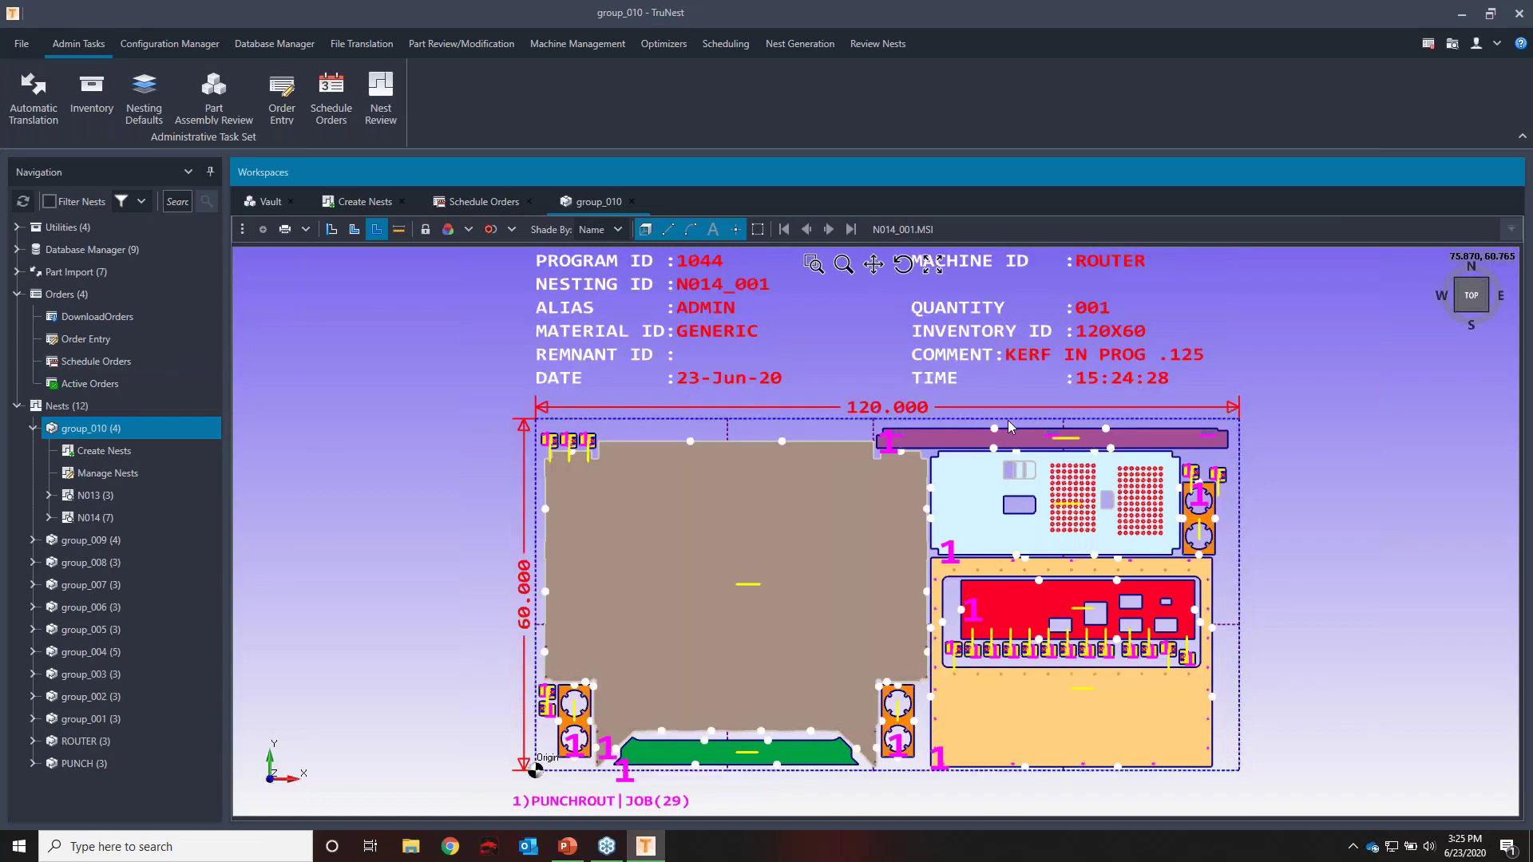
pyautogui.scroll(10, 1007, 434)
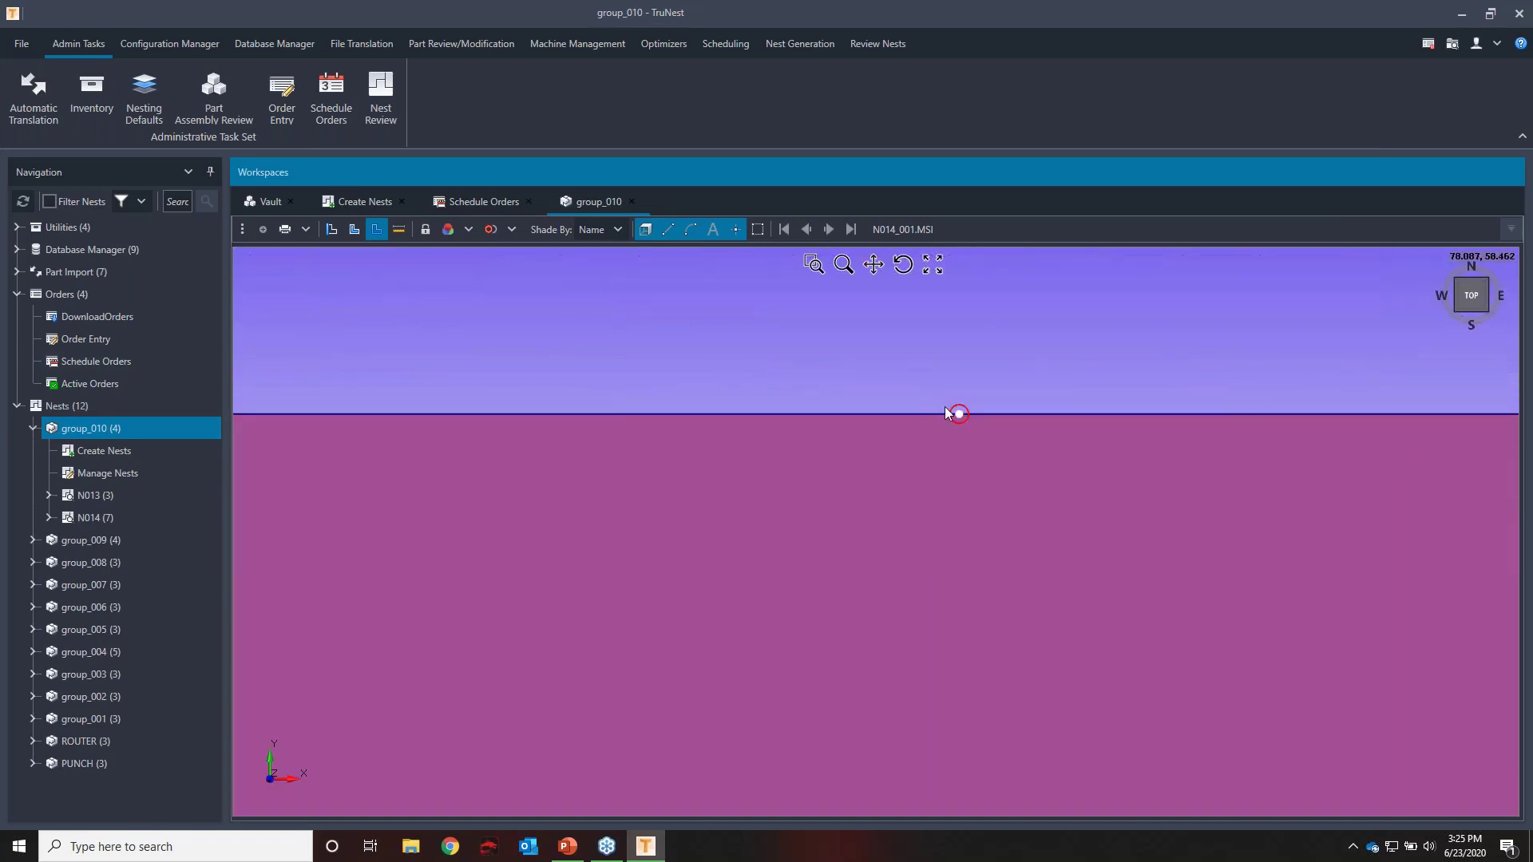
pyautogui.scroll(-6, 977, 379)
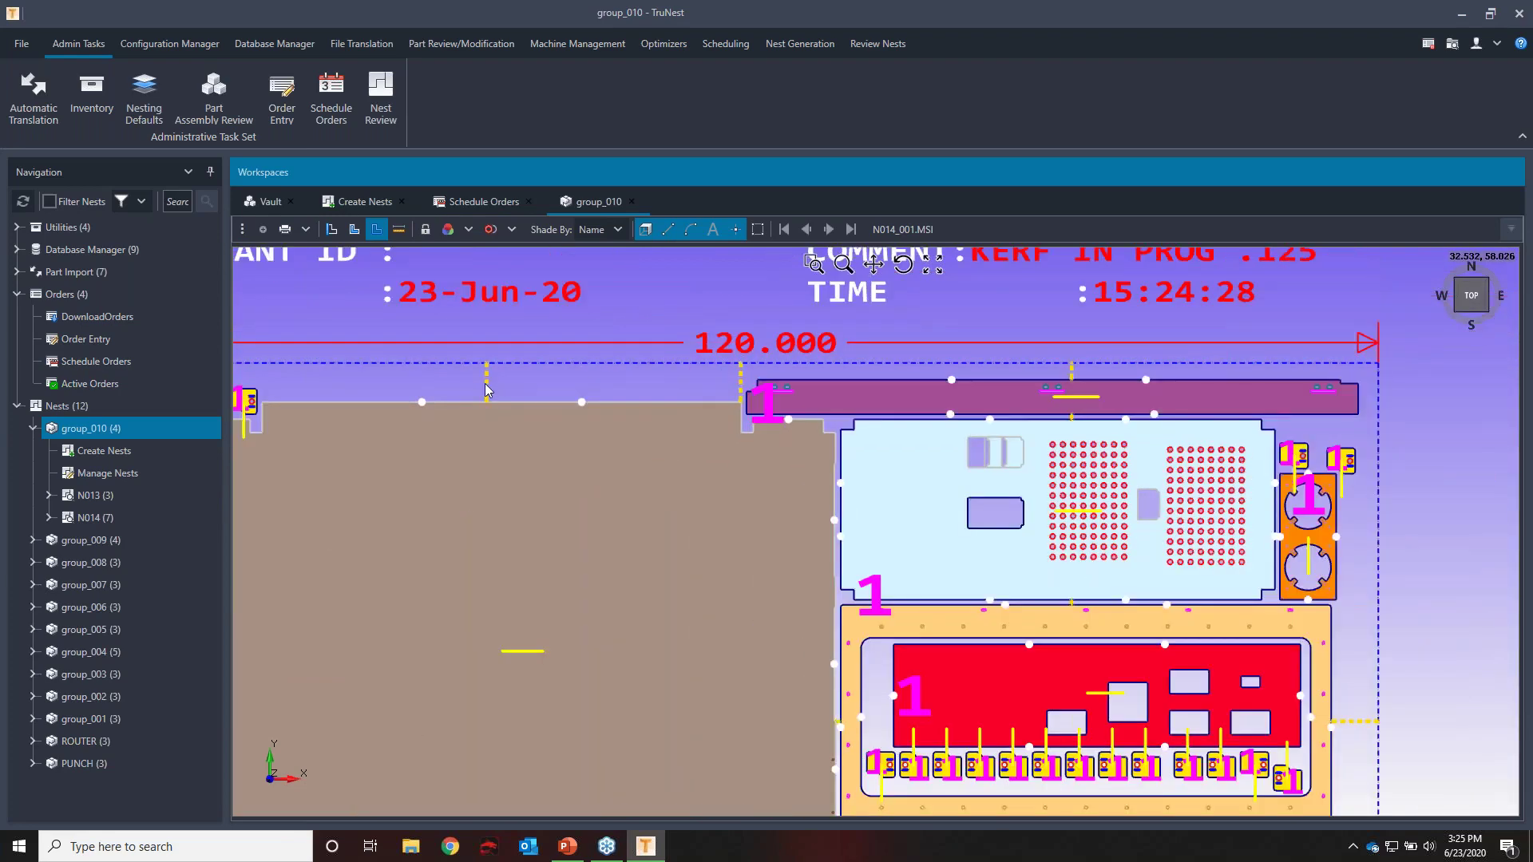
pyautogui.scroll(-2, 486, 386)
pyautogui.scroll(-1, 486, 388)
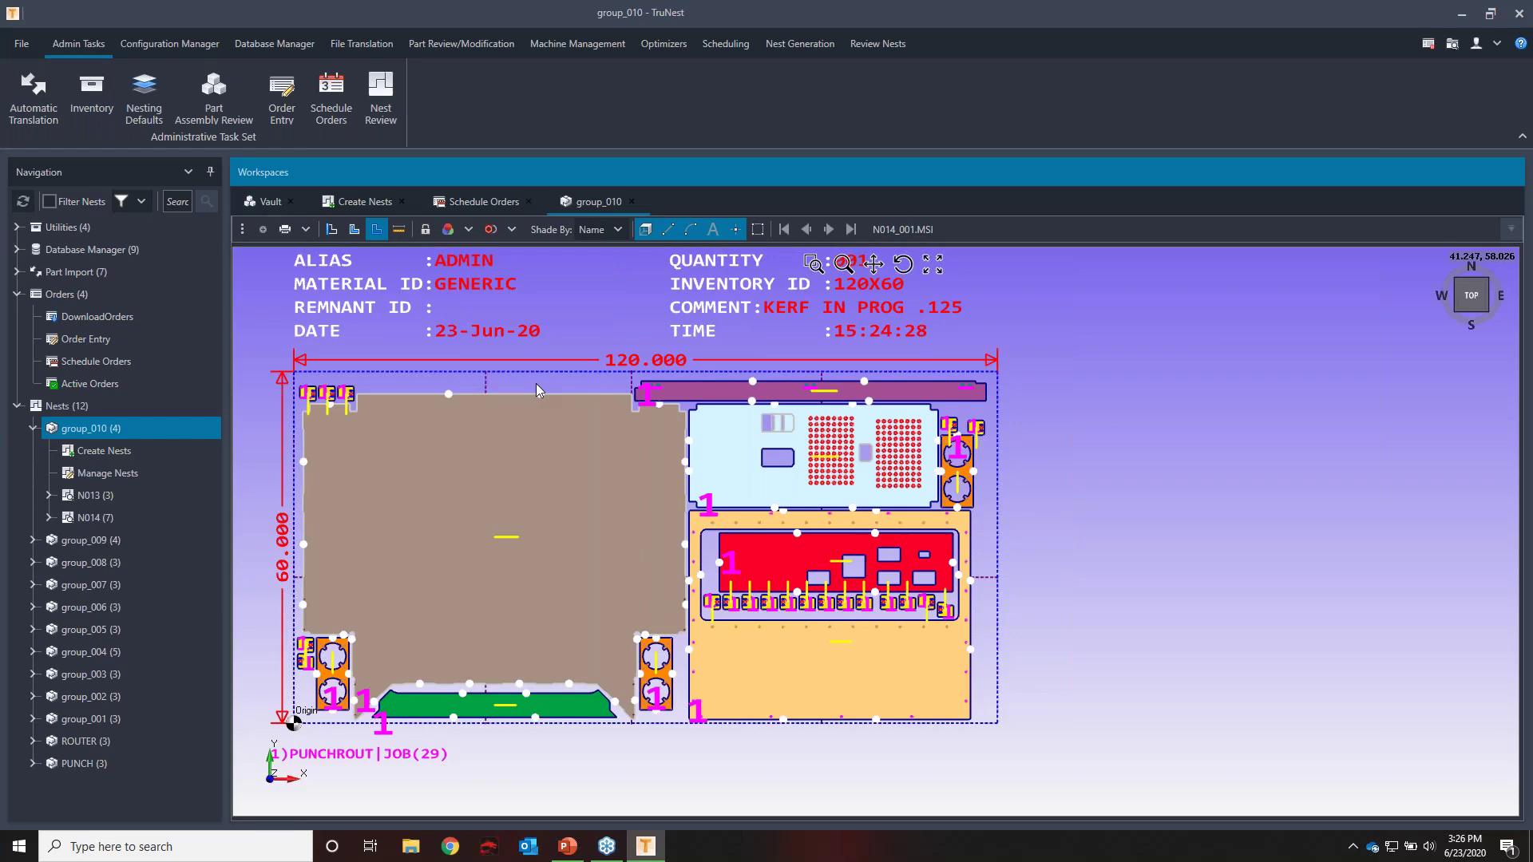
pyautogui.scroll(3, 756, 390)
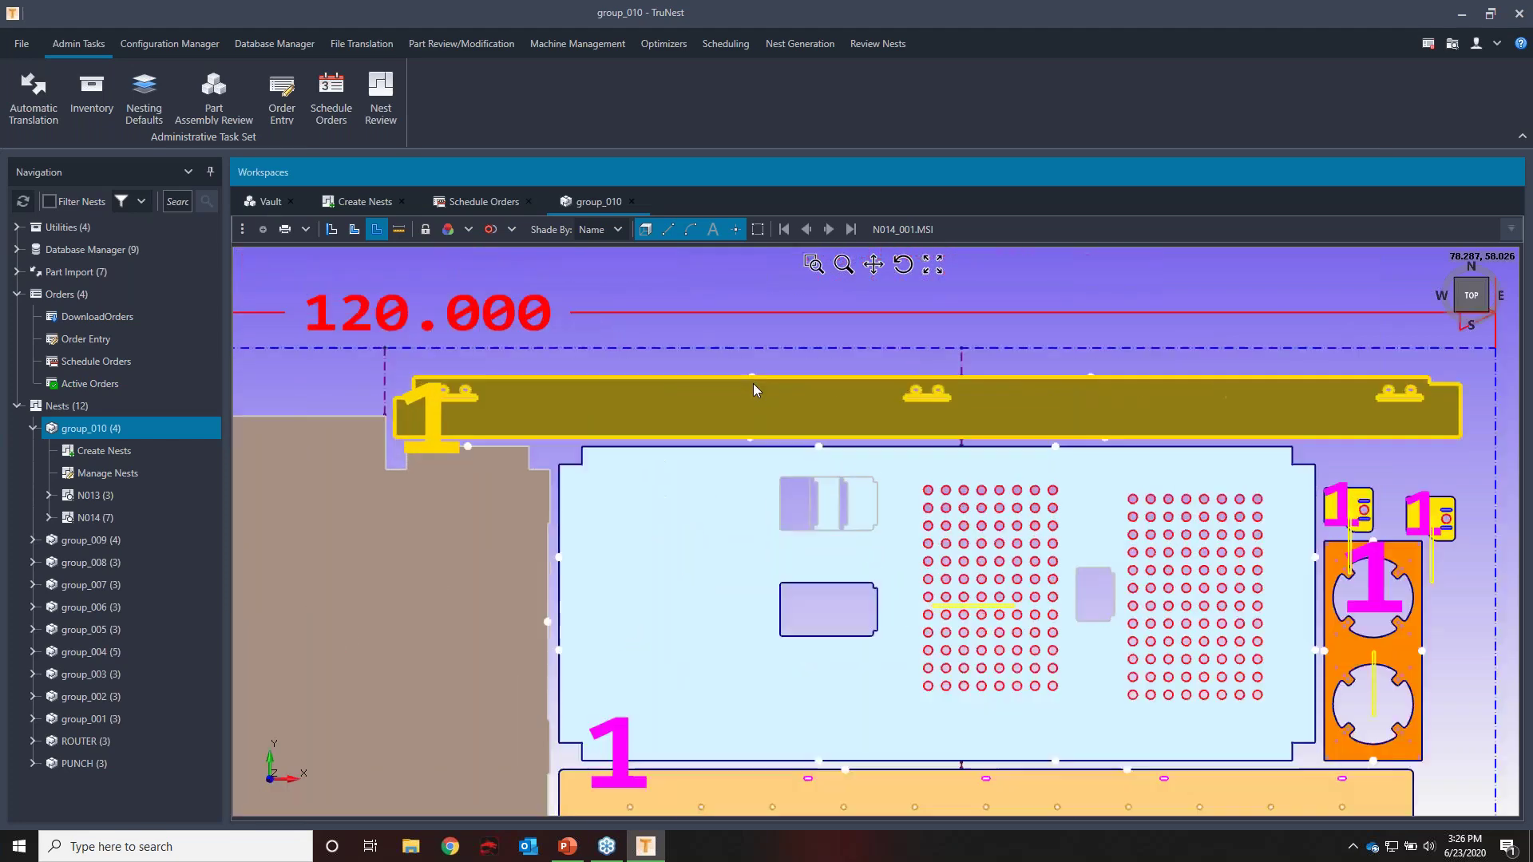
pyautogui.scroll(-1, 754, 390)
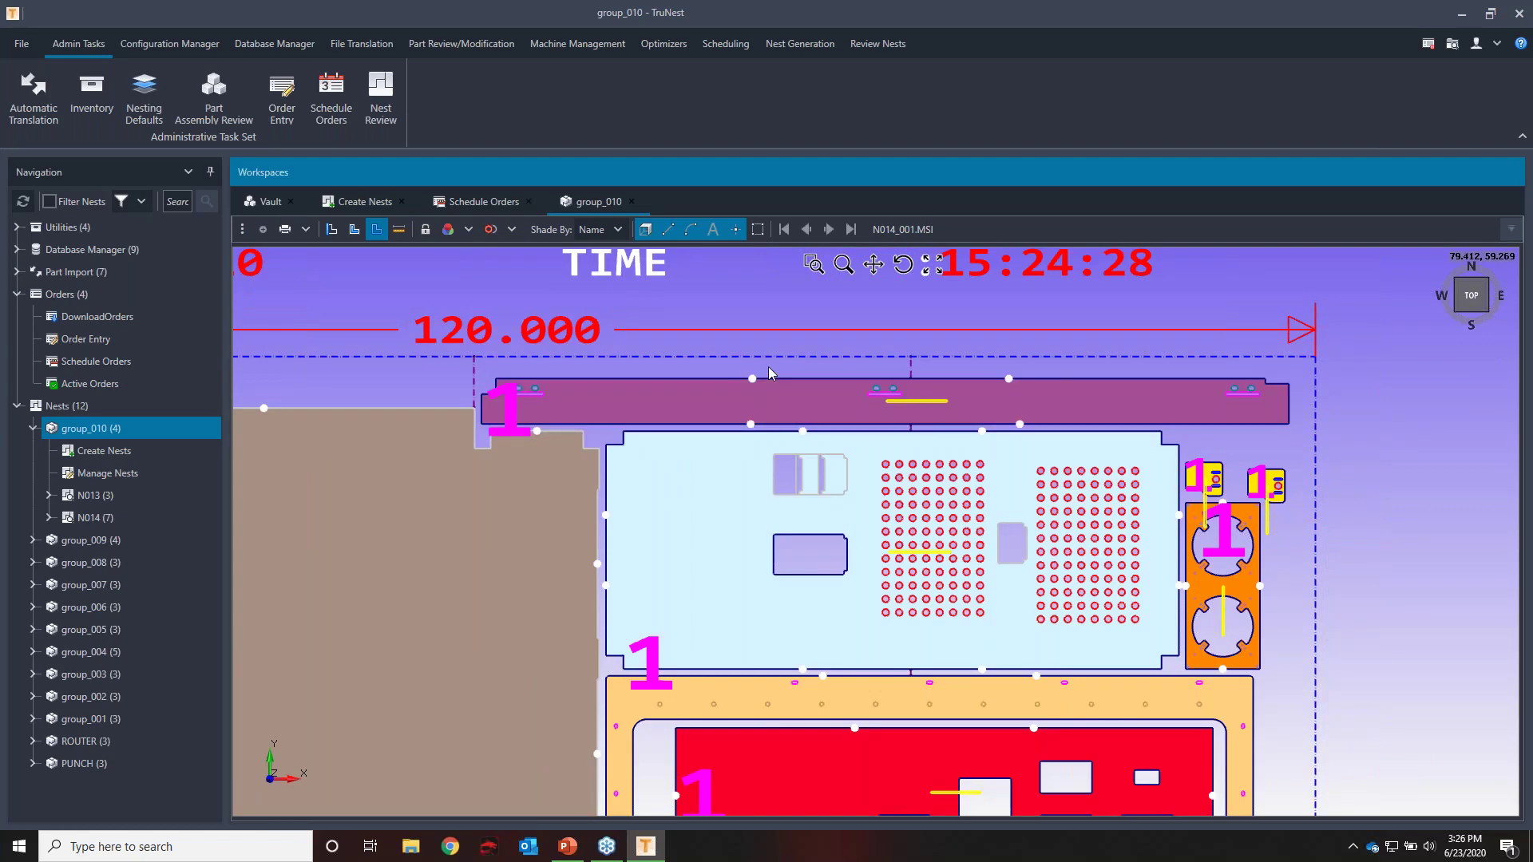
pyautogui.scroll(-2, 770, 373)
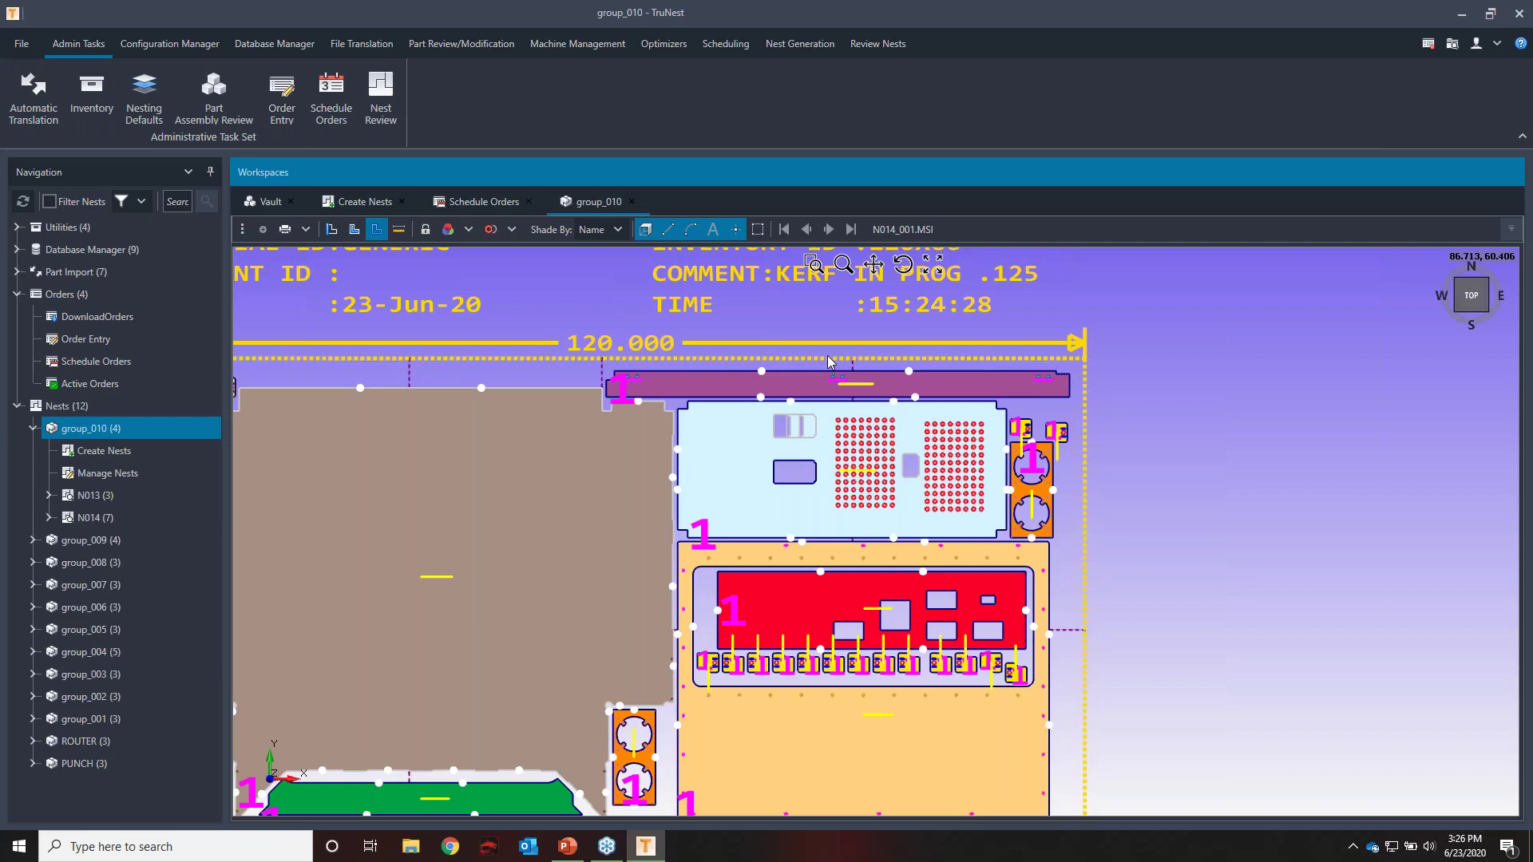
pyautogui.scroll(-1, 1114, 312)
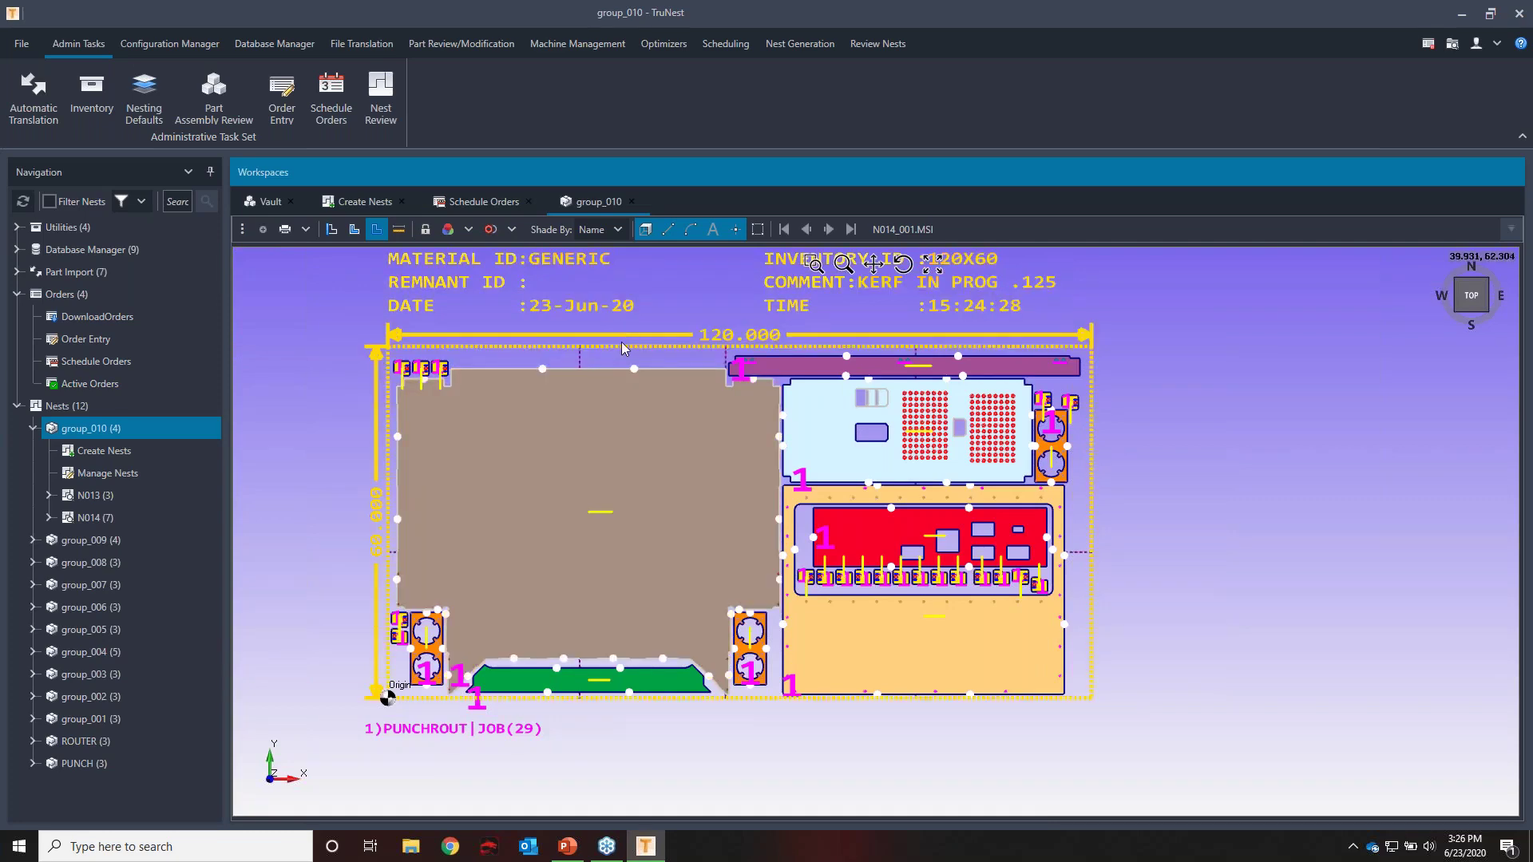
pyautogui.click(830, 230)
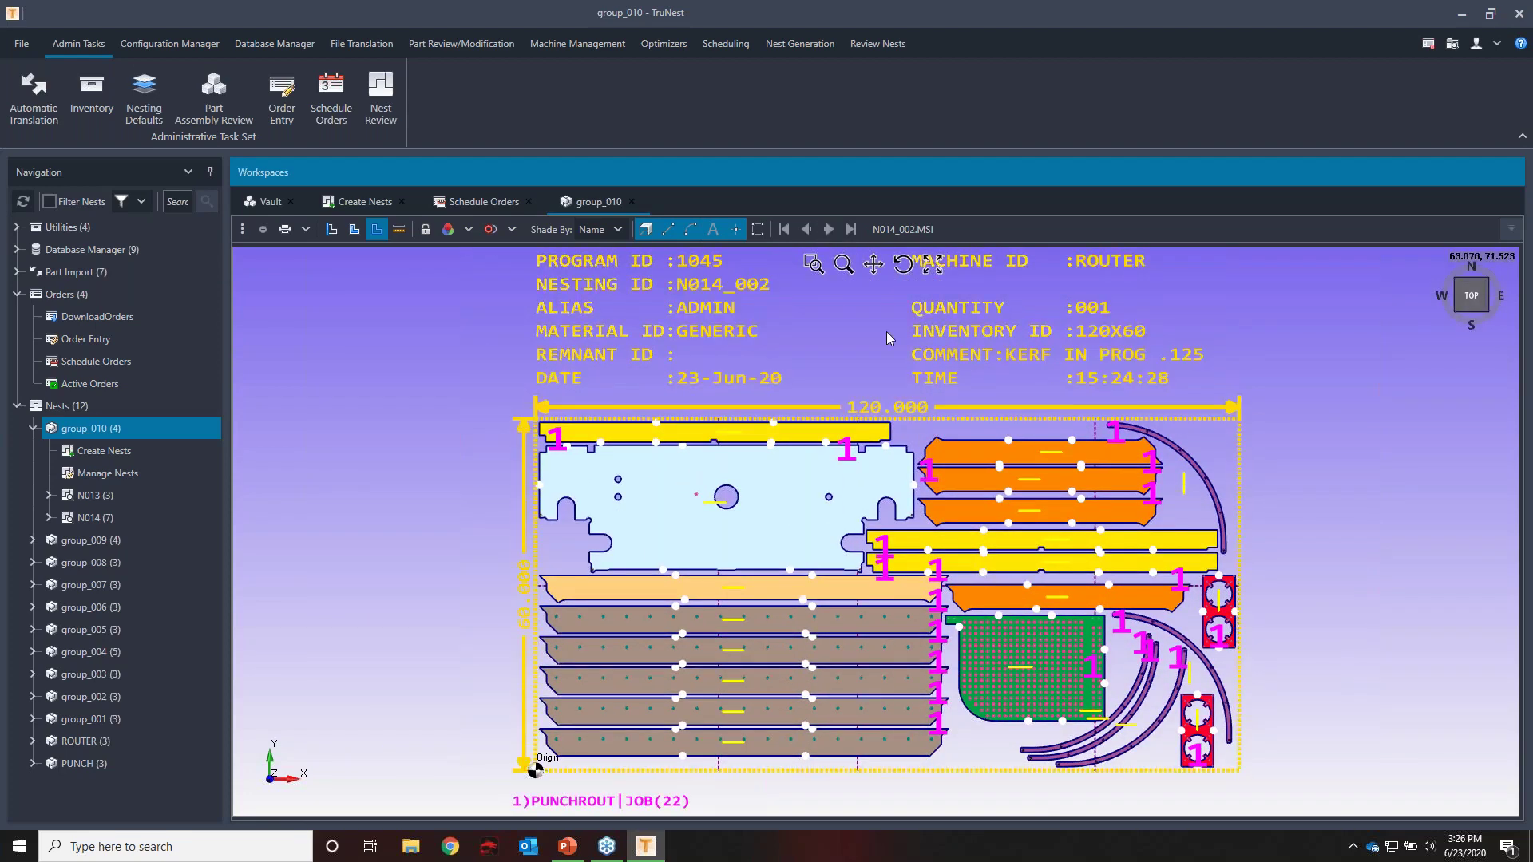
pyautogui.click(829, 230)
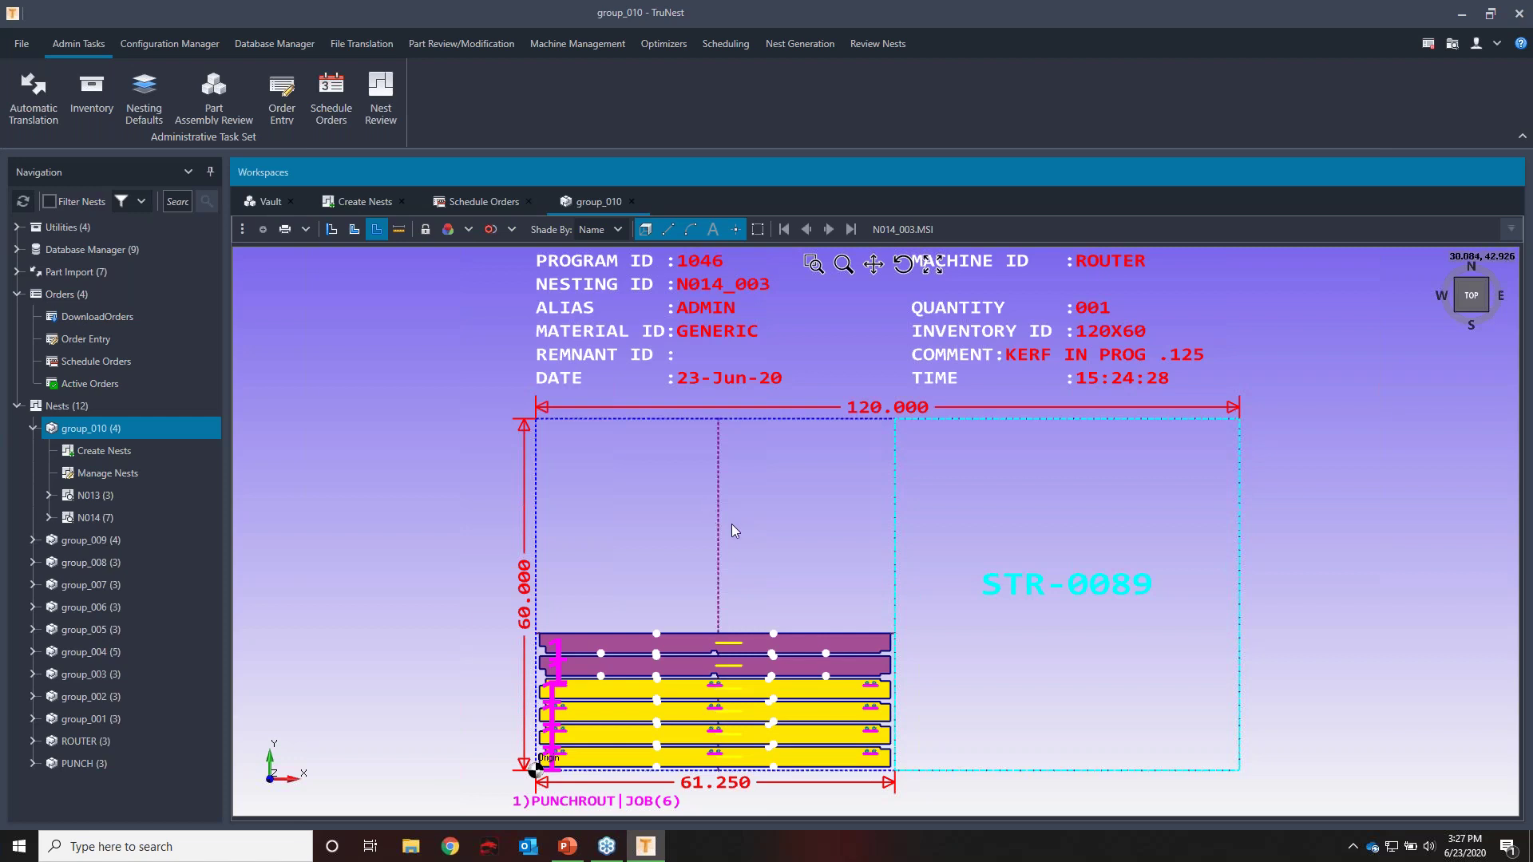
# Return to Create Nests for group_010 and create the nests for the PUNCH nest N013, continuing past its post-processing
pyautogui.click(113, 448)
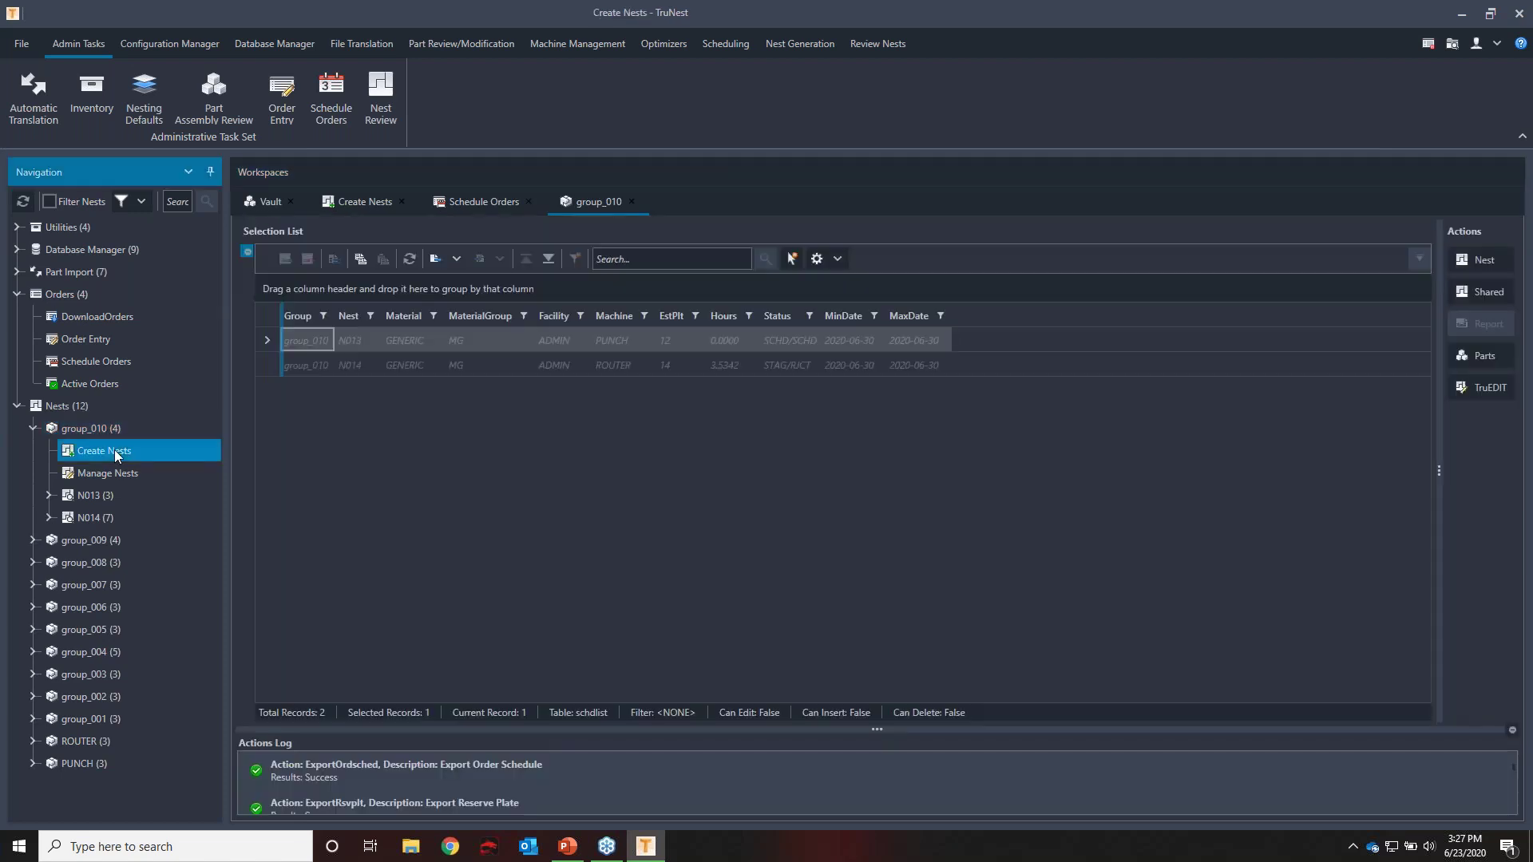
pyautogui.click(270, 362)
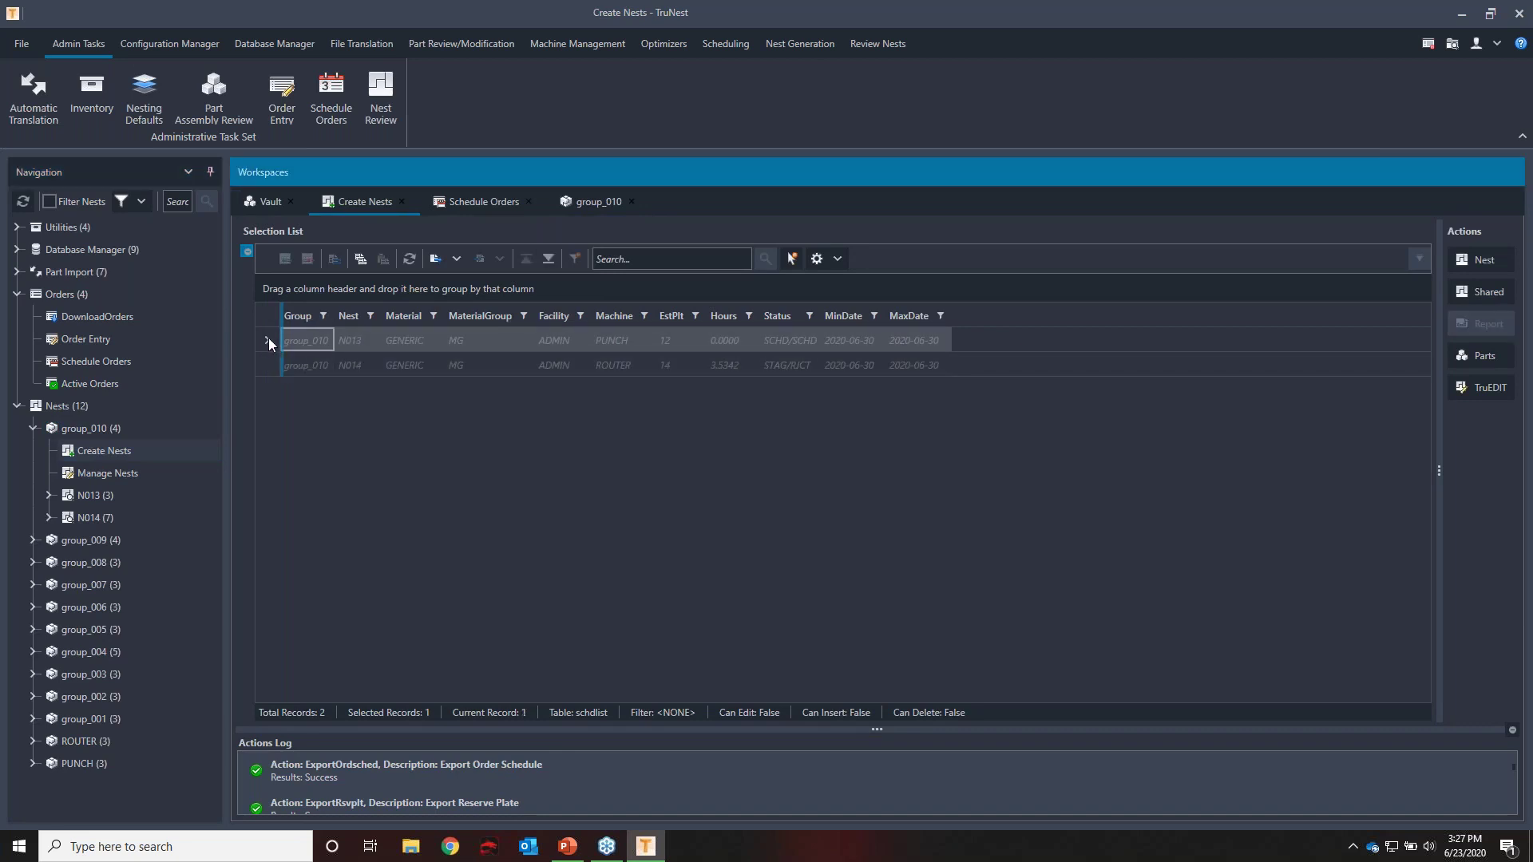
pyautogui.click(1485, 259)
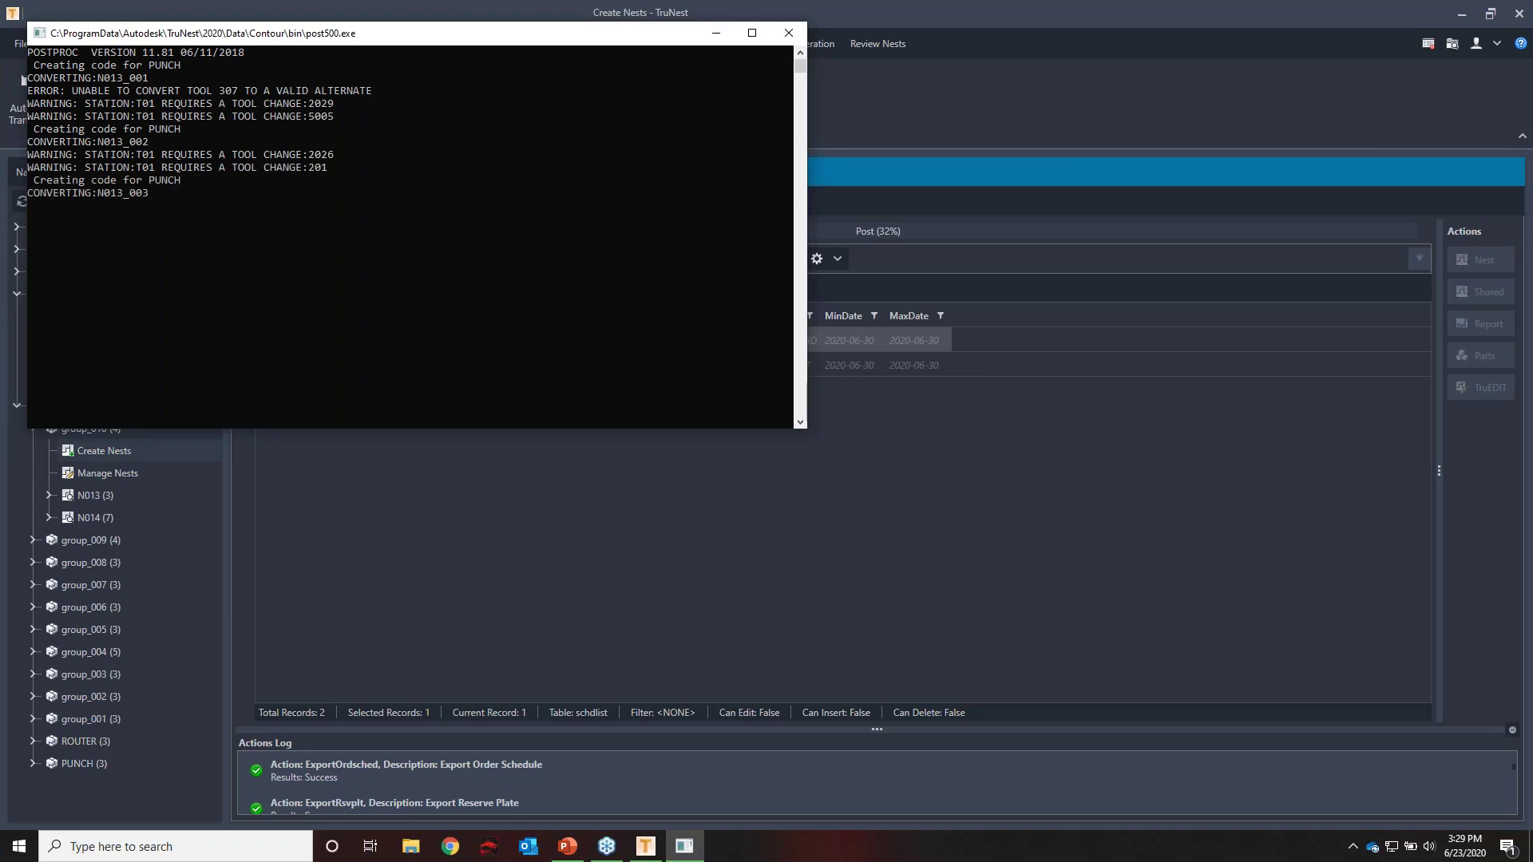
pyautogui.press('Return')
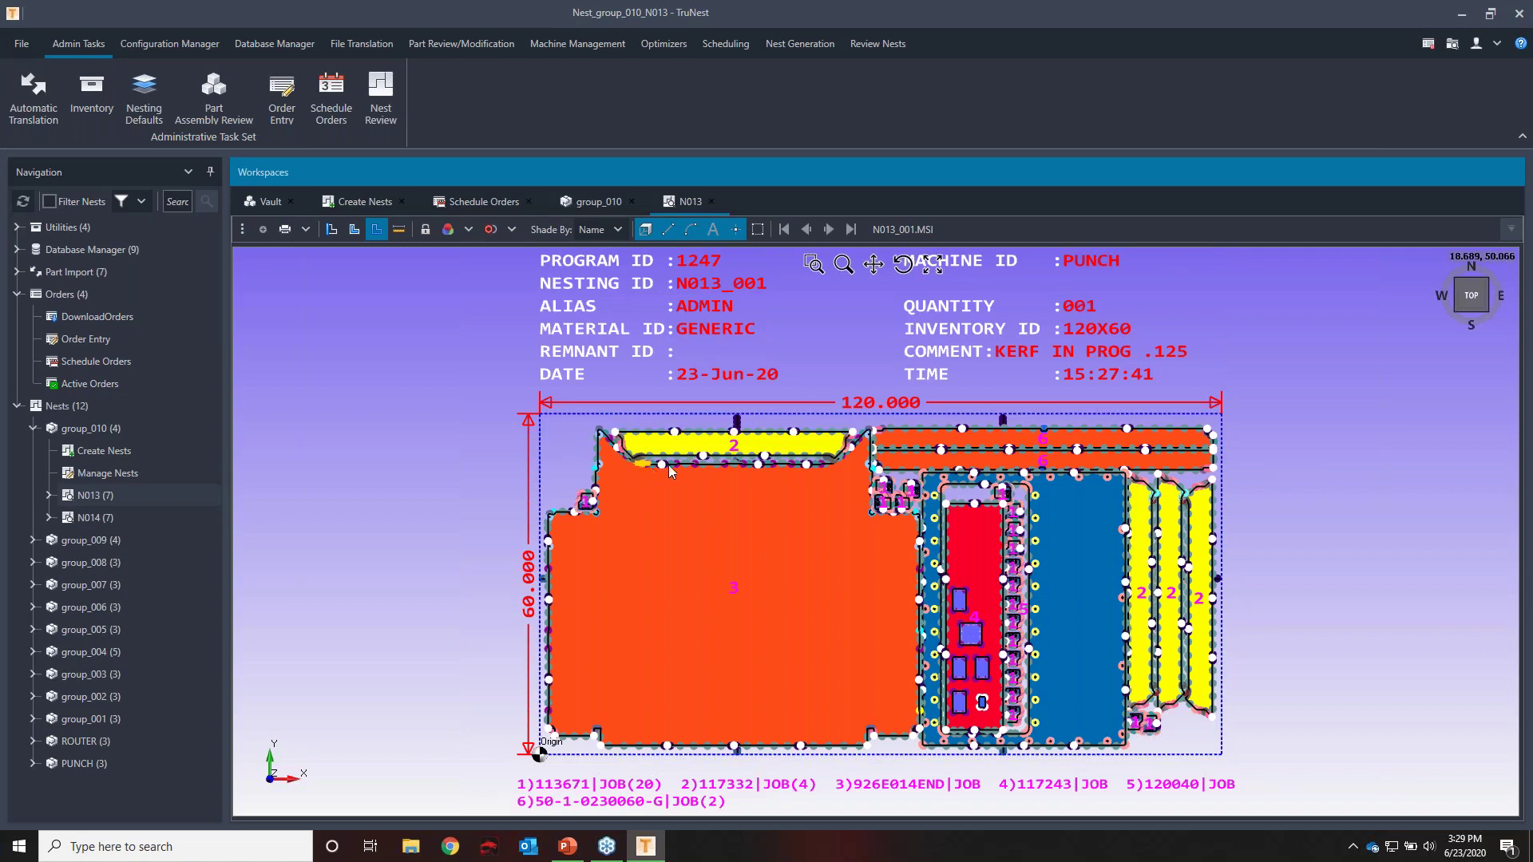
# Examine the punch tool hits along the part edges and corners in nest layout N013_001, especially around the parts numbered 6
pyautogui.scroll(1, 674, 465)
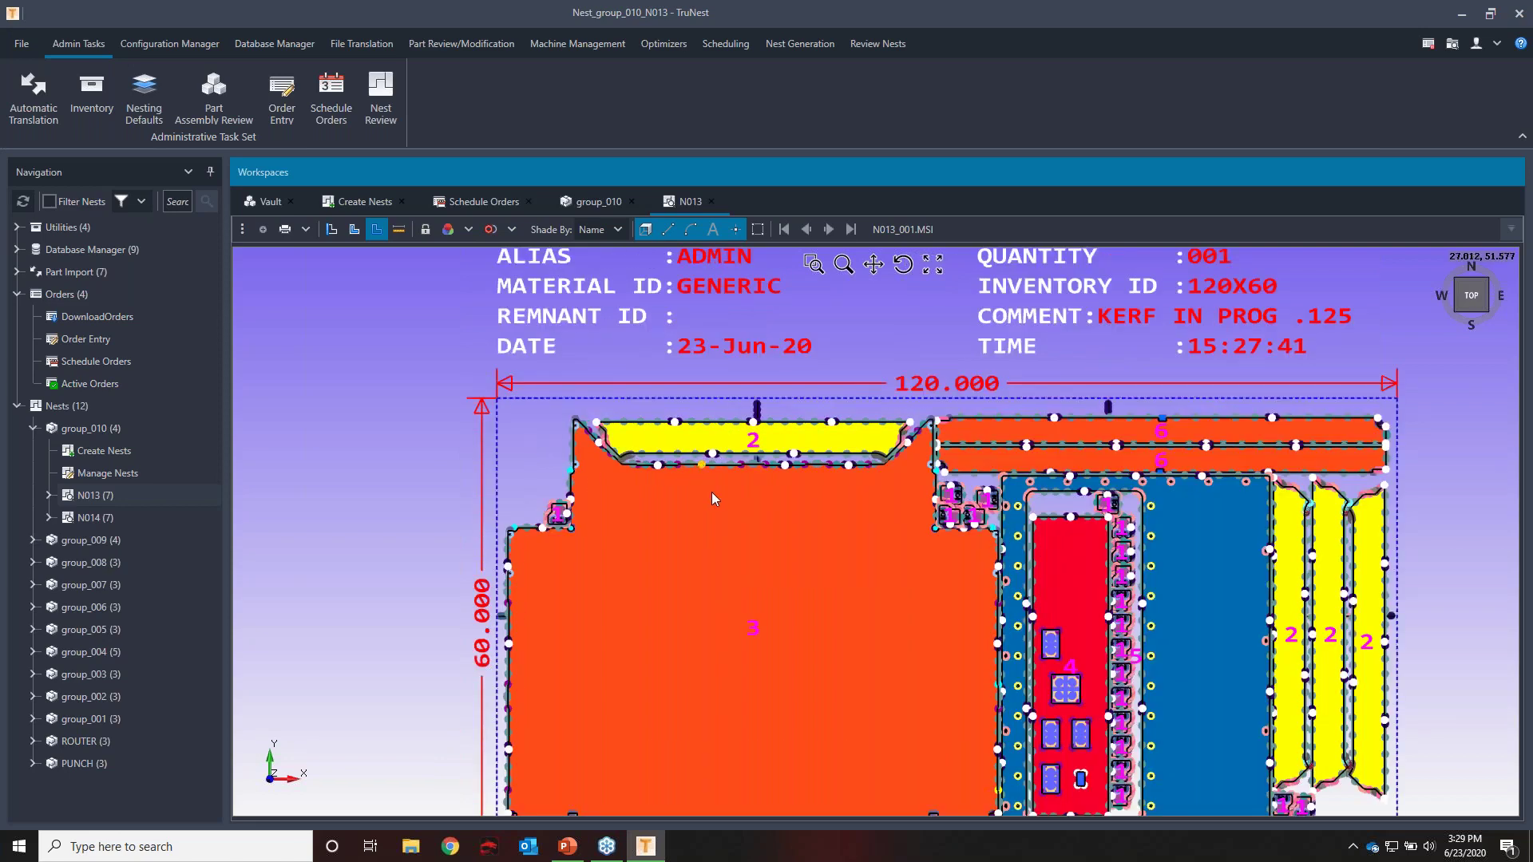
pyautogui.scroll(2, 540, 535)
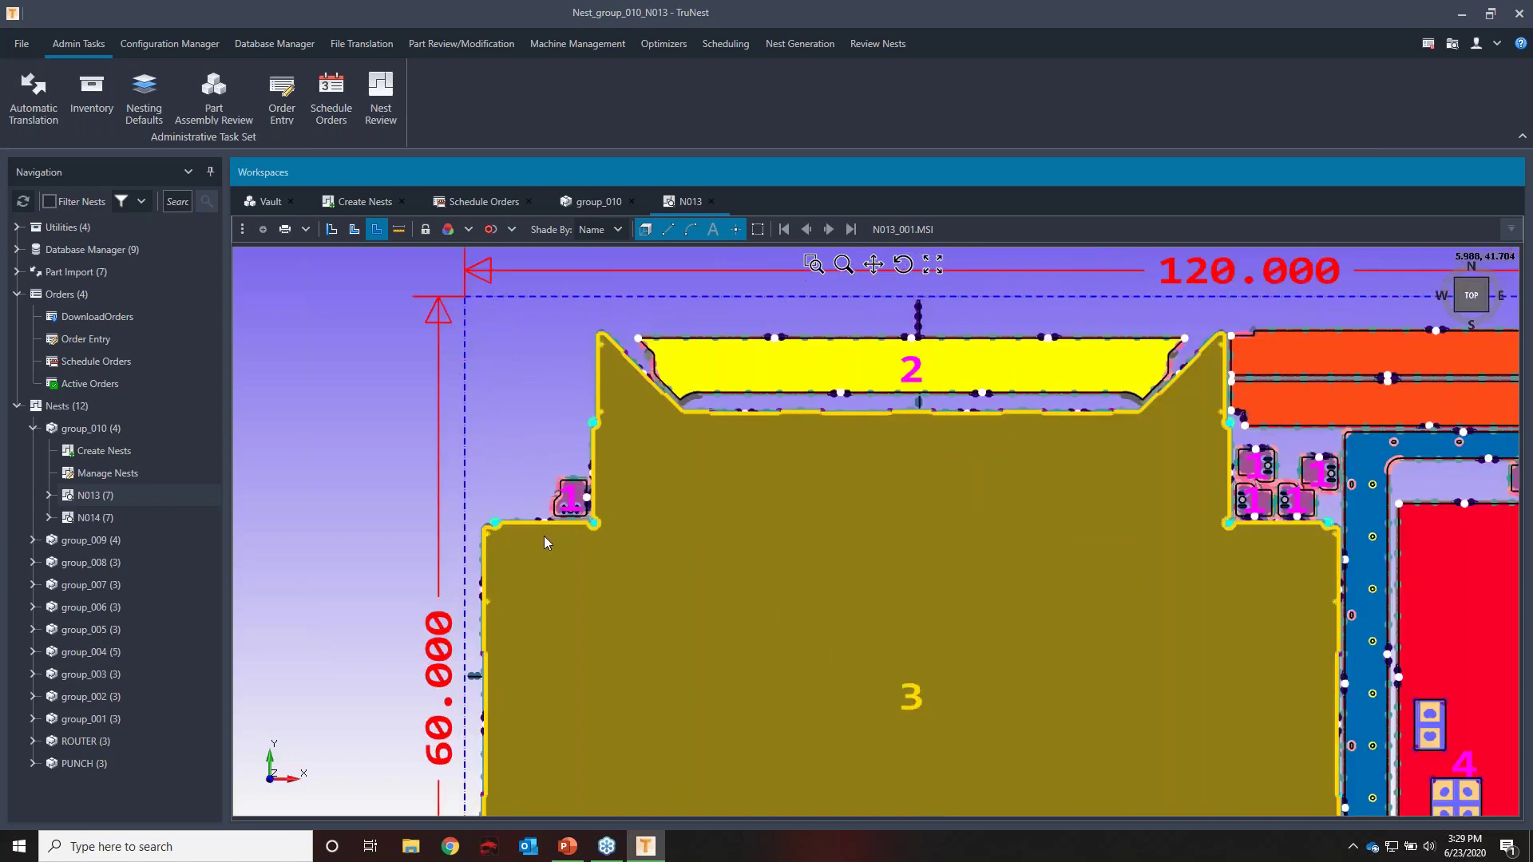
pyautogui.scroll(-1, 555, 304)
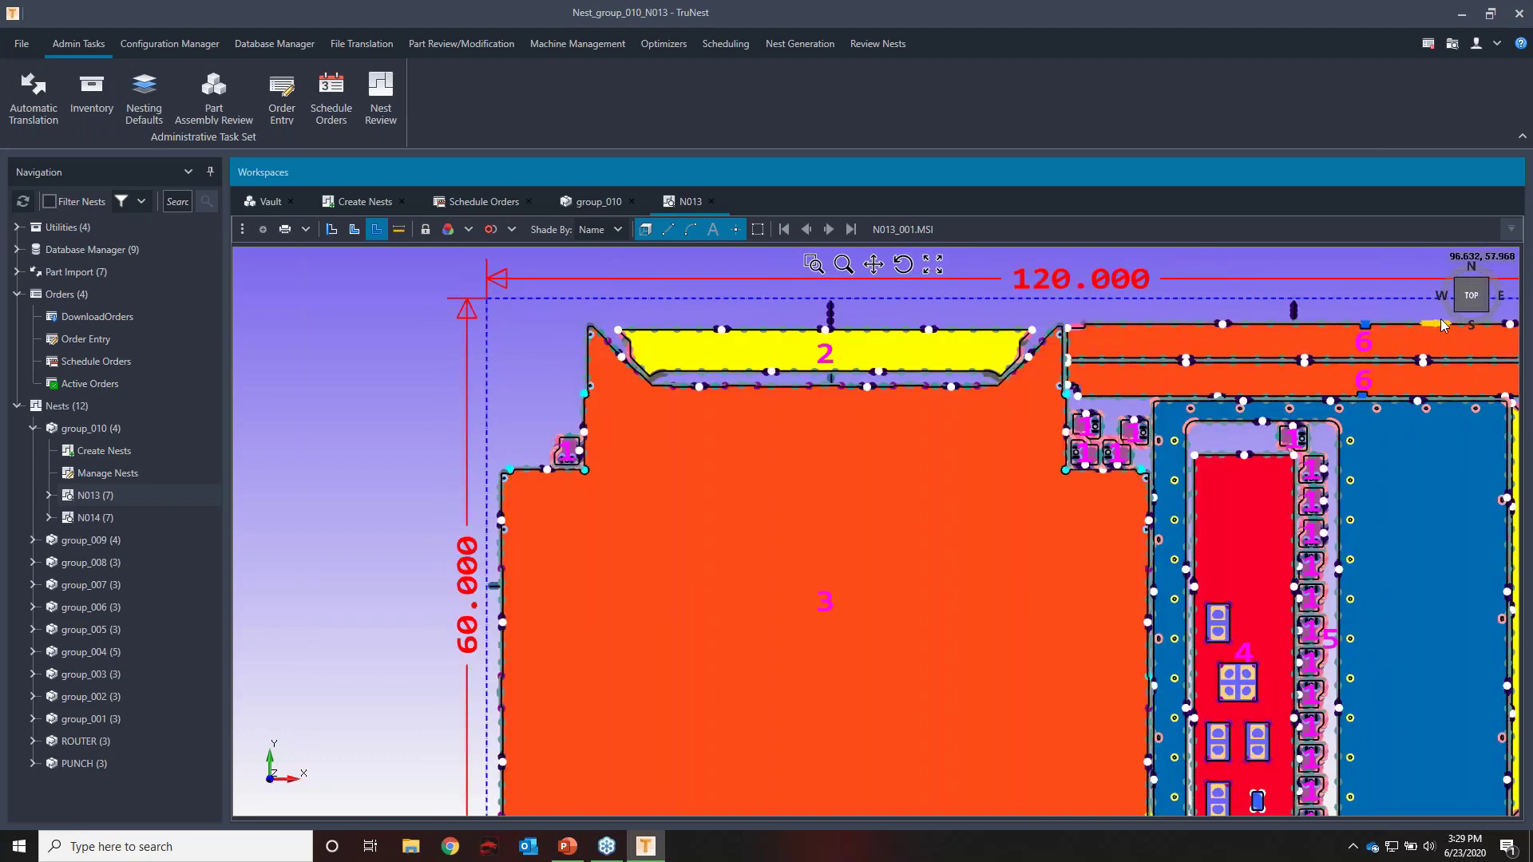
pyautogui.scroll(2, 1361, 331)
pyautogui.scroll(5, 1353, 323)
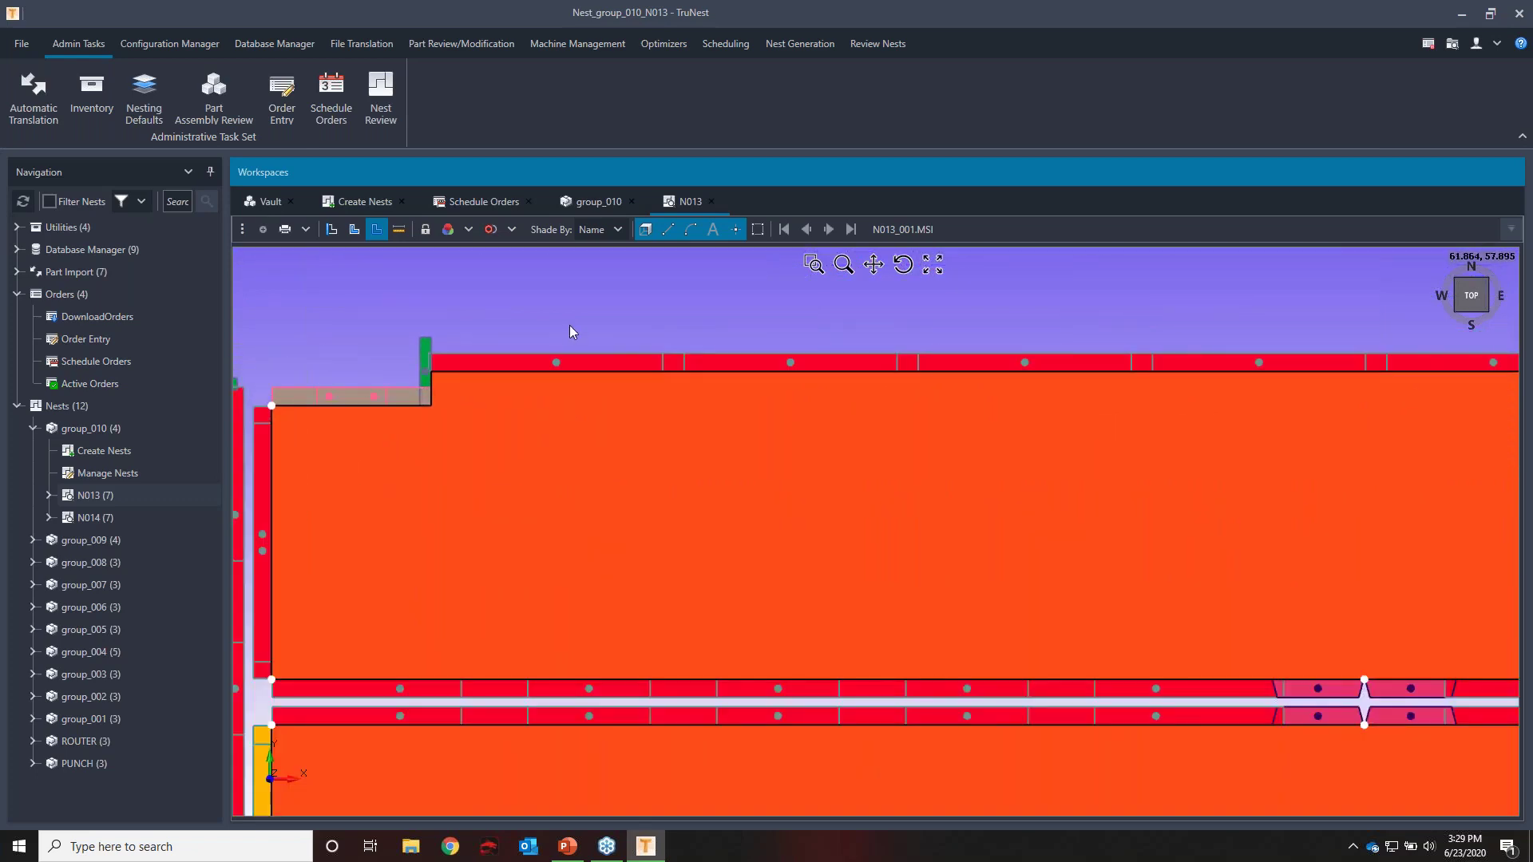
pyautogui.scroll(-1, 836, 308)
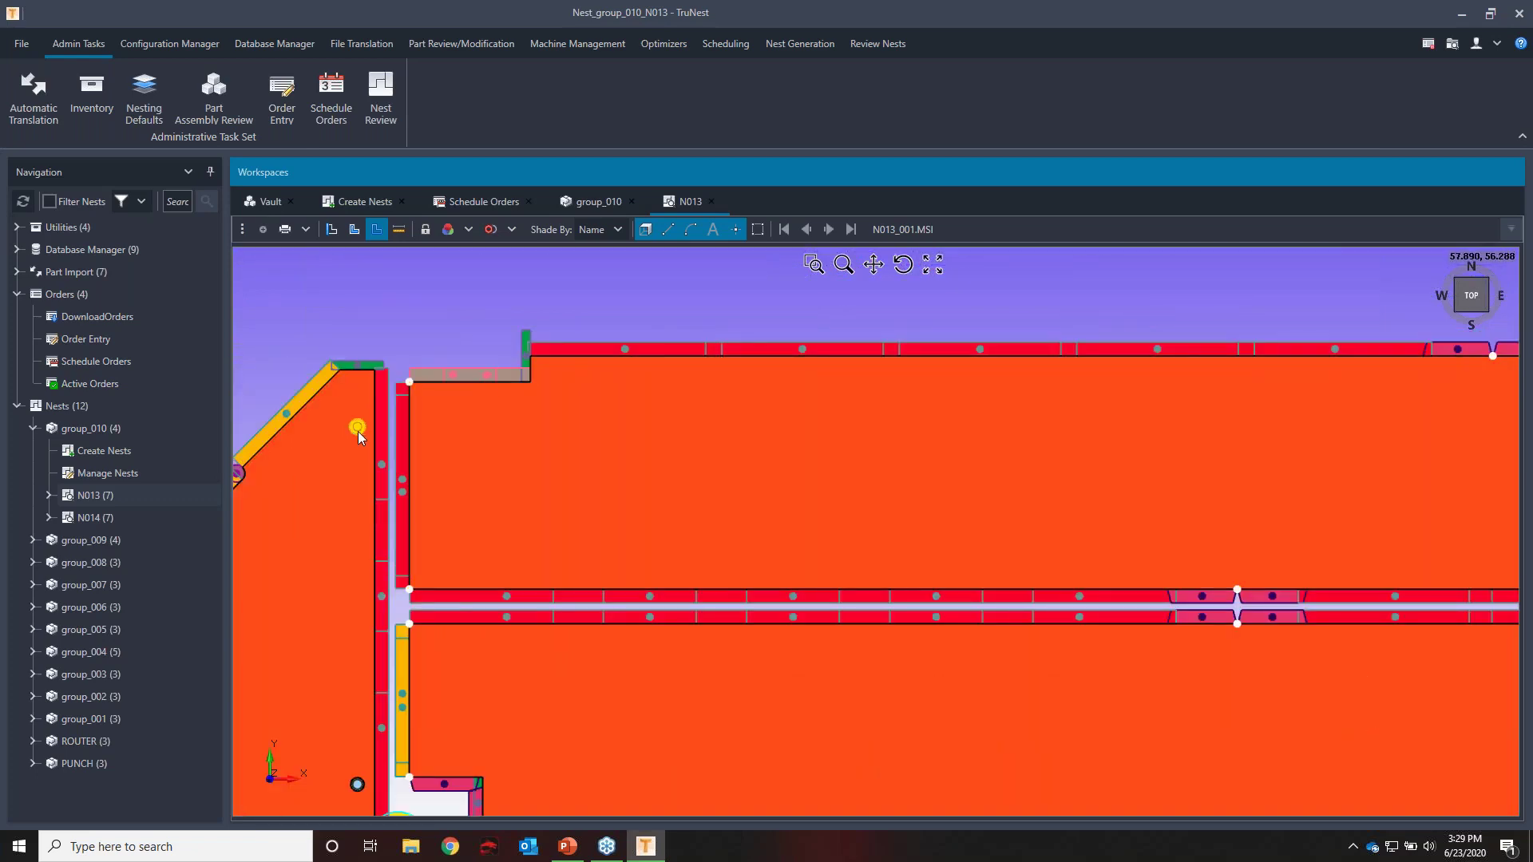
pyautogui.scroll(2, 353, 429)
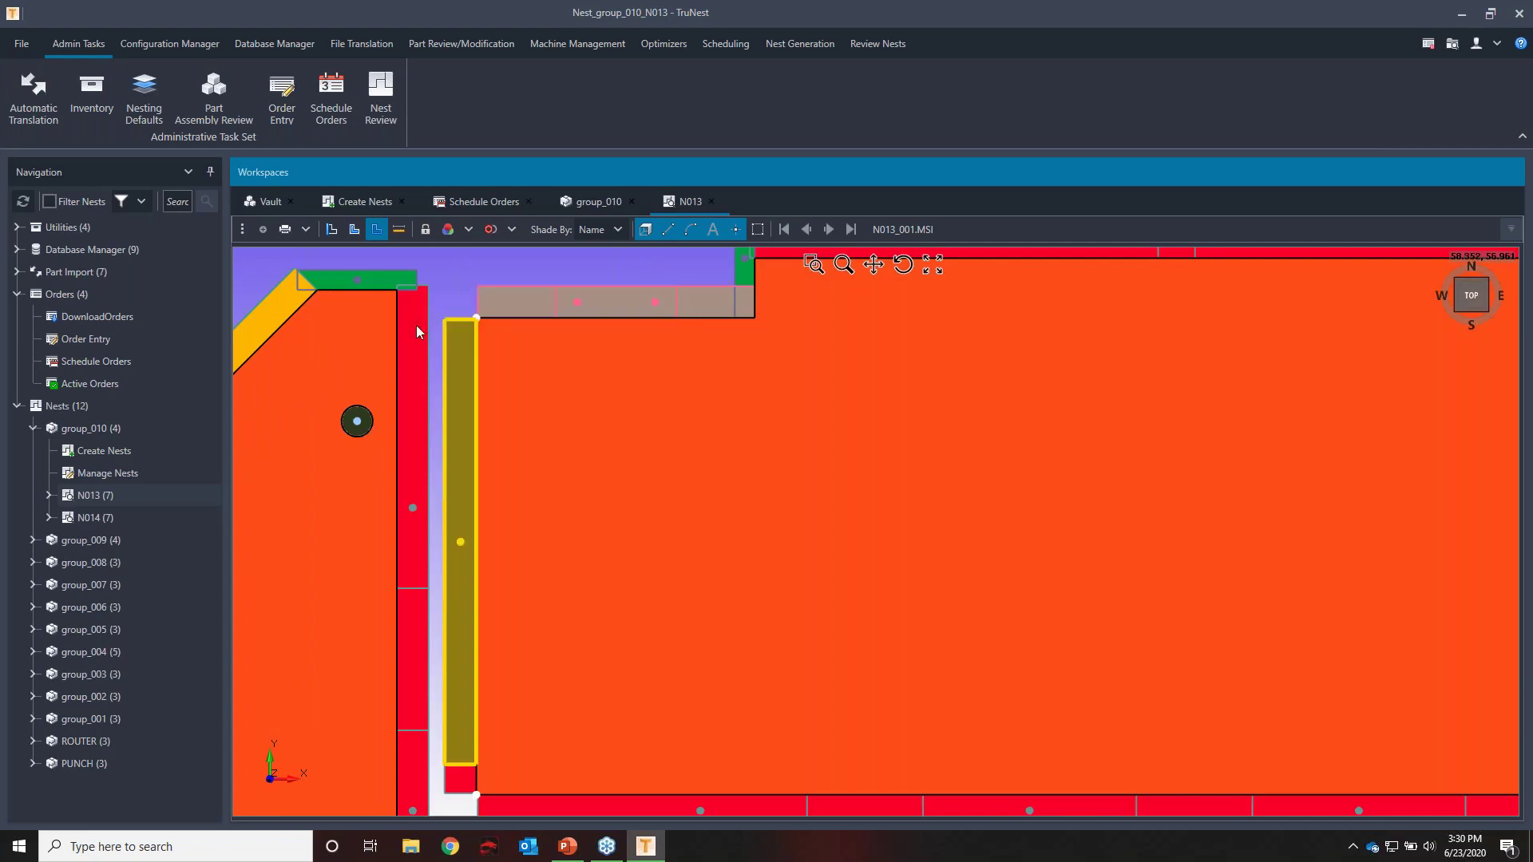
pyautogui.scroll(-2, 367, 343)
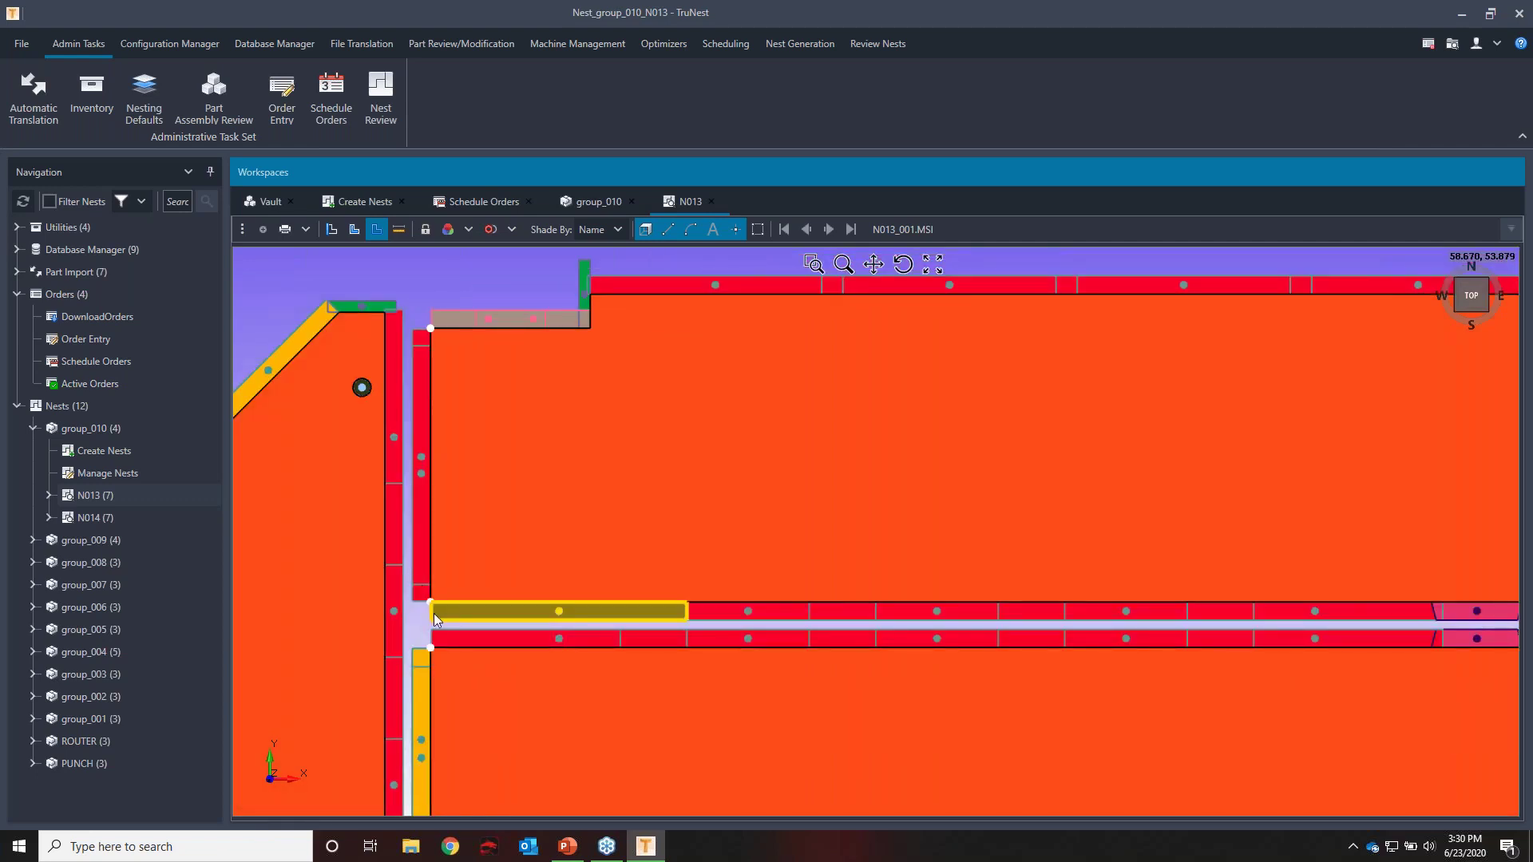
pyautogui.scroll(-3, 401, 583)
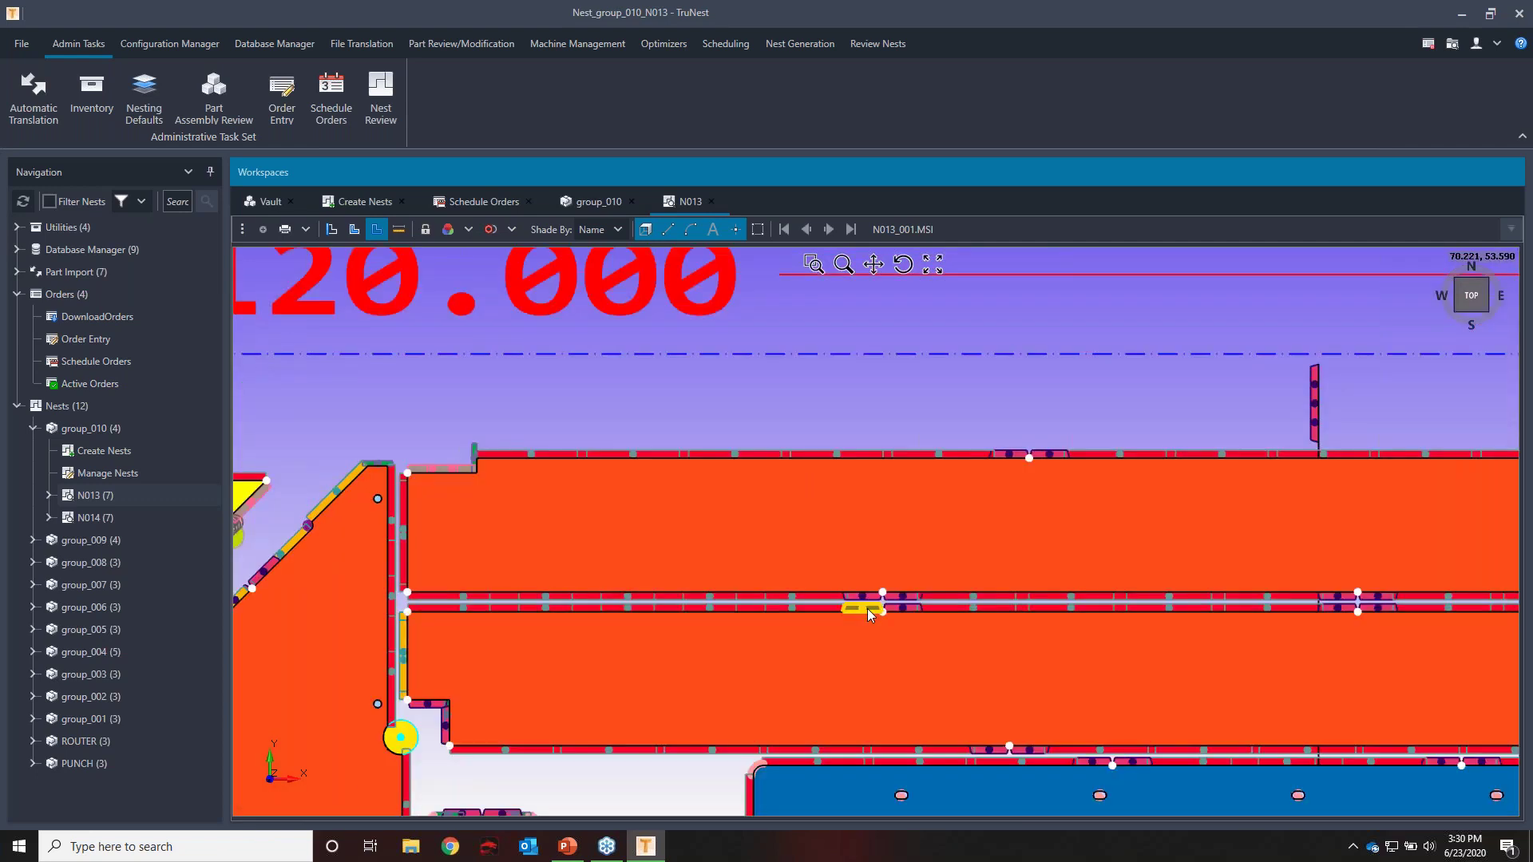
# Inspect the small tab gaps between adjacent punch hits along the edges of the parts numbered 6 in N013_001
pyautogui.scroll(3, 878, 605)
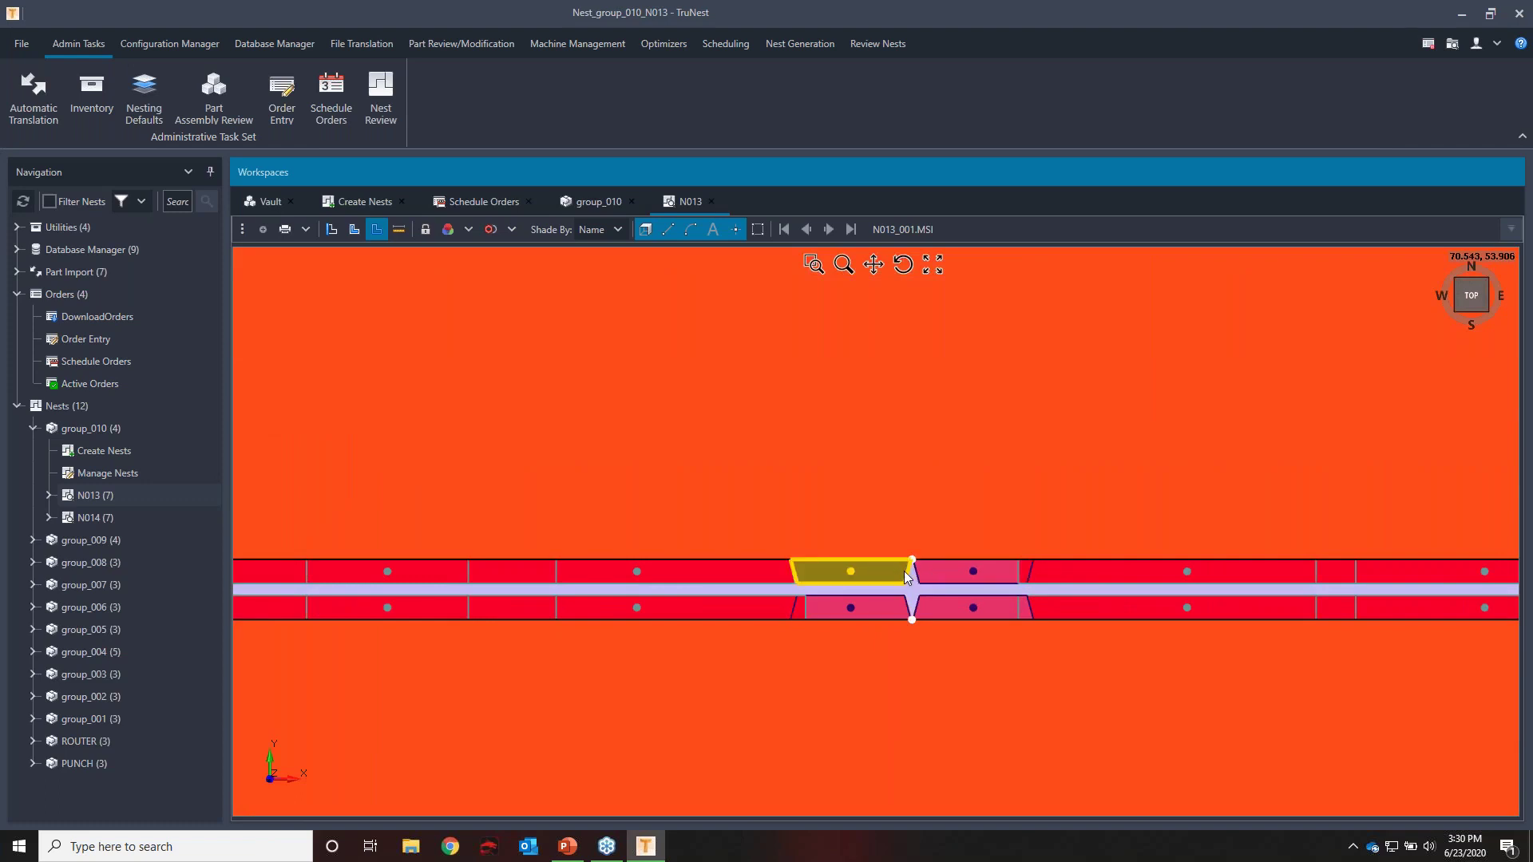
pyautogui.scroll(-3, 831, 591)
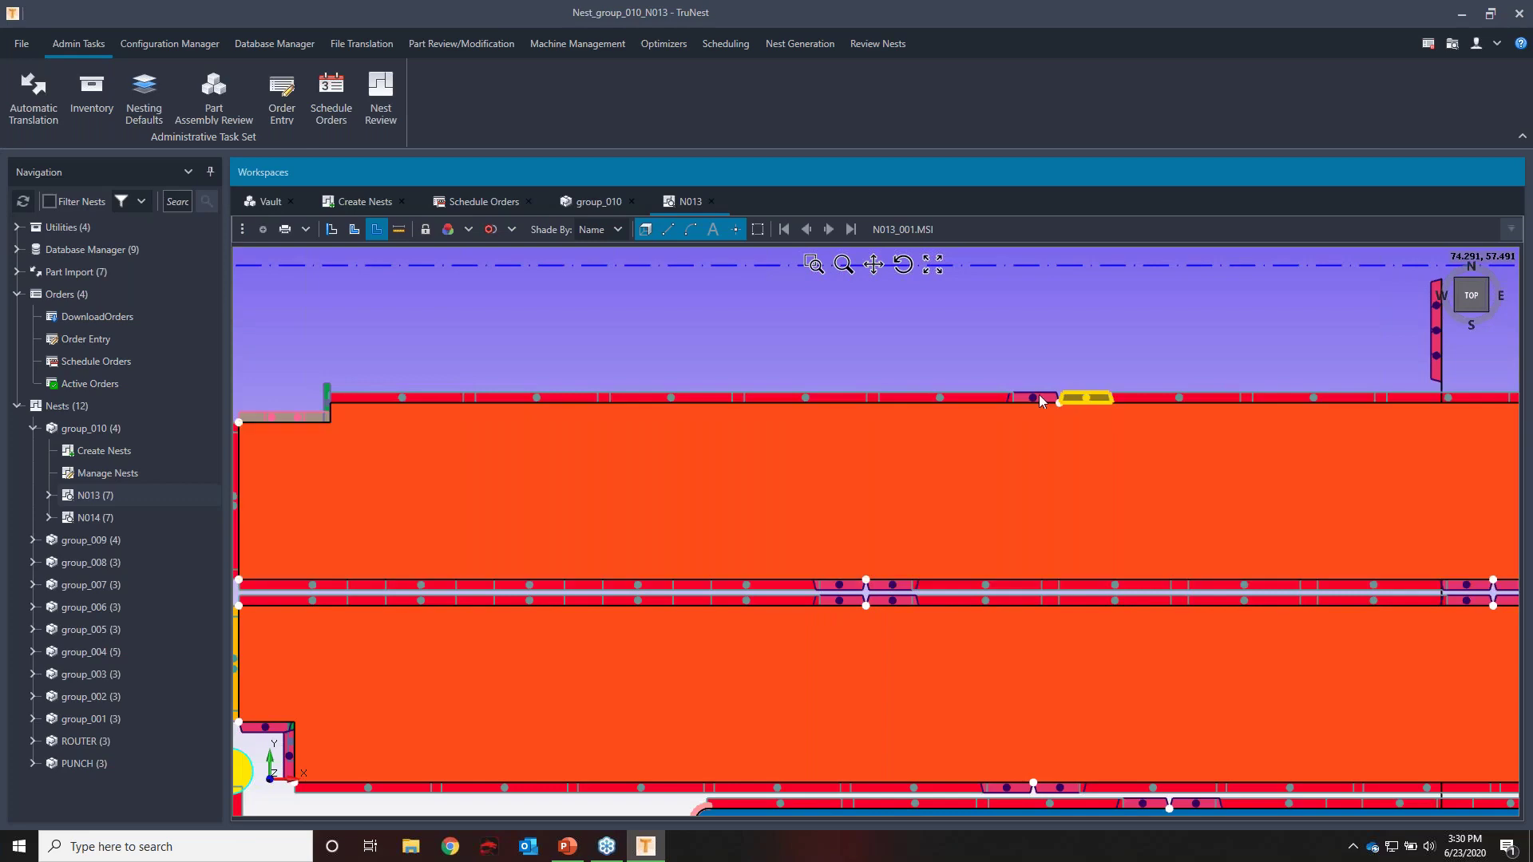
pyautogui.scroll(-3, 738, 386)
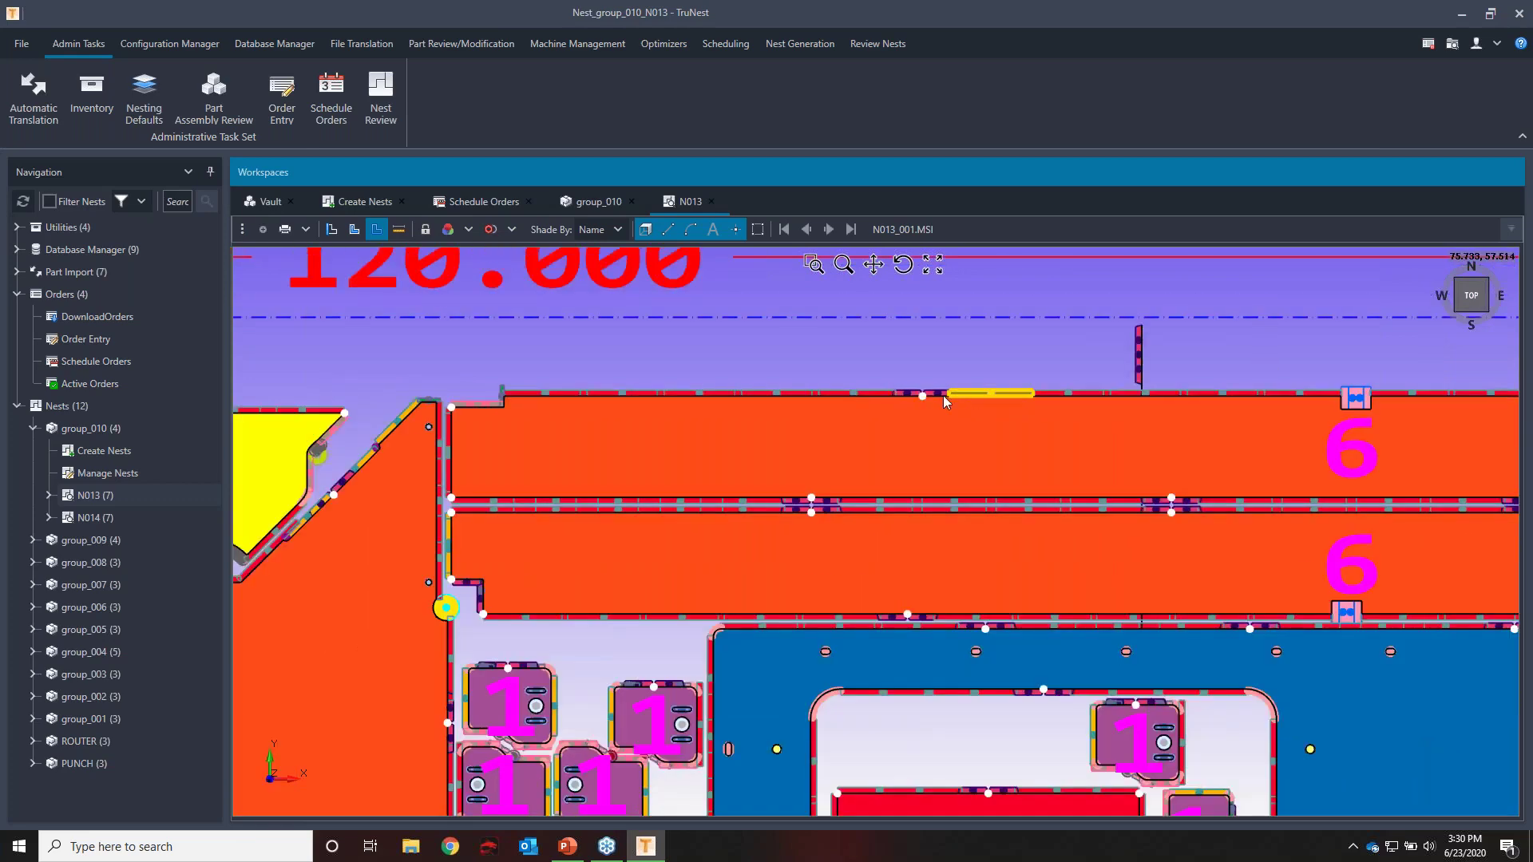
pyautogui.scroll(3, 907, 395)
pyautogui.scroll(6, 904, 395)
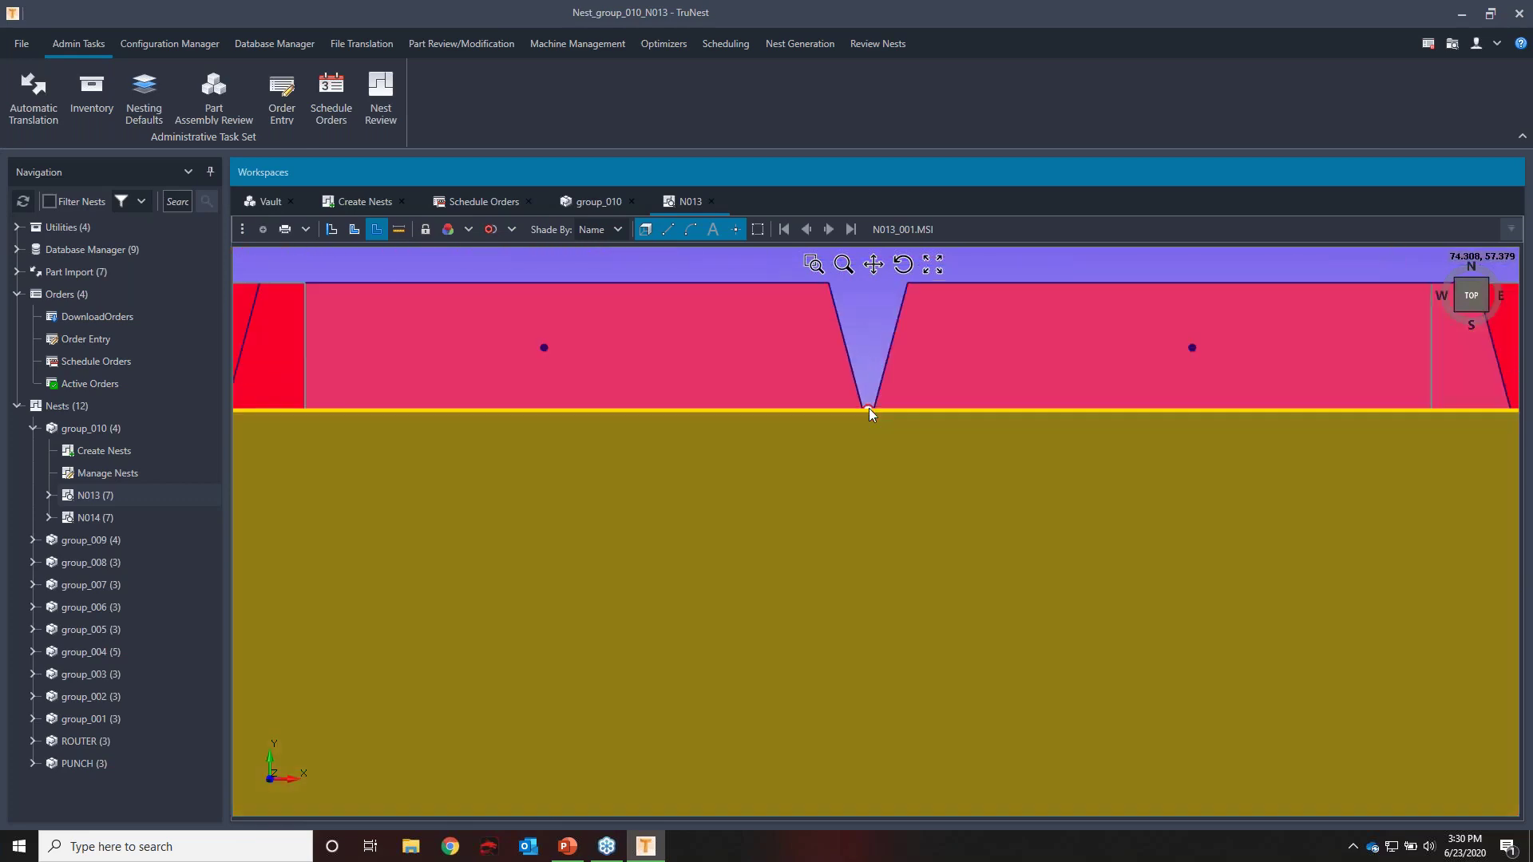
pyautogui.scroll(-4, 868, 409)
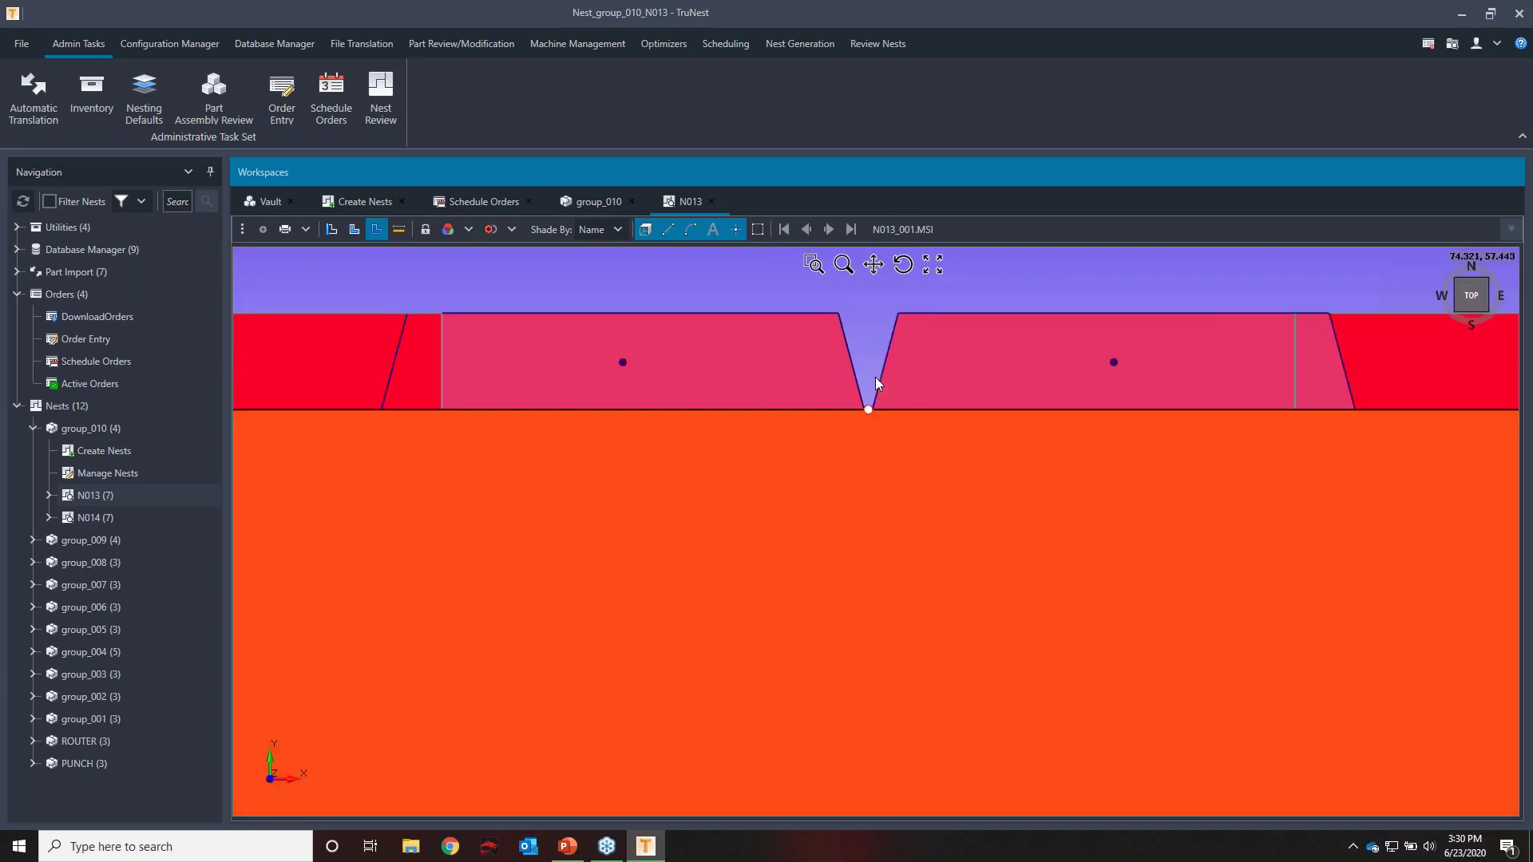
pyautogui.scroll(-6, 875, 376)
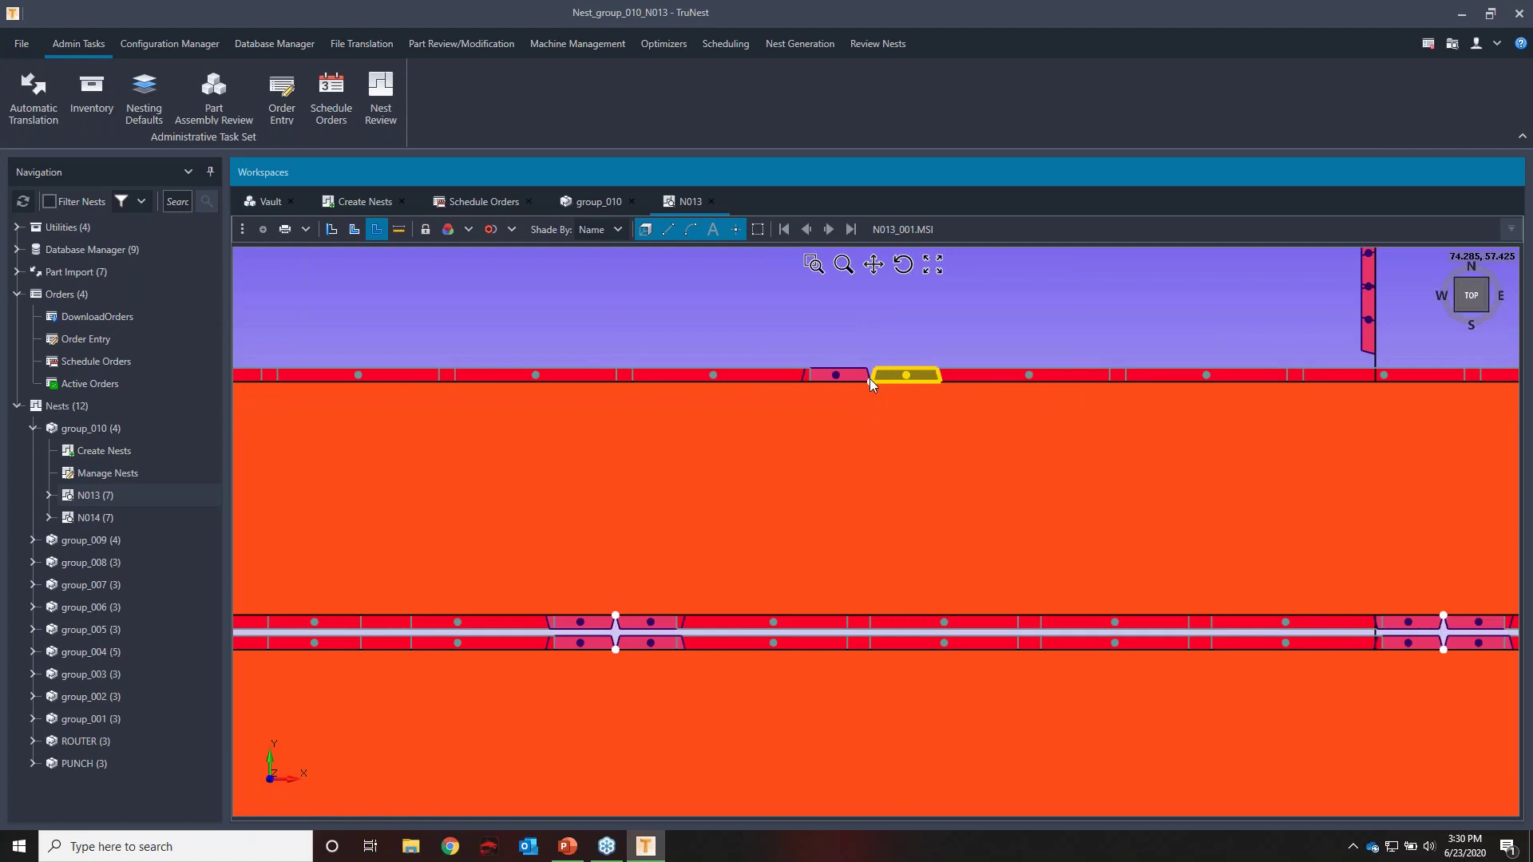
pyautogui.scroll(-3, 827, 332)
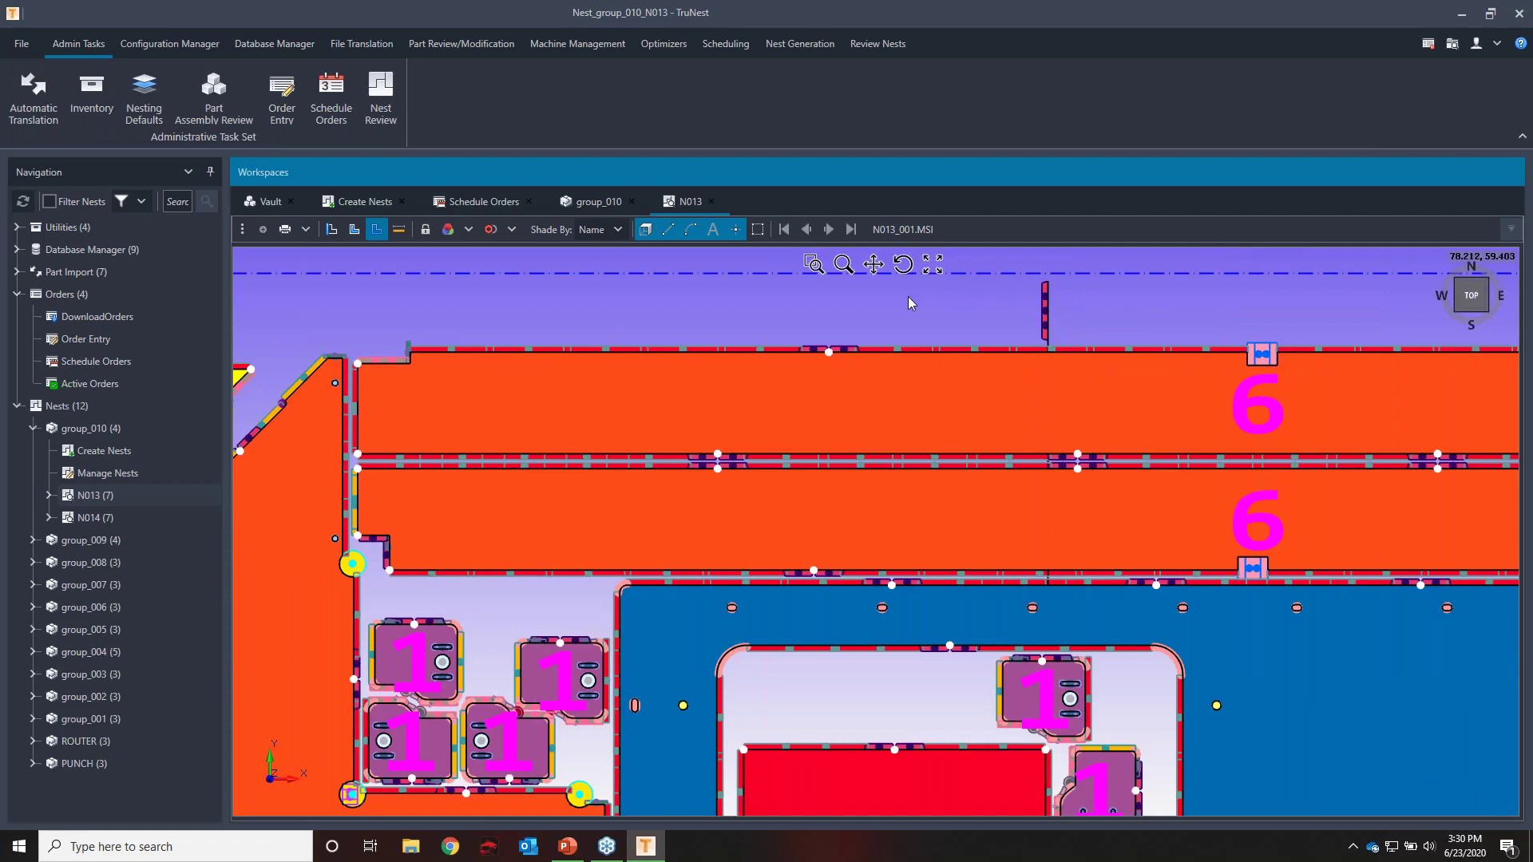
pyautogui.scroll(-3, 908, 302)
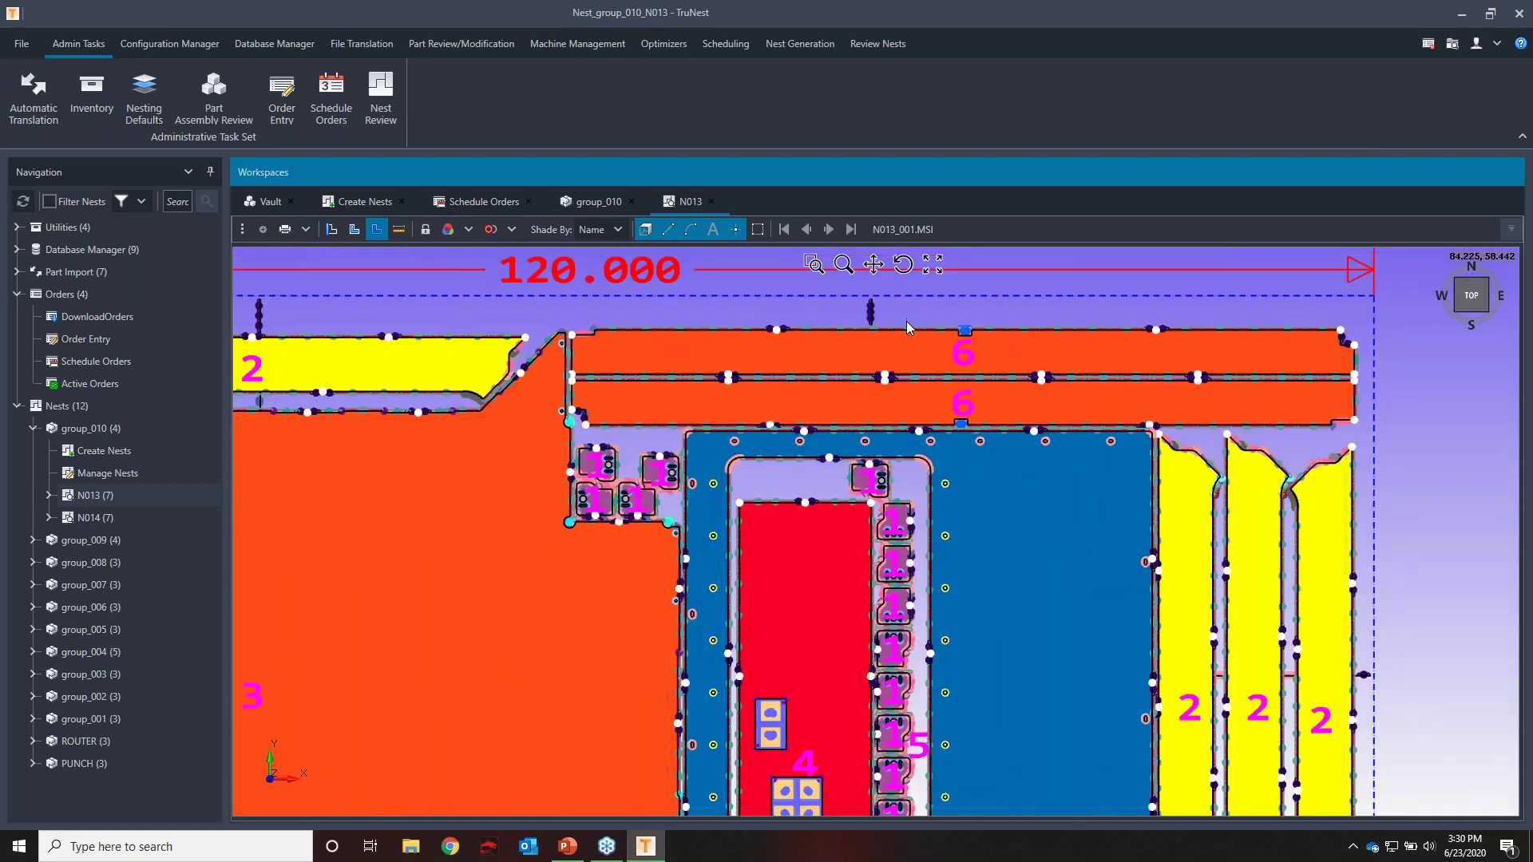
# Examine the punch hits inside the rectangular cutouts of part 4 in nest layout N013_001, including the nearby part edges
pyautogui.scroll(-2, 907, 335)
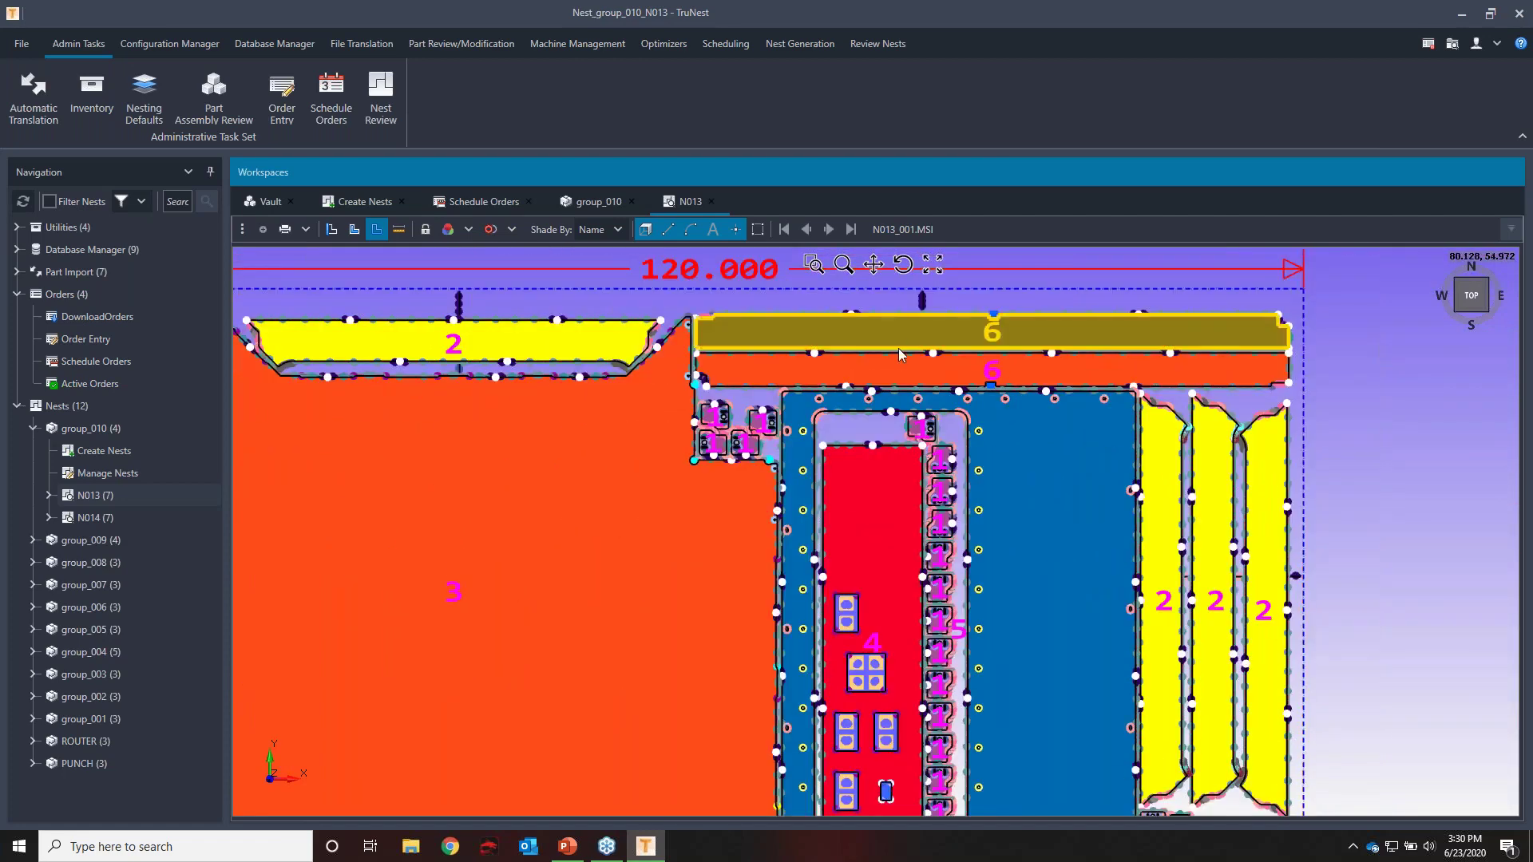
pyautogui.scroll(5, 837, 640)
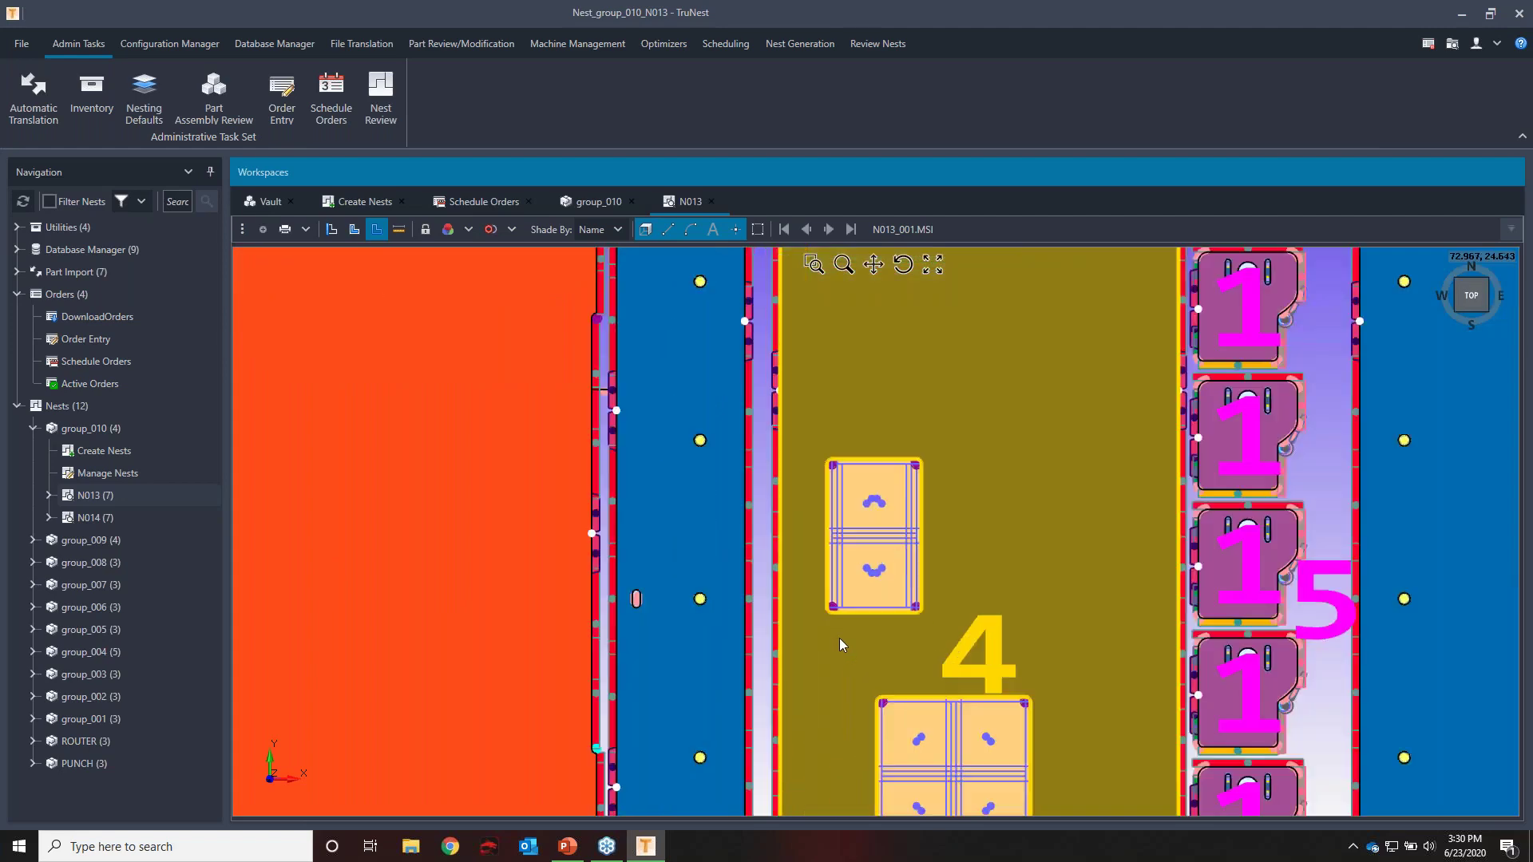
pyautogui.scroll(3, 851, 621)
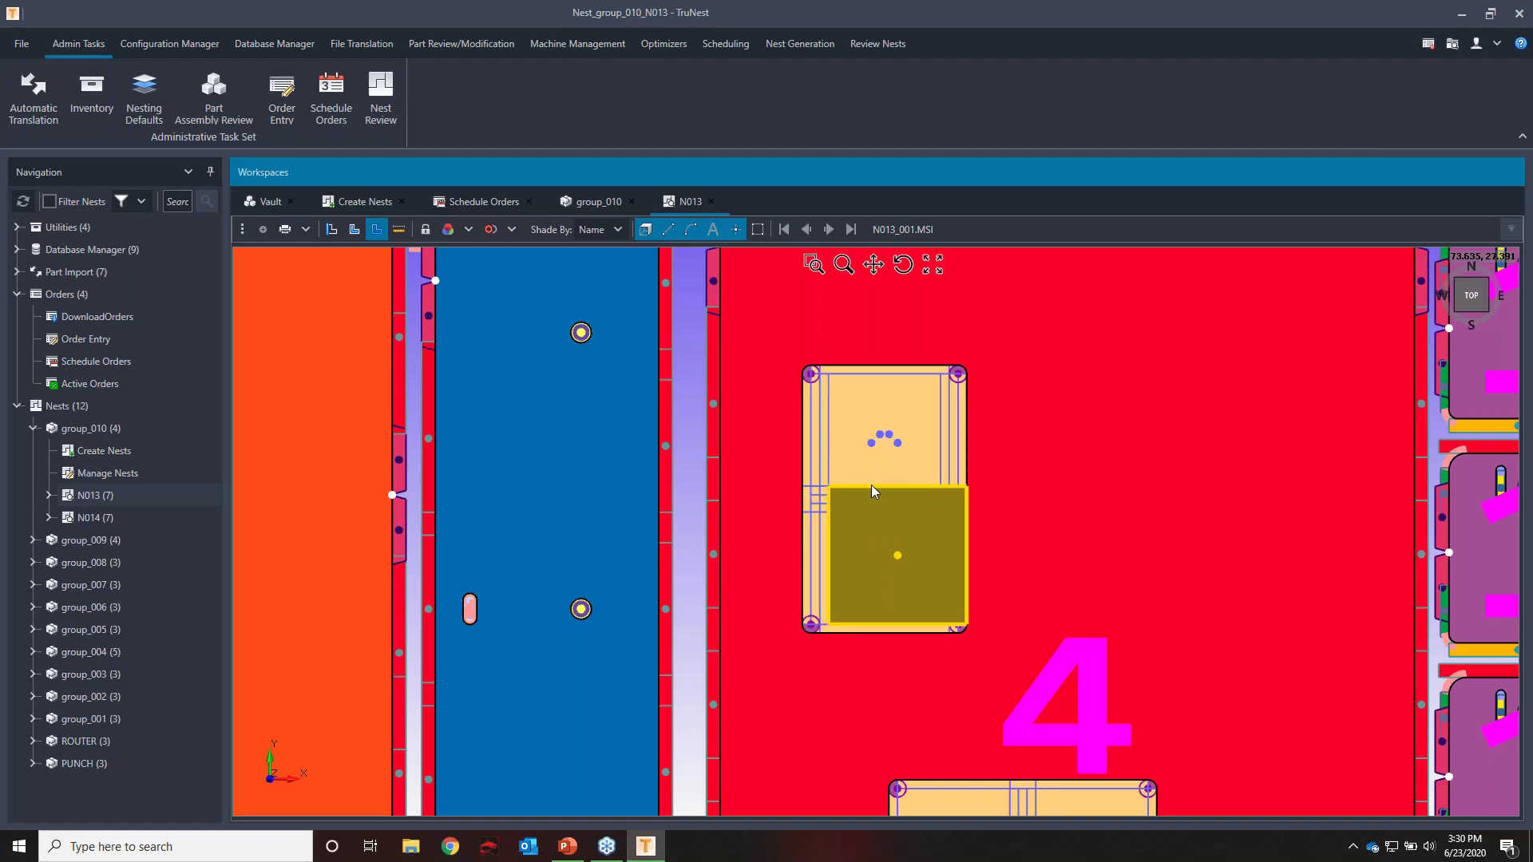
pyautogui.scroll(-2, 872, 484)
pyautogui.scroll(-3, 937, 560)
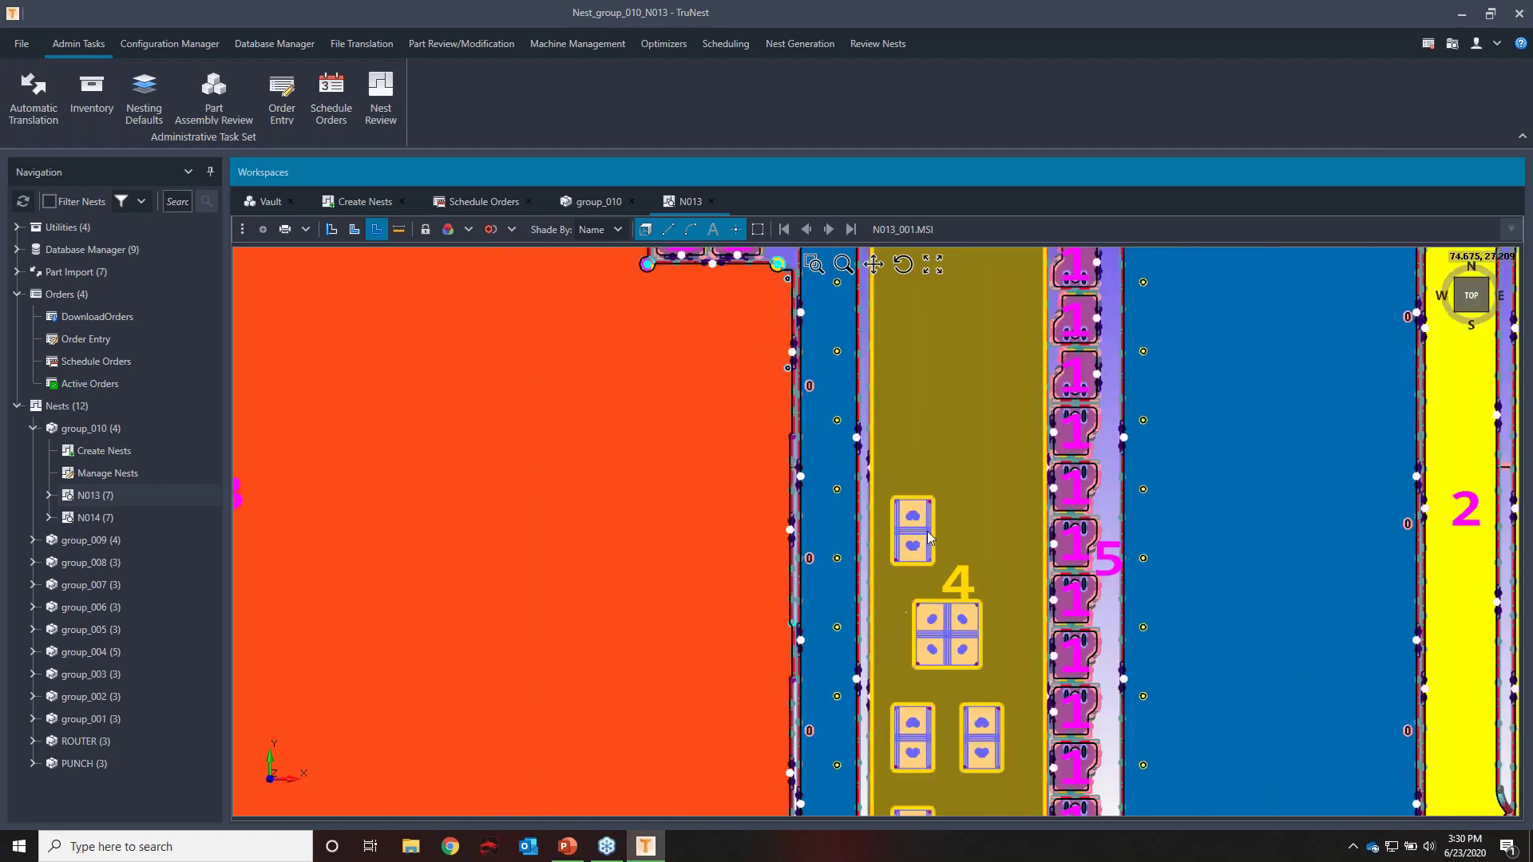
pyautogui.scroll(-5, 944, 580)
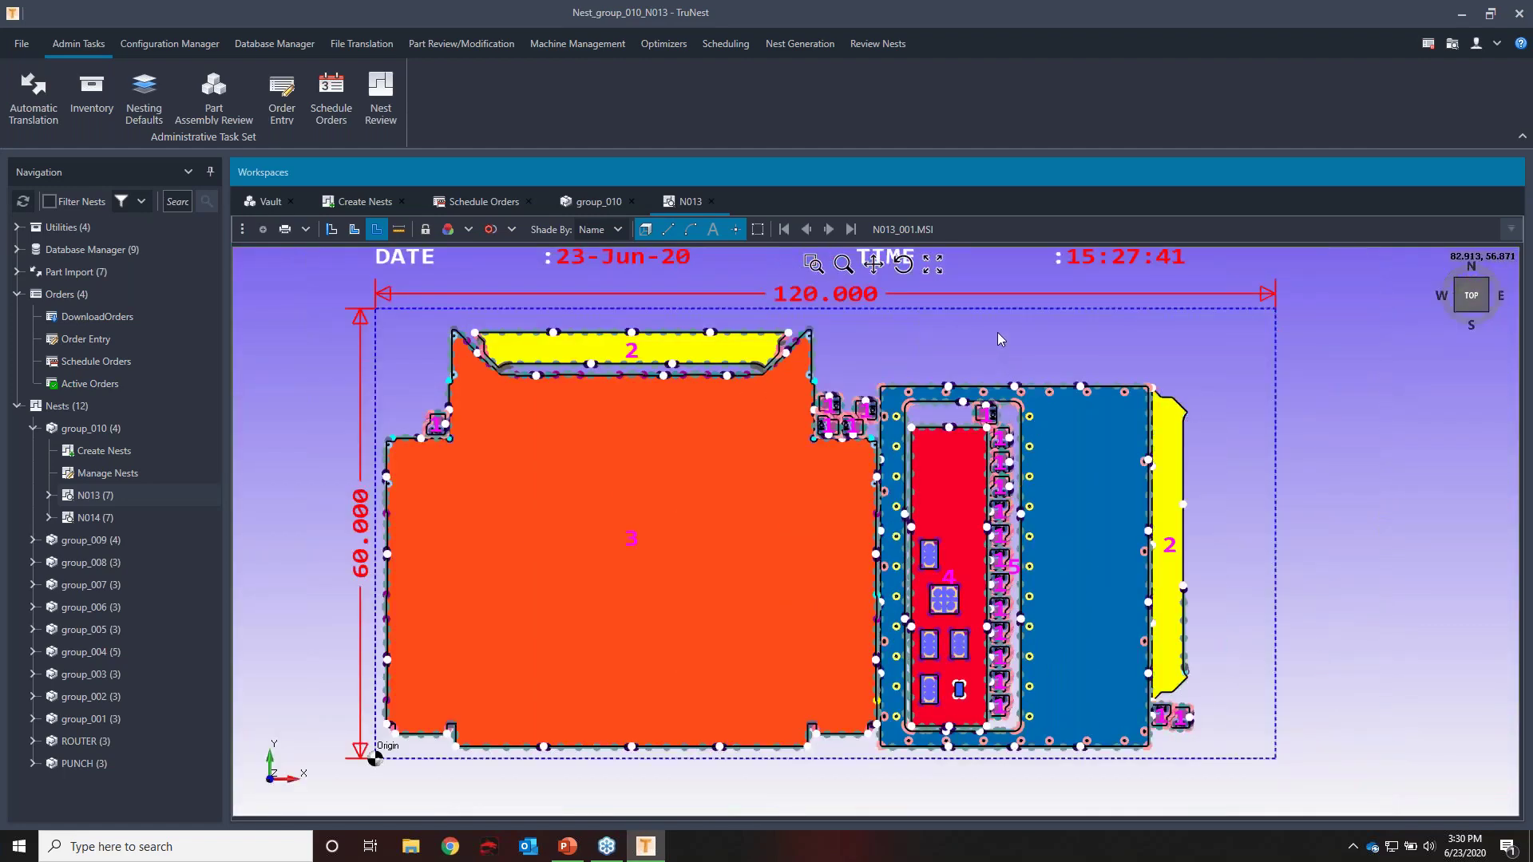
# Look through the remaining punch layouts of nest N013, sheets N013_002 and N013_003
pyautogui.click(831, 229)
pyautogui.click(830, 229)
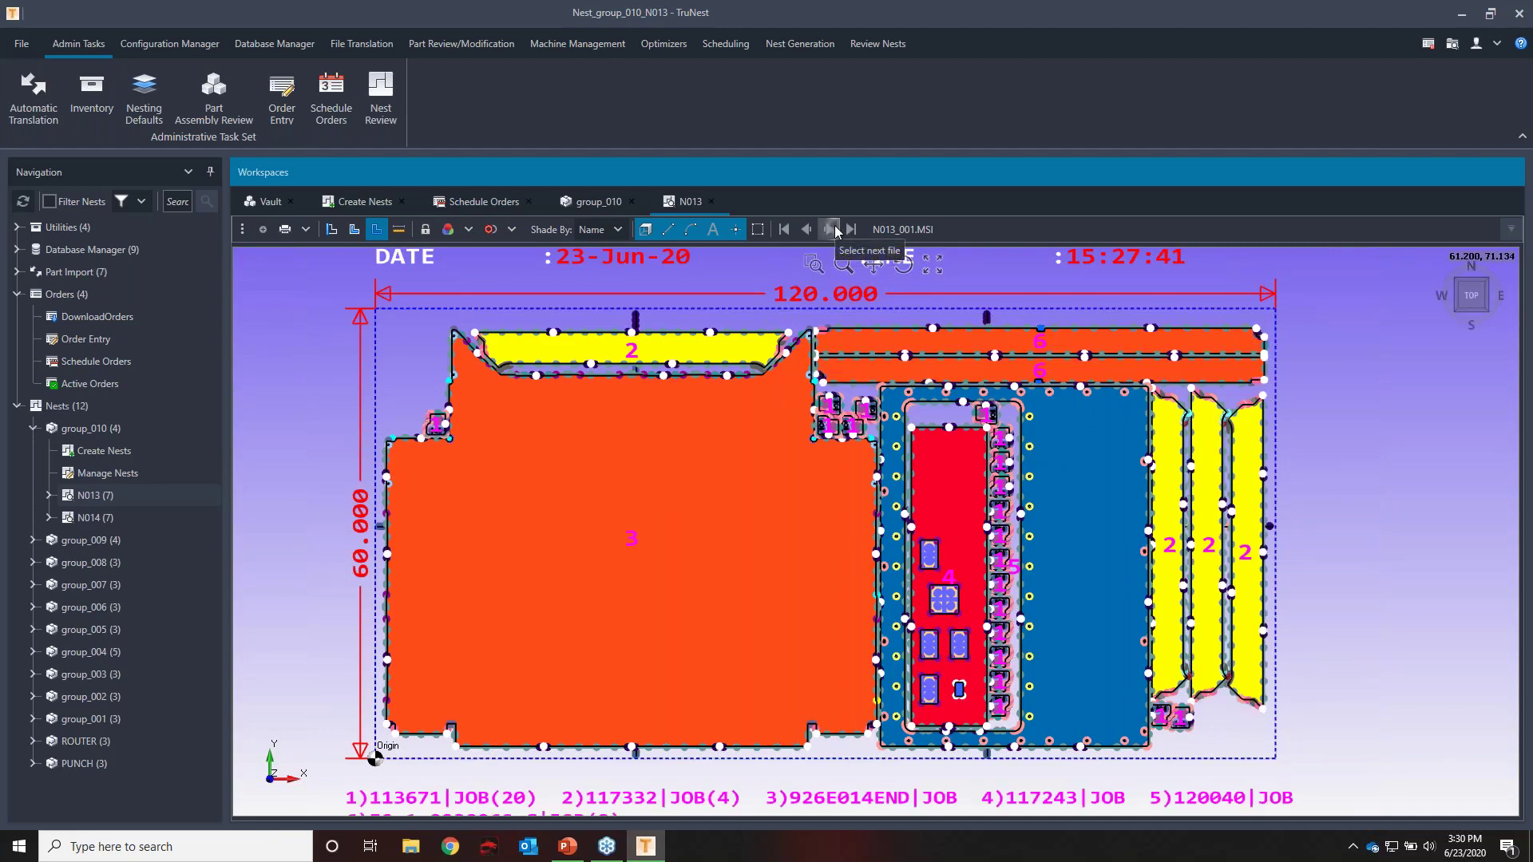
pyautogui.click(831, 229)
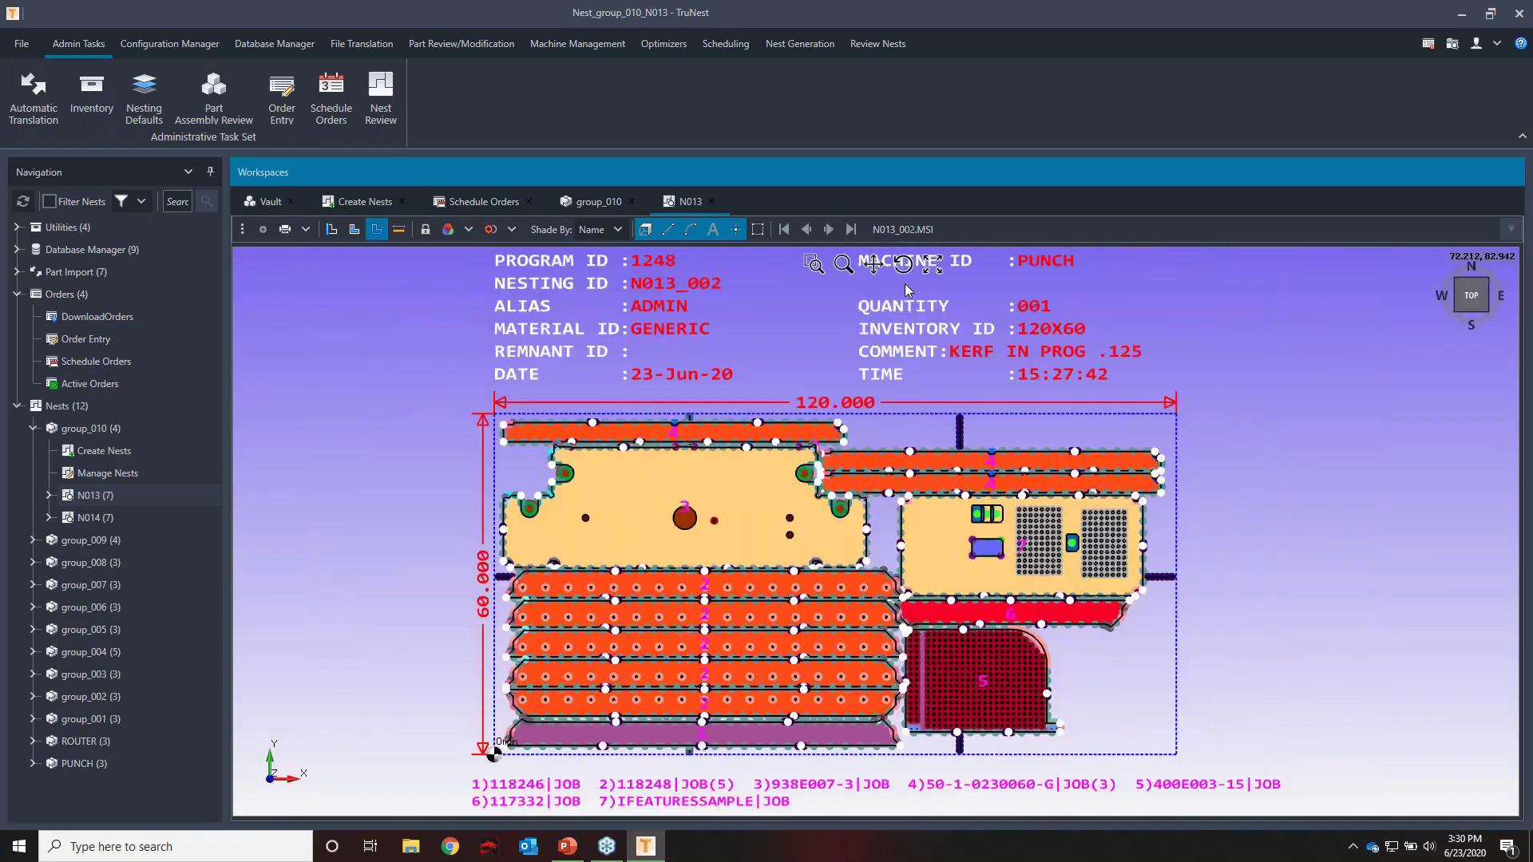
pyautogui.click(831, 230)
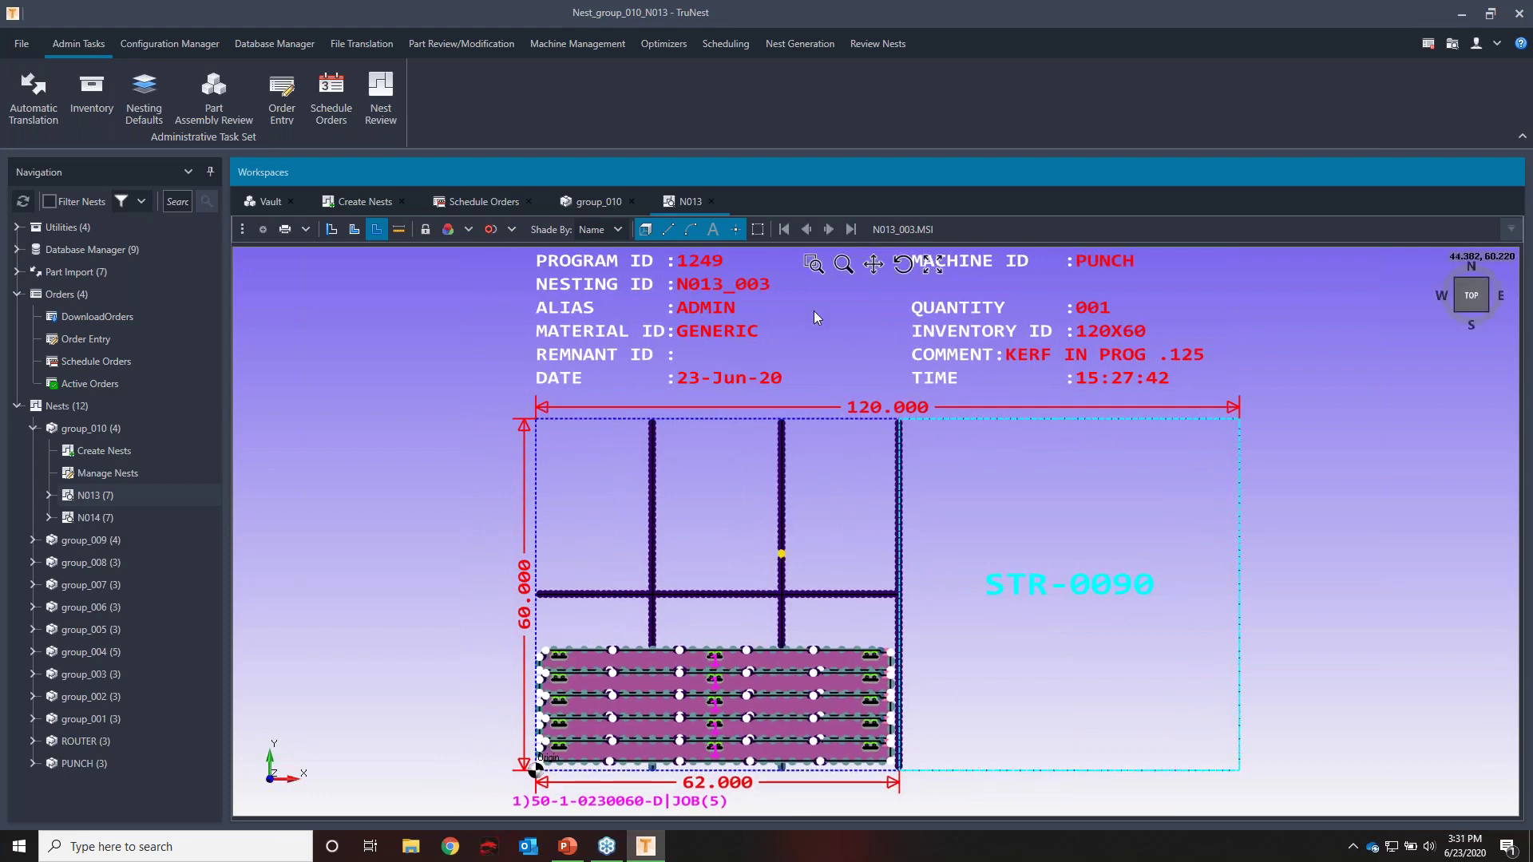
pyautogui.click(831, 229)
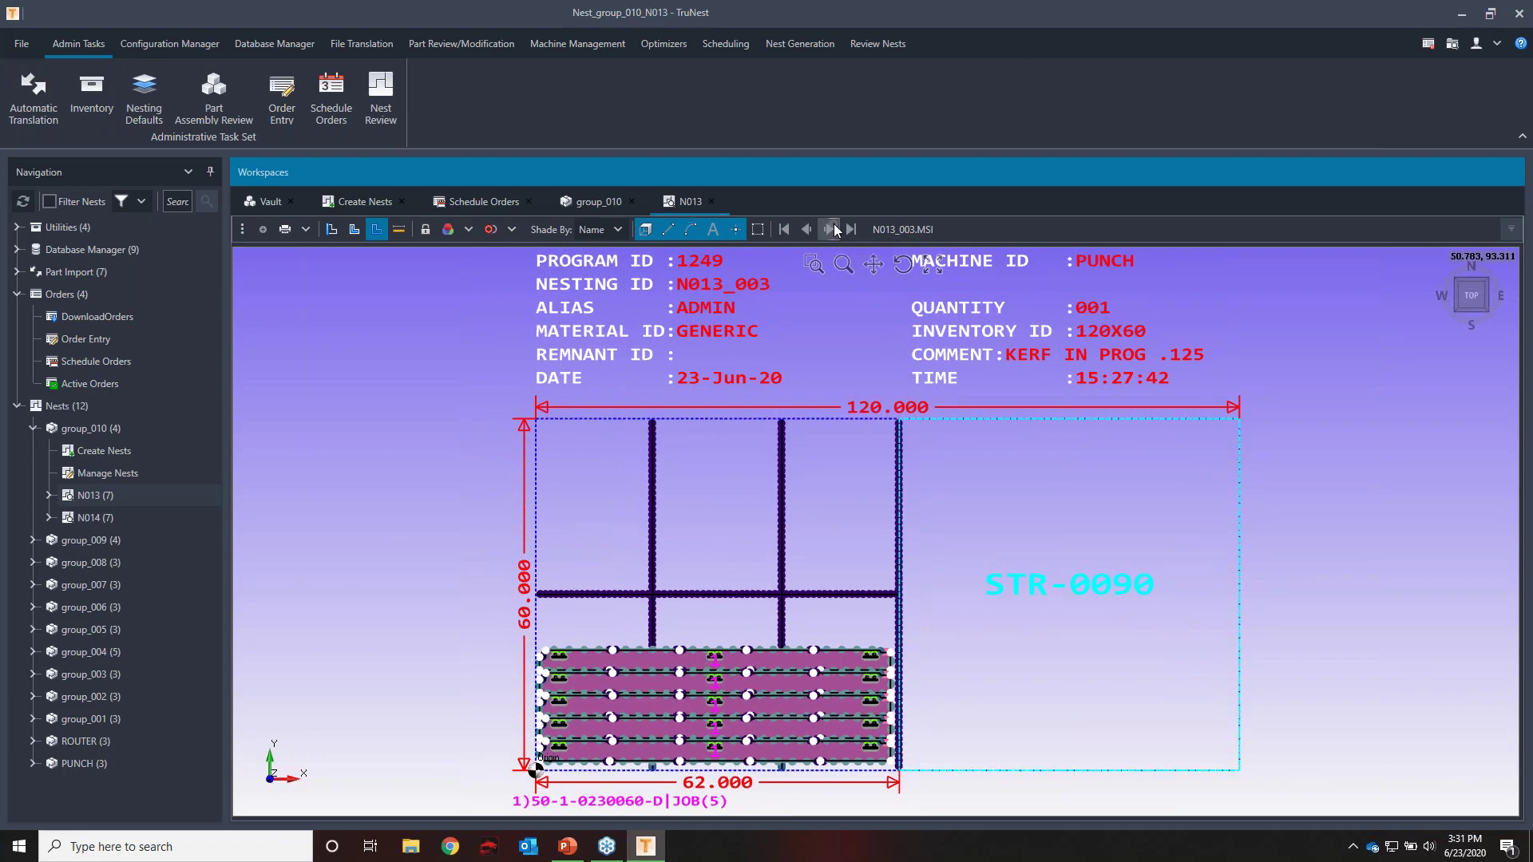
# Open the overall nest report for N013 in group_010 and review its sheet layout drawings with their part lists
pyautogui.click(49, 497)
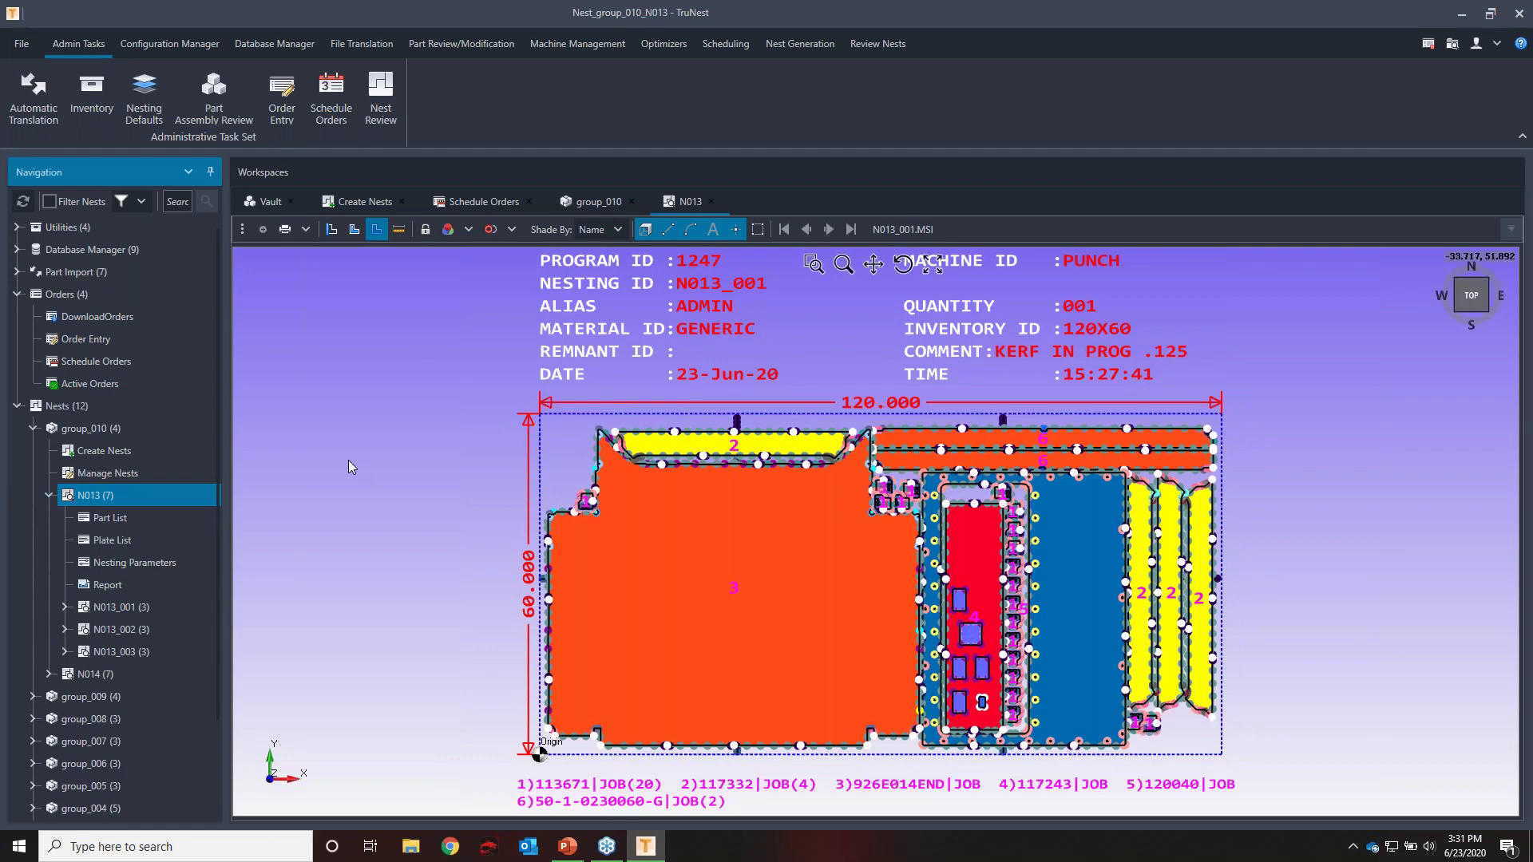
pyautogui.click(66, 608)
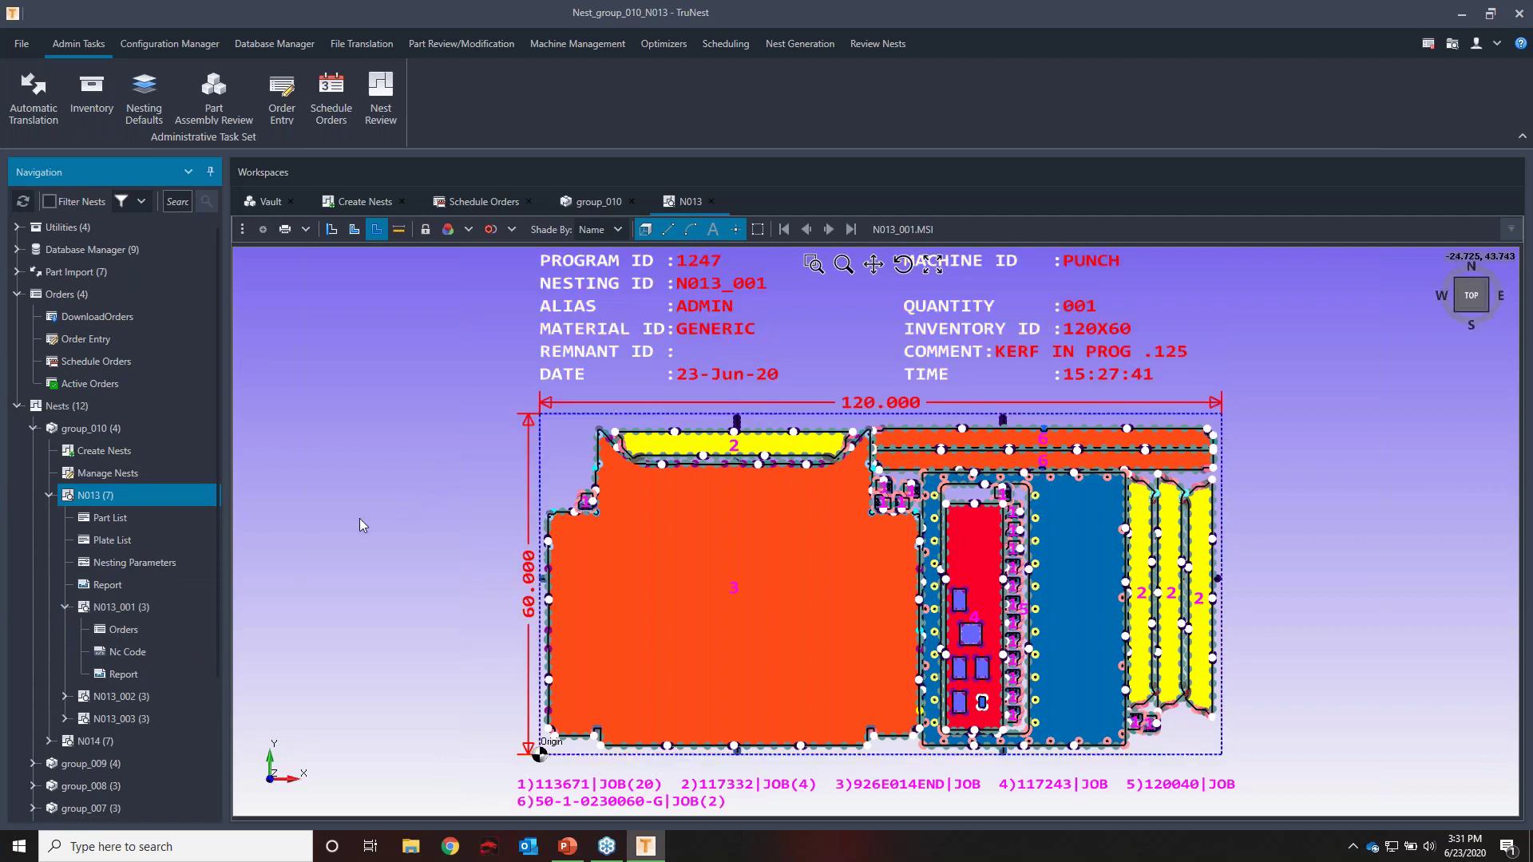
pyautogui.doubleClick(118, 584)
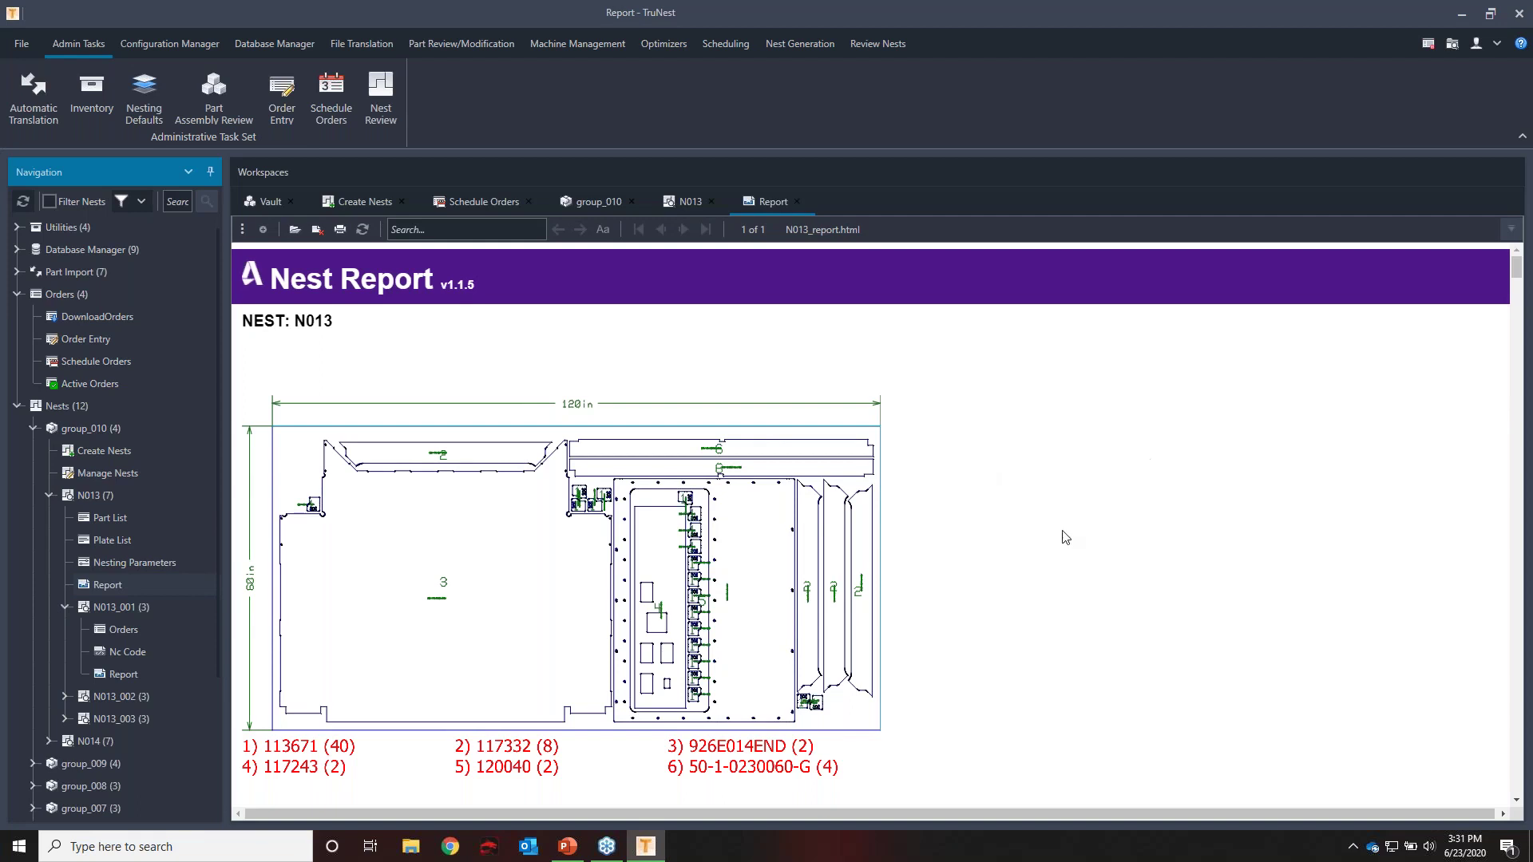
pyautogui.scroll(-3, 1064, 535)
pyautogui.scroll(-3, 1062, 506)
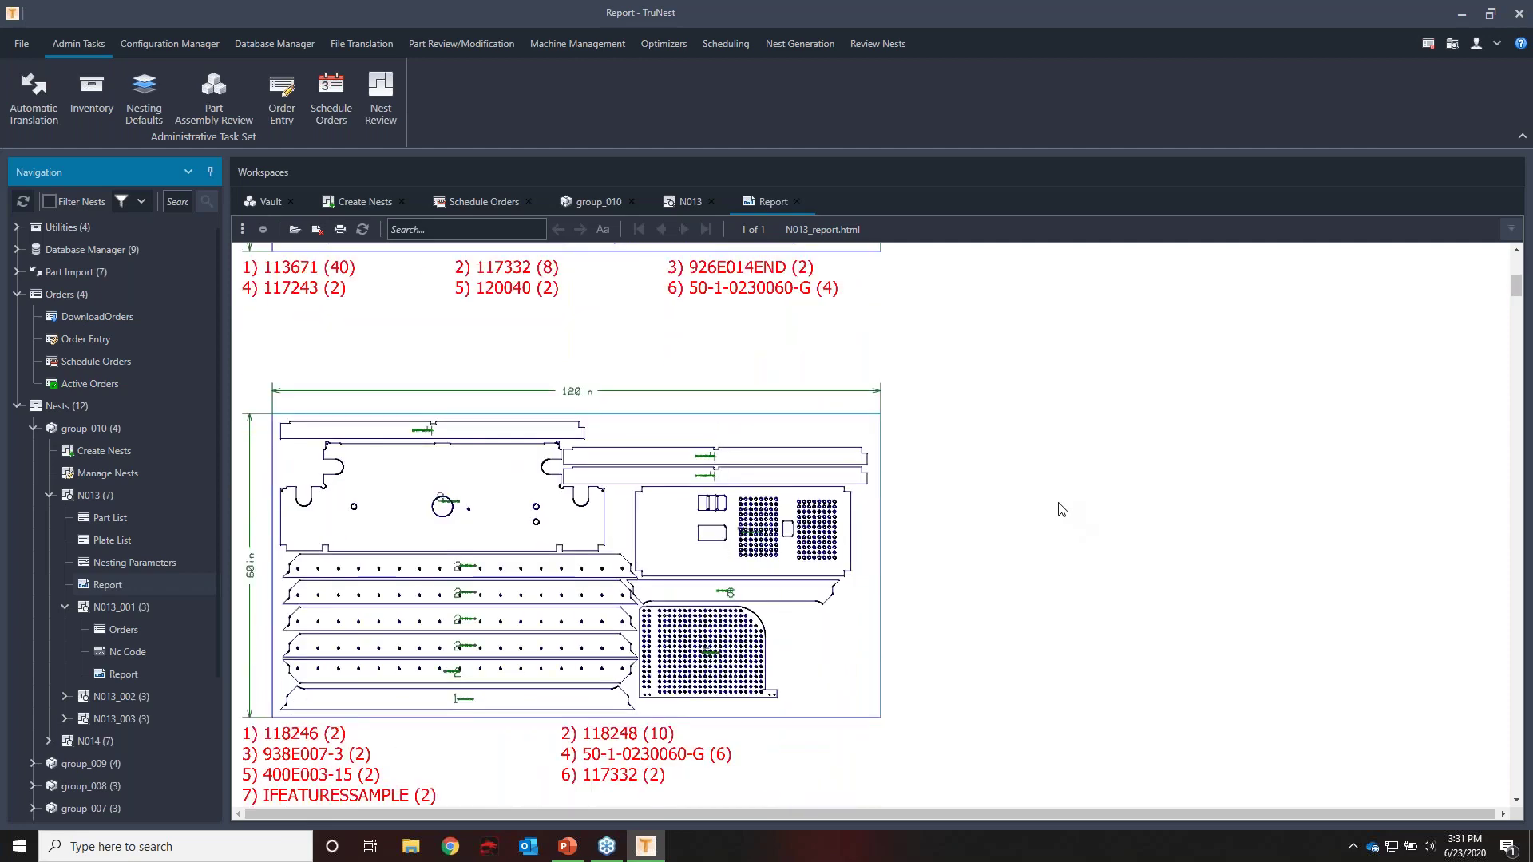
pyautogui.scroll(-3, 1061, 509)
pyautogui.scroll(-6, 1036, 485)
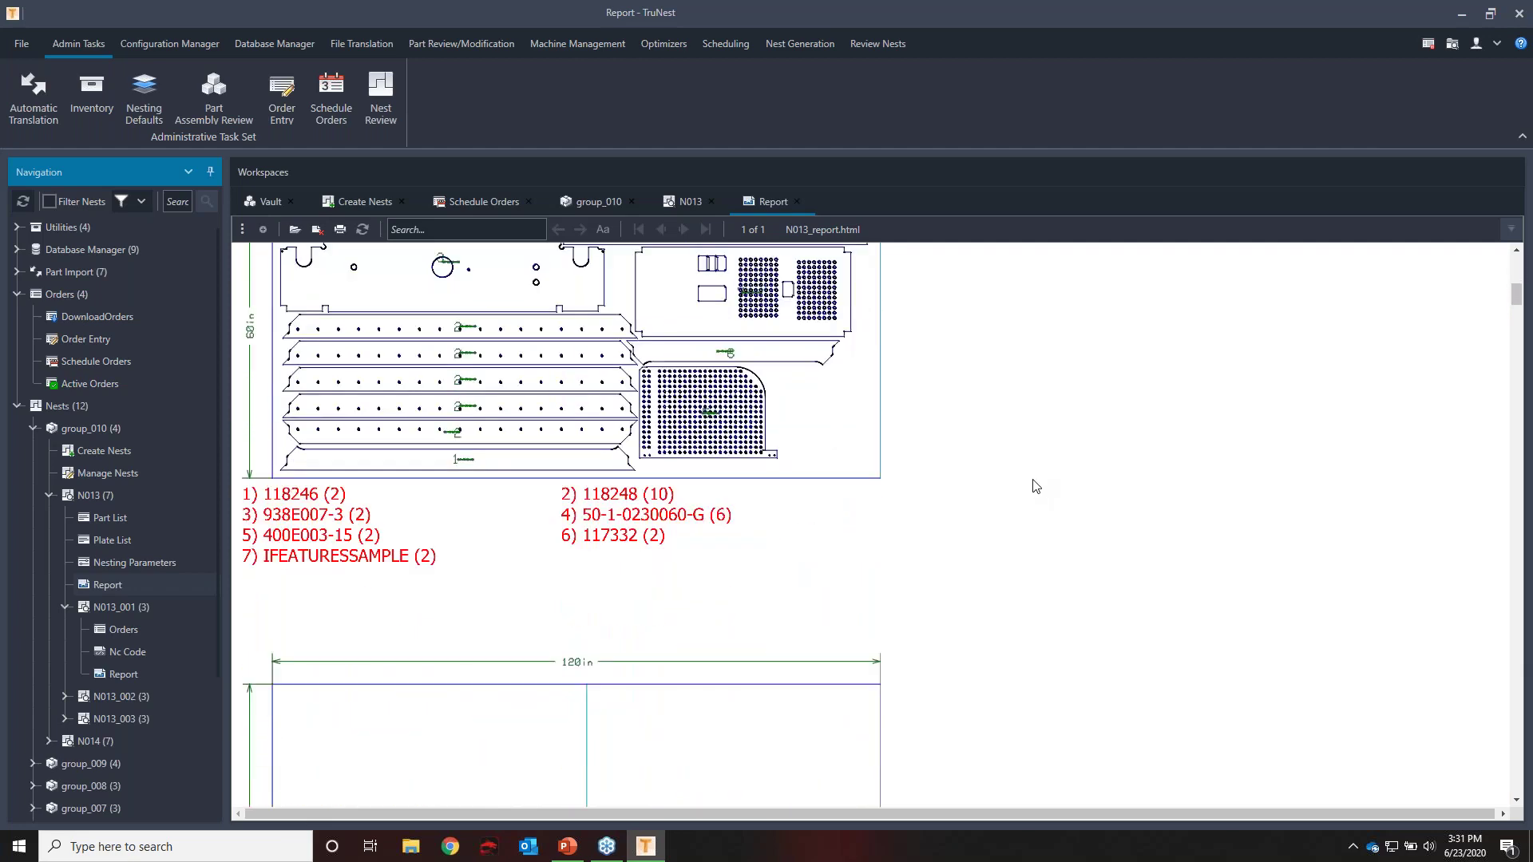
pyautogui.scroll(-3, 958, 408)
pyautogui.scroll(-6, 932, 371)
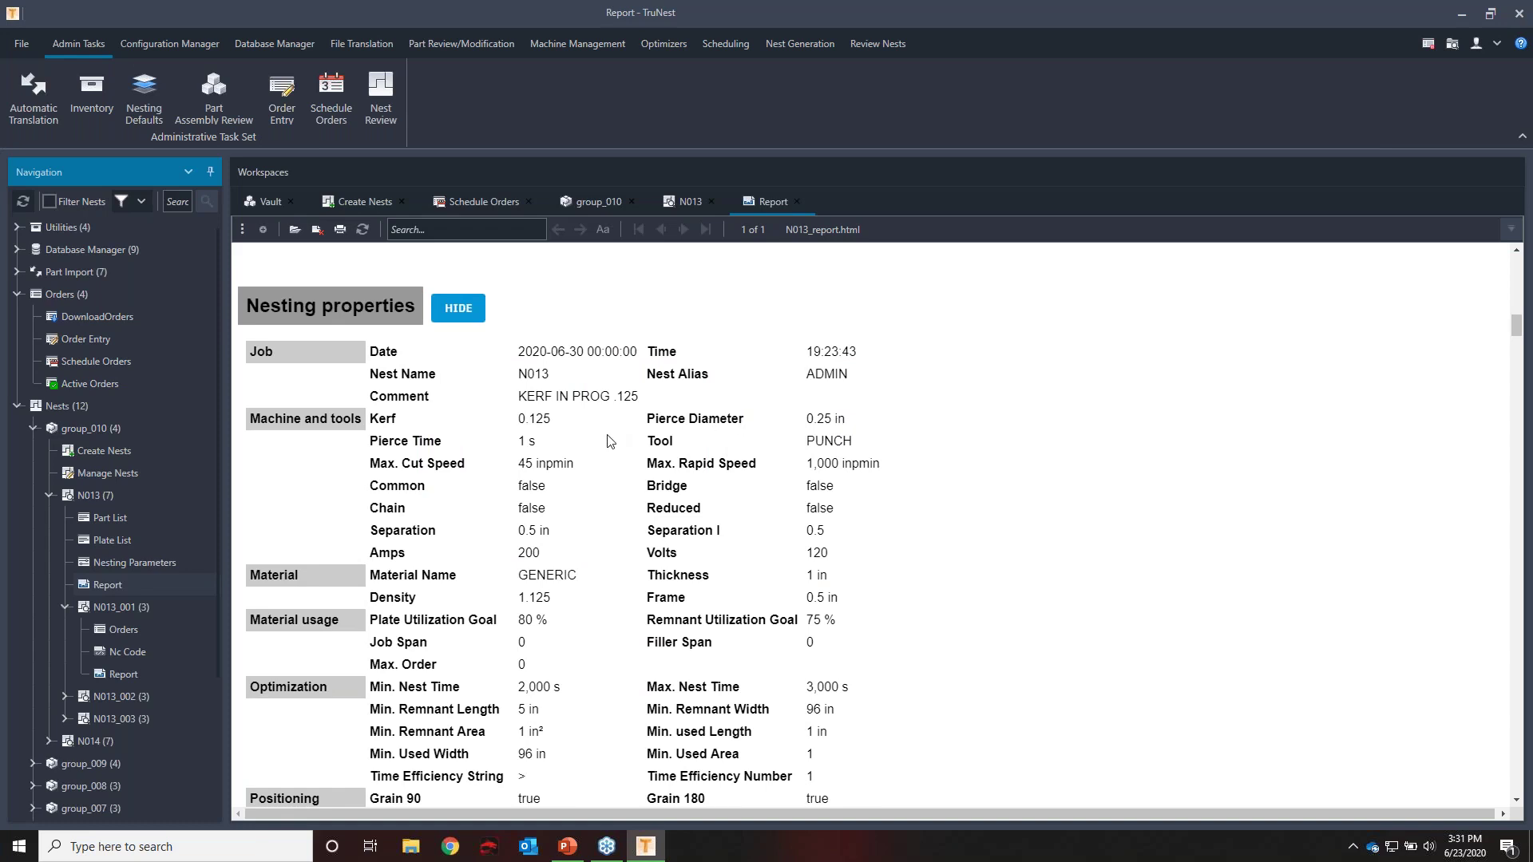
# Review the nesting properties and source parts in the N013 report, highlighting the quantity of part 113671
pyautogui.scroll(-1, 611, 441)
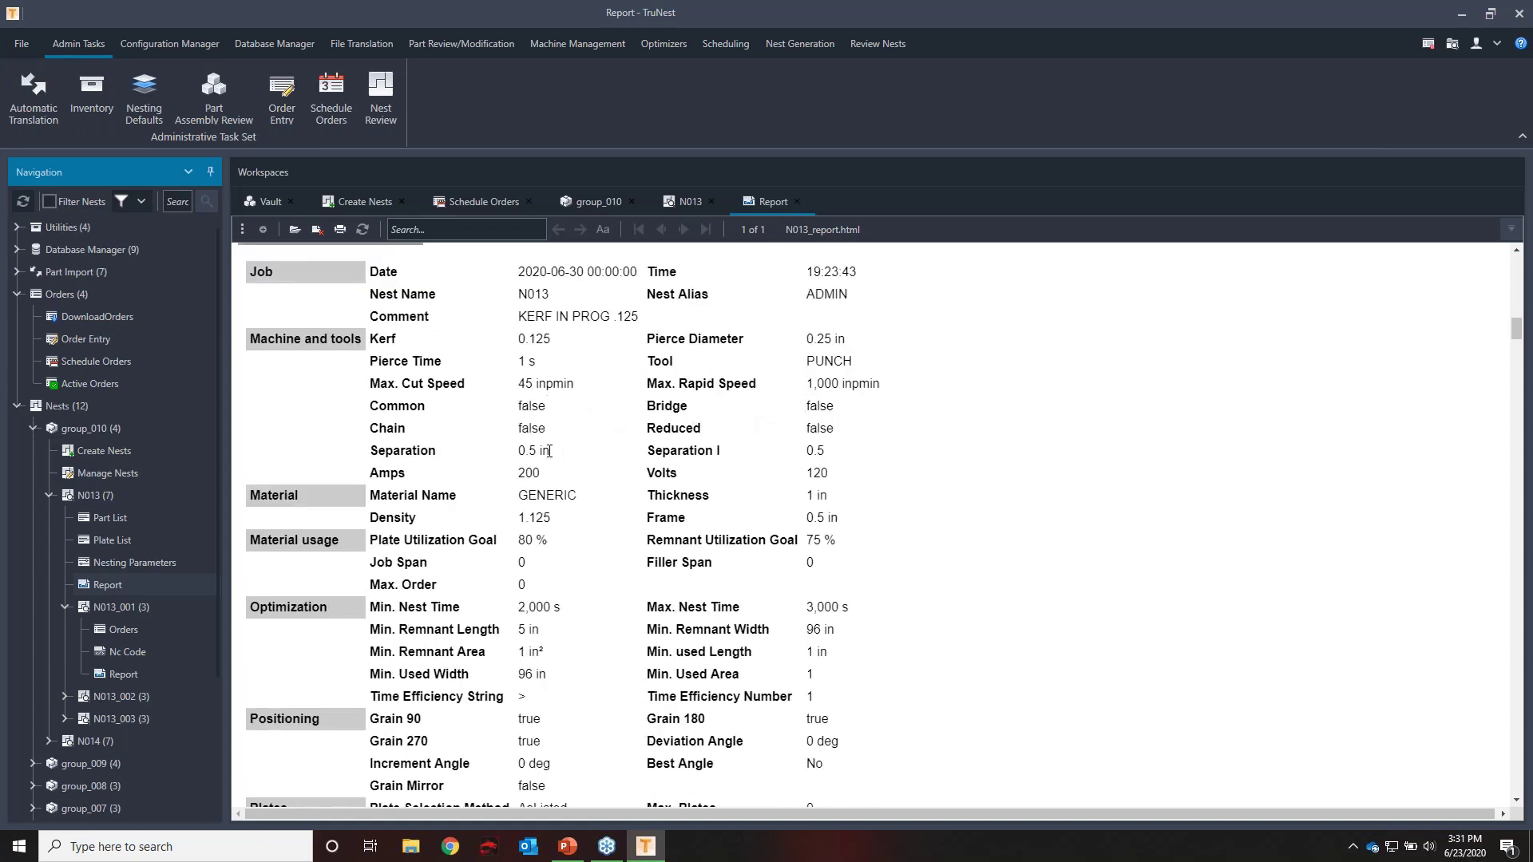
pyautogui.scroll(-1, 549, 451)
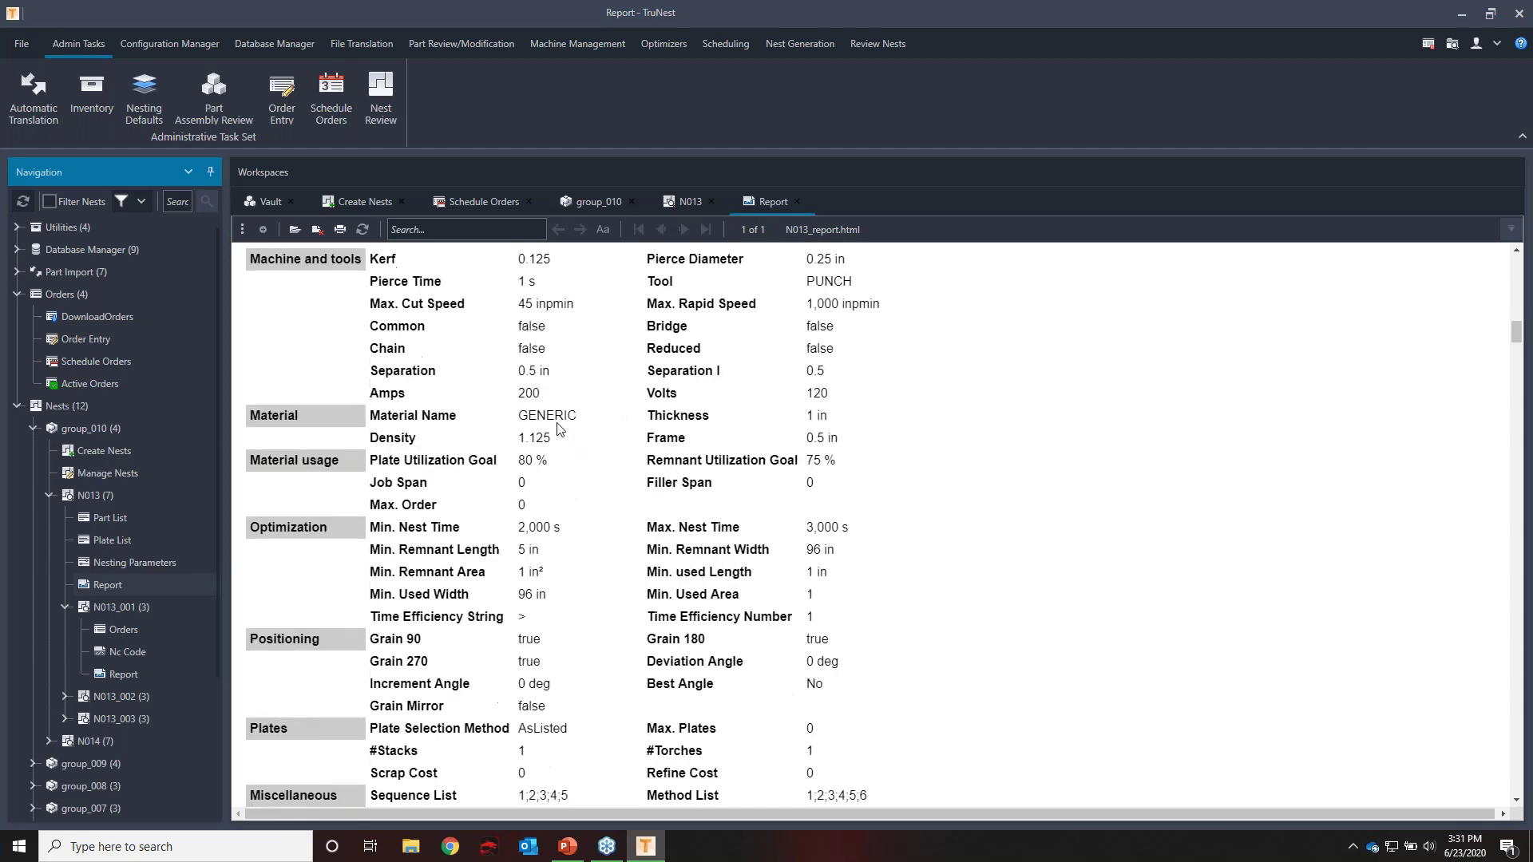
pyautogui.scroll(-3, 663, 487)
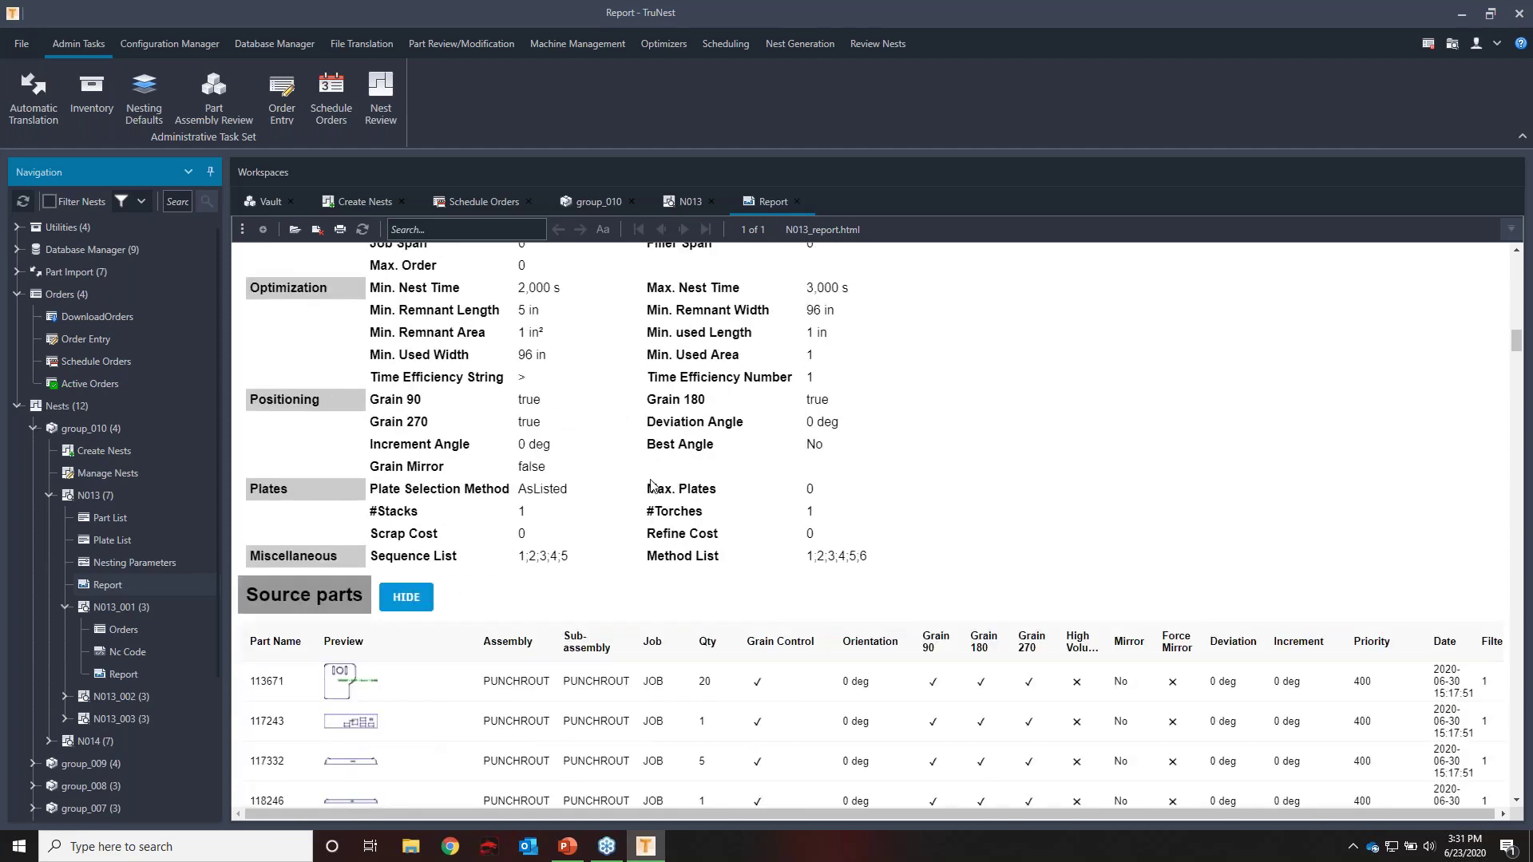
pyautogui.scroll(-4, 651, 485)
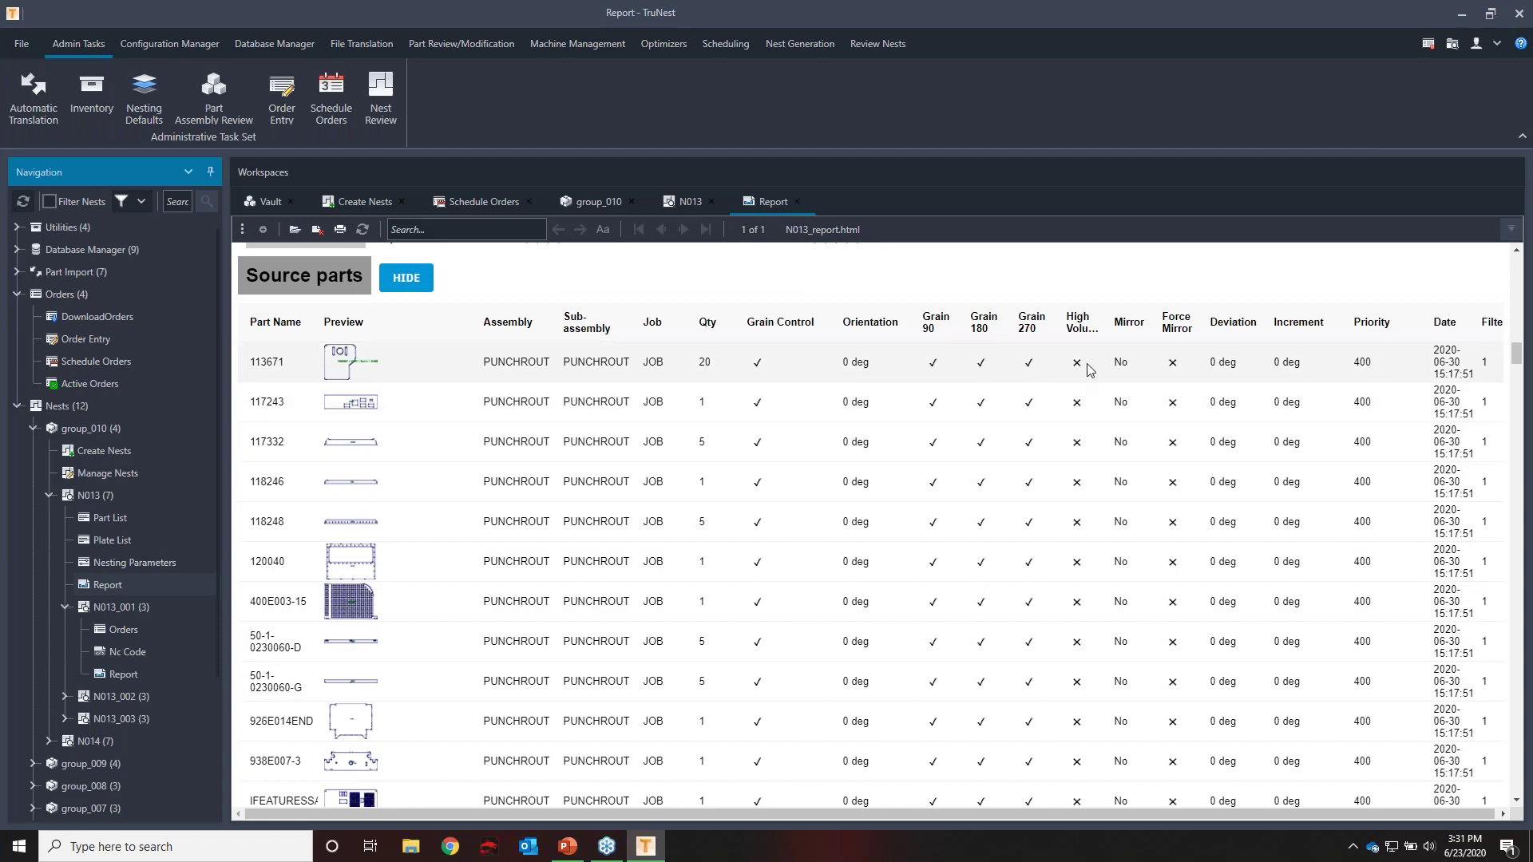
pyautogui.moveTo(719, 363); pyautogui.dragTo(698, 364)
pyautogui.scroll(-4, 739, 386)
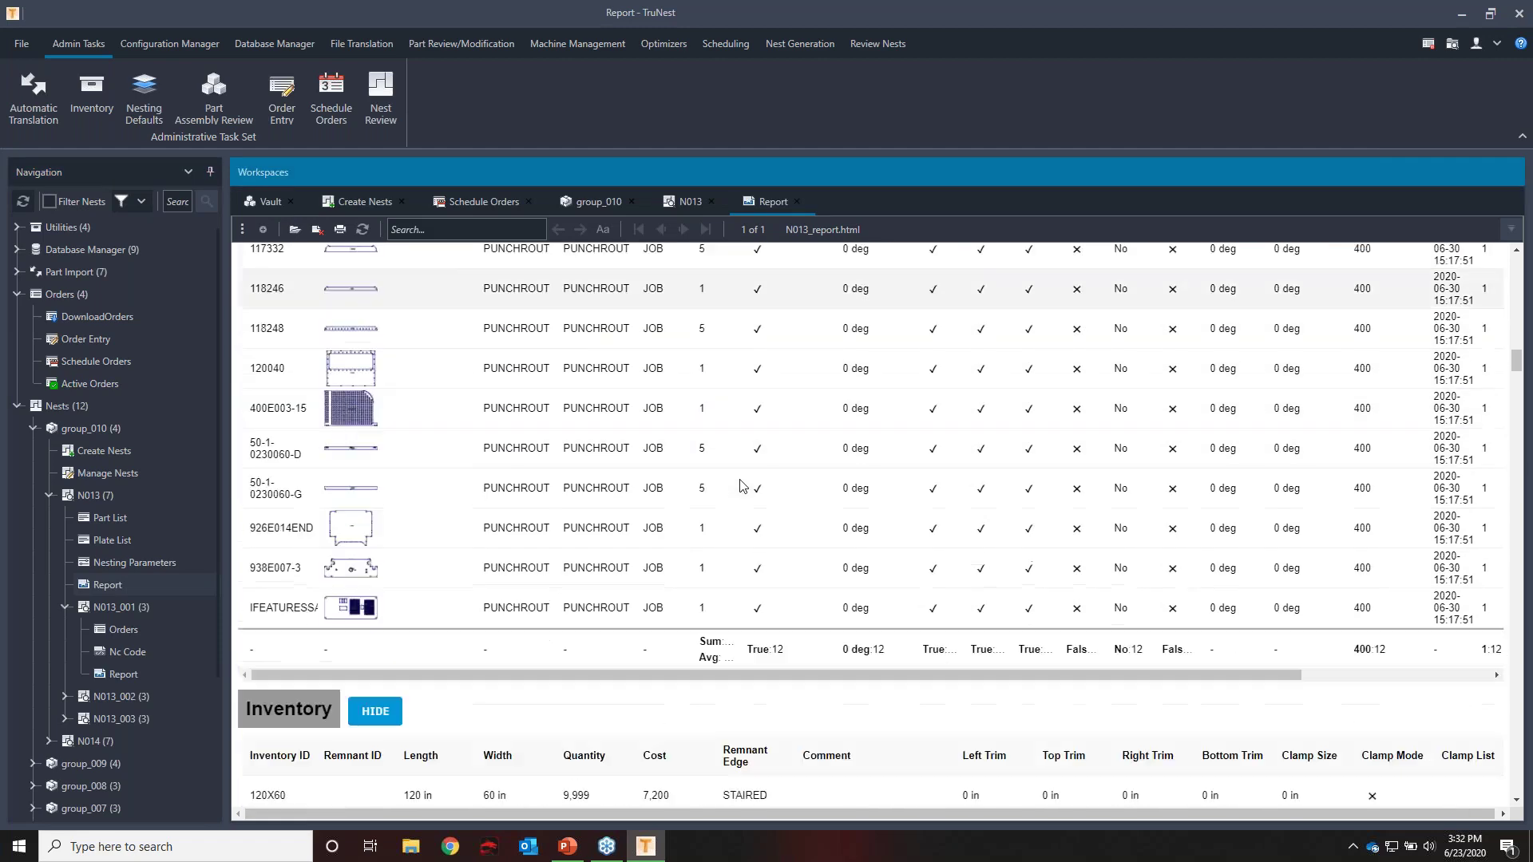
# Review the inventory table and the Sheet 1 details in the N013 report
pyautogui.scroll(-2, 734, 584)
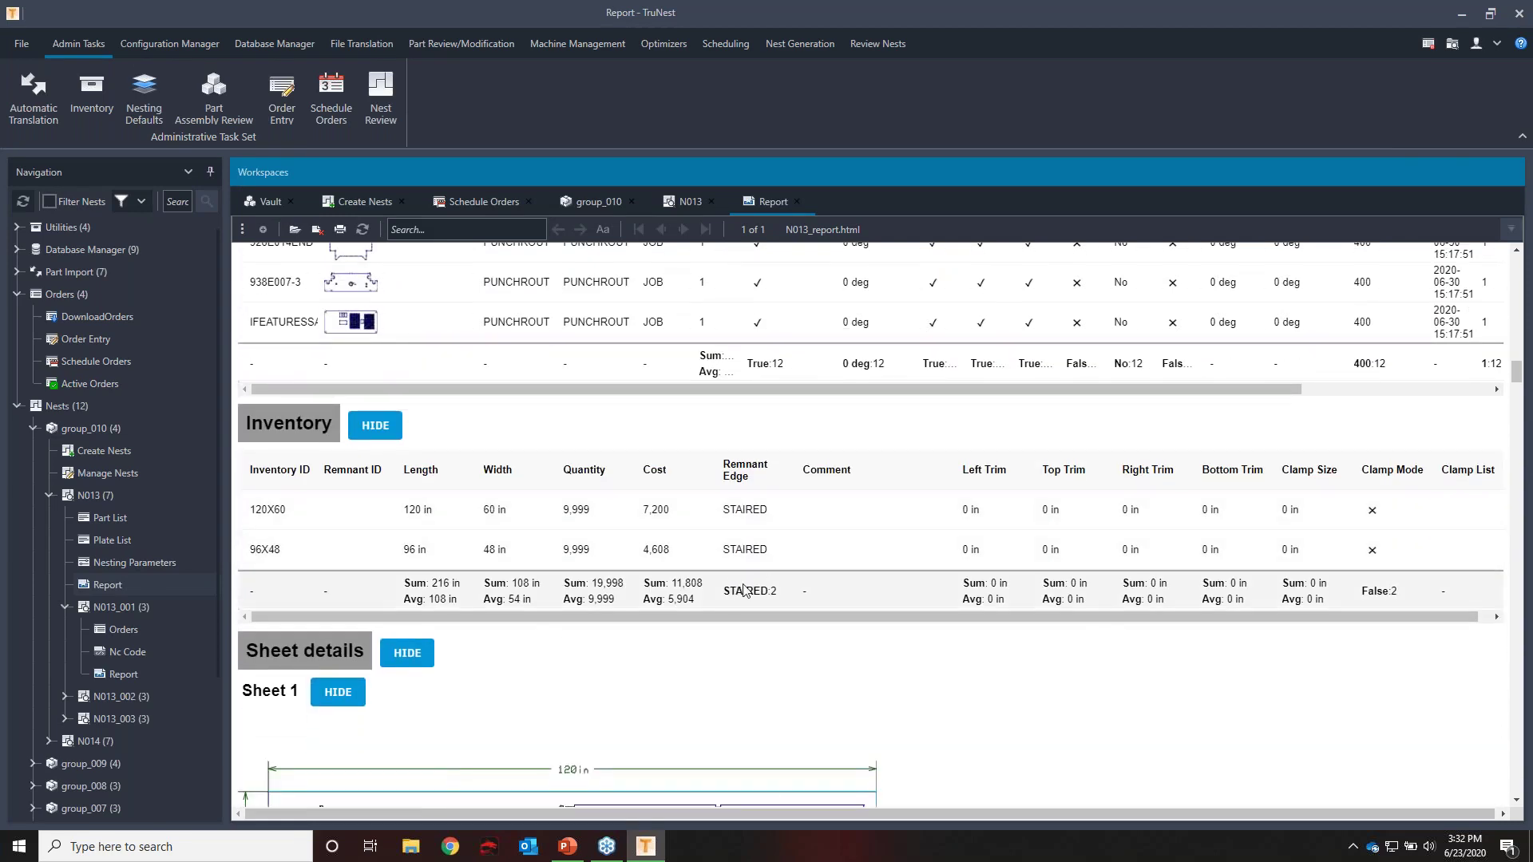
pyautogui.scroll(-5, 735, 585)
pyautogui.scroll(-3, 751, 583)
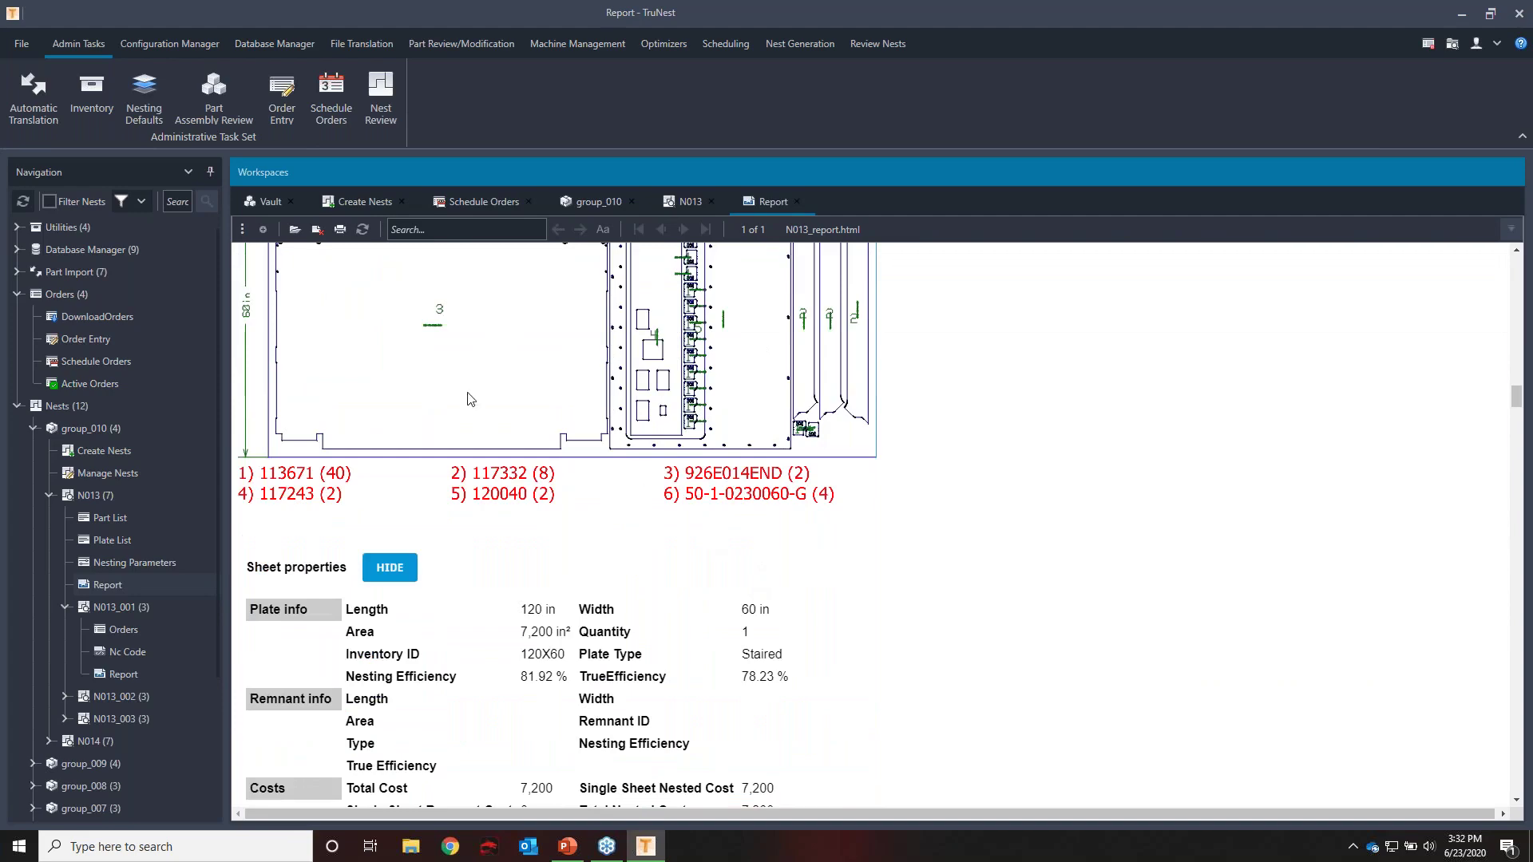
pyautogui.scroll(4, 792, 581)
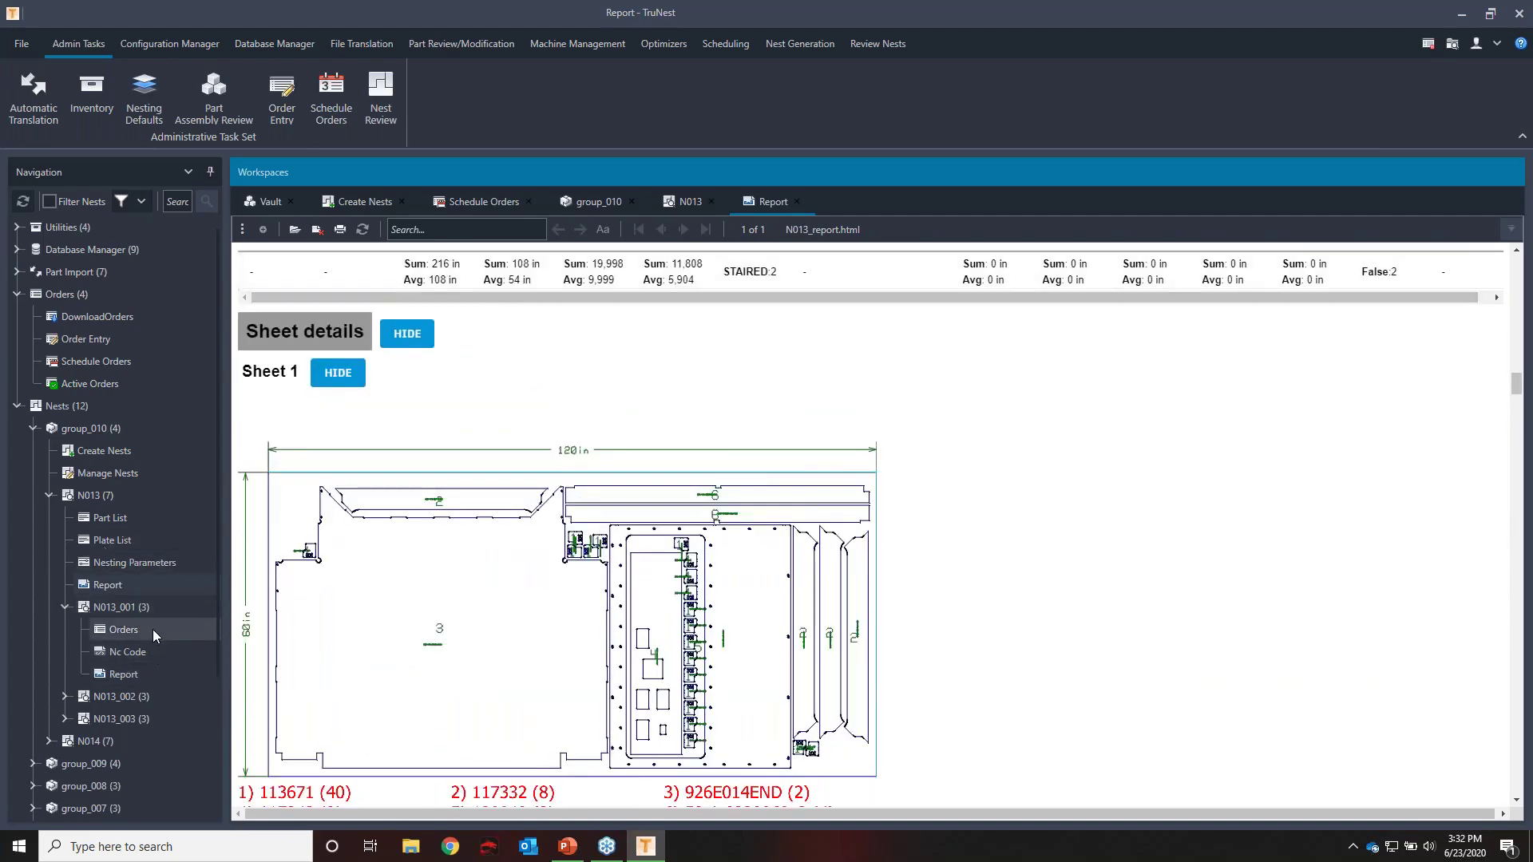
# Open the tool report of N013_001 and highlight the starred T01 entries for tools 2029 and 5005
pyautogui.click(124, 675)
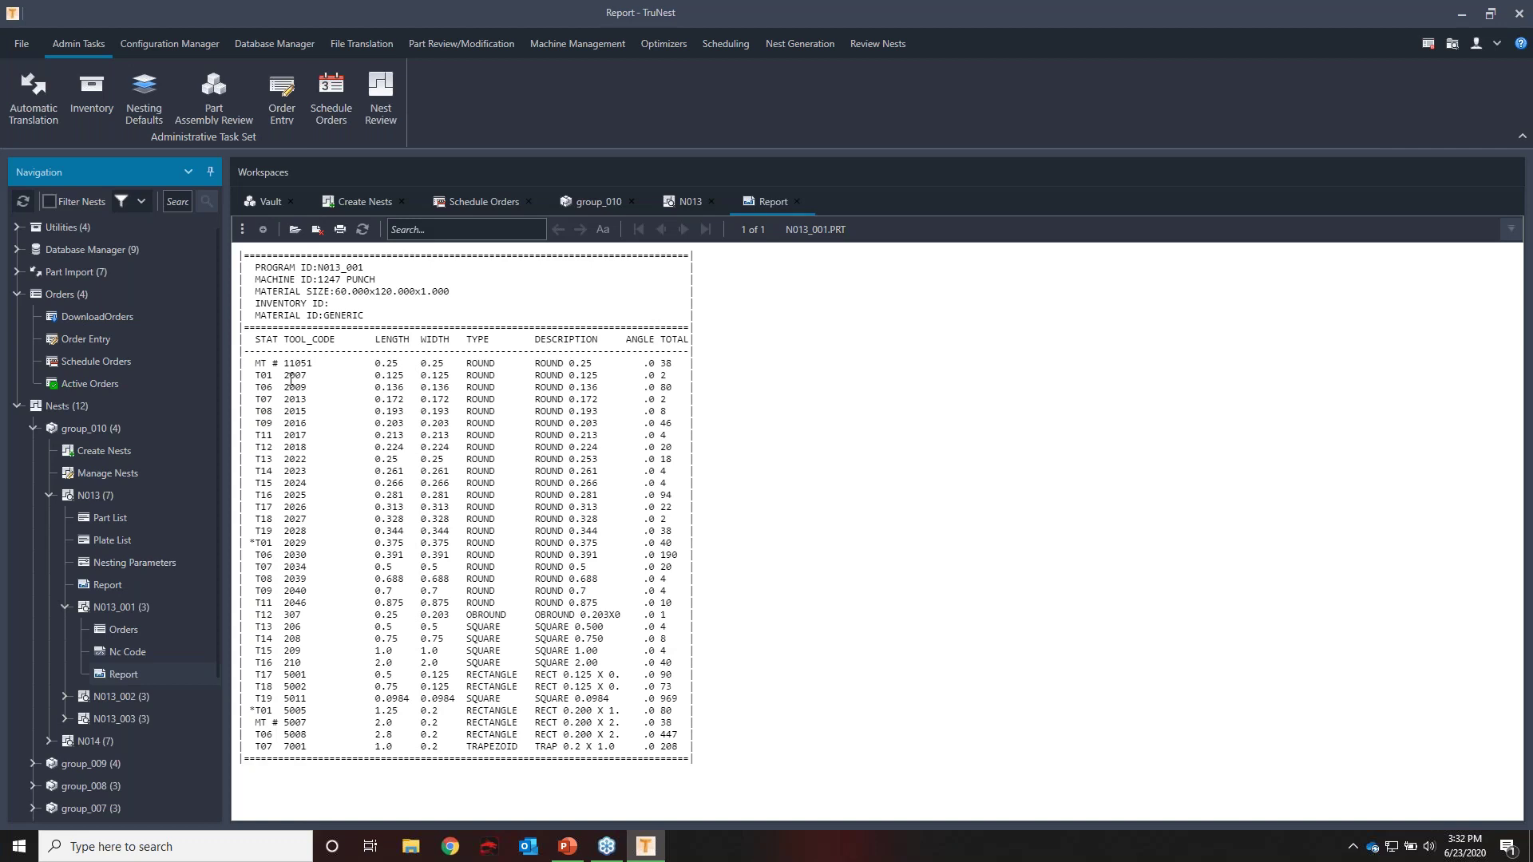
pyautogui.moveTo(250, 543); pyautogui.dragTo(312, 542)
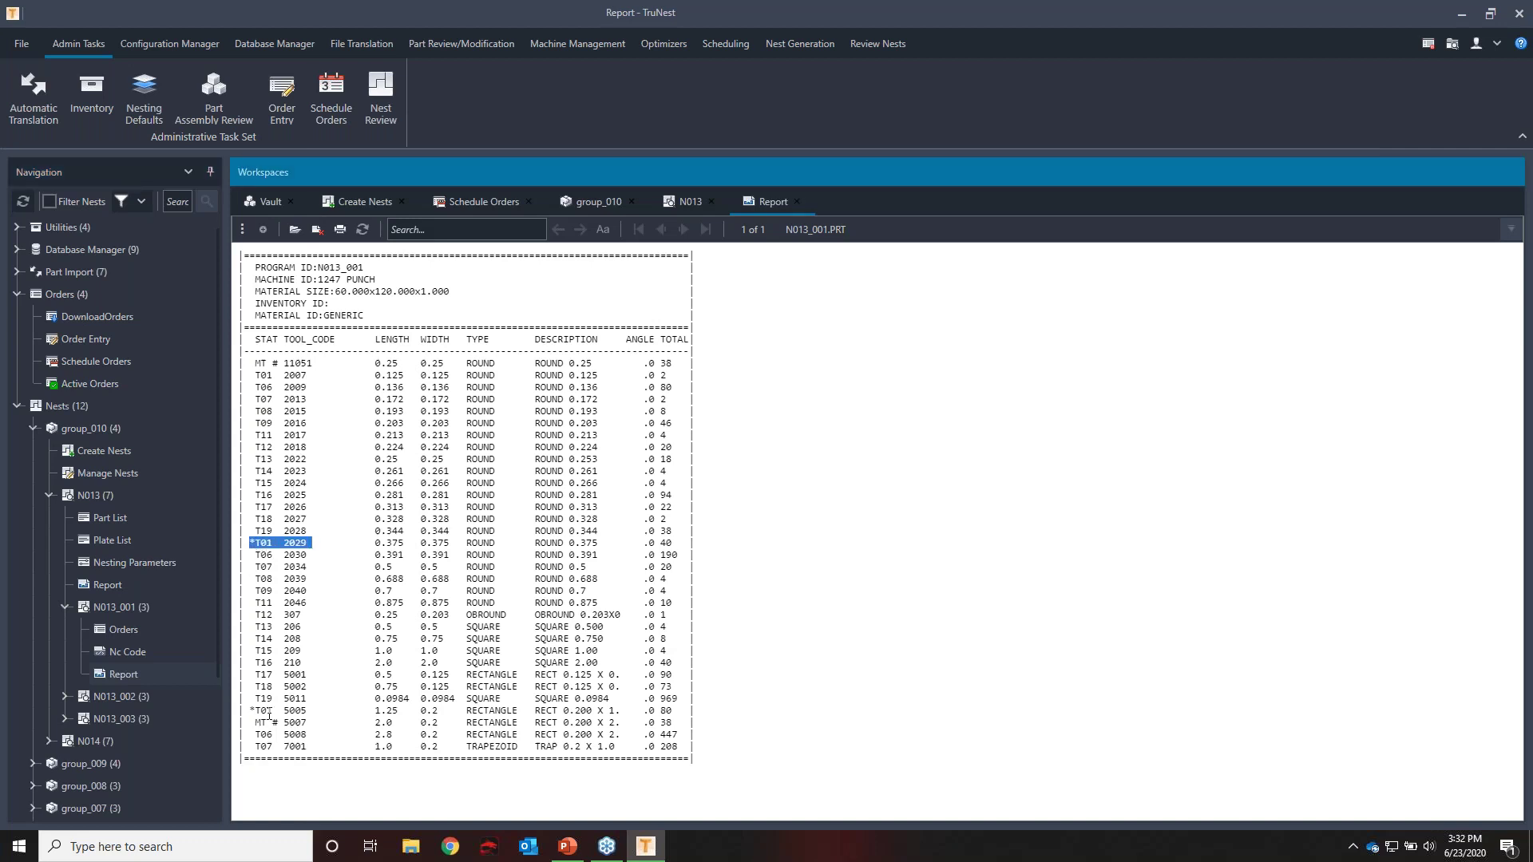
pyautogui.moveTo(250, 710); pyautogui.dragTo(312, 706)
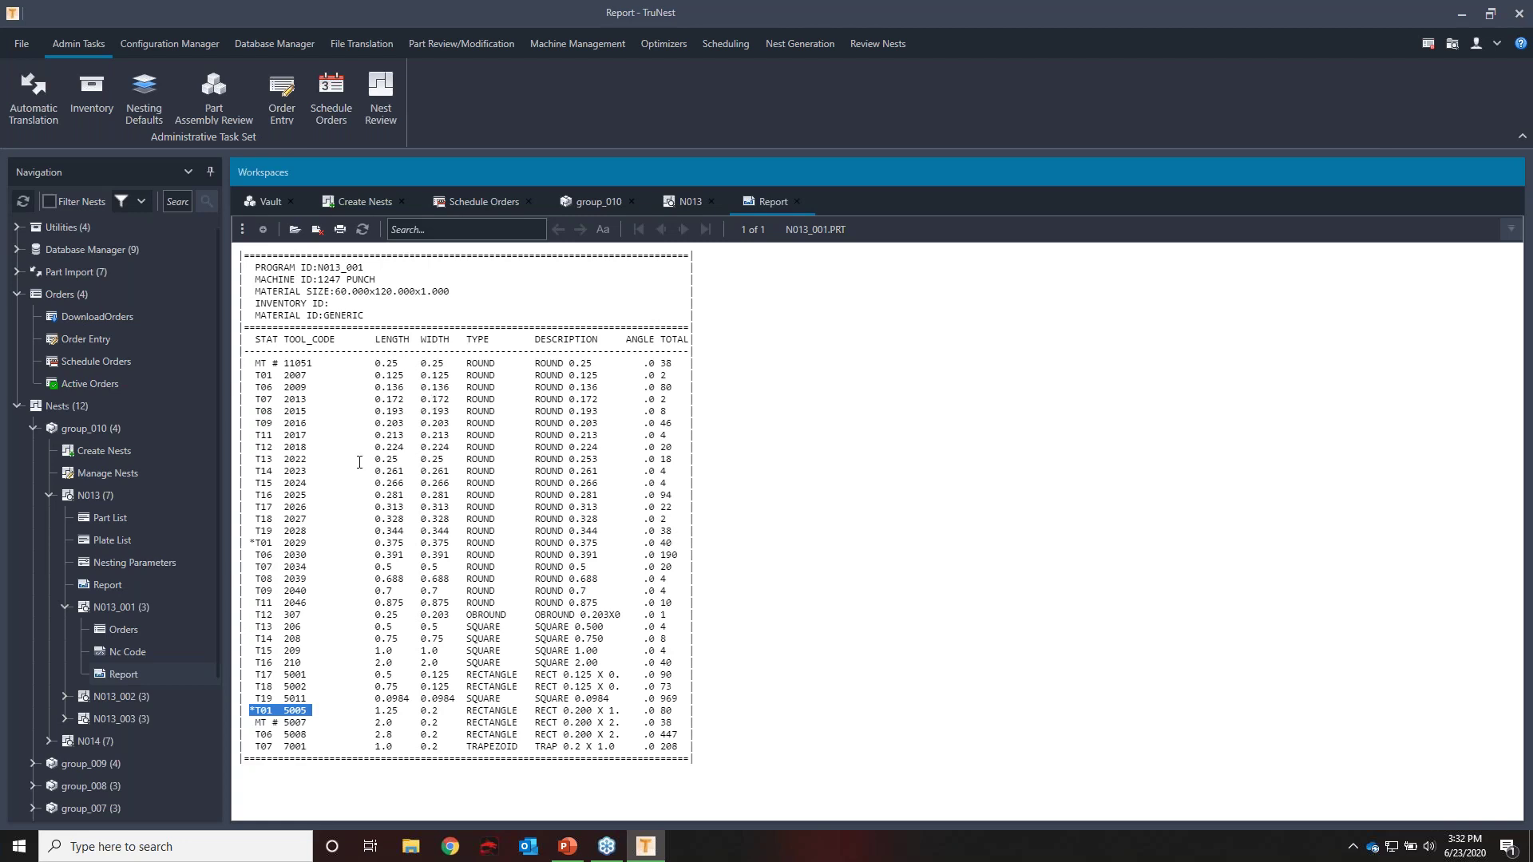
# Open the NC code of N013_001 and search it for g01, stepping through several matches
pyautogui.click(119, 652)
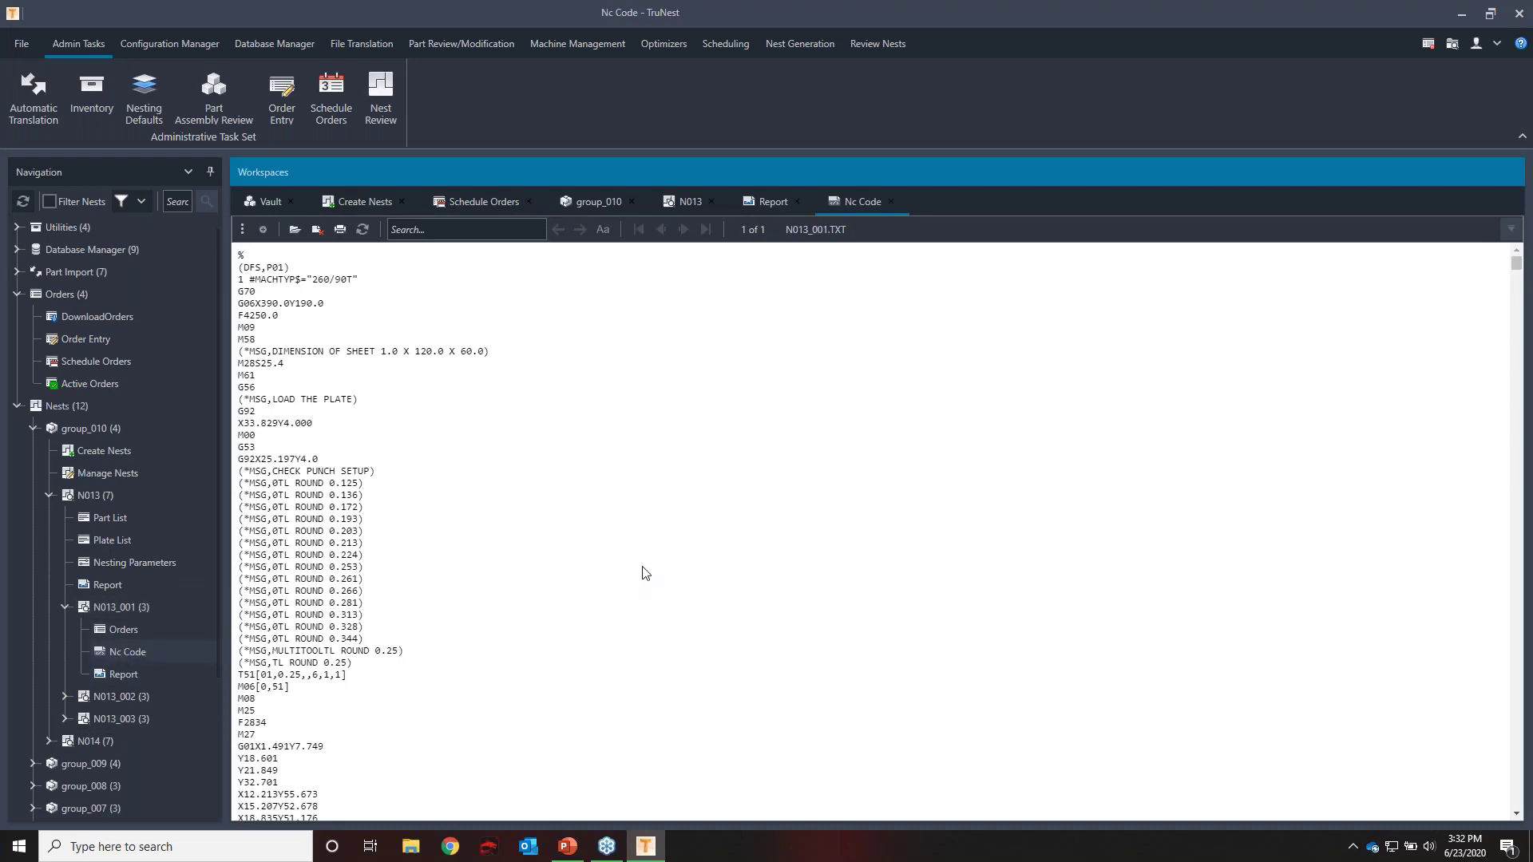
pyautogui.scroll(-9, 360, 303)
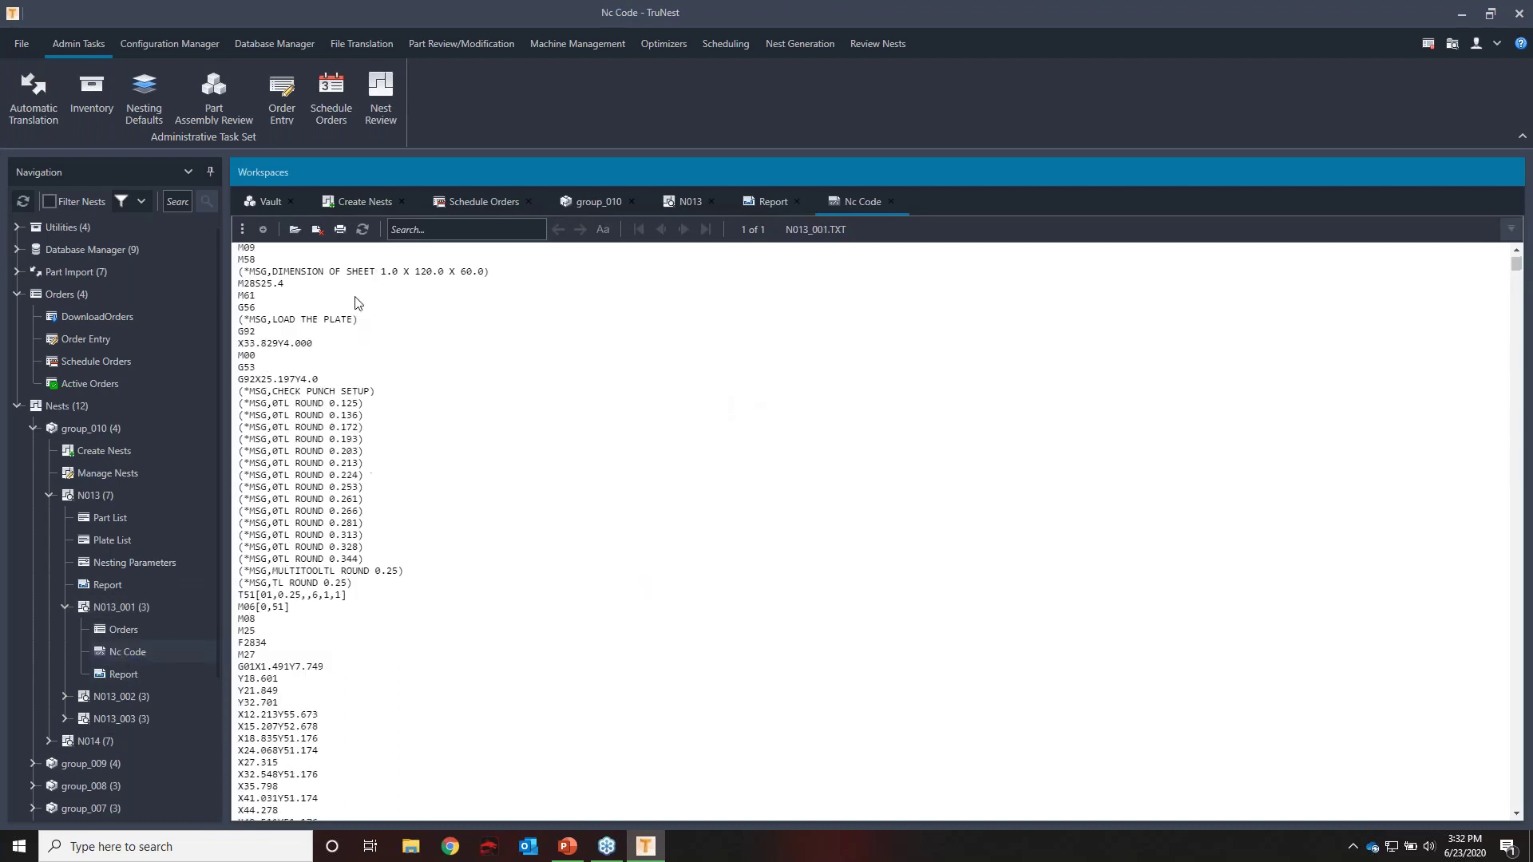
pyautogui.click(477, 233)
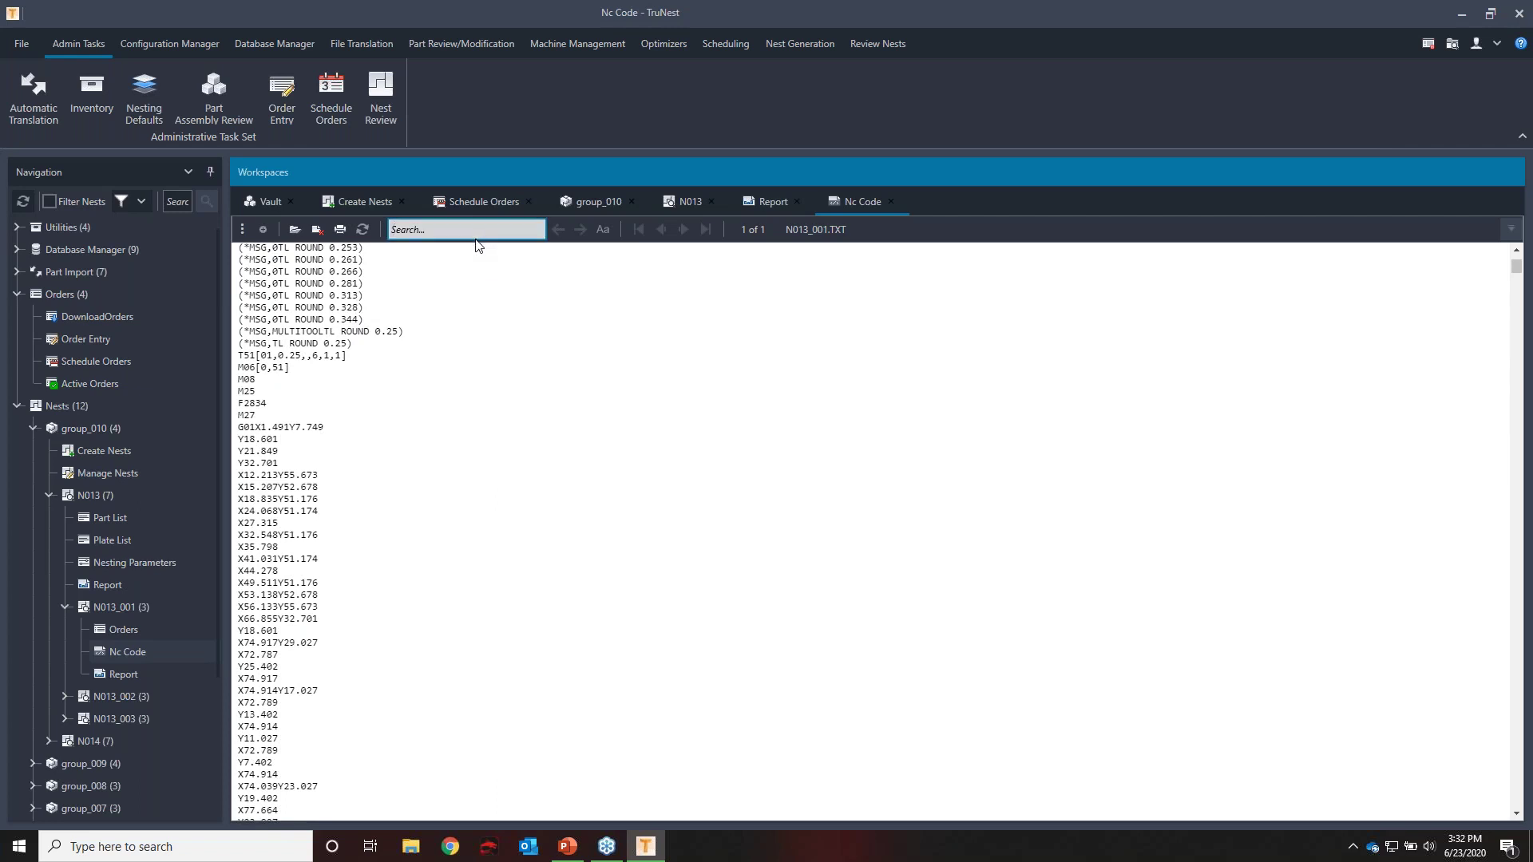
pyautogui.write('g01')
pyautogui.click(580, 230)
pyautogui.click(581, 230)
pyautogui.click(583, 232)
pyautogui.click(583, 231)
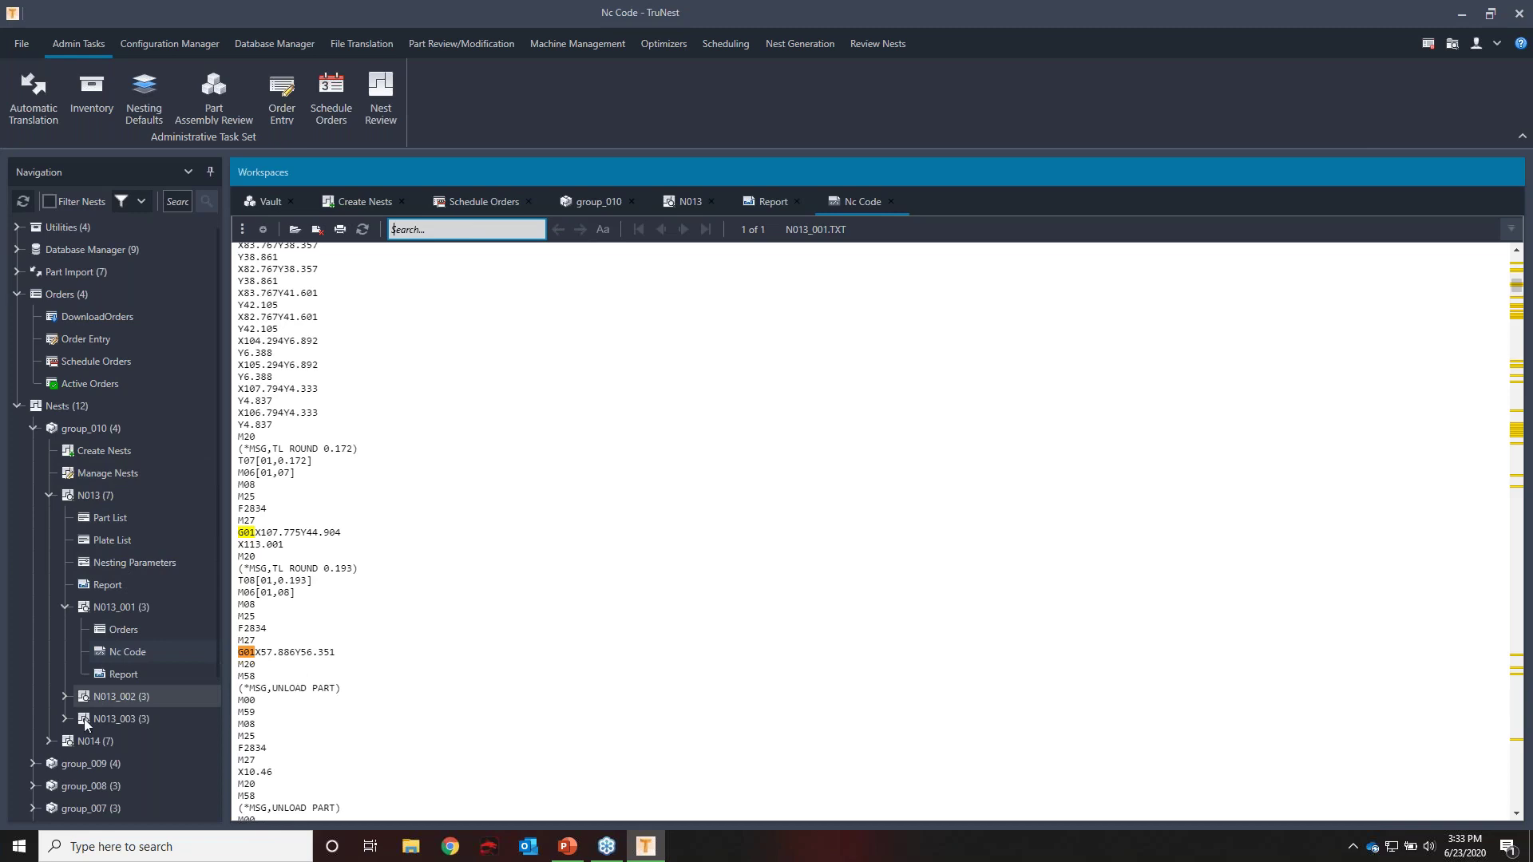
# Open the router tool report of sheet N014_001 under nest N014 and highlight the total for tool 1/8 at station T#4
pyautogui.click(49, 741)
pyautogui.click(50, 497)
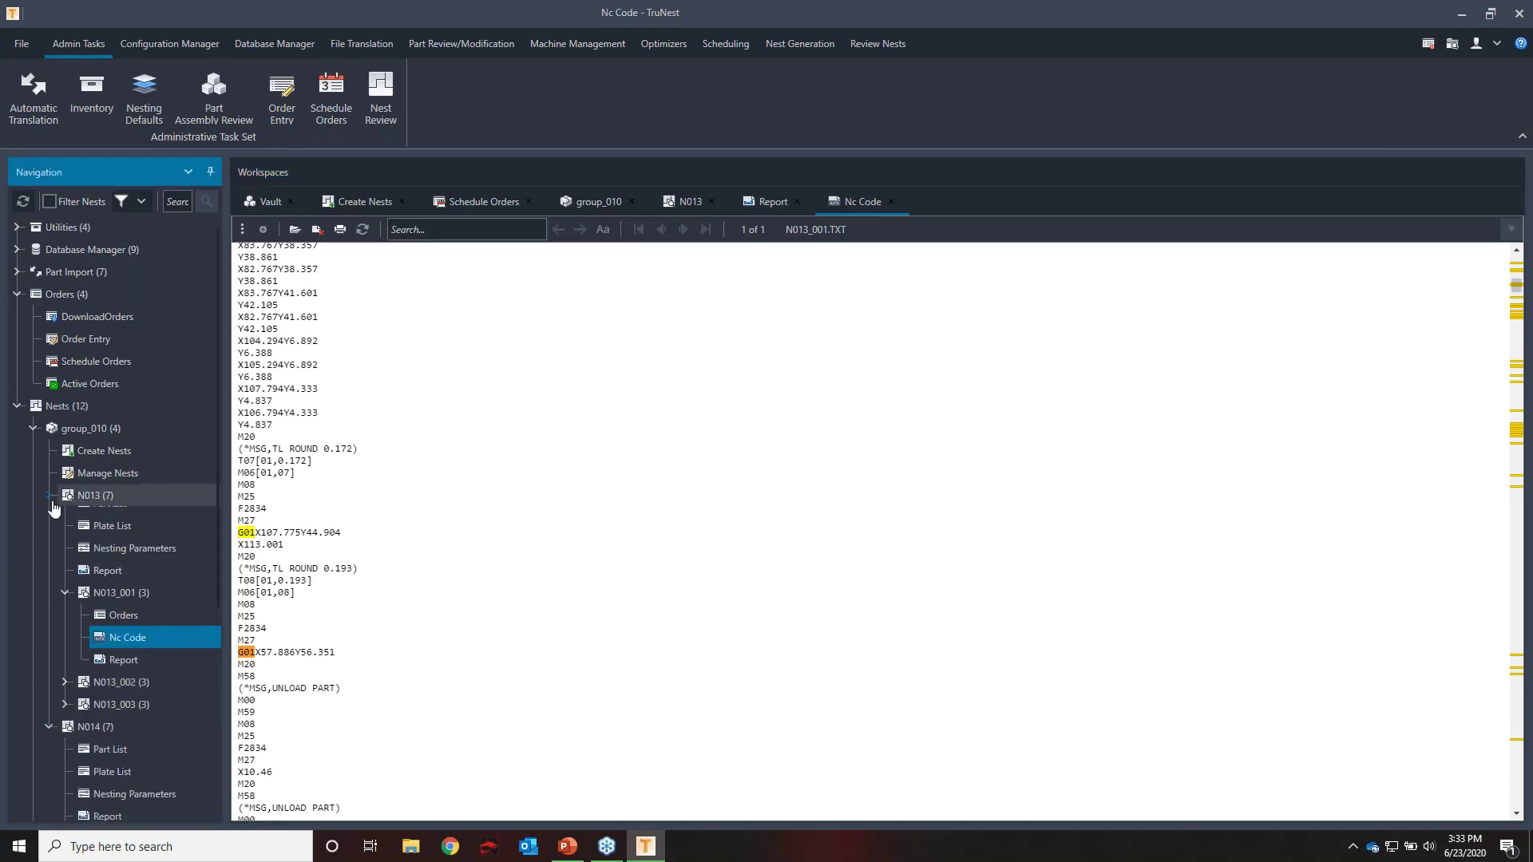
pyautogui.click(65, 630)
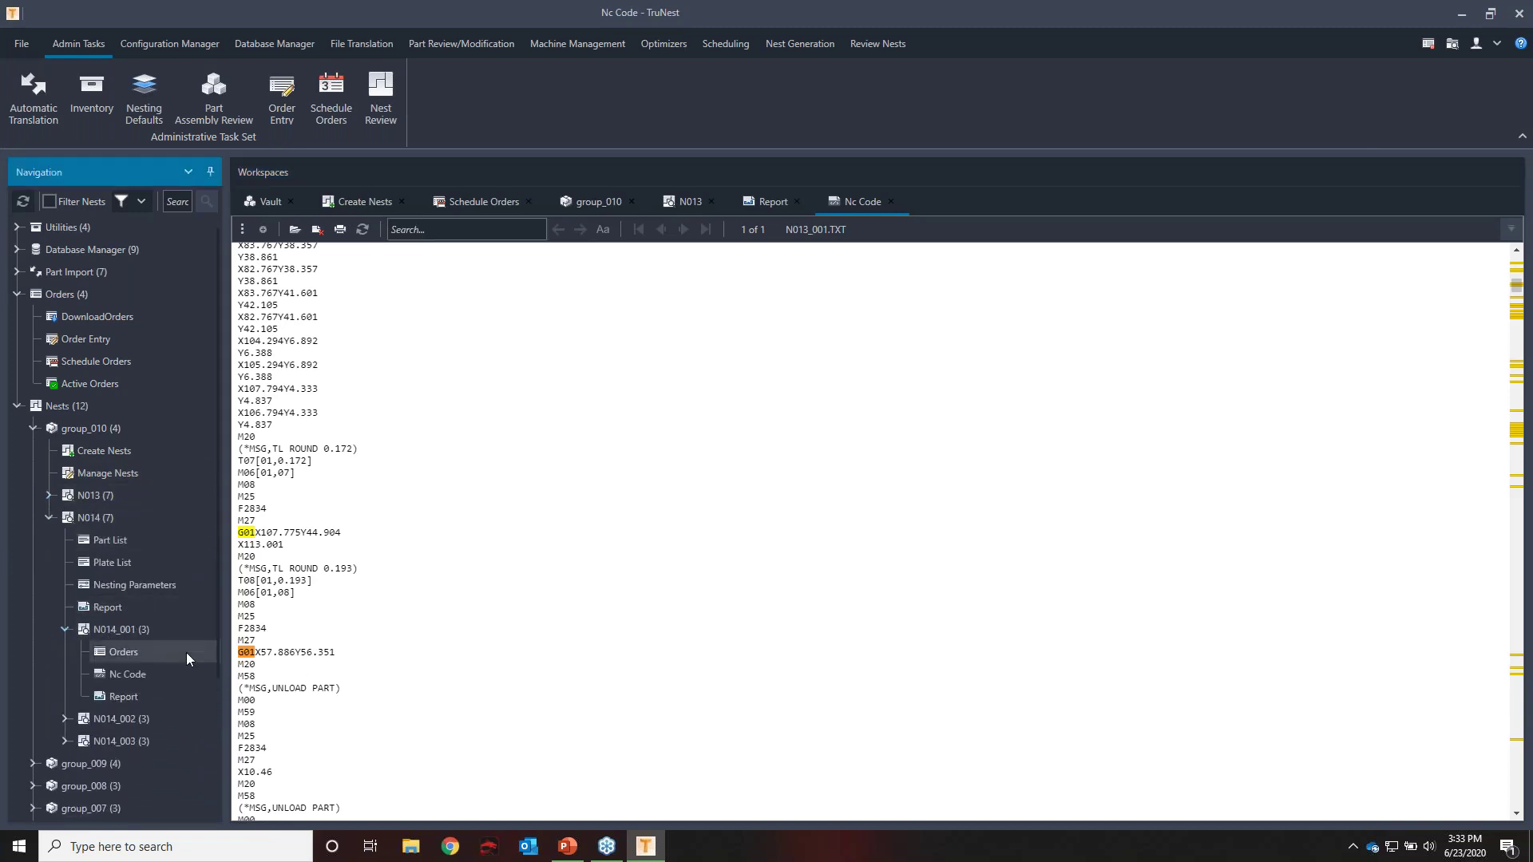
pyautogui.click(149, 700)
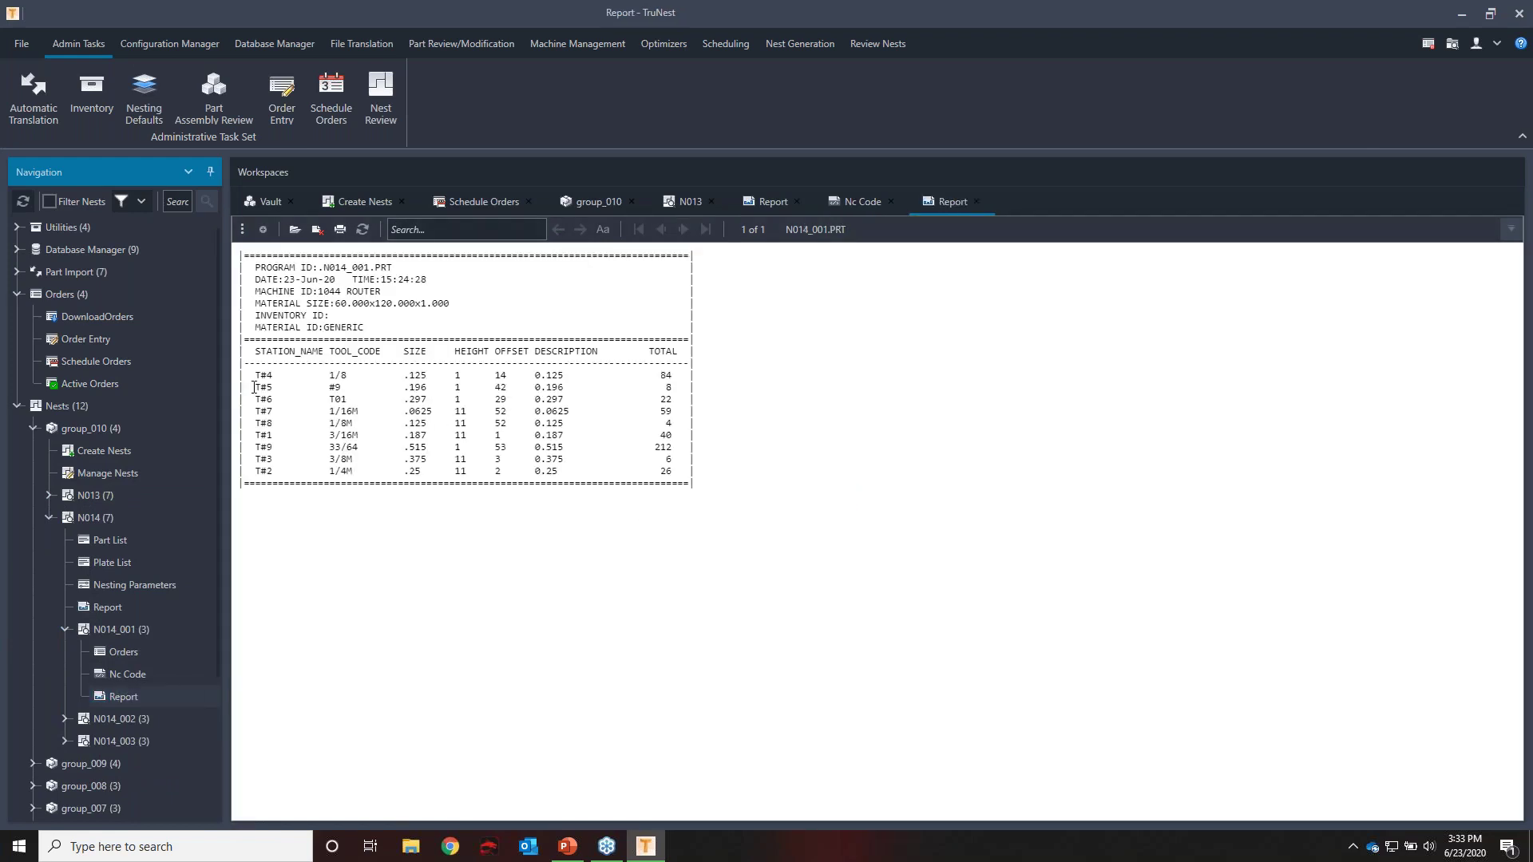
pyautogui.click(677, 373)
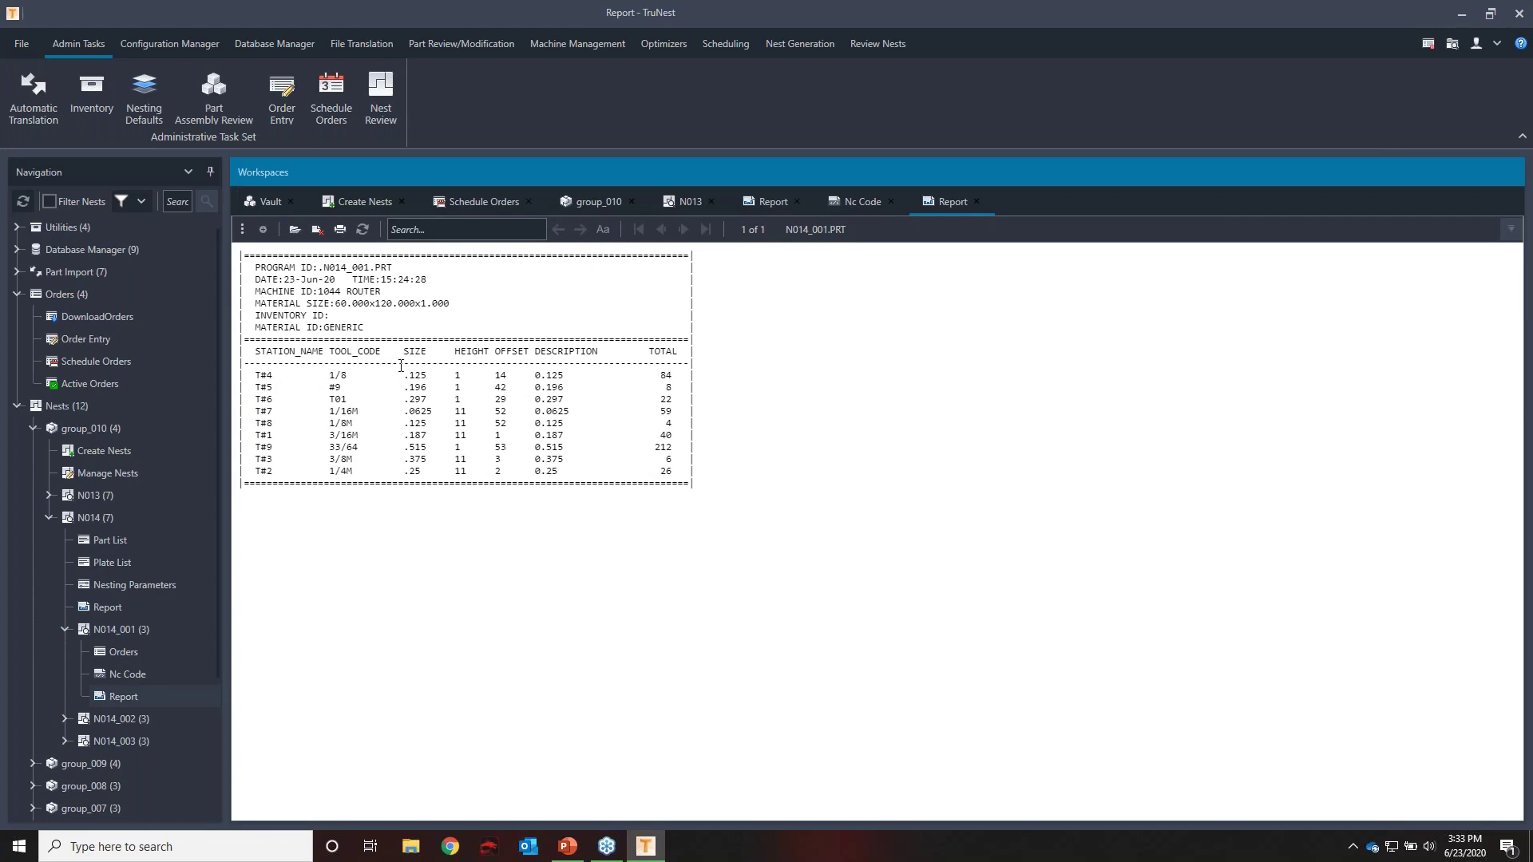
pyautogui.moveTo(686, 375); pyautogui.dragTo(662, 373)
pyautogui.click(103, 699)
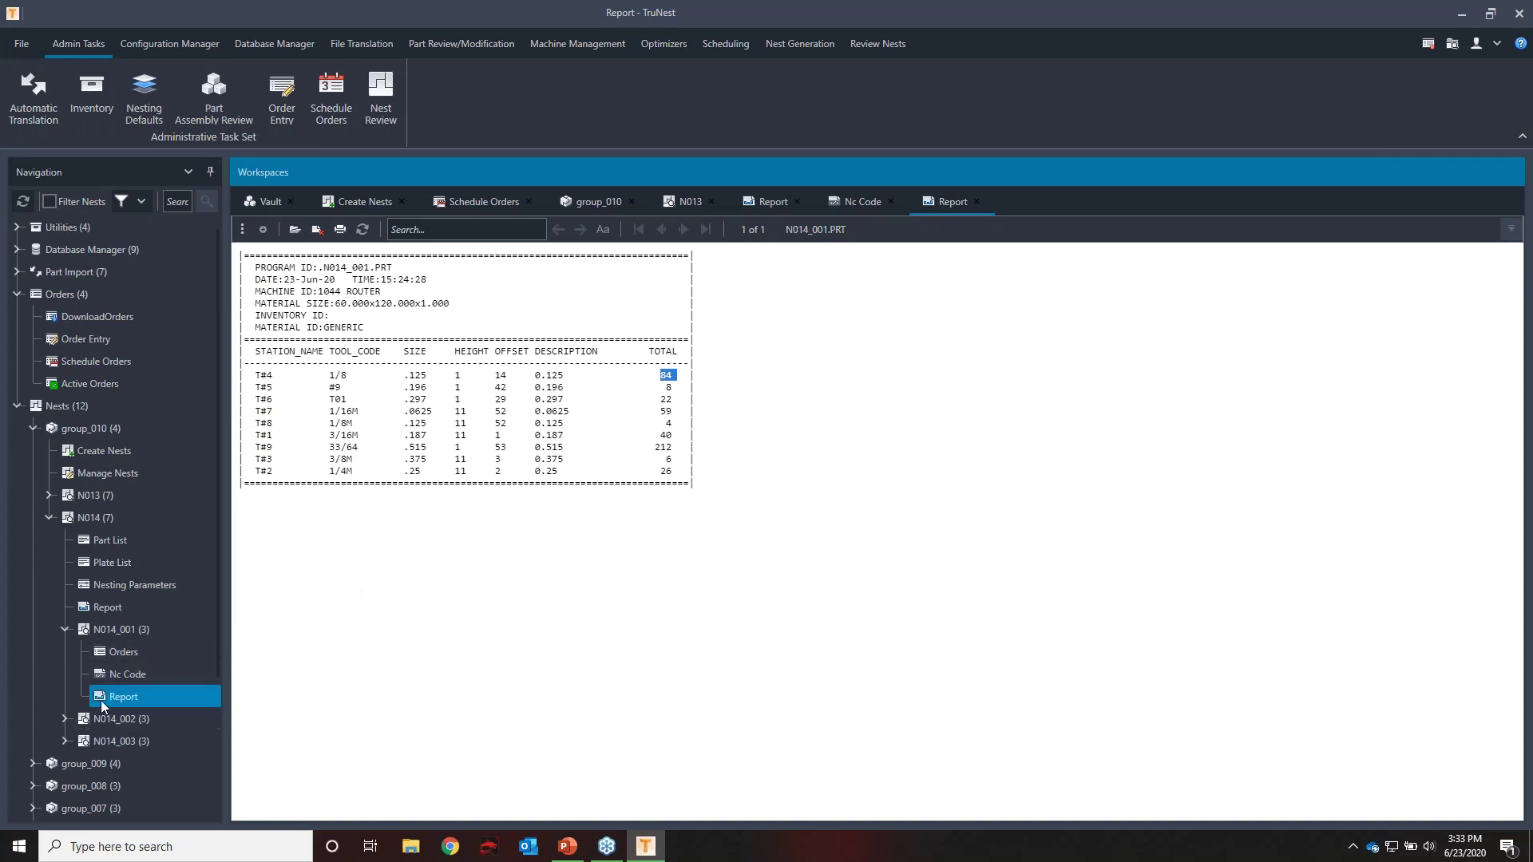
# View the NC code of N014_001, and highlight the Status, Nst and Tru values in group_010's Manage Nests list
pyautogui.click(142, 674)
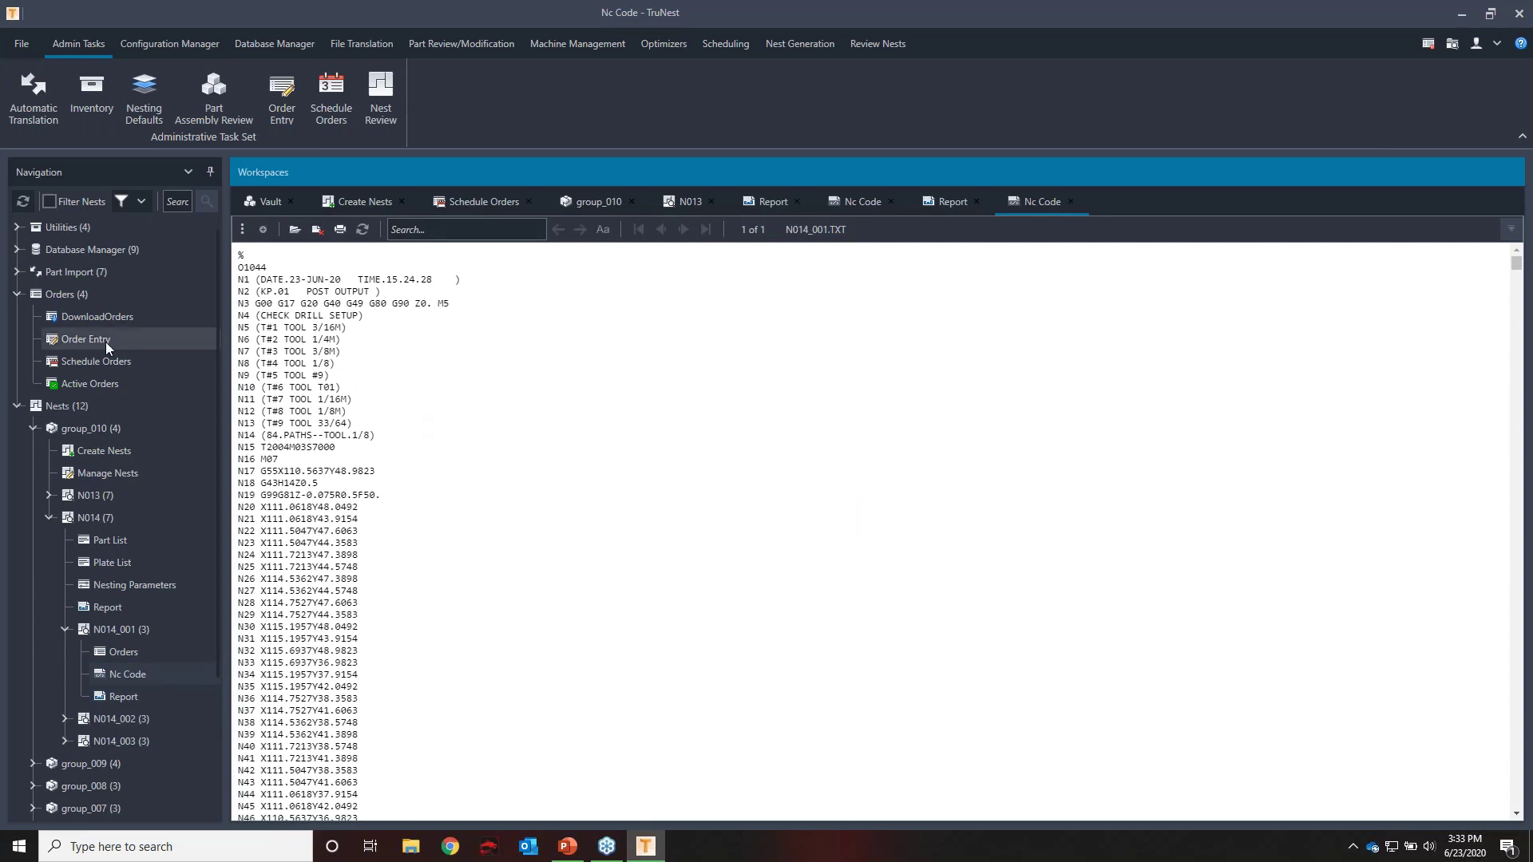
pyautogui.click(103, 473)
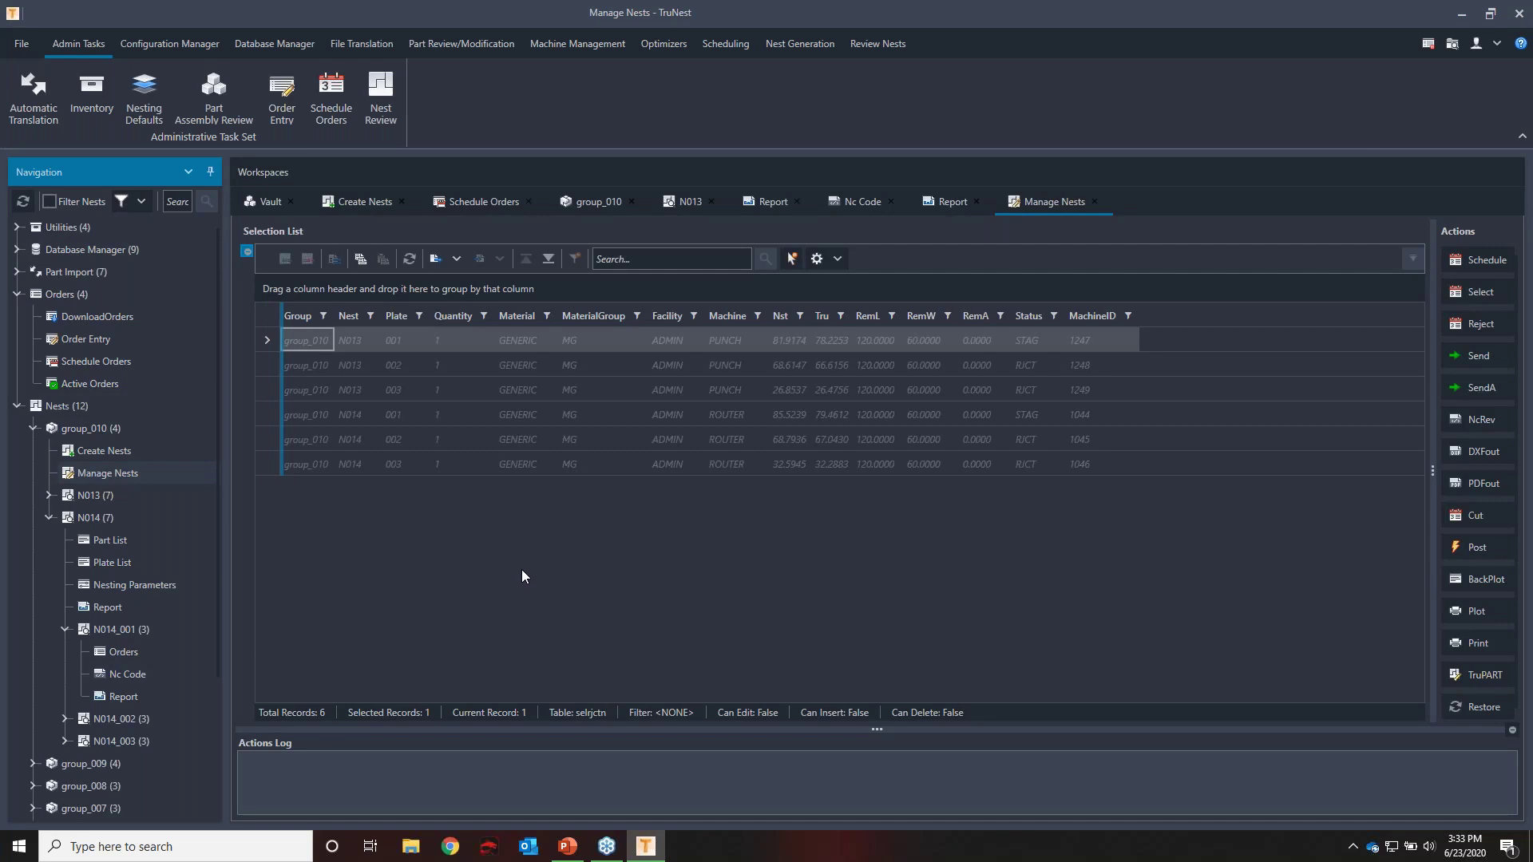
pyautogui.moveTo(273, 468); pyautogui.dragTo(270, 343)
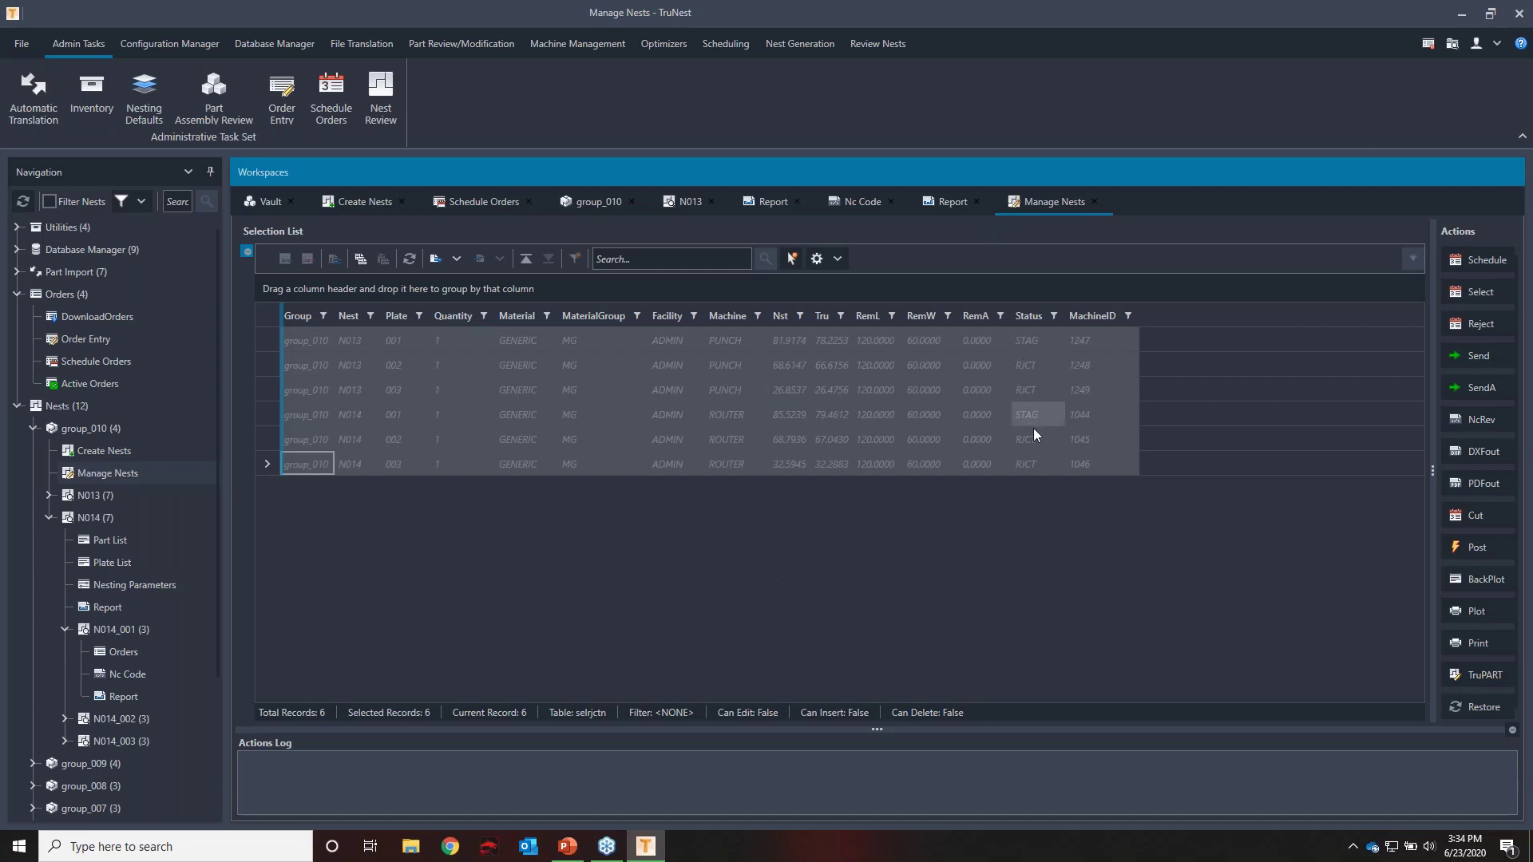
pyautogui.click(1039, 466)
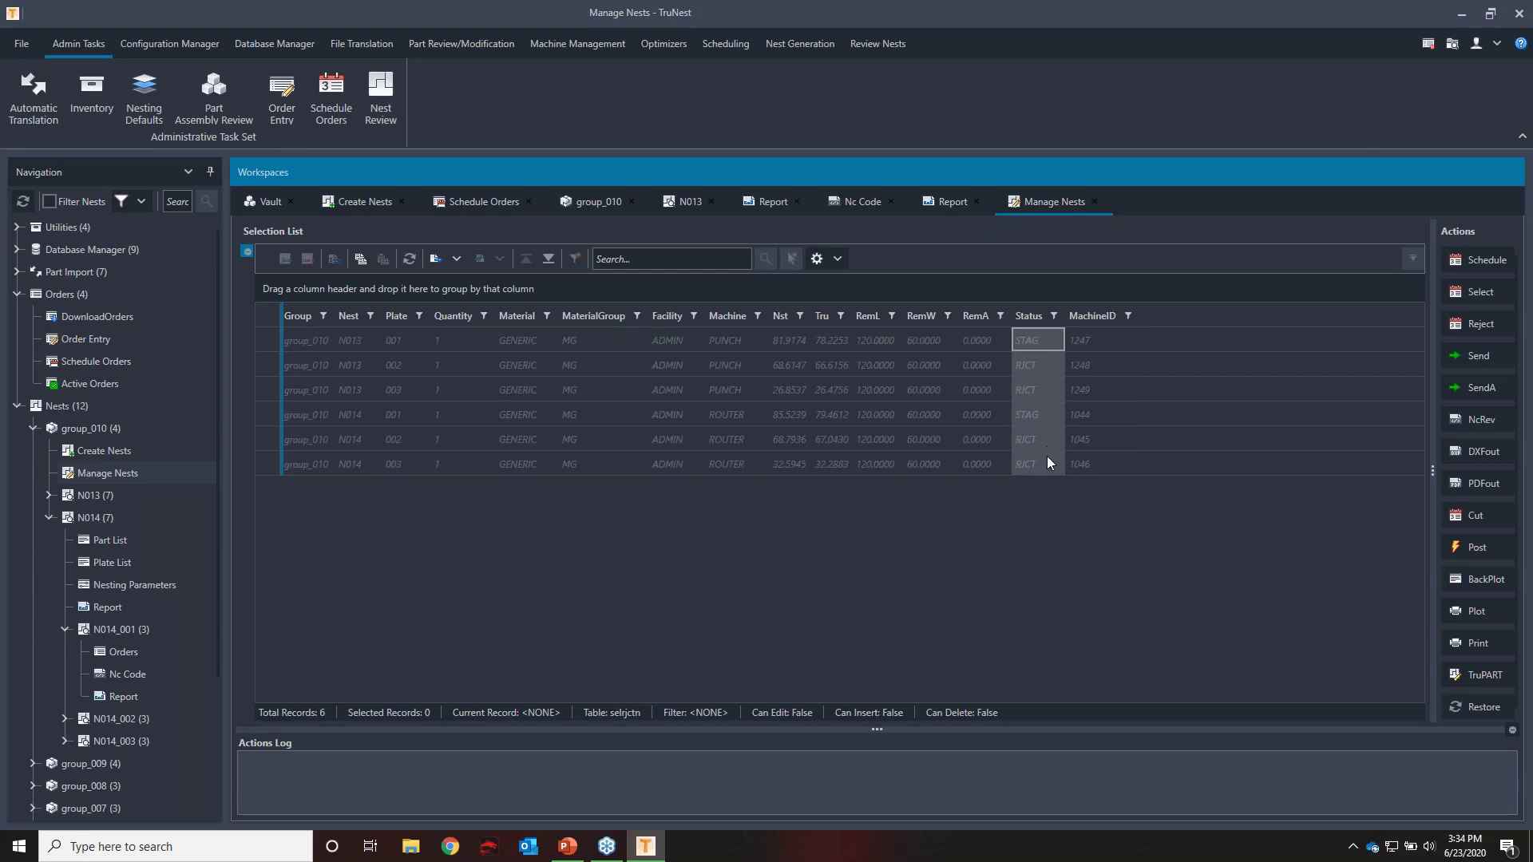
pyautogui.click(788, 347)
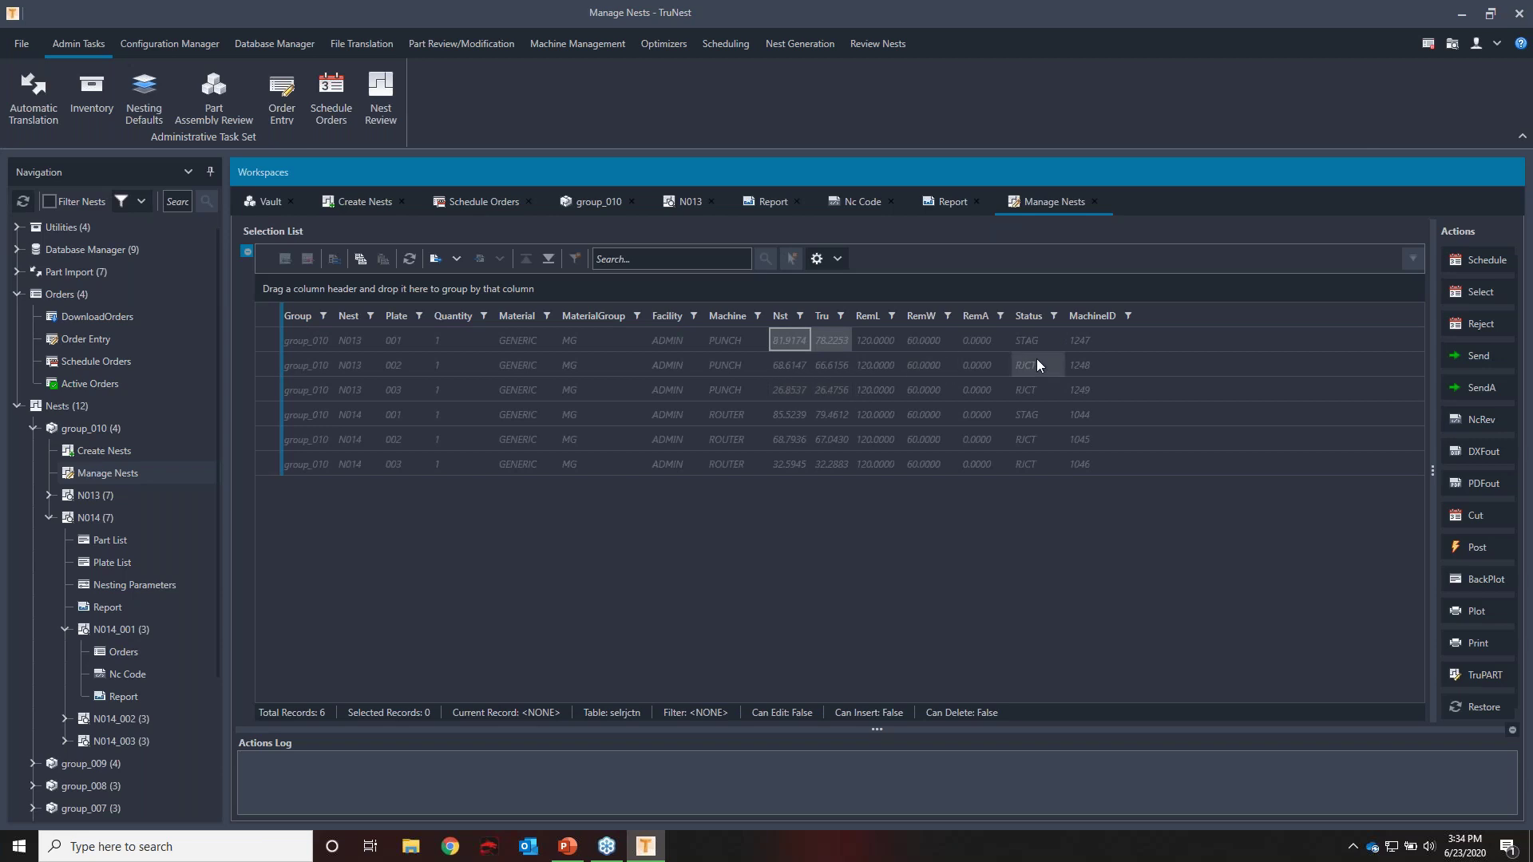
pyautogui.click(803, 413)
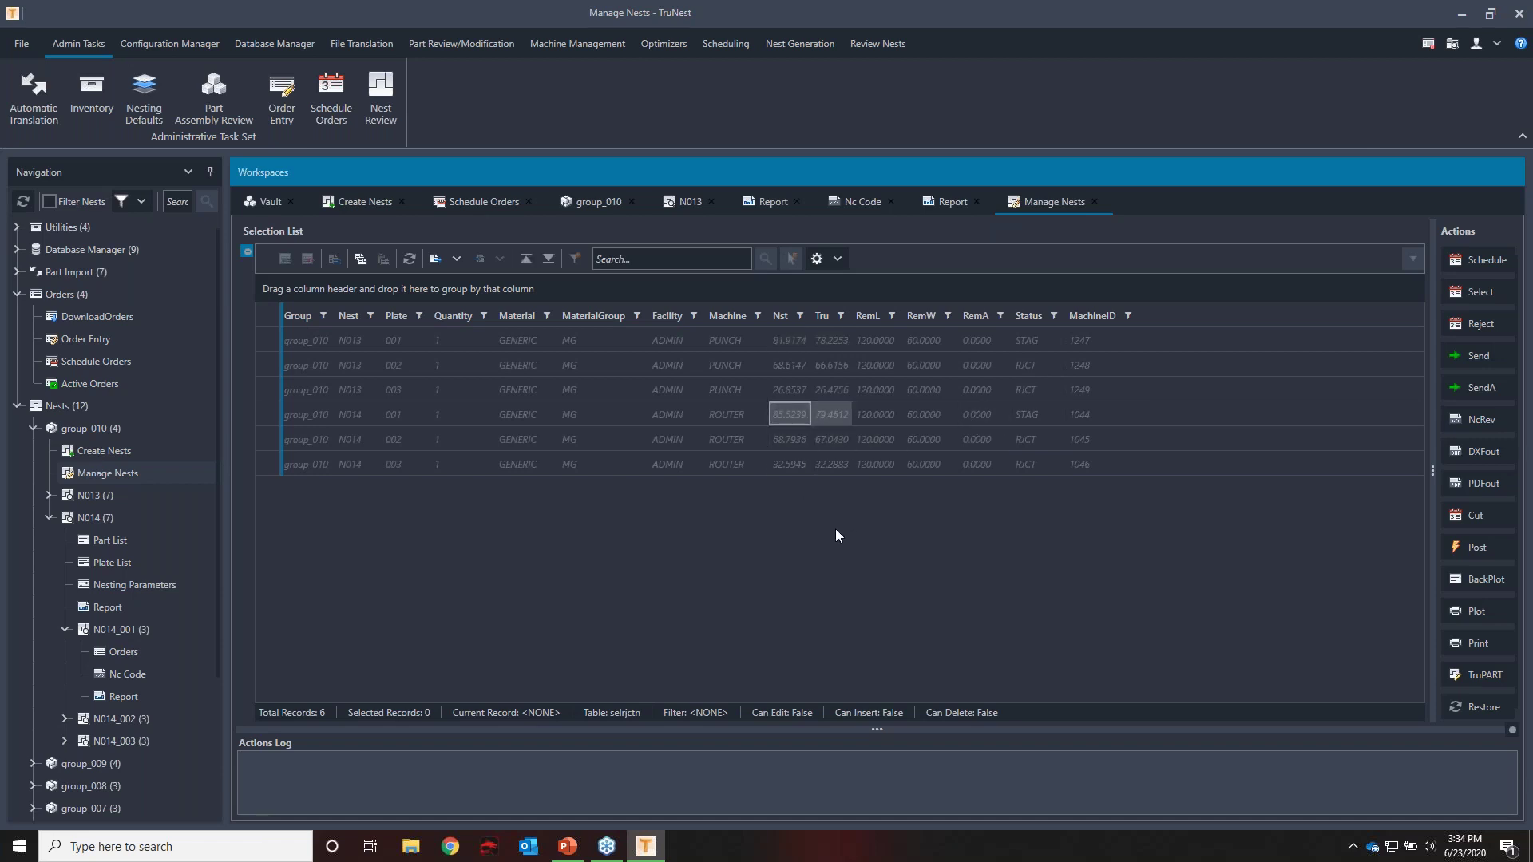
# Backplot plate 001 of punch nest N013 and examine the tool hits along the part edges up close
pyautogui.click(268, 393)
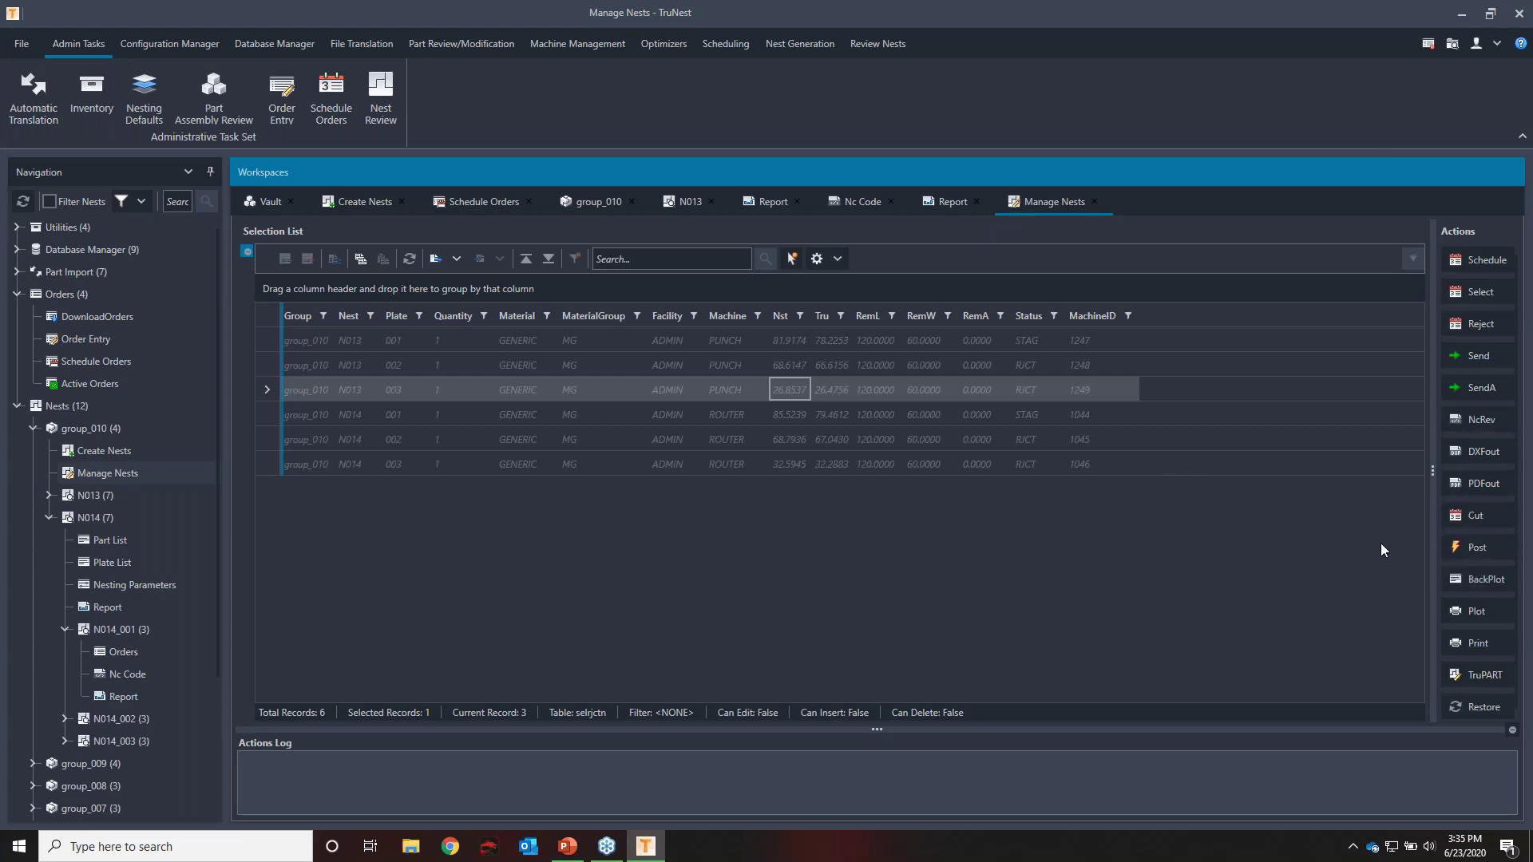
pyautogui.click(272, 340)
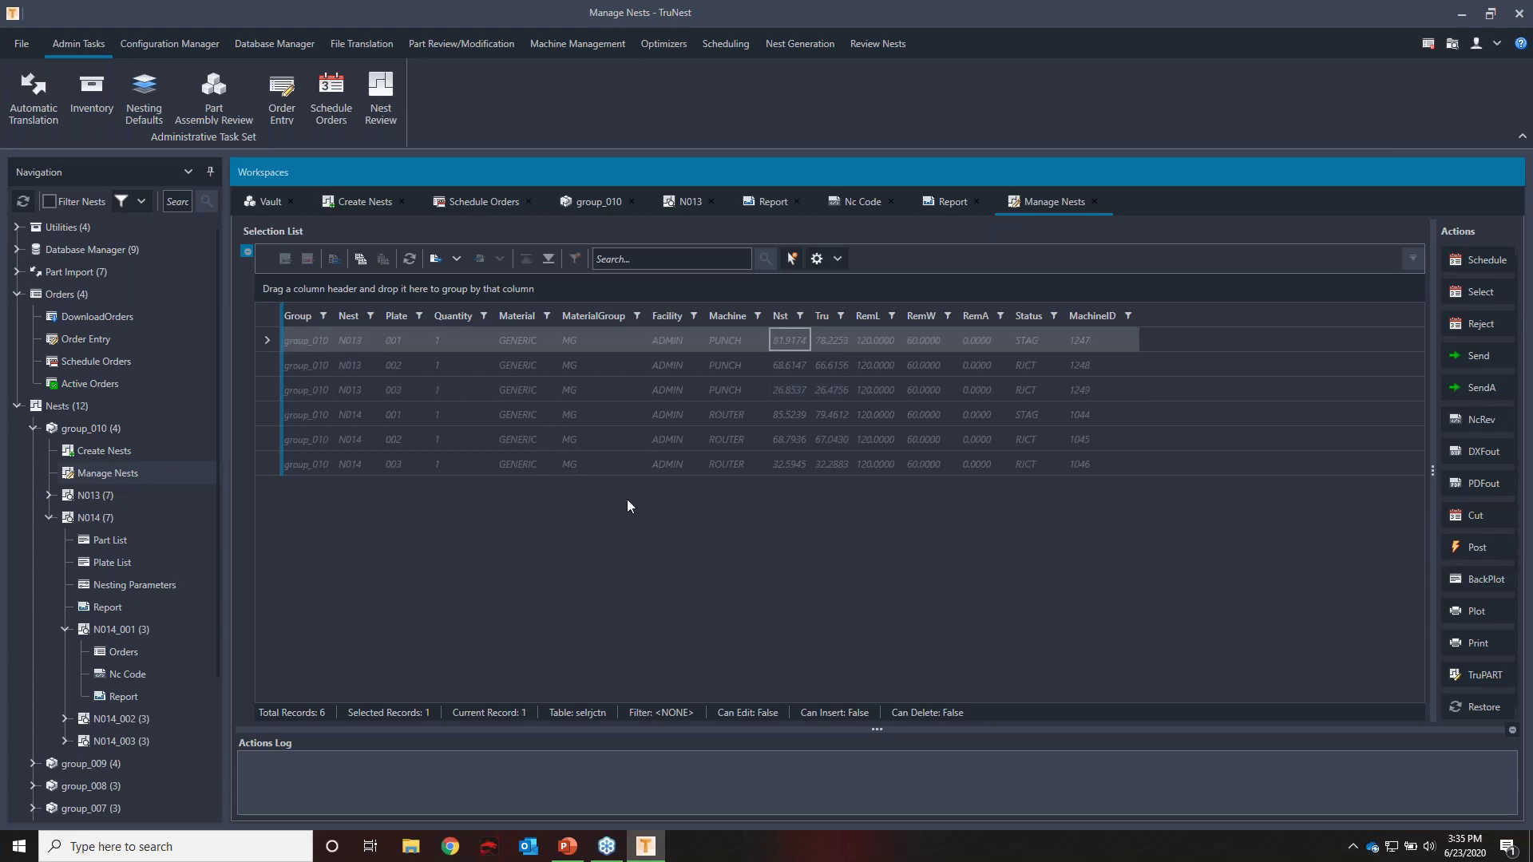
pyautogui.click(1483, 579)
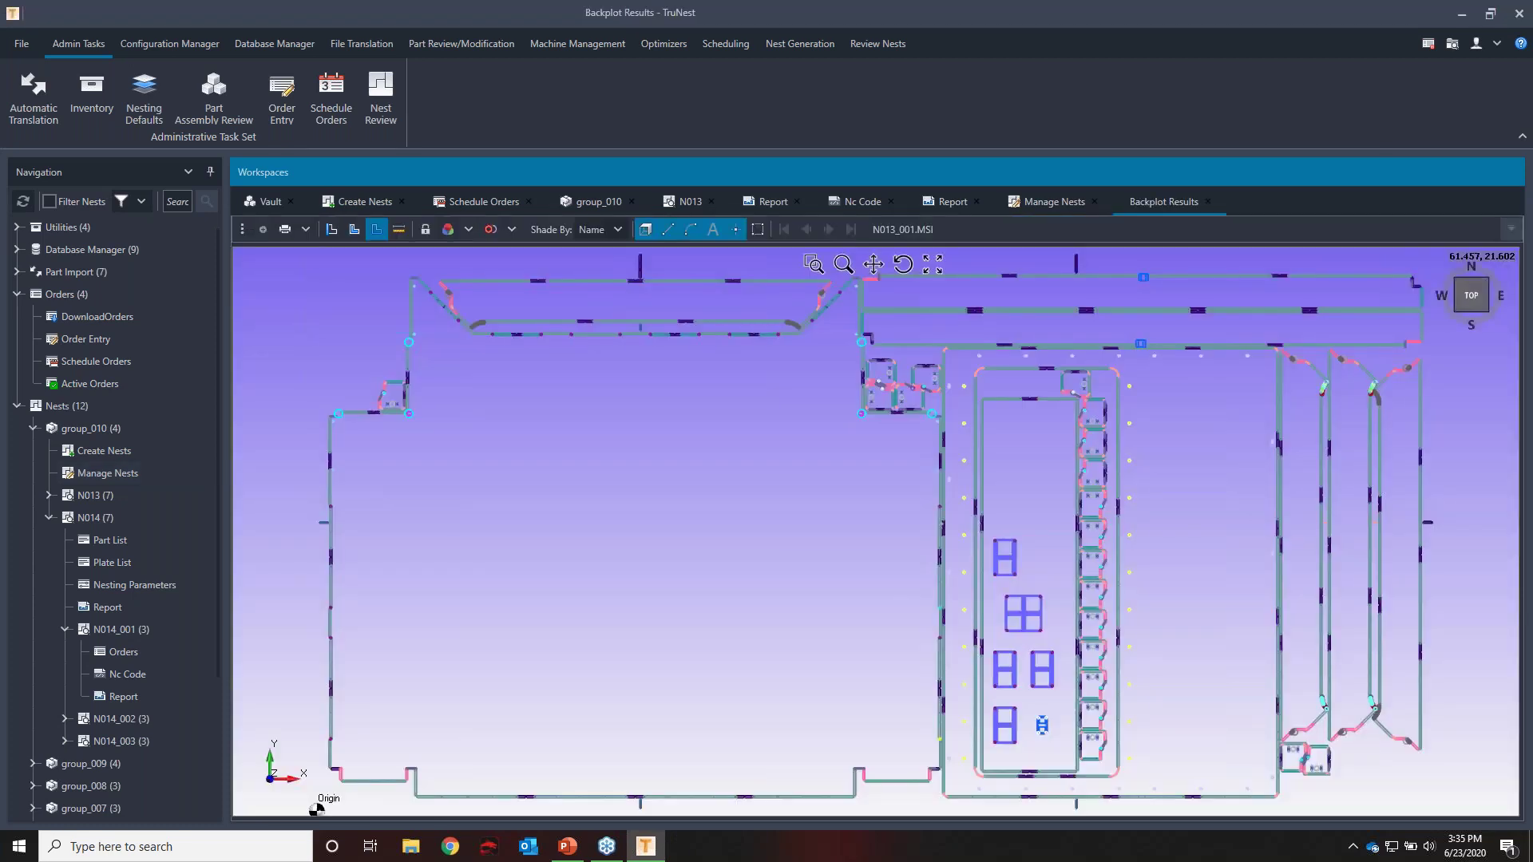
pyautogui.scroll(-1, 674, 427)
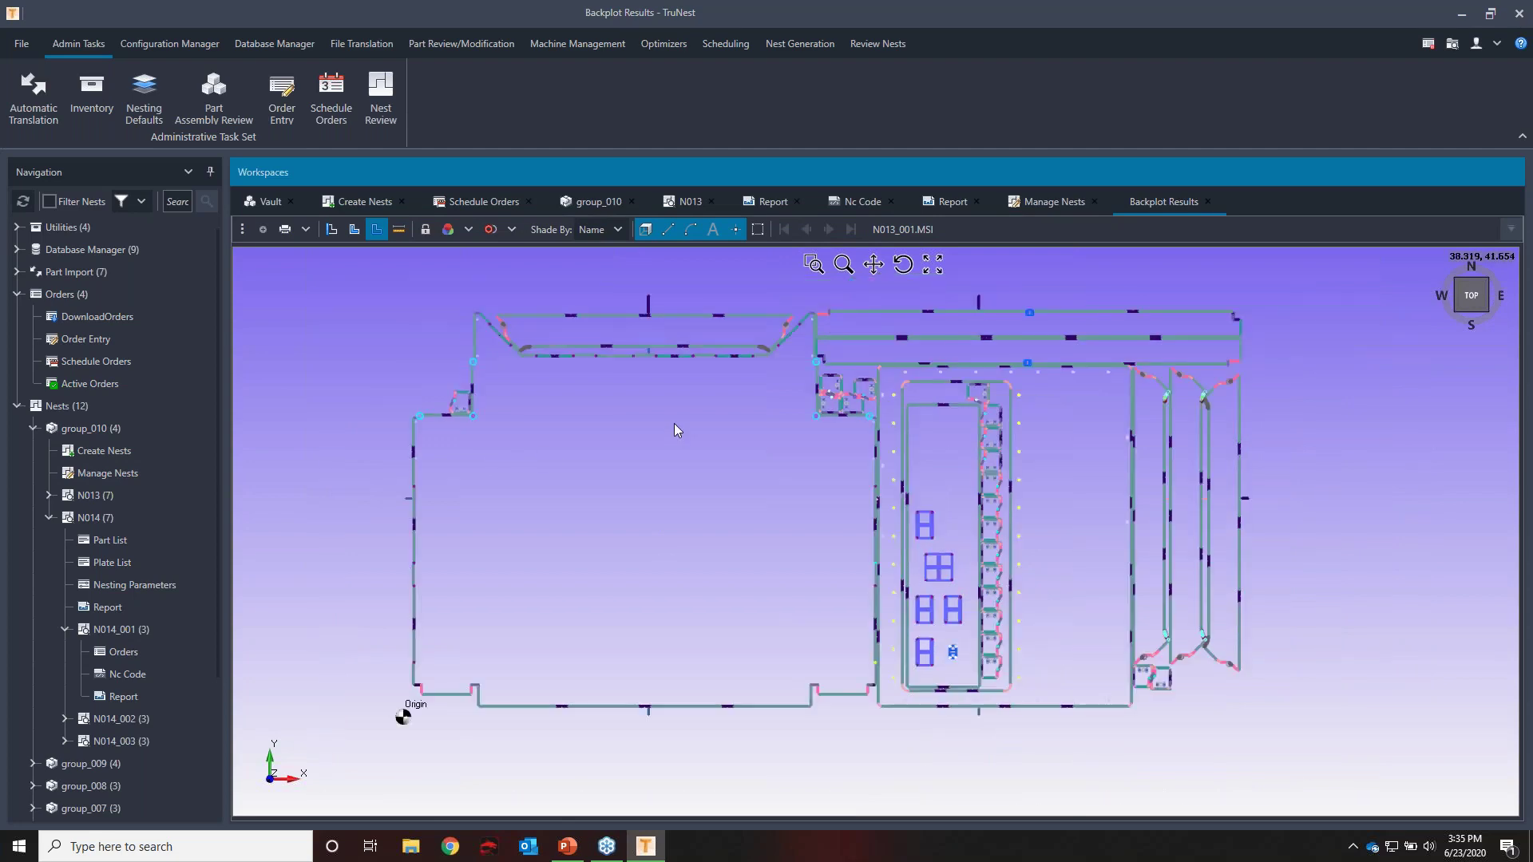
pyautogui.scroll(1, 674, 423)
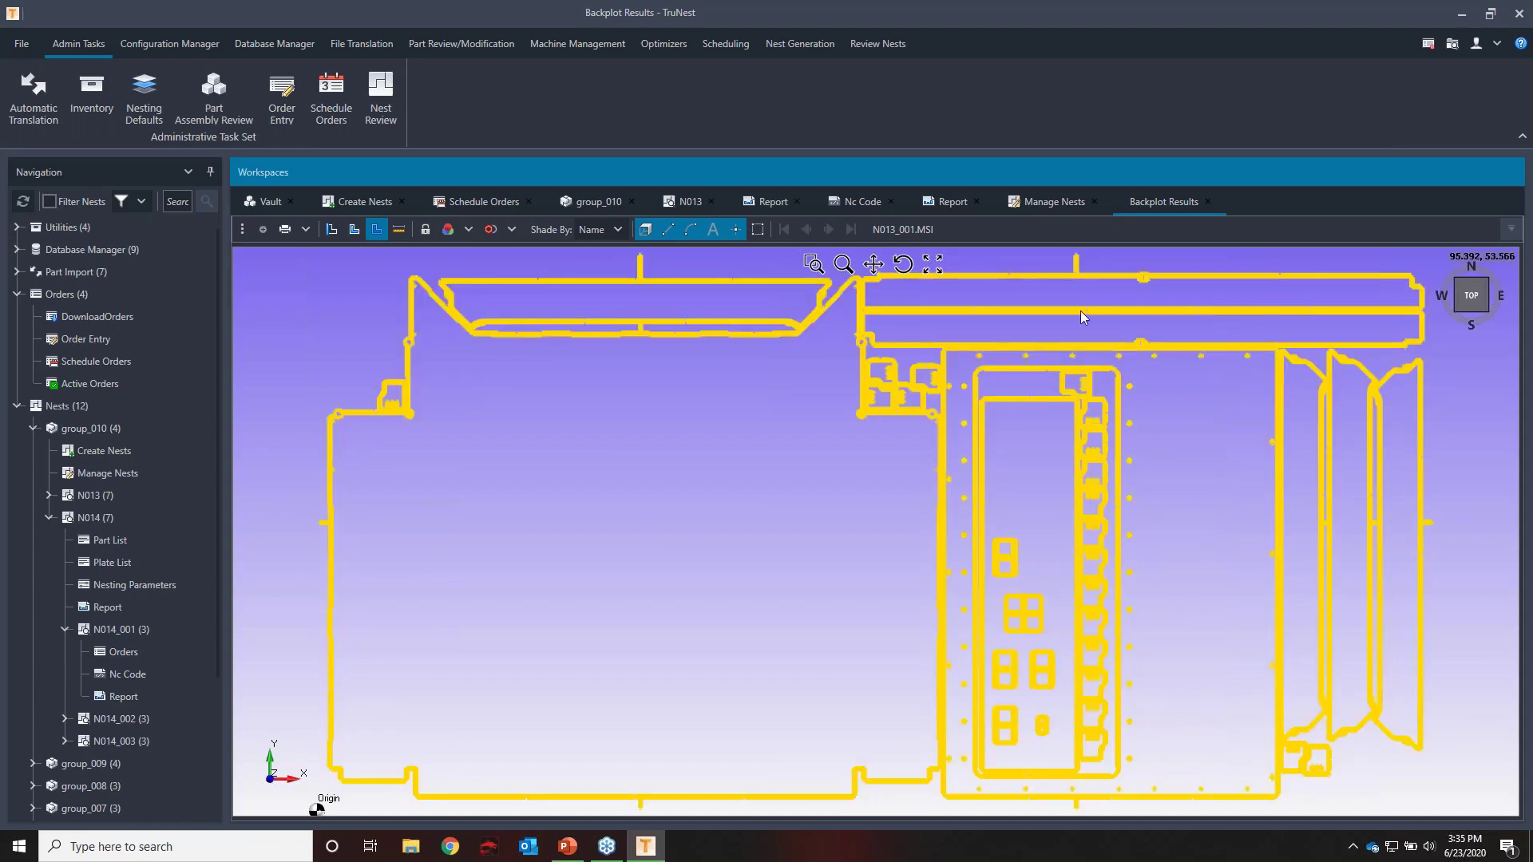
pyautogui.scroll(4, 1114, 261)
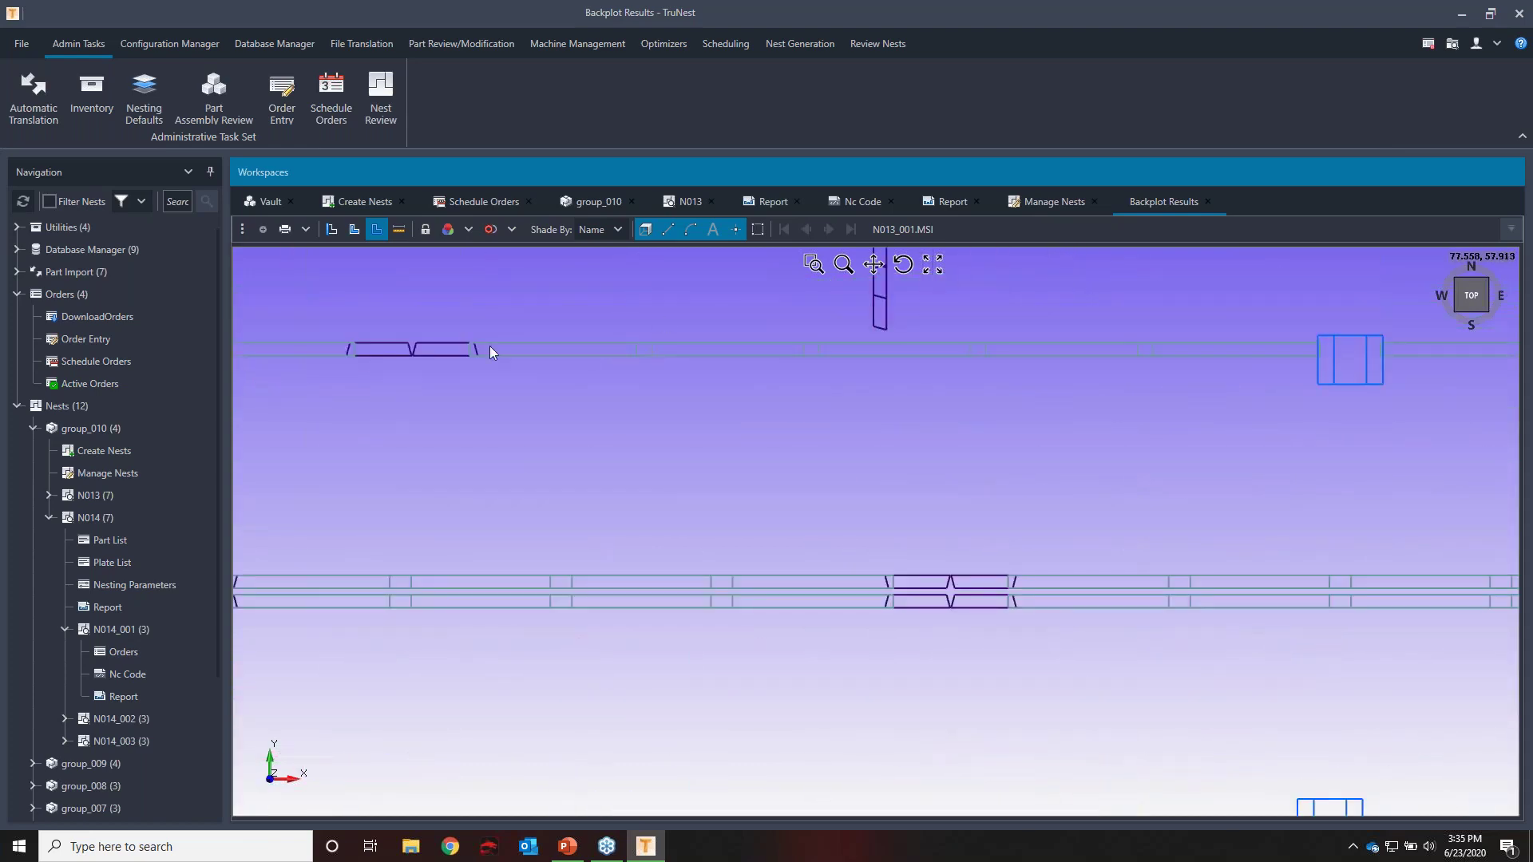
pyautogui.scroll(3, 491, 352)
pyautogui.scroll(-1, 424, 352)
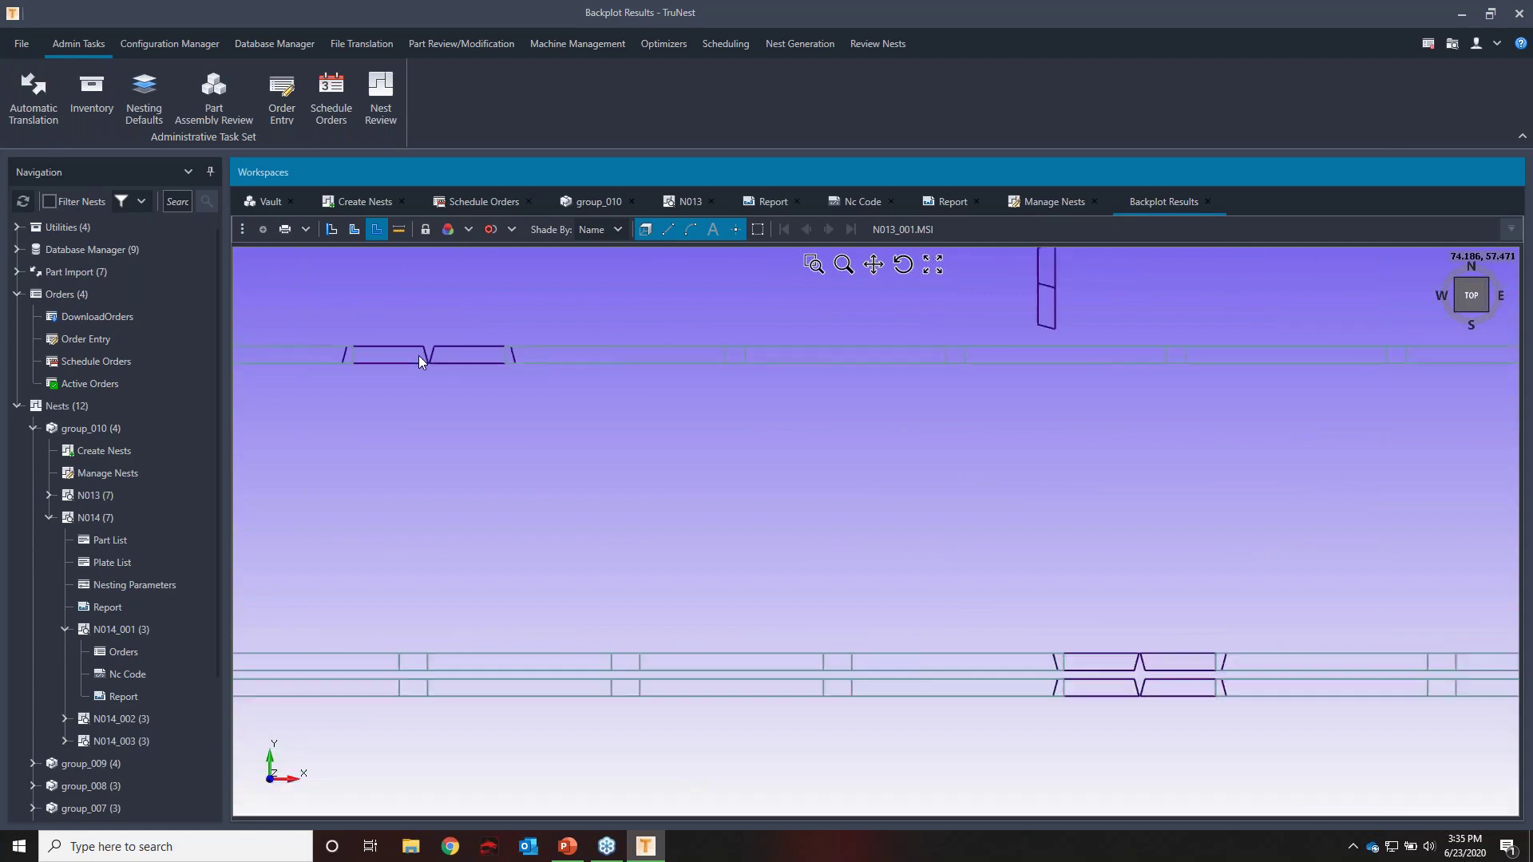
pyautogui.scroll(-3, 418, 356)
pyautogui.scroll(-5, 983, 305)
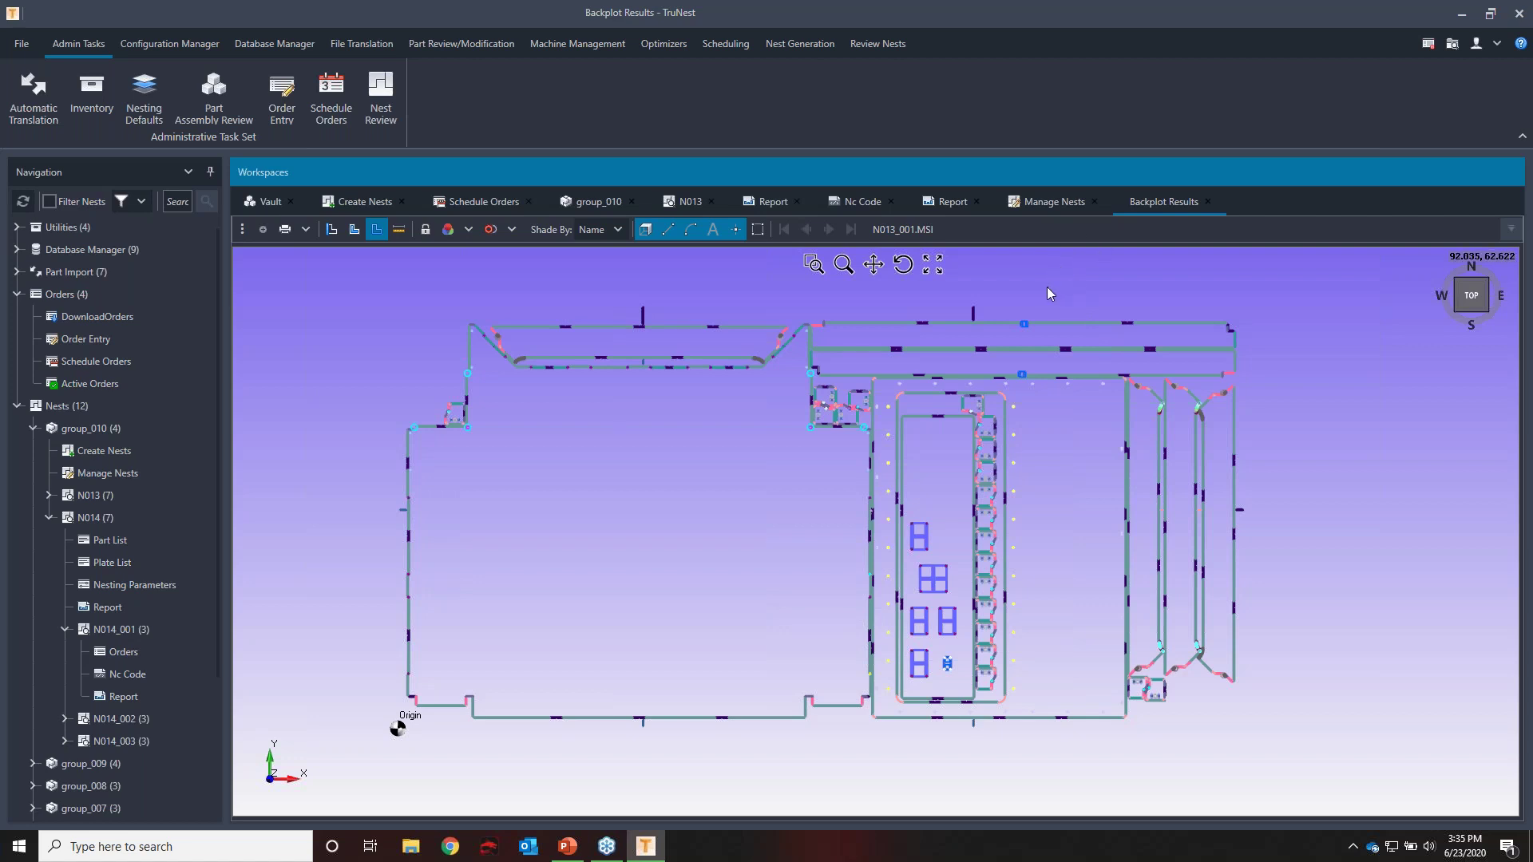
pyautogui.click(1208, 202)
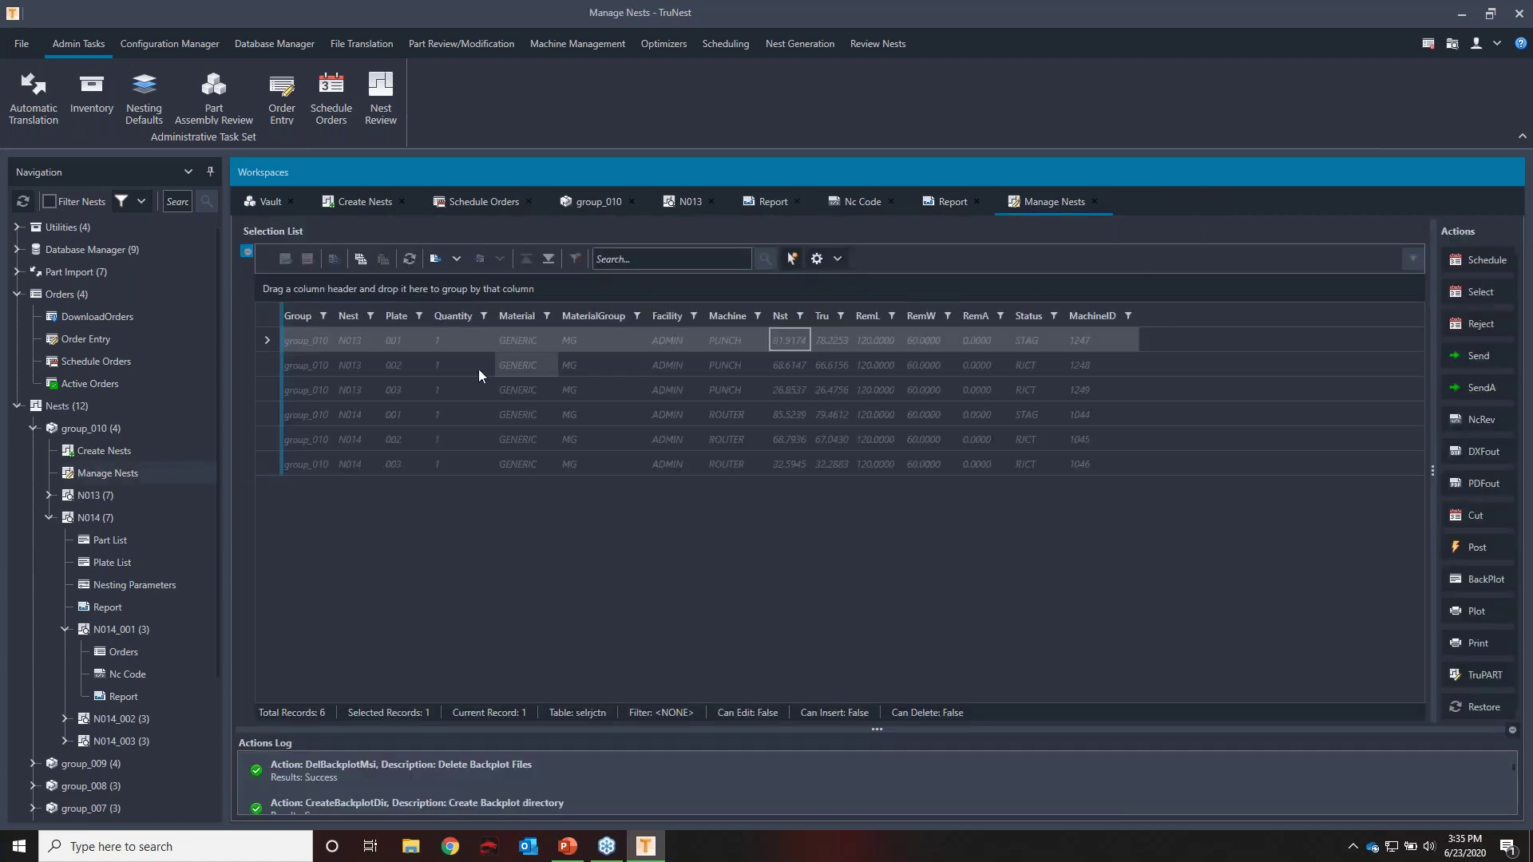
# Backplot plate 001 of router nest N014 and examine the tool paths and the gaps in the part outlines
pyautogui.click(266, 414)
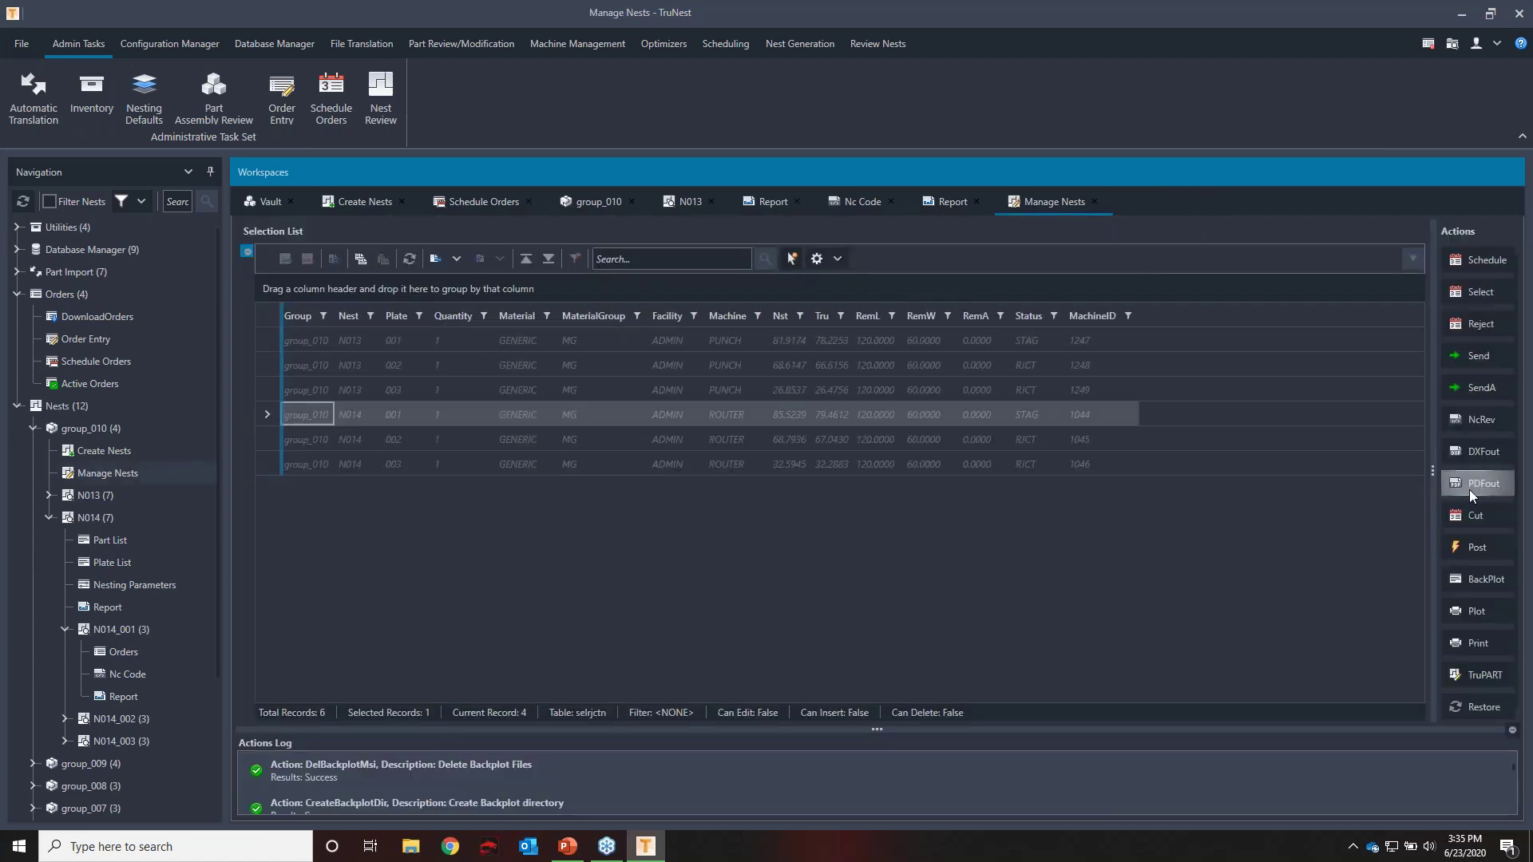
pyautogui.click(1483, 580)
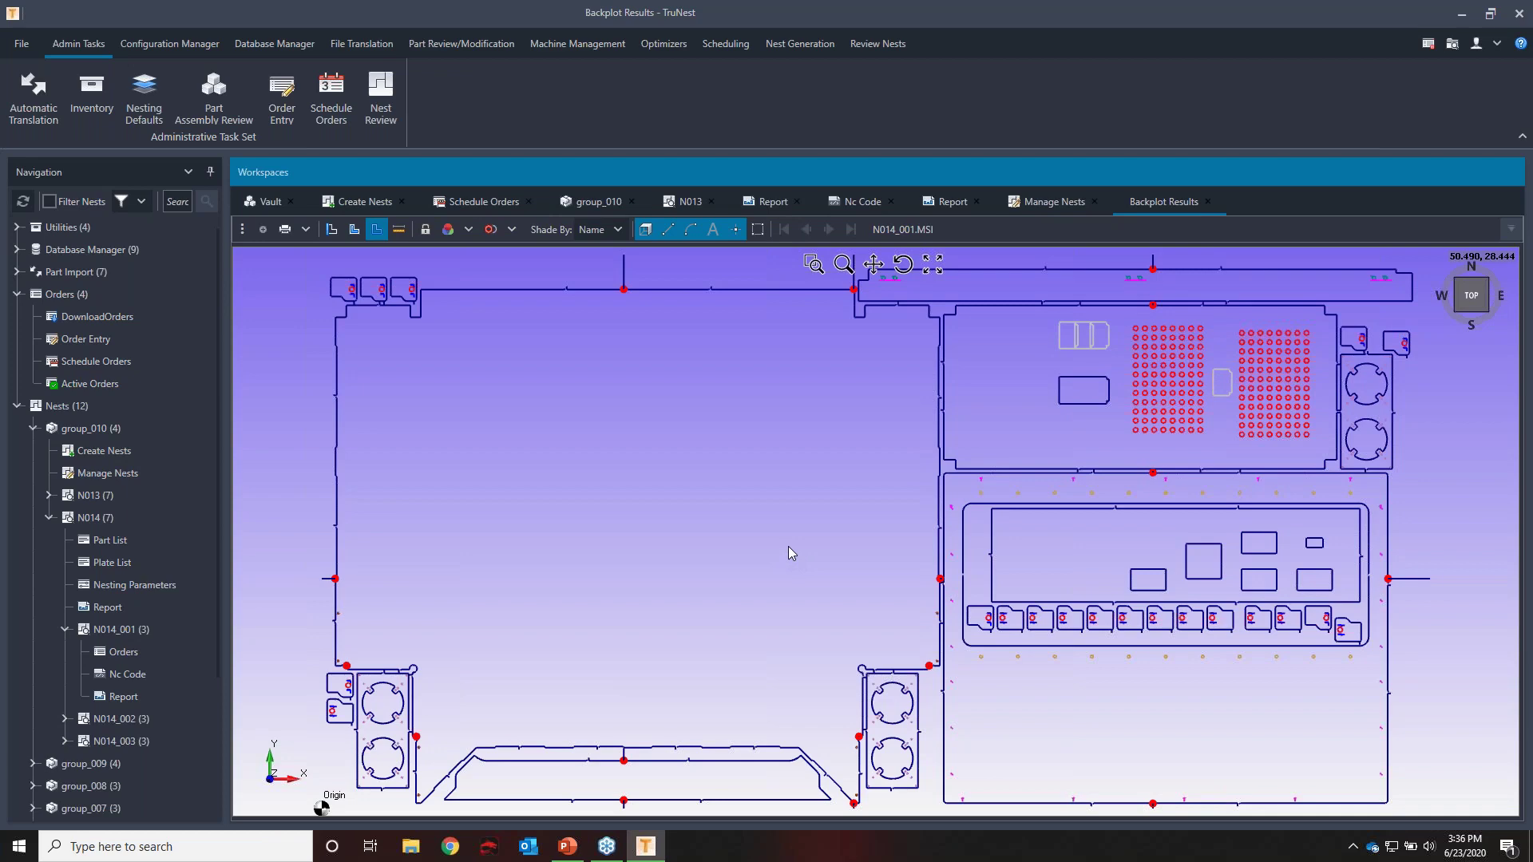
pyautogui.scroll(3, 994, 530)
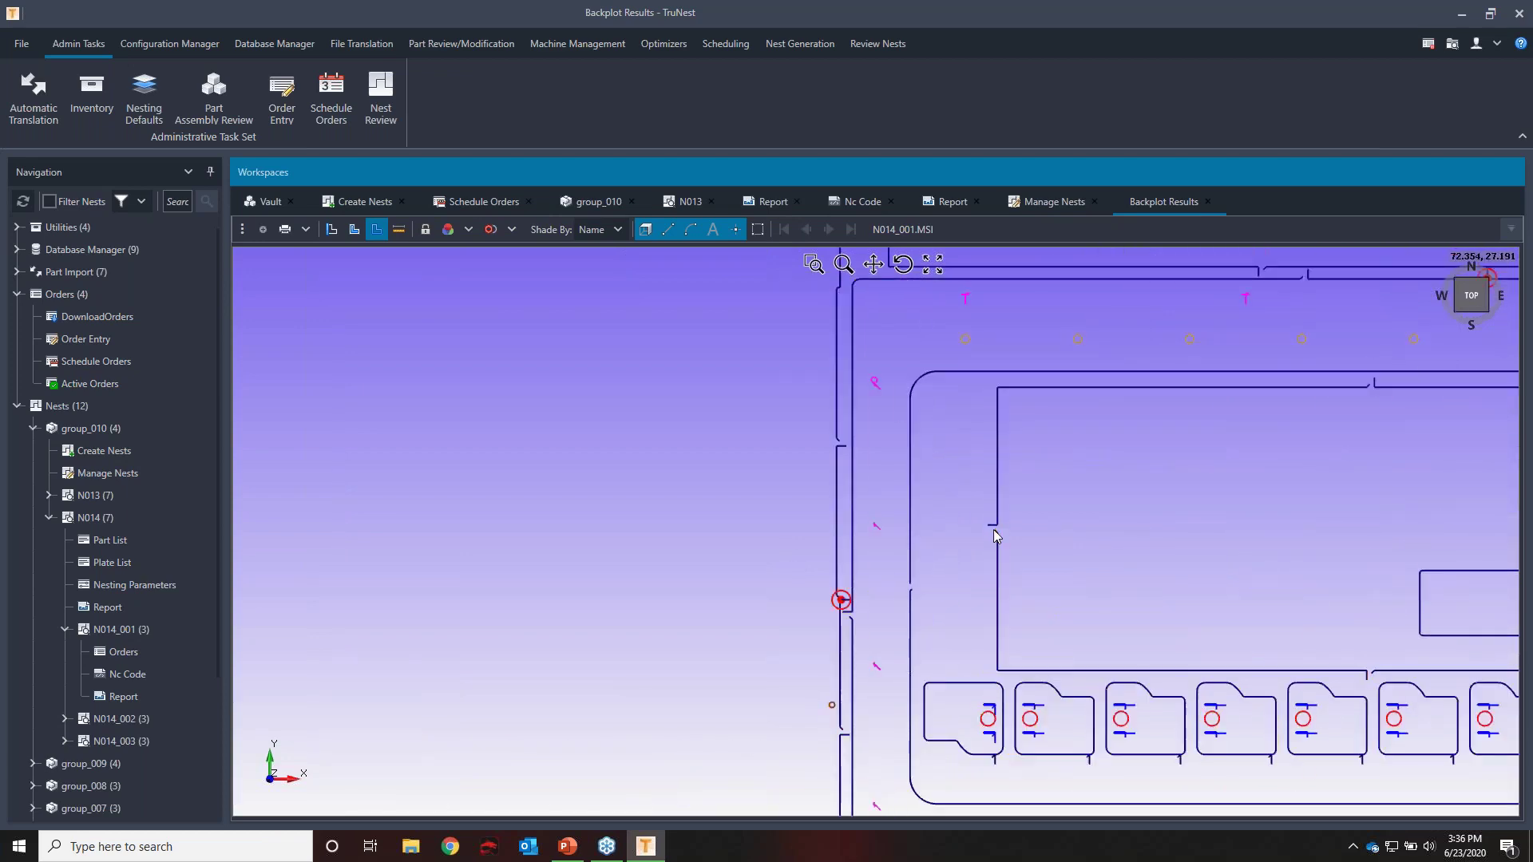
pyautogui.scroll(-5, 989, 520)
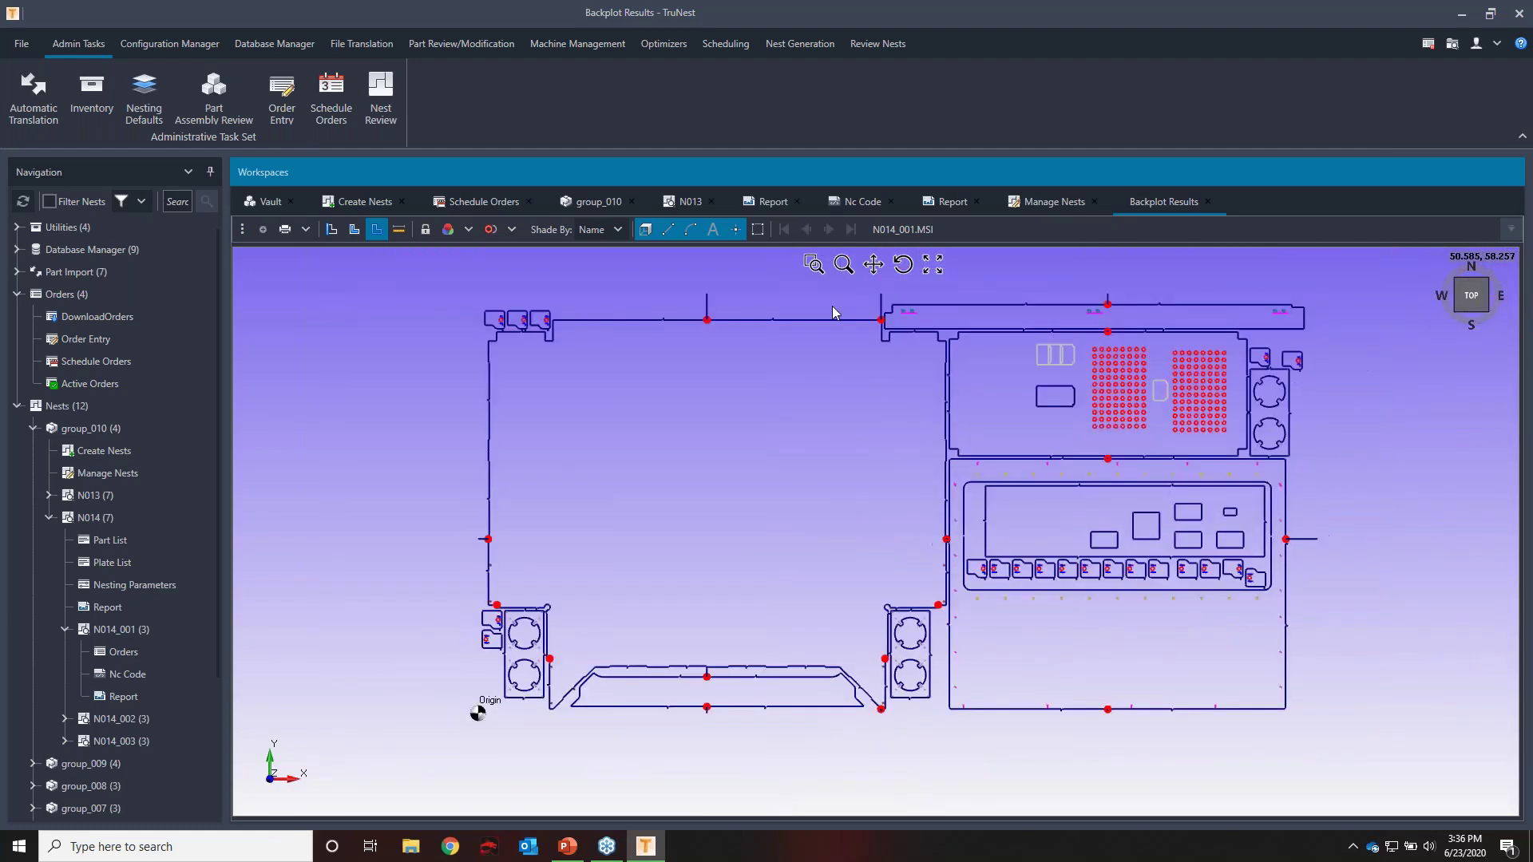
pyautogui.scroll(3, 832, 305)
pyautogui.scroll(2, 1071, 376)
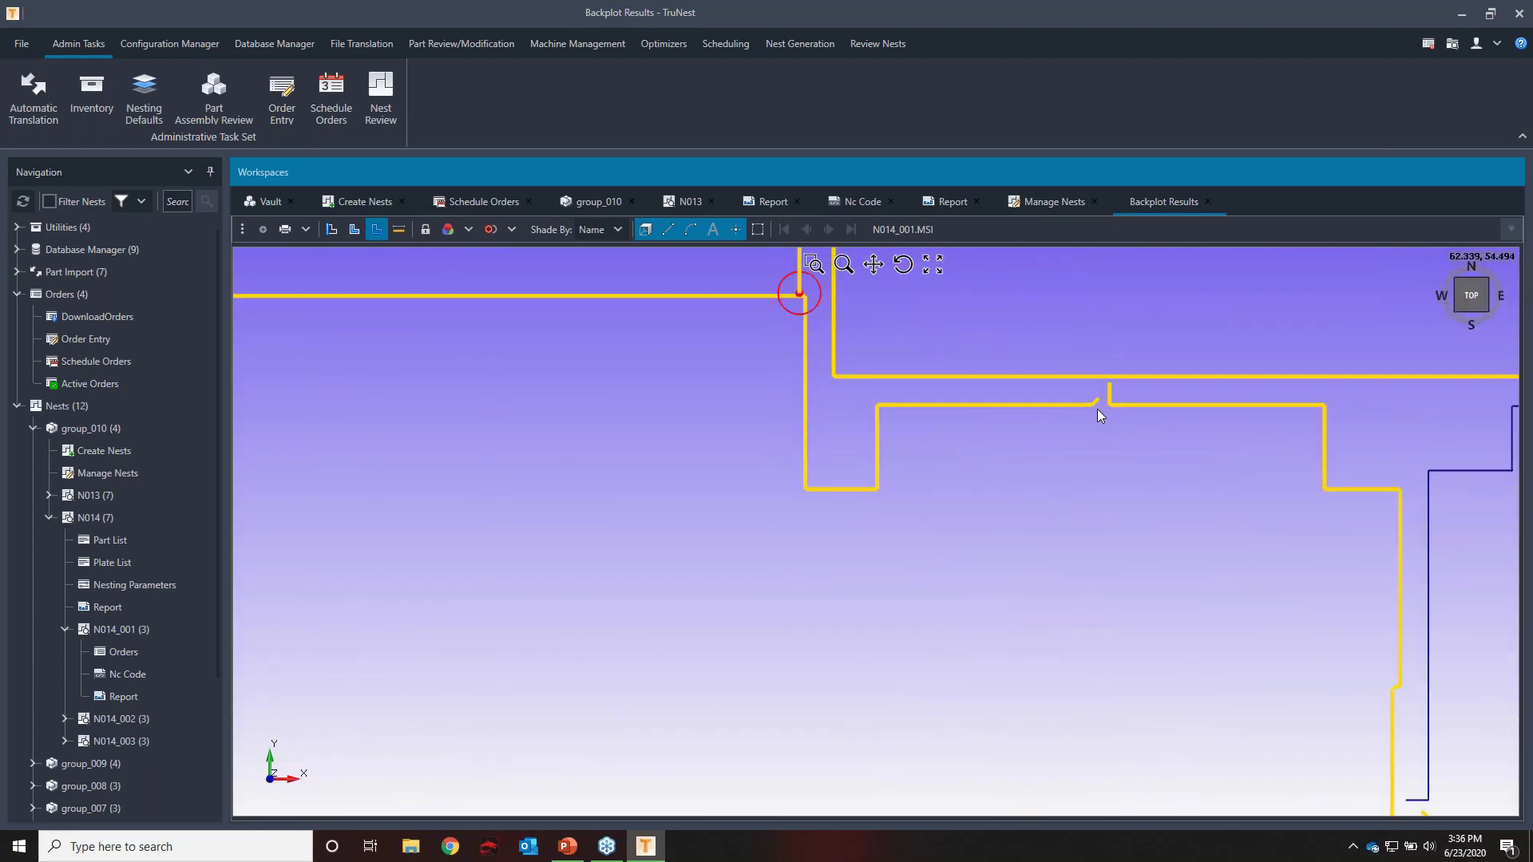
pyautogui.scroll(-1, 1118, 410)
pyautogui.scroll(-2, 1169, 411)
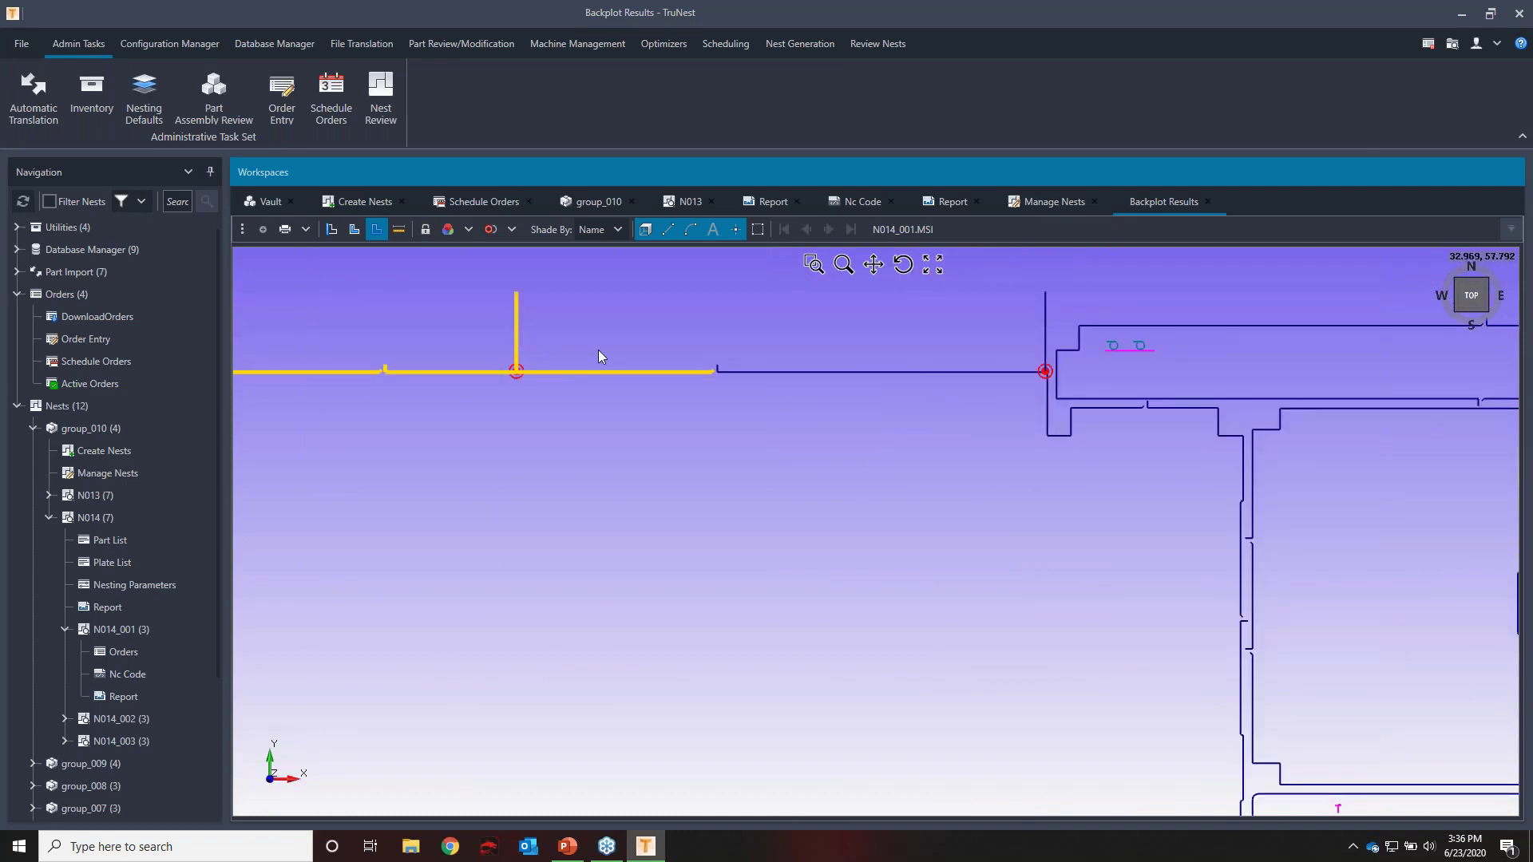
pyautogui.scroll(-3, 614, 318)
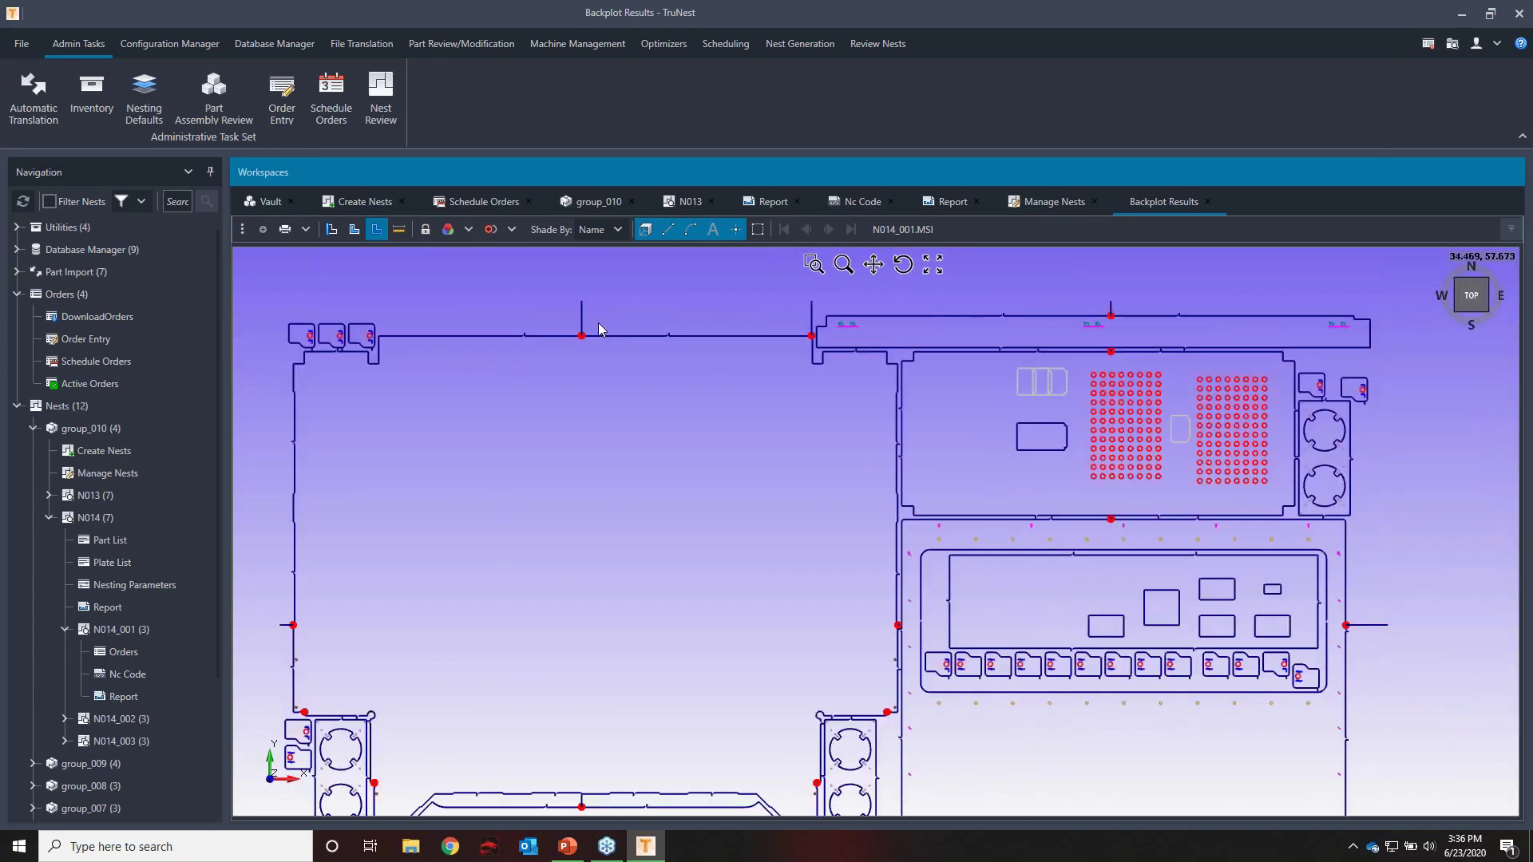
pyautogui.scroll(-2, 987, 395)
pyautogui.click(1208, 201)
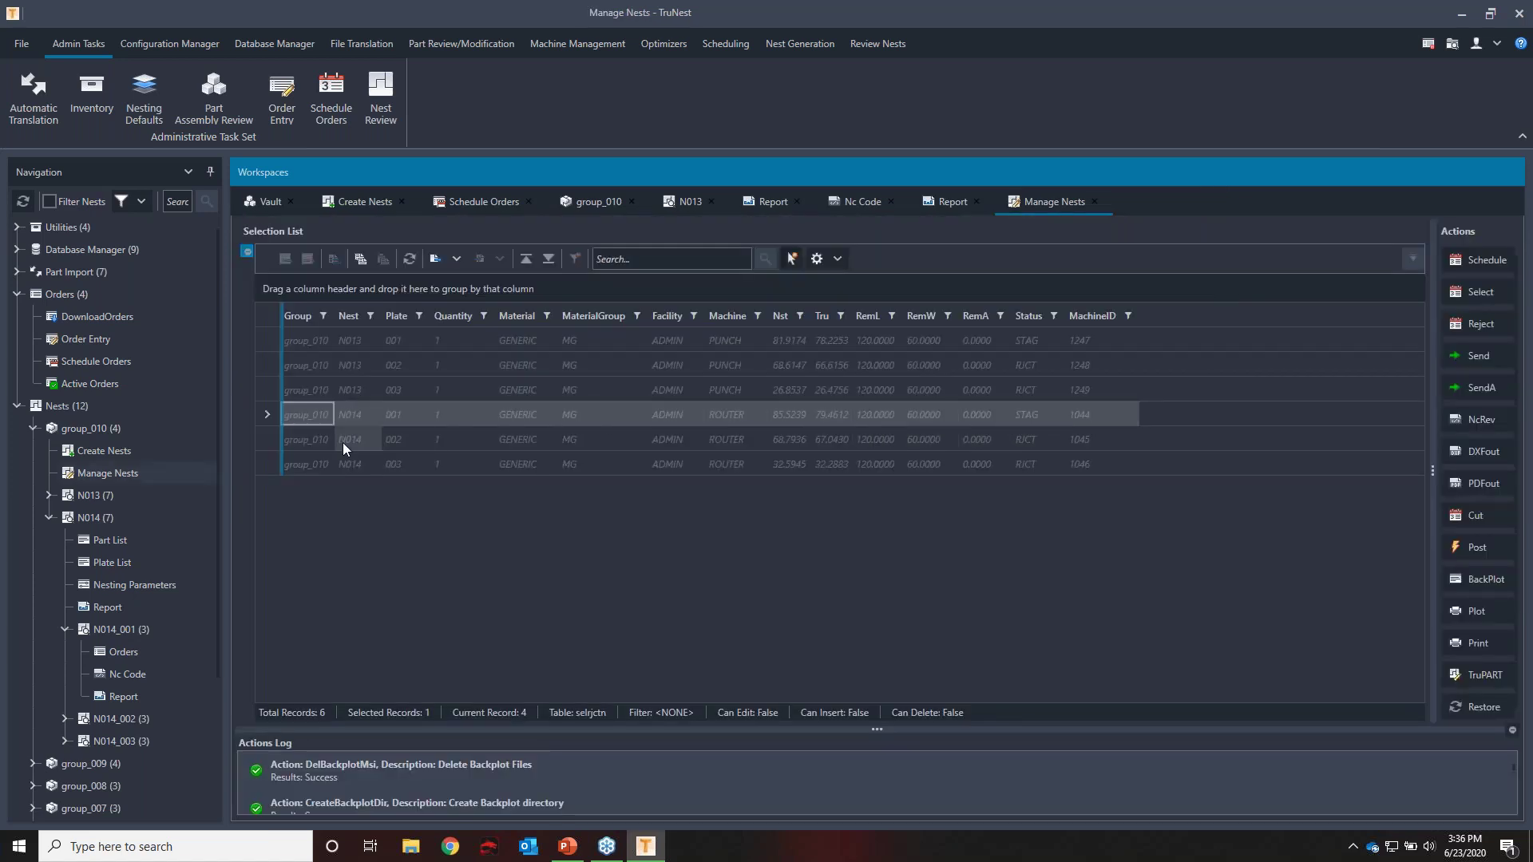
# Send plates 001 to 003 of punch nest N013 to the machine and highlight their Status values
pyautogui.click(276, 385)
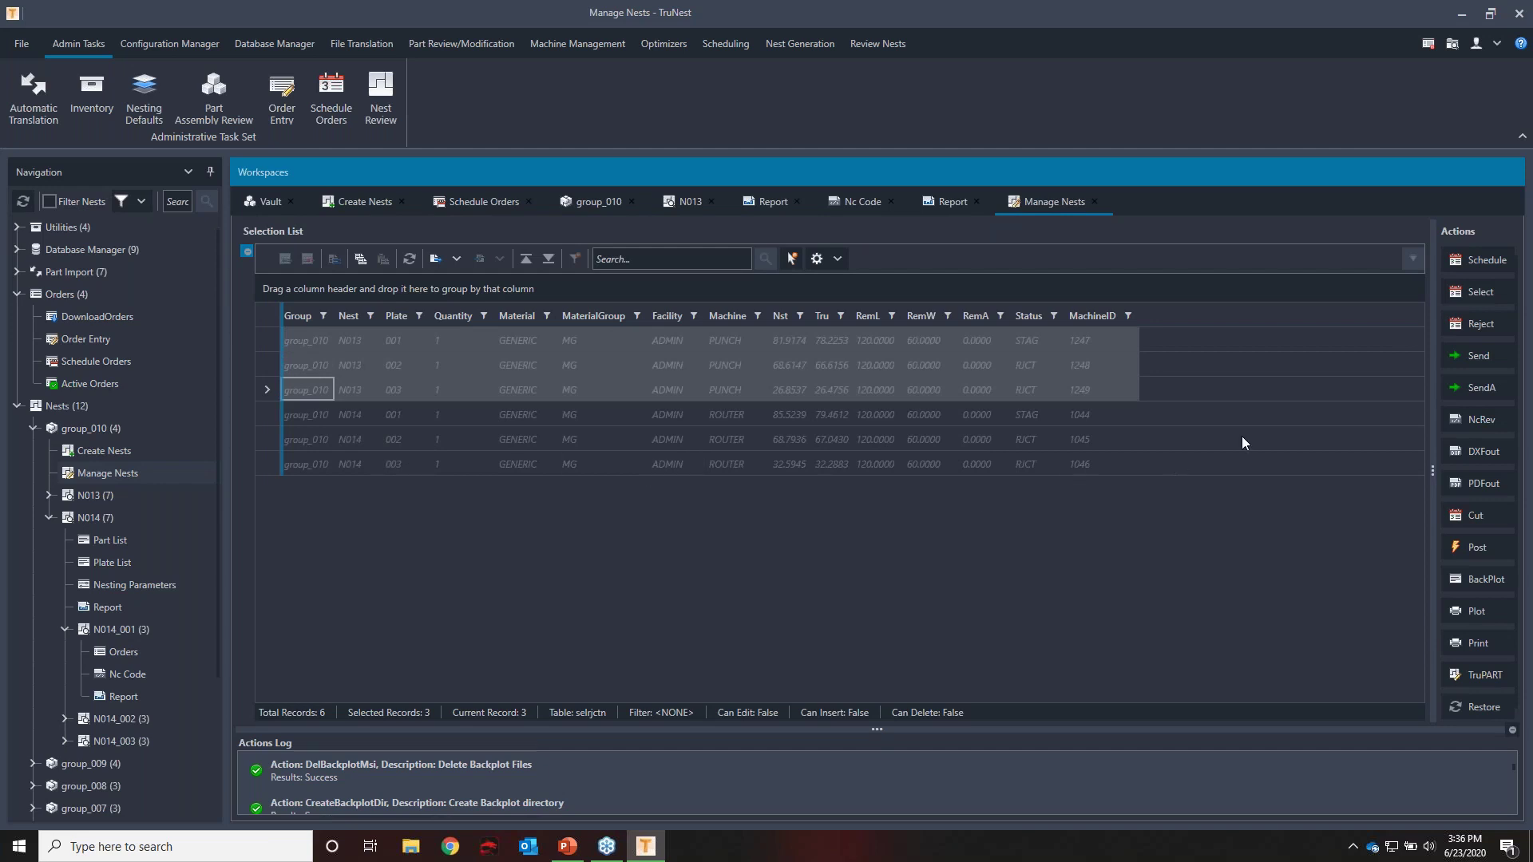
pyautogui.click(1480, 357)
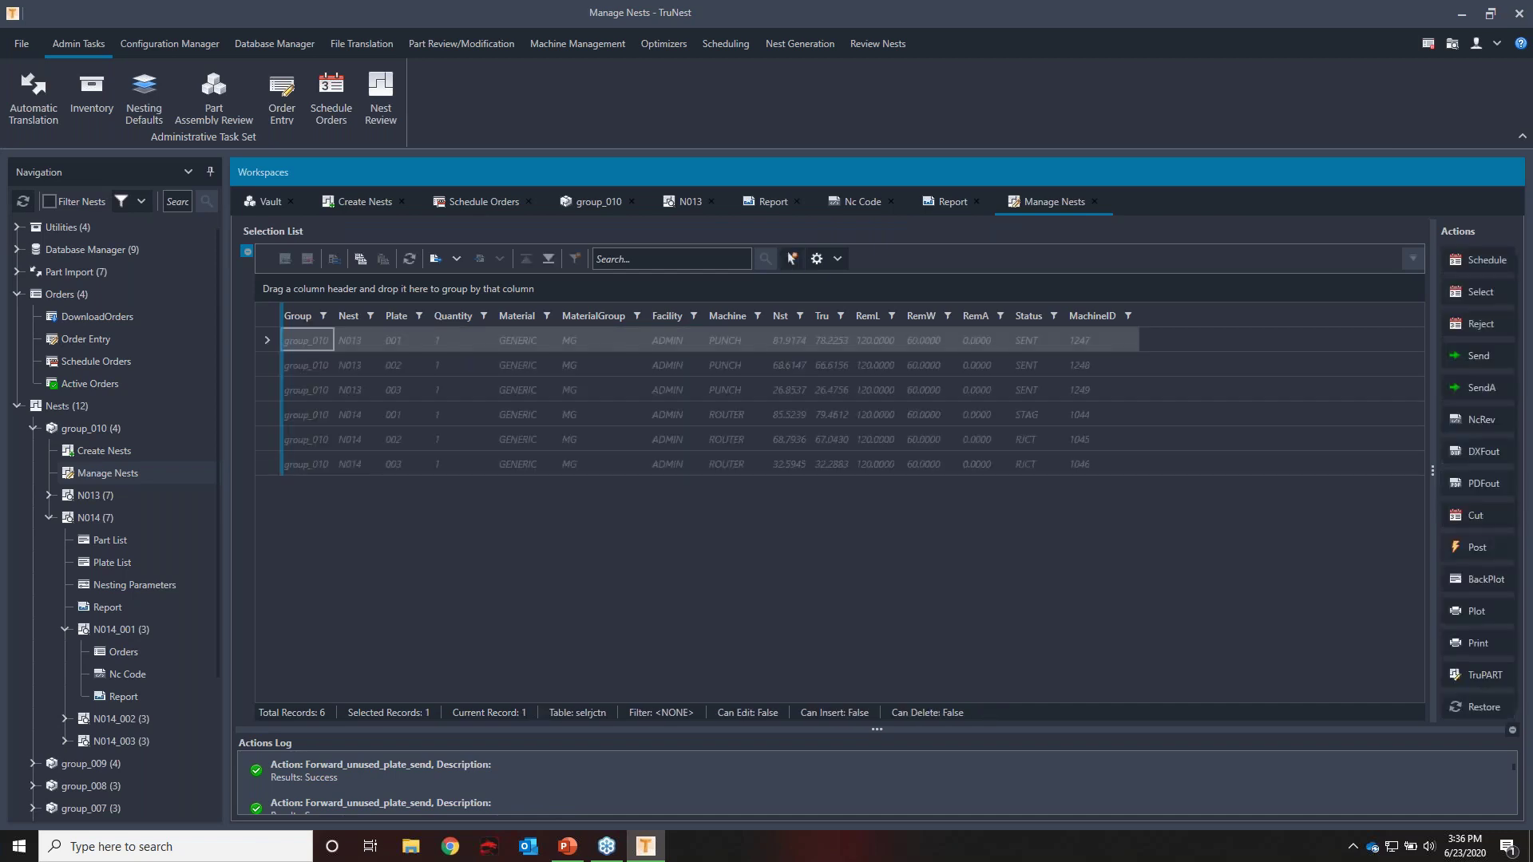
pyautogui.moveTo(268, 386); pyautogui.dragTo(266, 344)
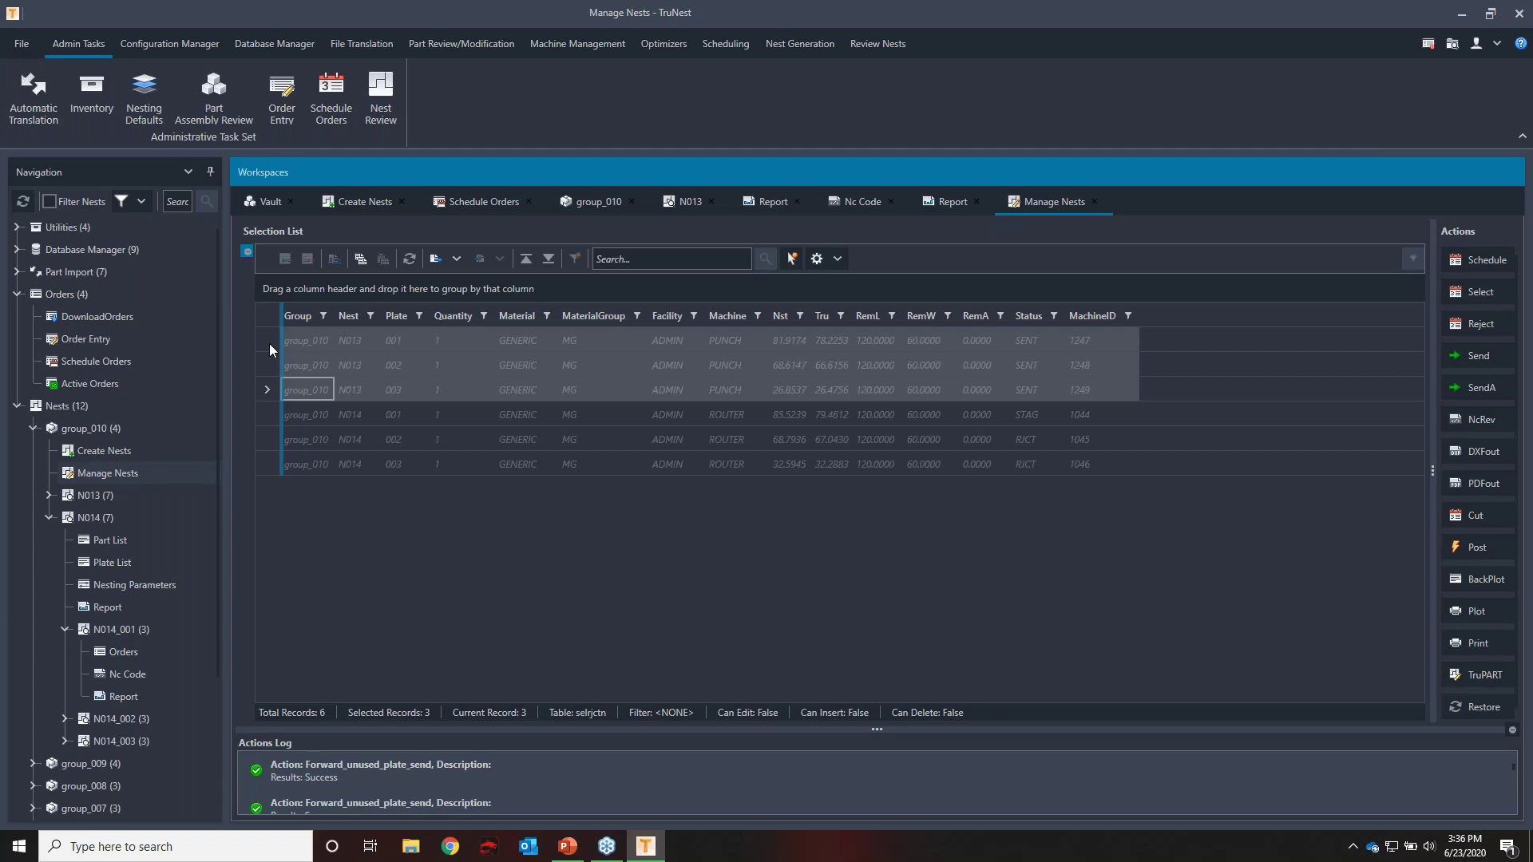
pyautogui.click(1051, 348)
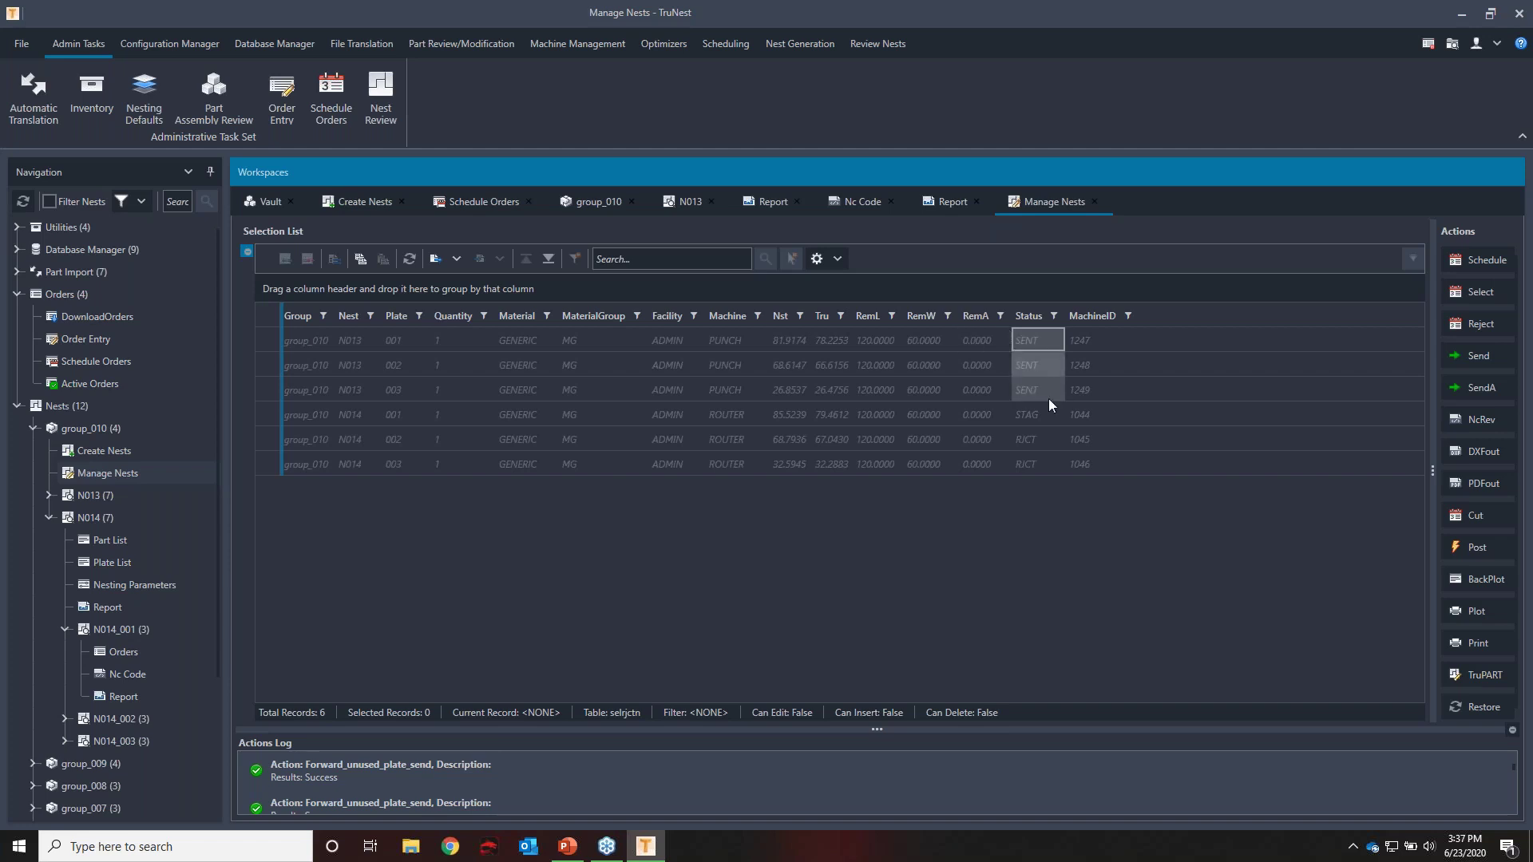
# Mark the three plates of punch nest N013 as cut
pyautogui.moveTo(272, 342); pyautogui.dragTo(257, 385)
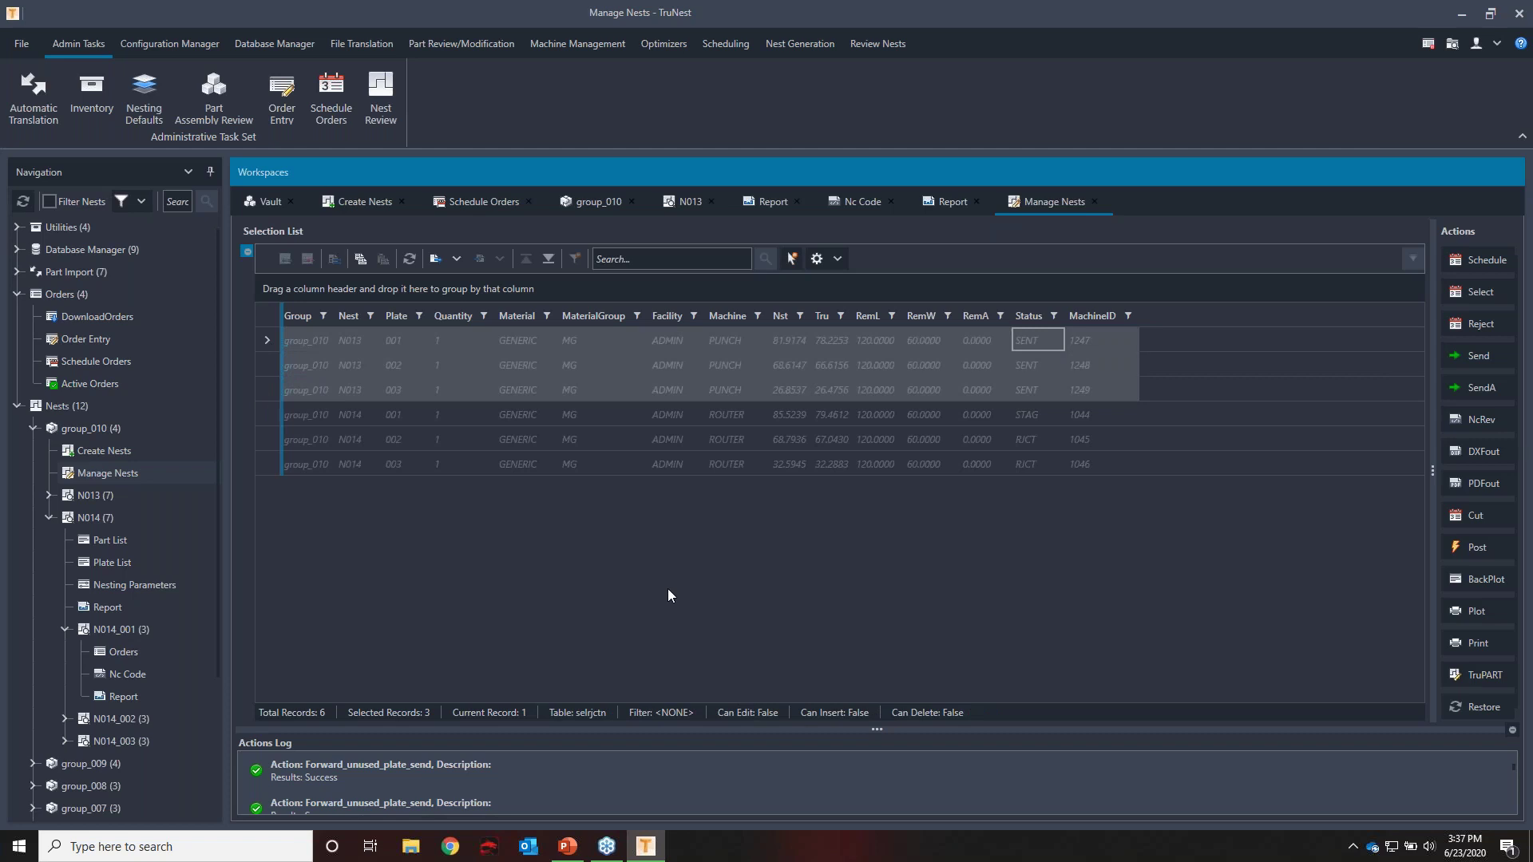
pyautogui.click(1477, 516)
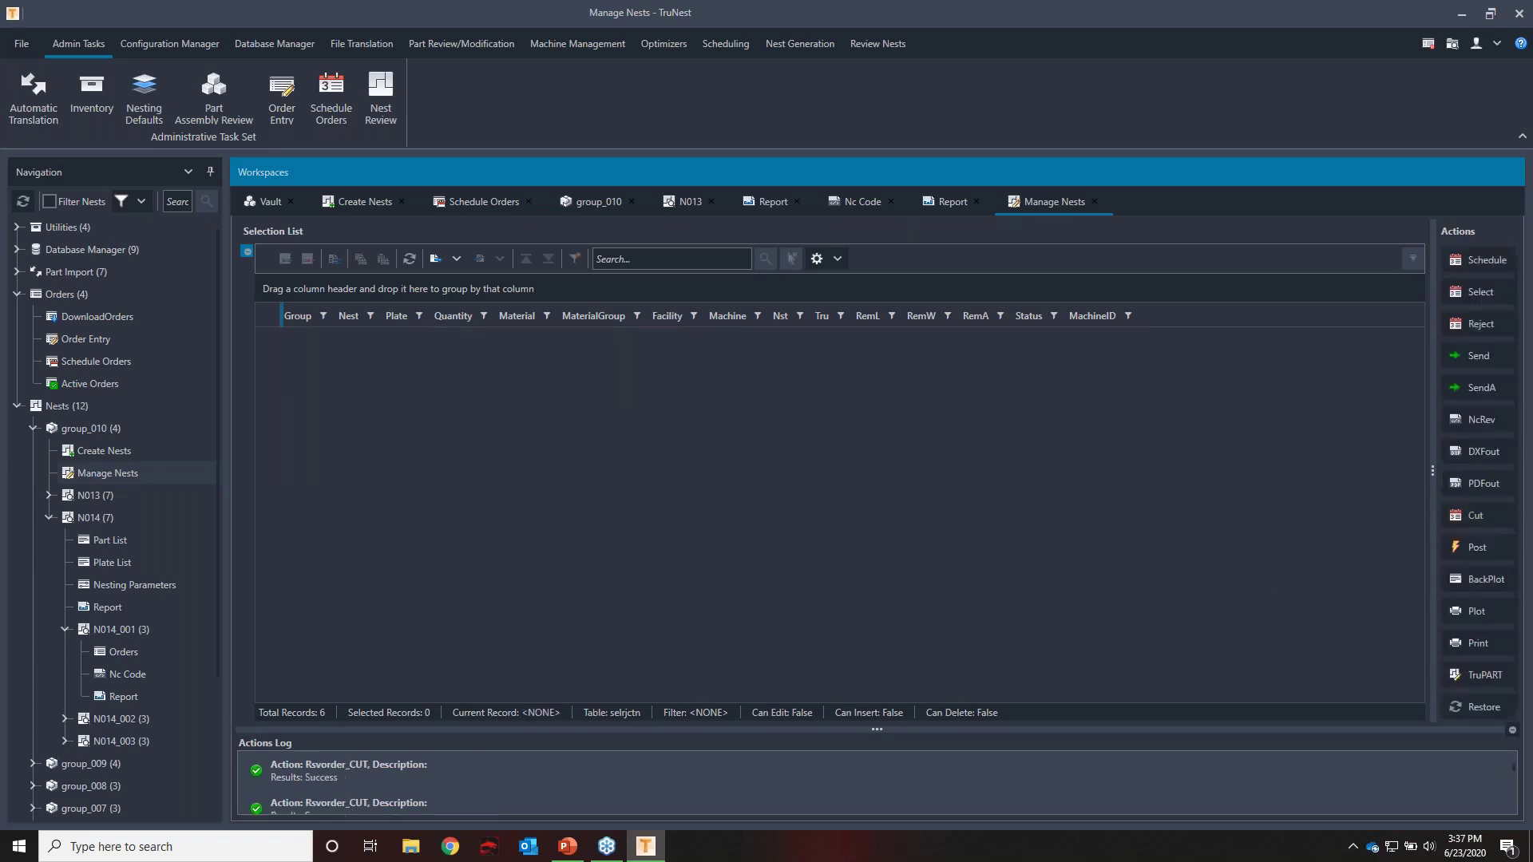
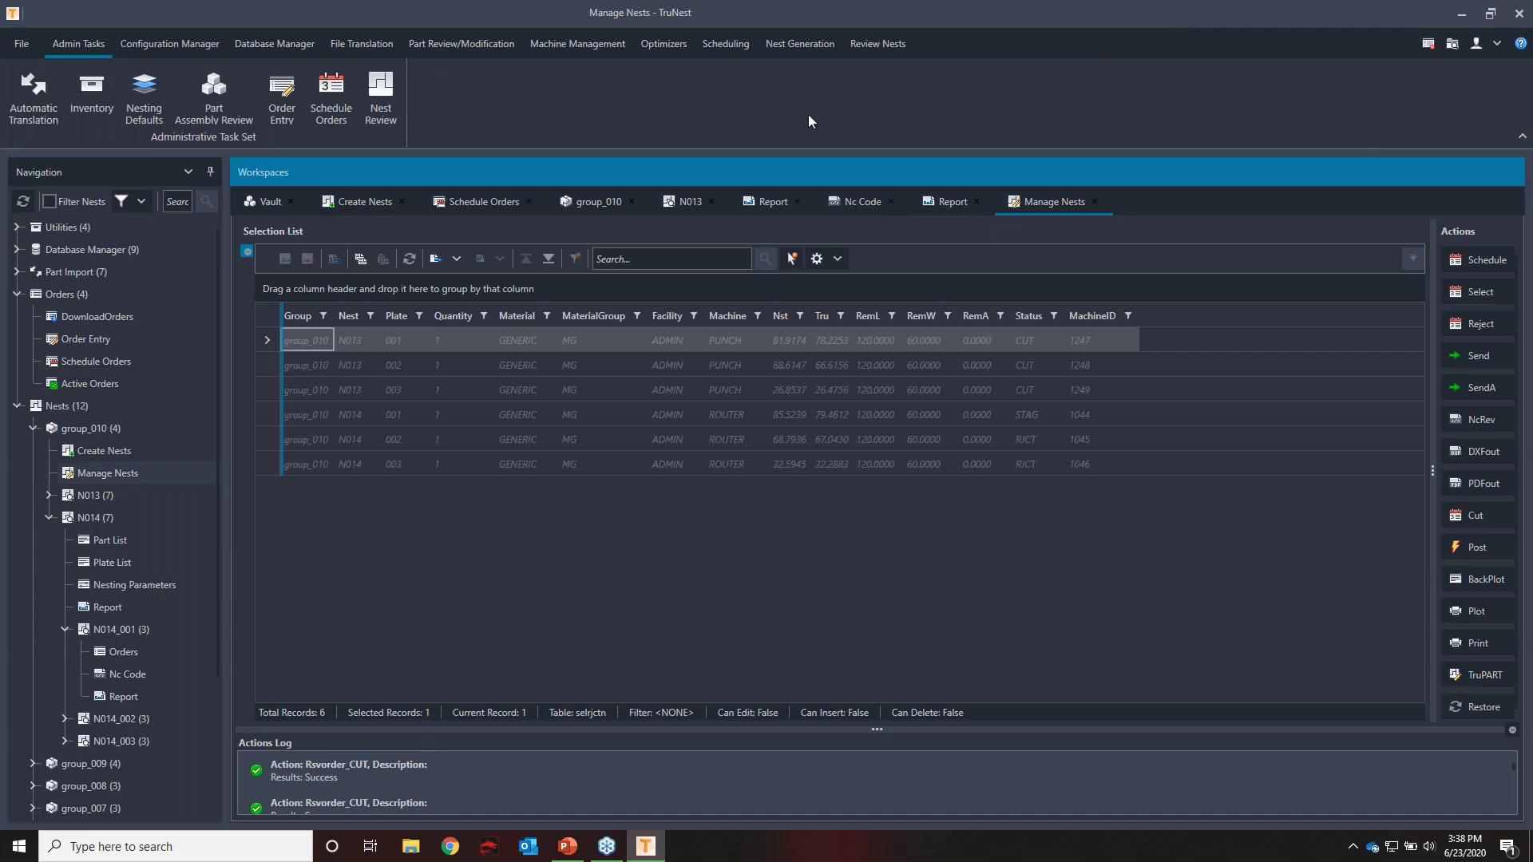
# Collapse nest N014 in the navigation tree and open the Basic Viewer from the utilities
pyautogui.click(64, 630)
pyautogui.click(49, 517)
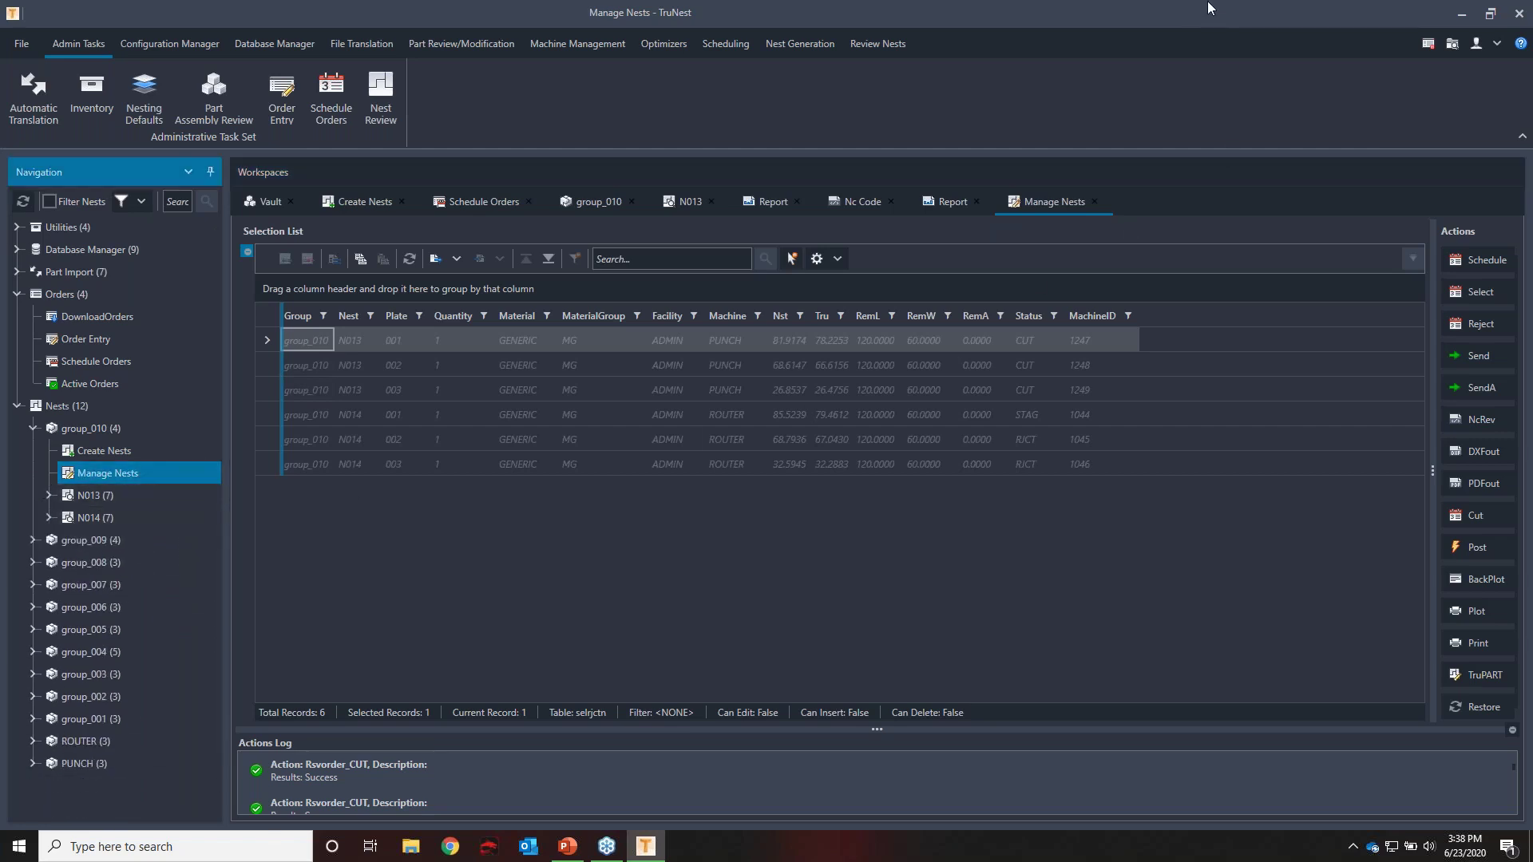
pyautogui.click(16, 227)
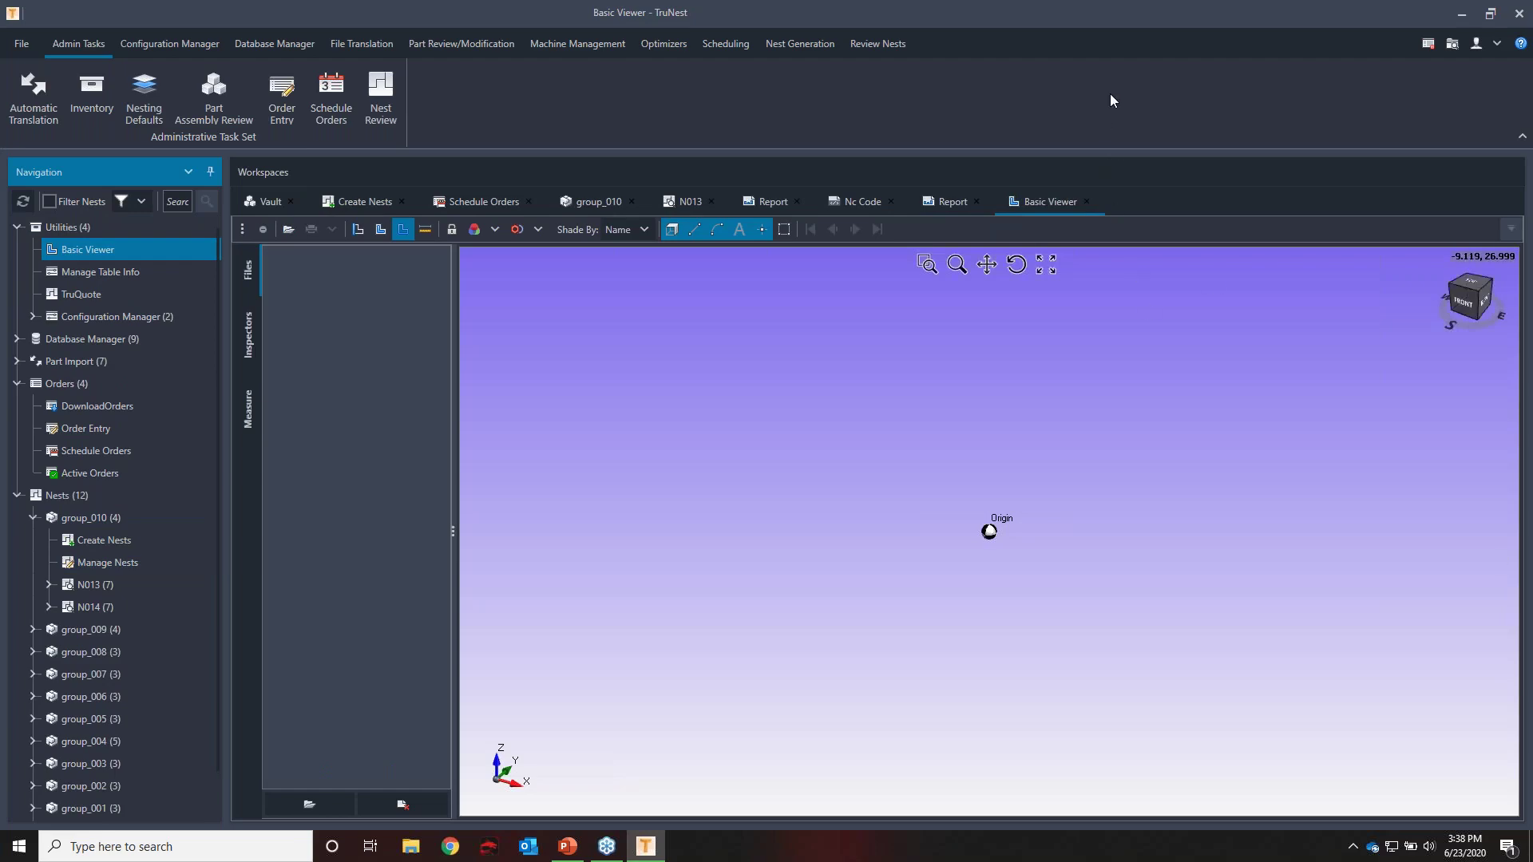
# Load N000000001_001.MSI, N000000001C_001.MSI and N000000001CC_001.MSI from File Explorer into the viewer and examine the first nest's punch hits between parts
pyautogui.press('super+e')
pyautogui.moveTo(1025, 89); pyautogui.dragTo(1532, 128)
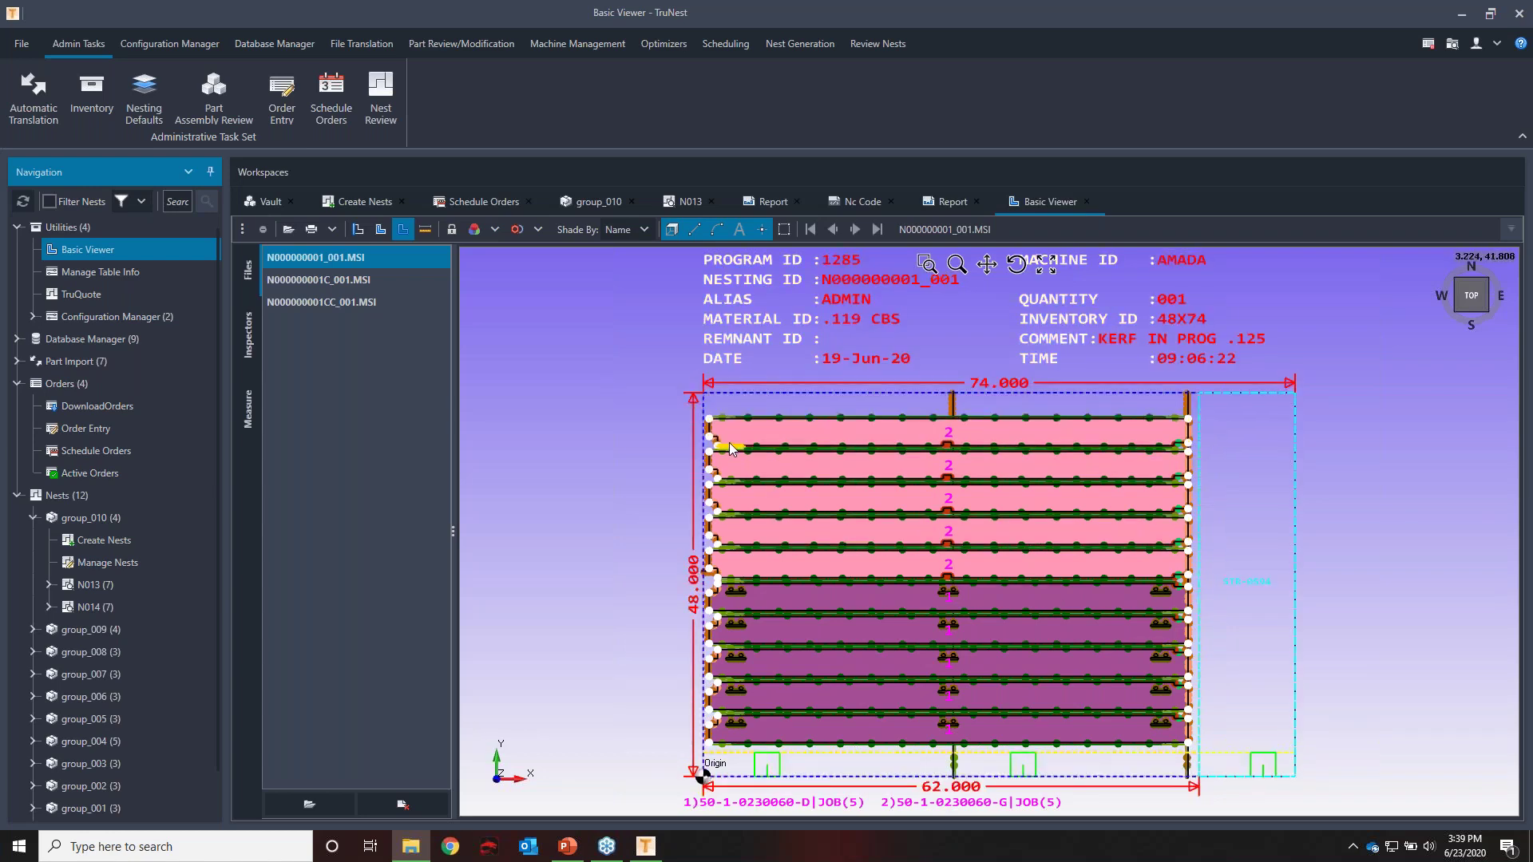
pyautogui.scroll(5, 730, 442)
pyautogui.scroll(-2, 646, 447)
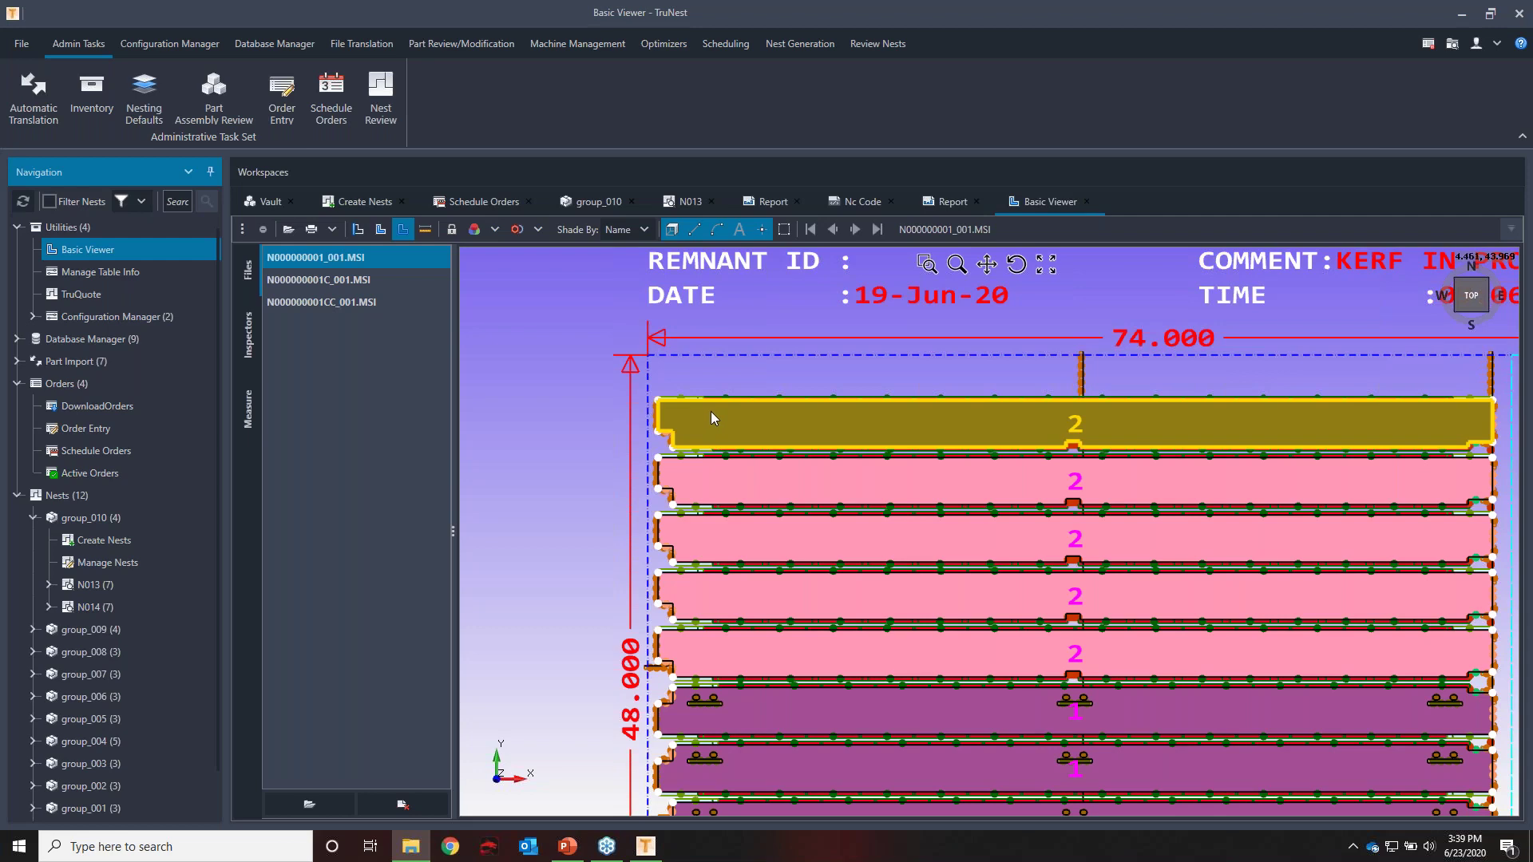
pyautogui.scroll(4, 698, 449)
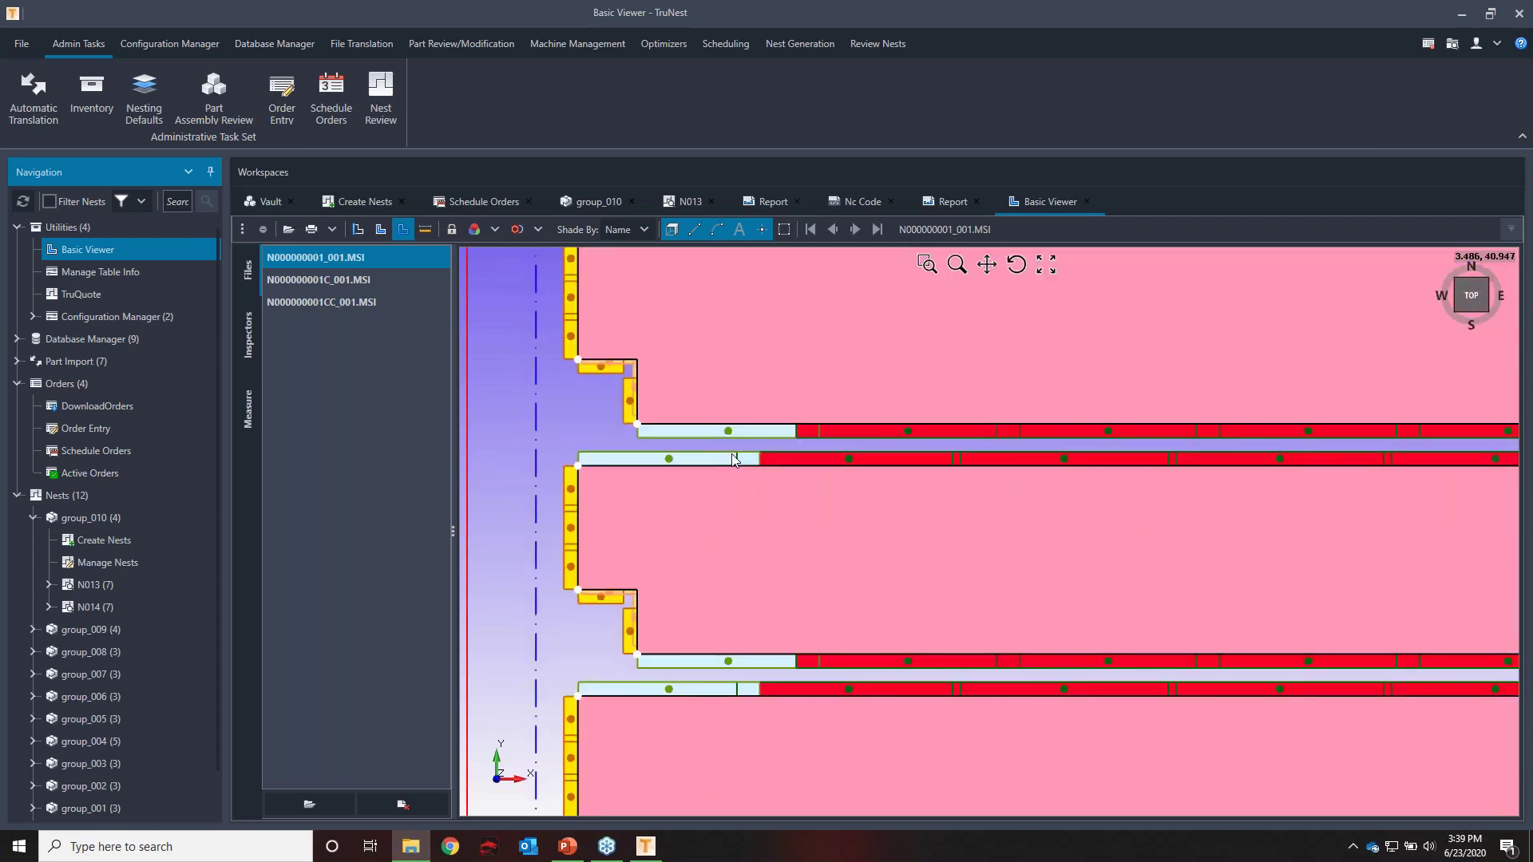
# Examine the overall sheet layout of nest N000000001_001.MSI, including its part rows, clamp area and remnant
pyautogui.scroll(-5, 558, 415)
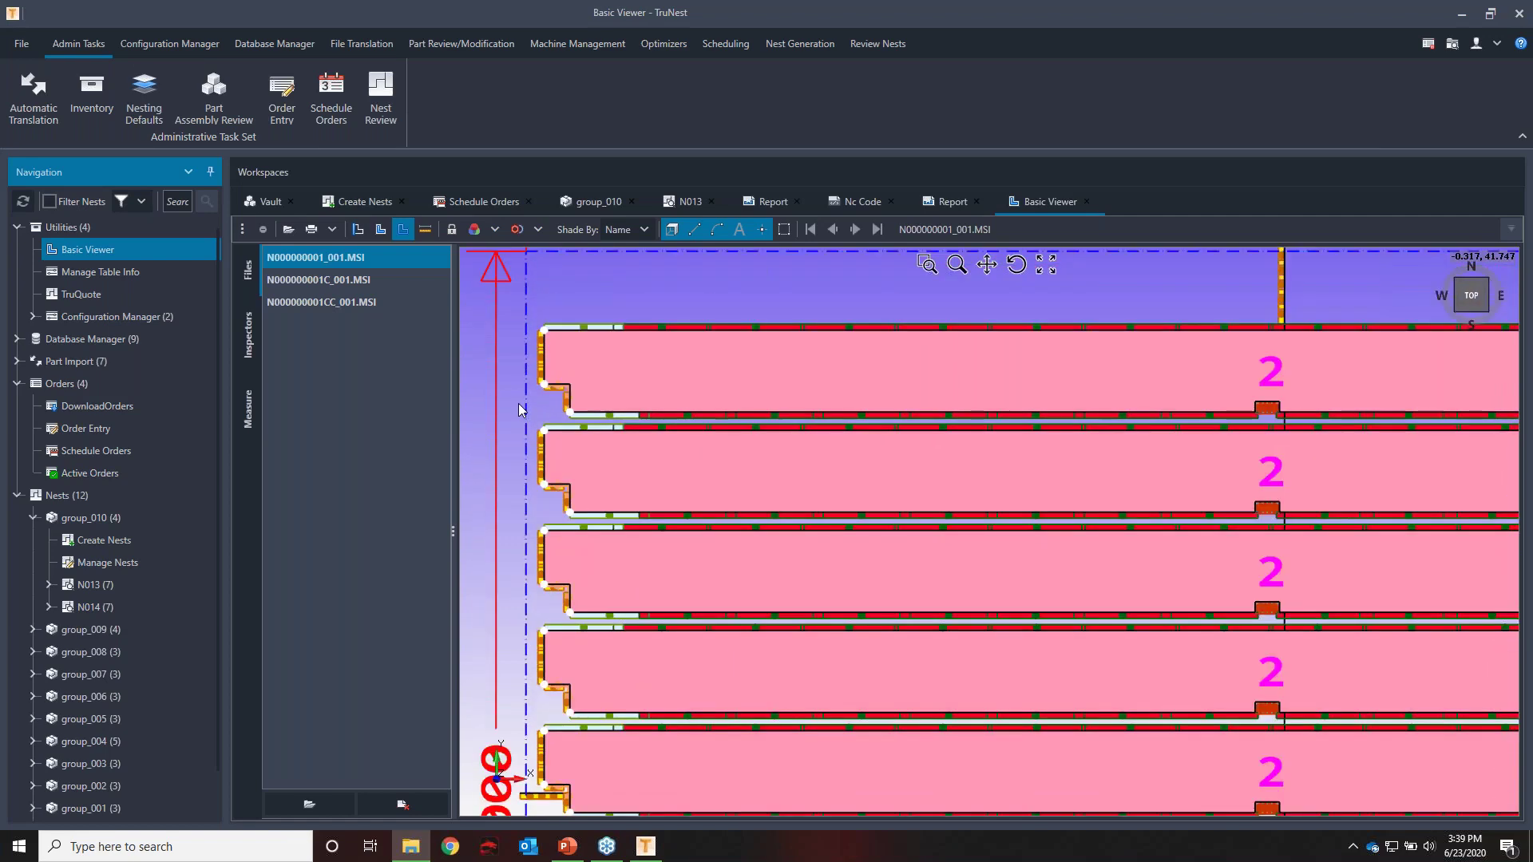
pyautogui.scroll(-3, 519, 409)
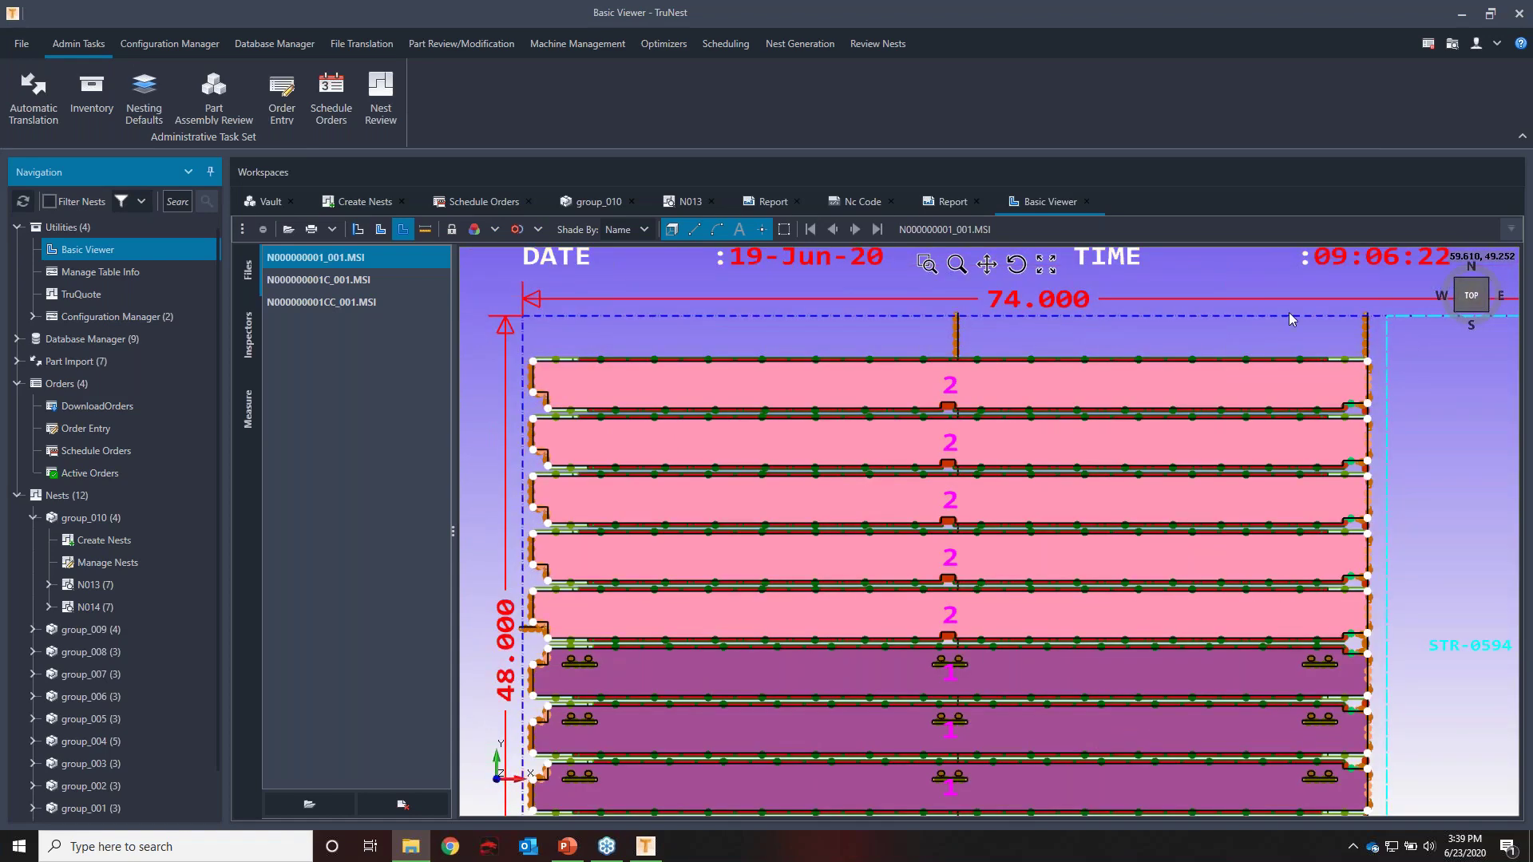
pyautogui.scroll(-2, 1142, 330)
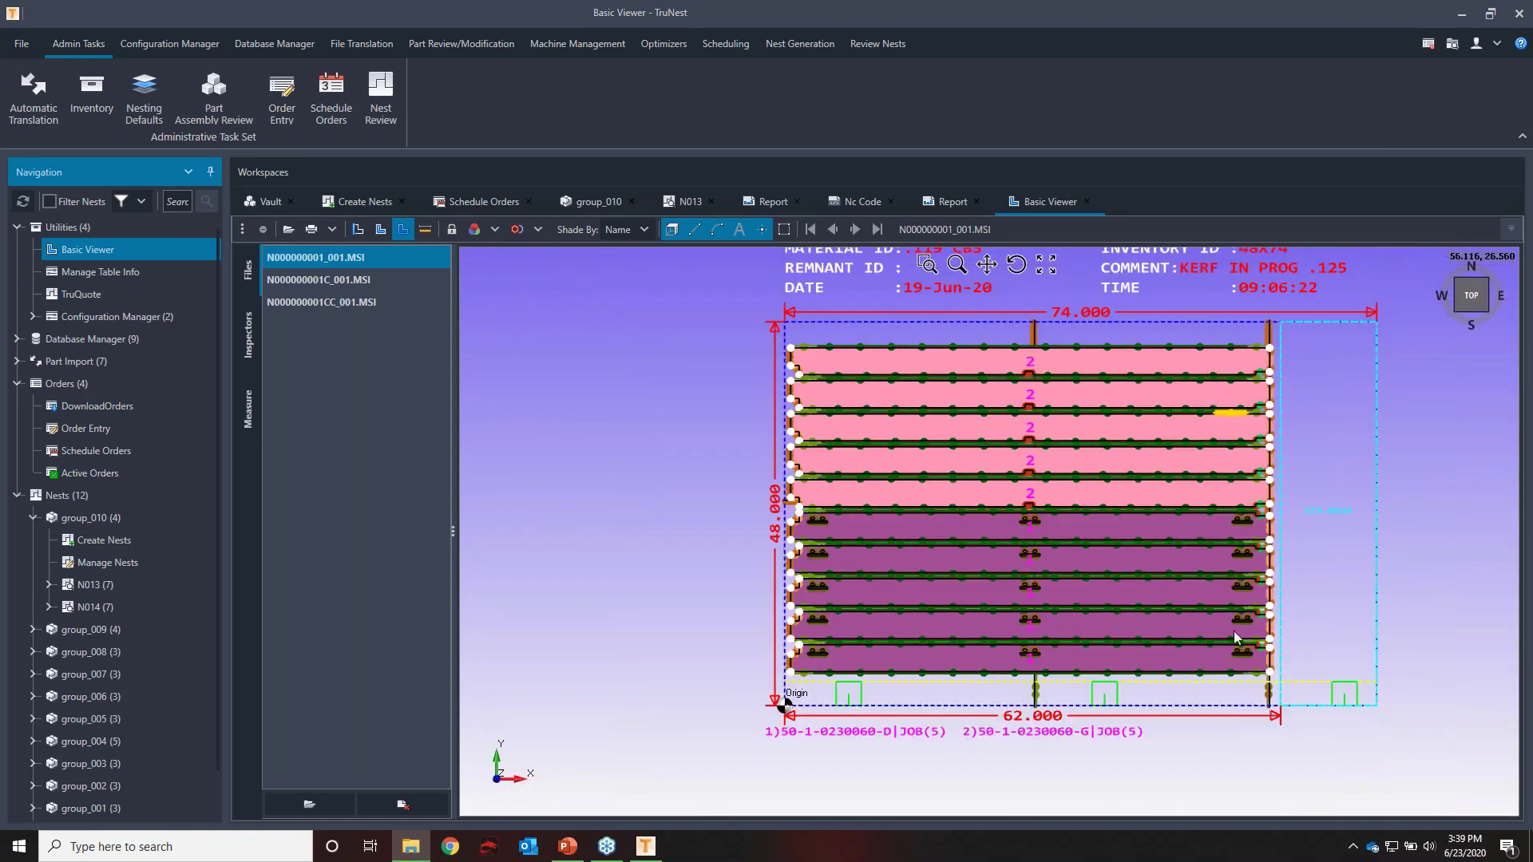
pyautogui.scroll(2, 942, 701)
pyautogui.scroll(-1, 914, 716)
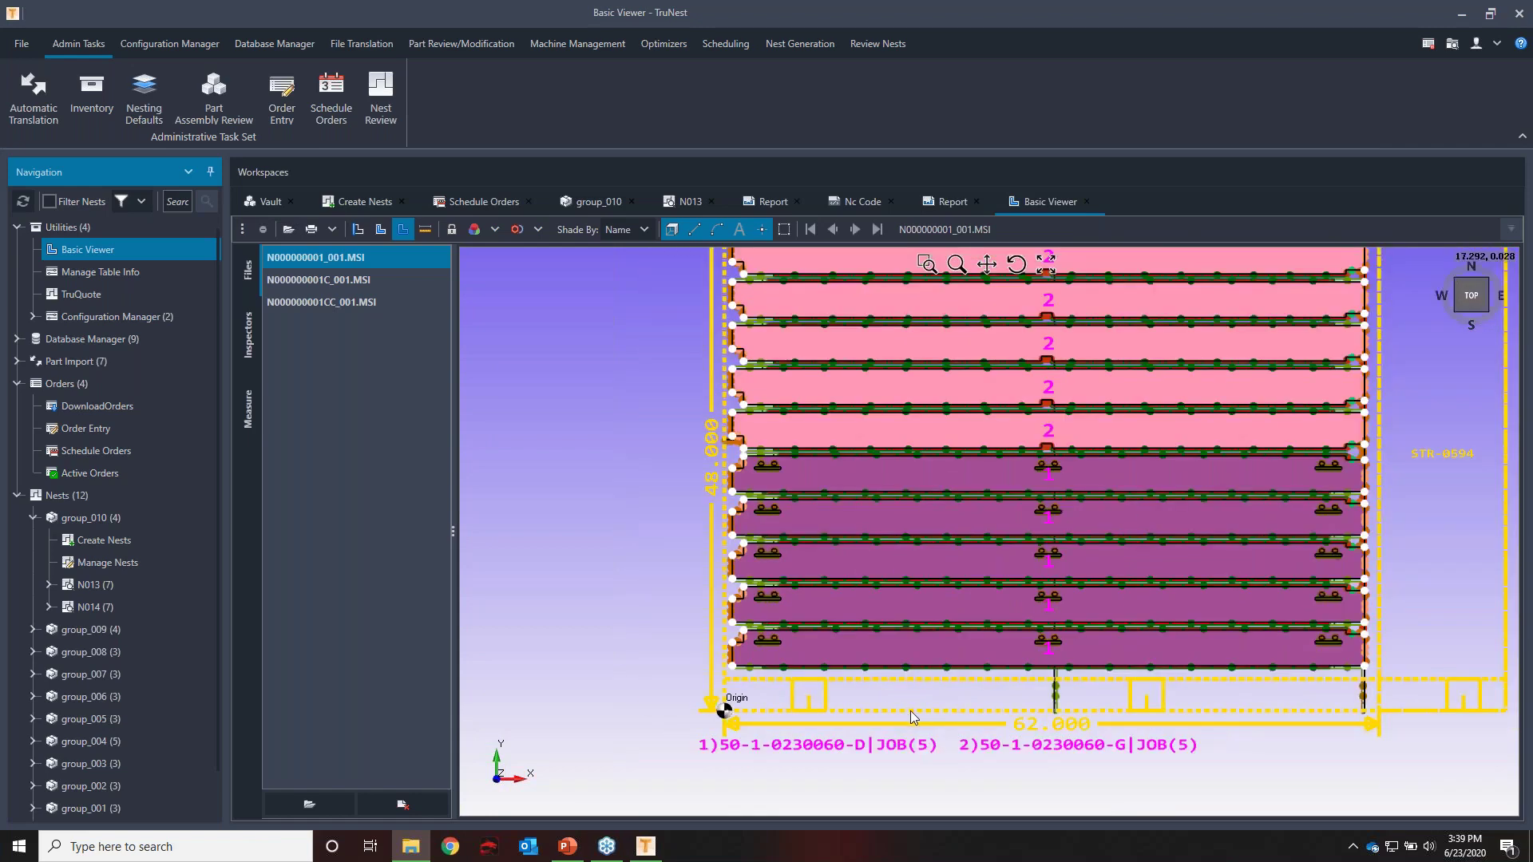
pyautogui.scroll(-2, 914, 716)
pyautogui.scroll(2, 964, 343)
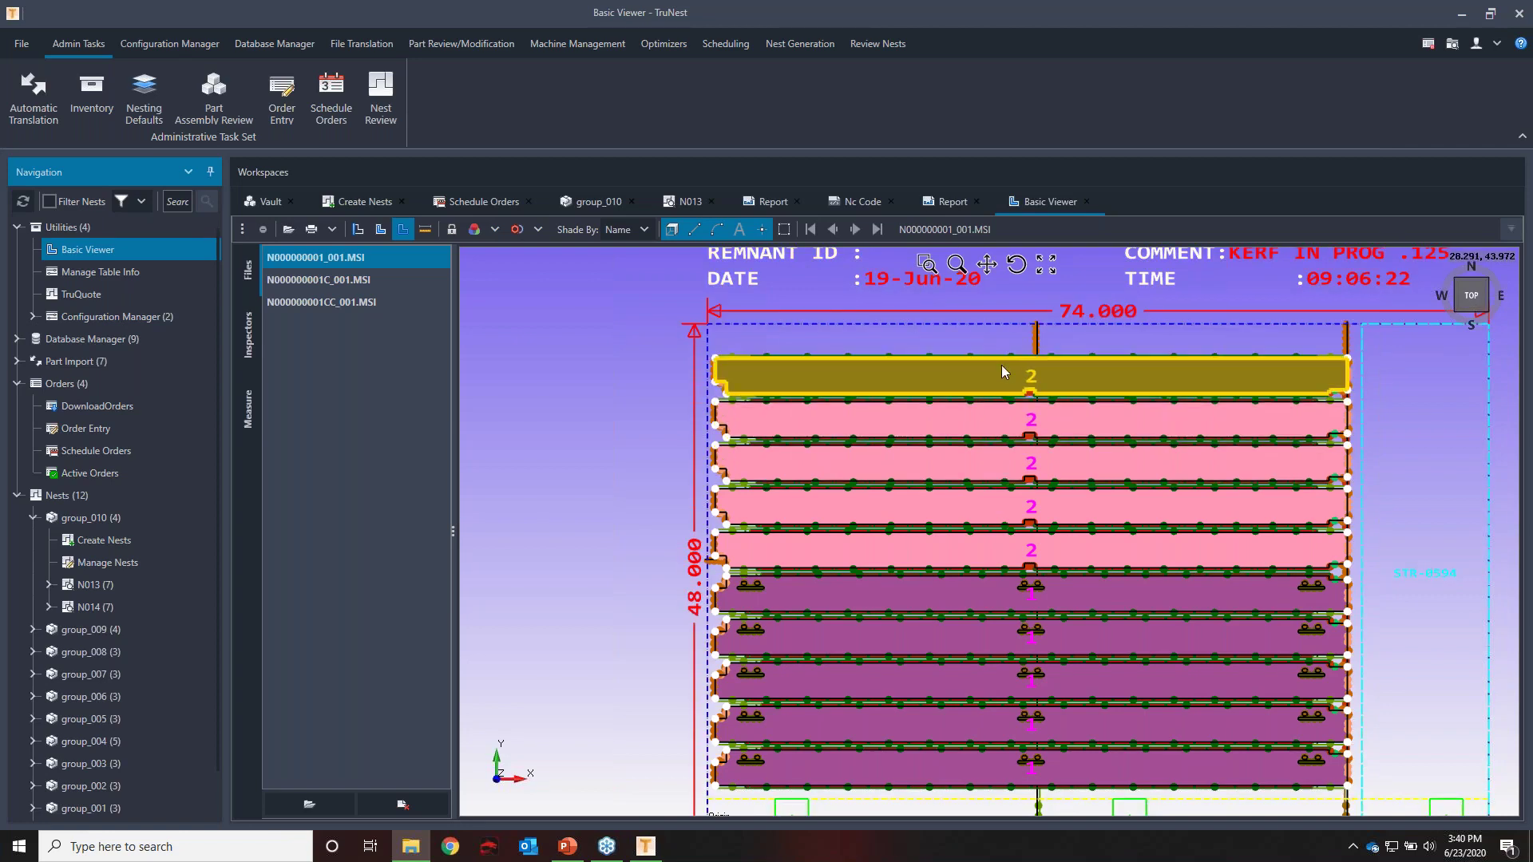
pyautogui.click(958, 336)
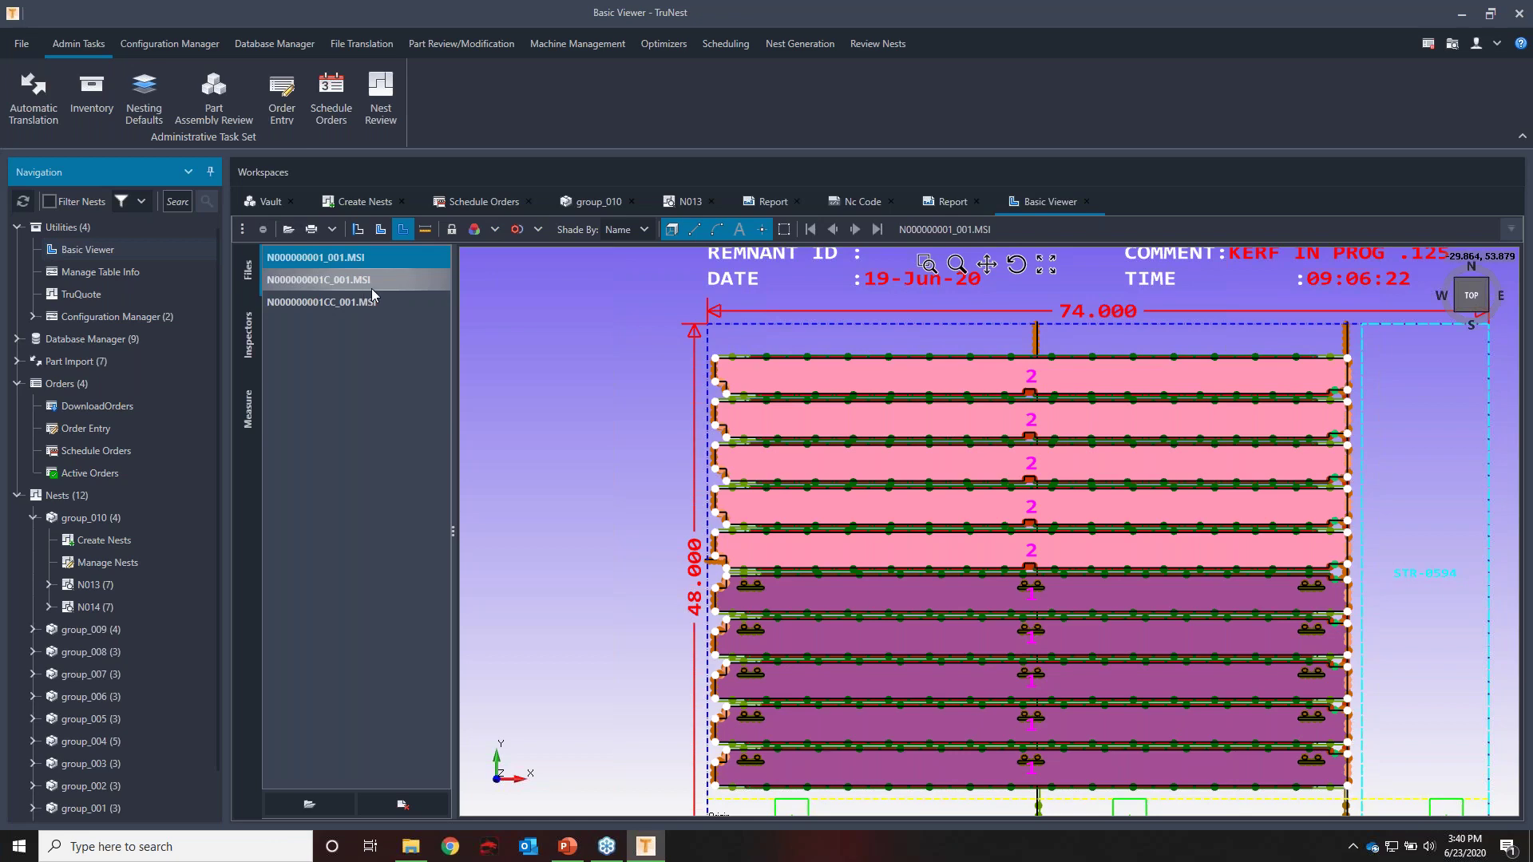
# Display nest N000000001C_001.MSI and examine the shared punch cuts between paired parts at their west ends
pyautogui.click(372, 289)
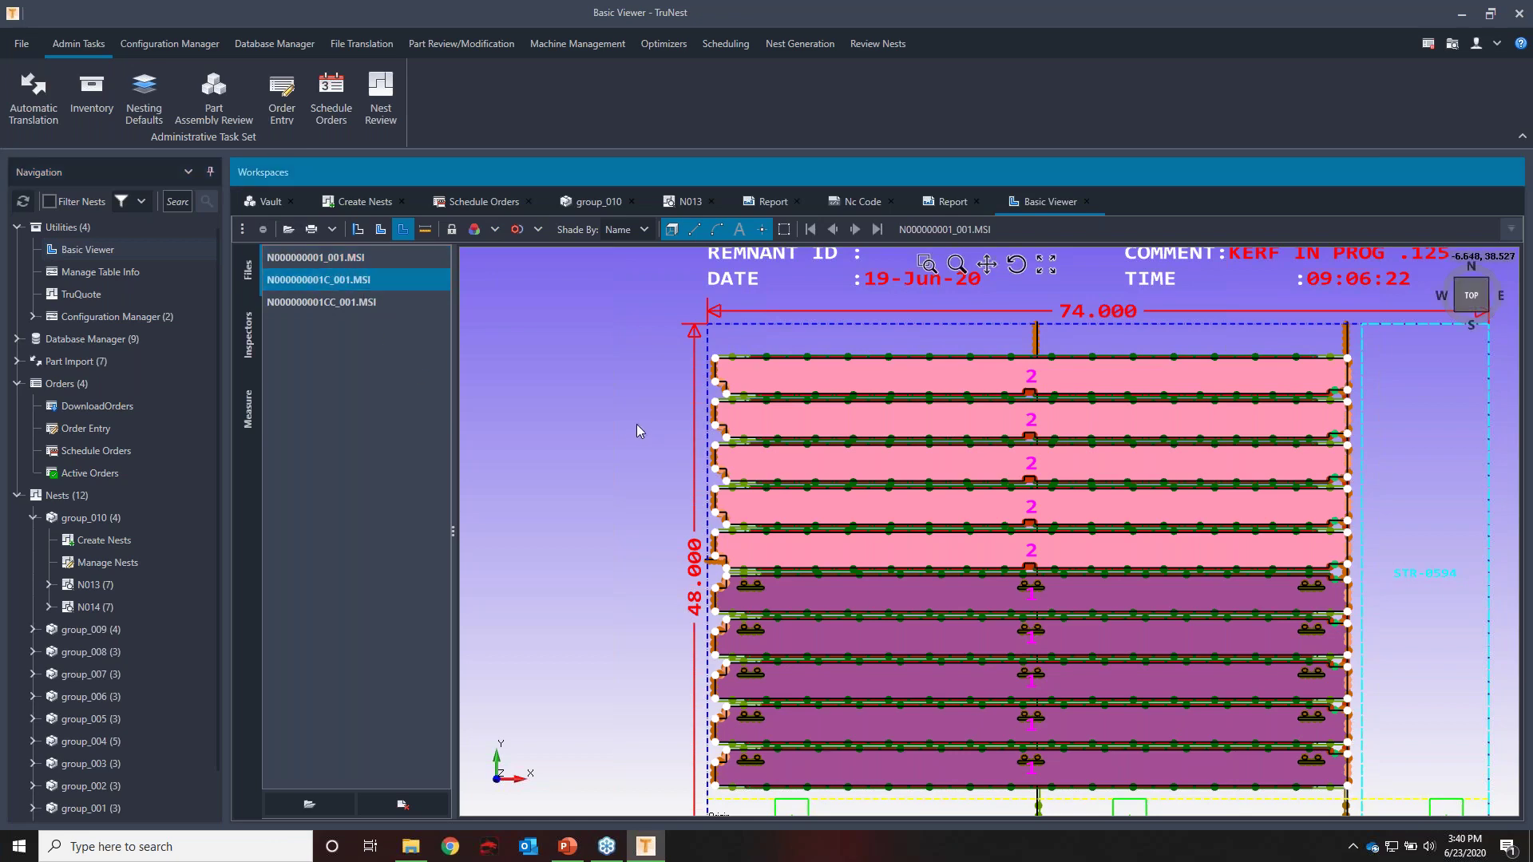
pyautogui.doubleClick(377, 280)
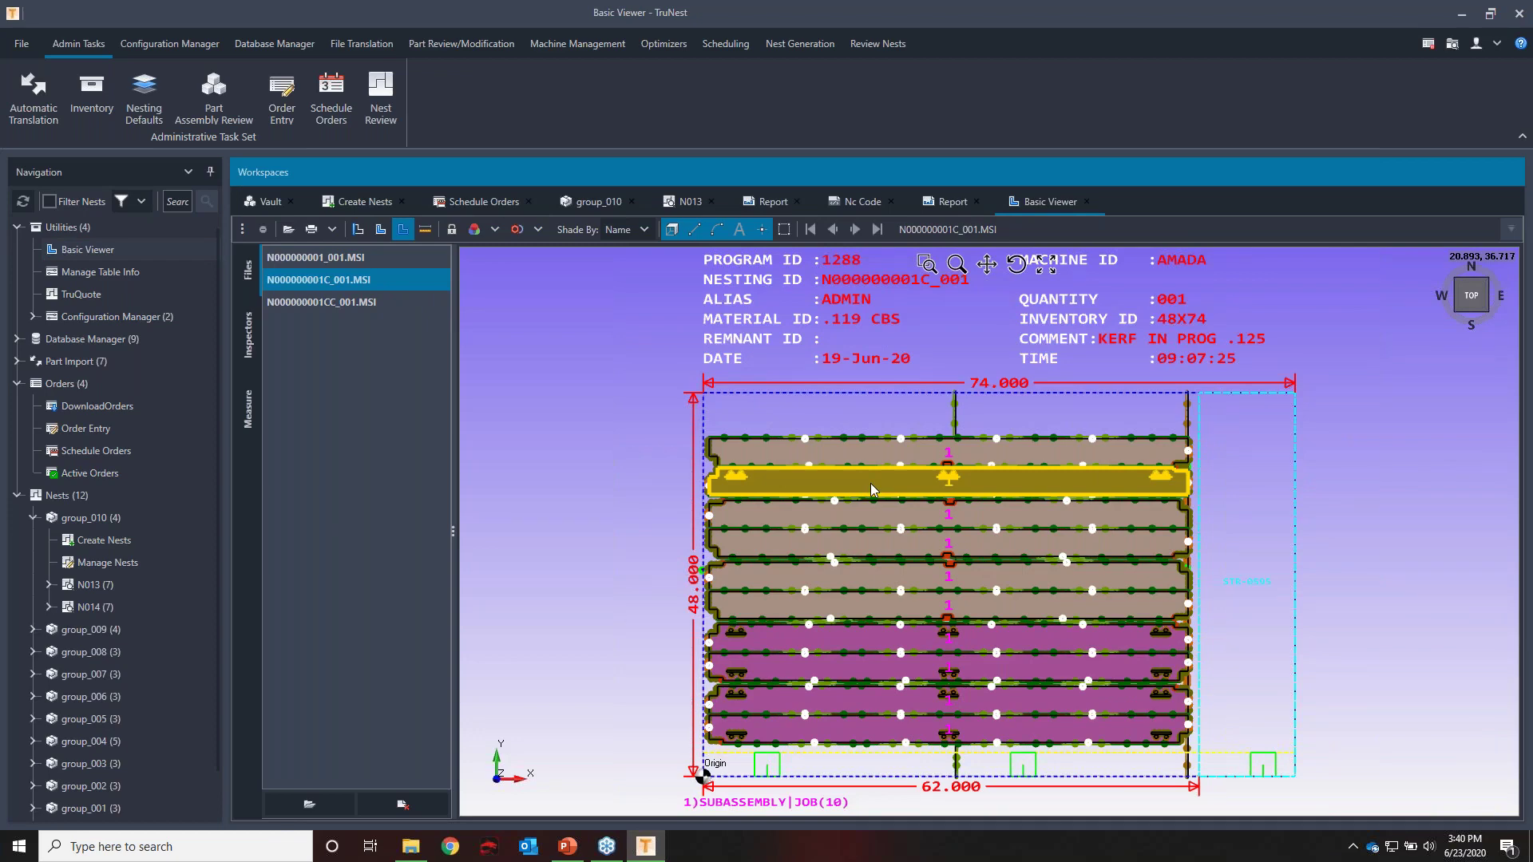
pyautogui.scroll(1, 739, 546)
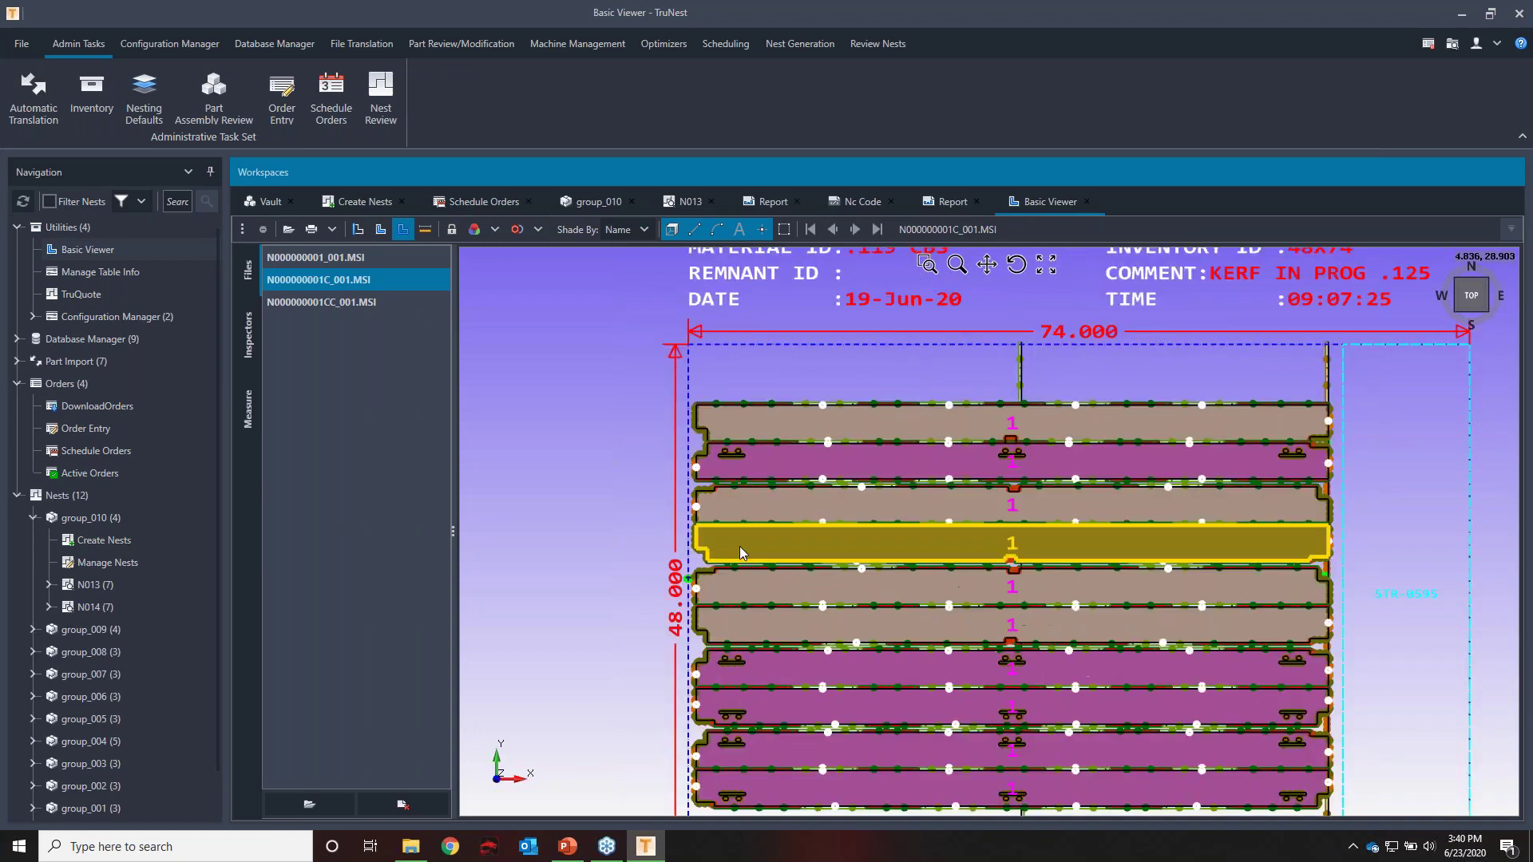
pyautogui.scroll(3, 739, 546)
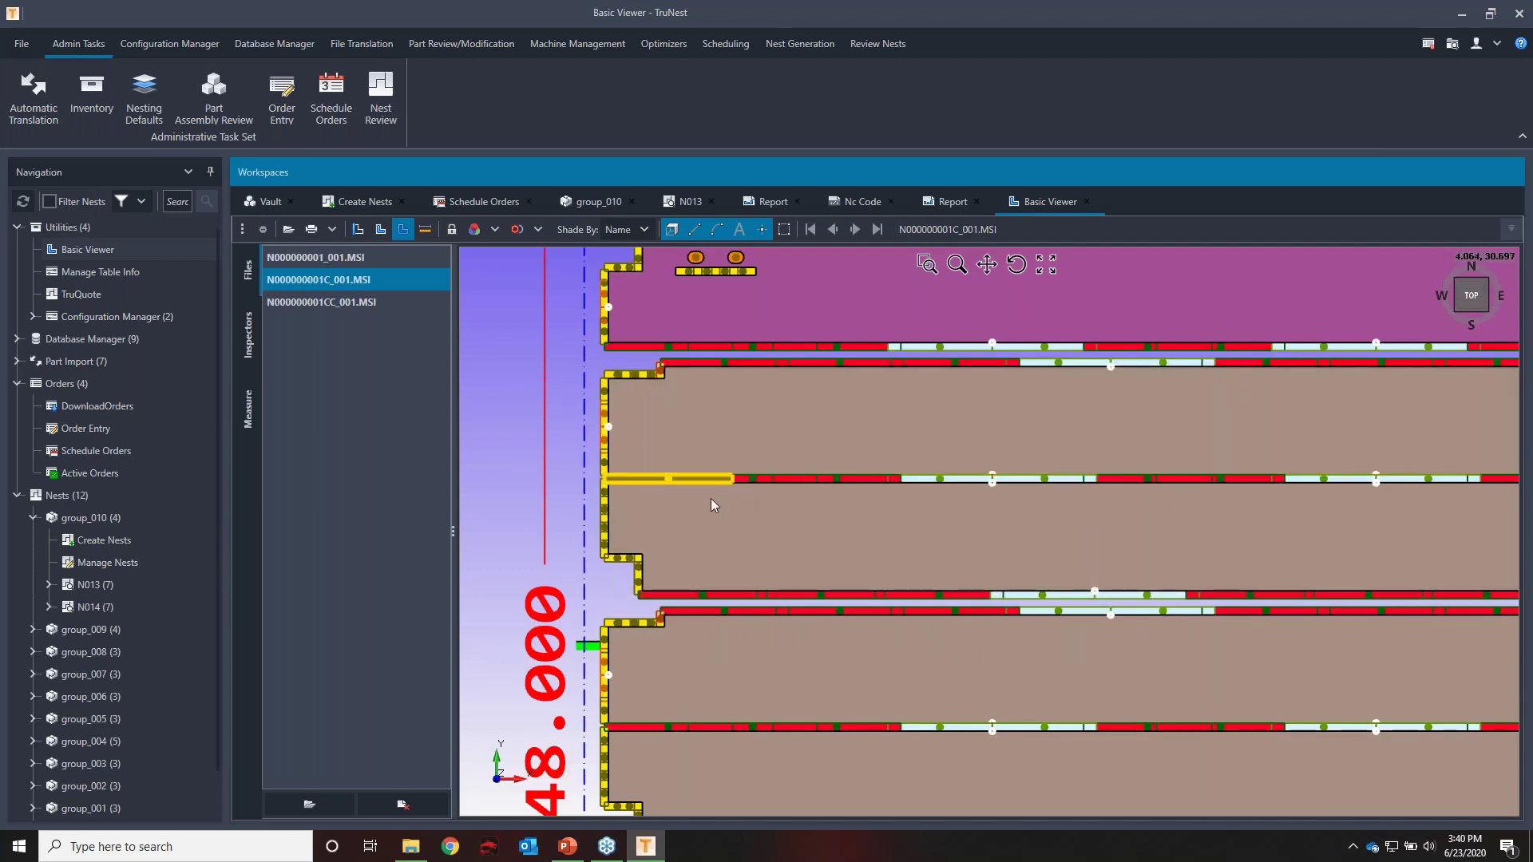
pyautogui.scroll(-2, 690, 544)
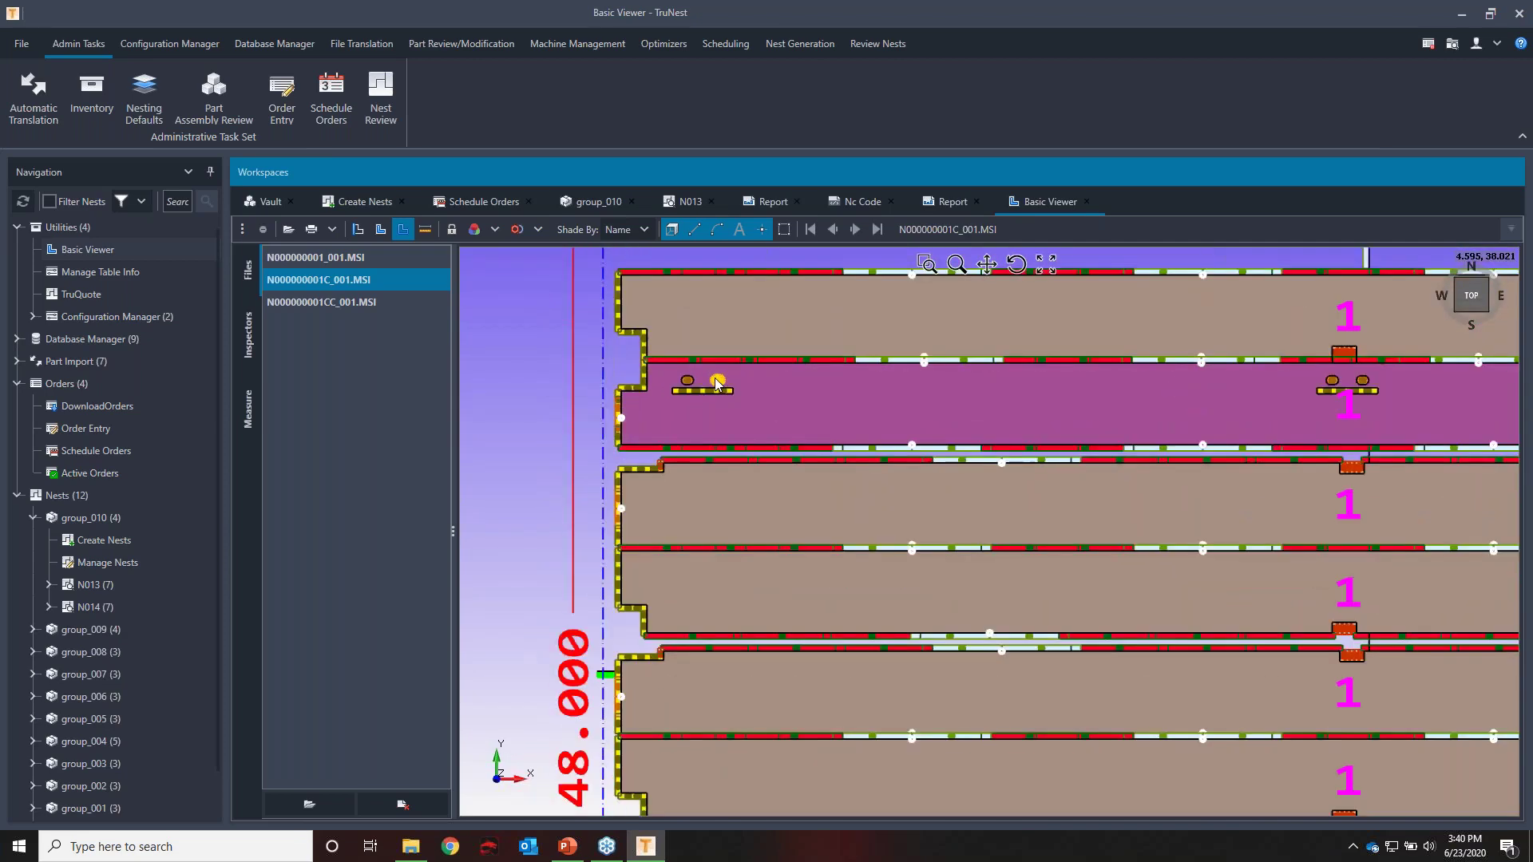
pyautogui.scroll(2, 716, 384)
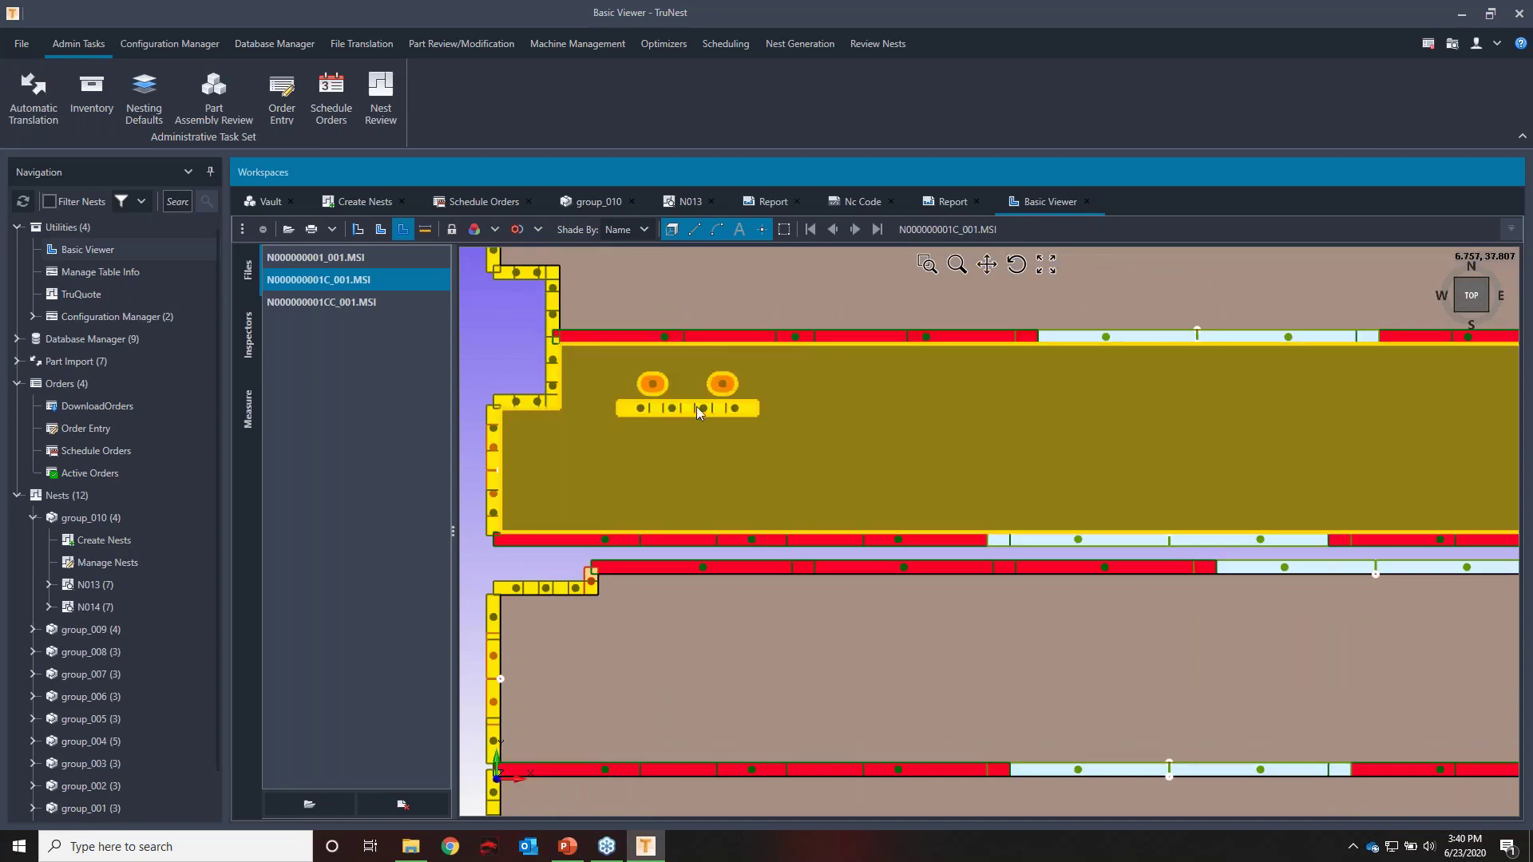
pyautogui.scroll(-3, 524, 428)
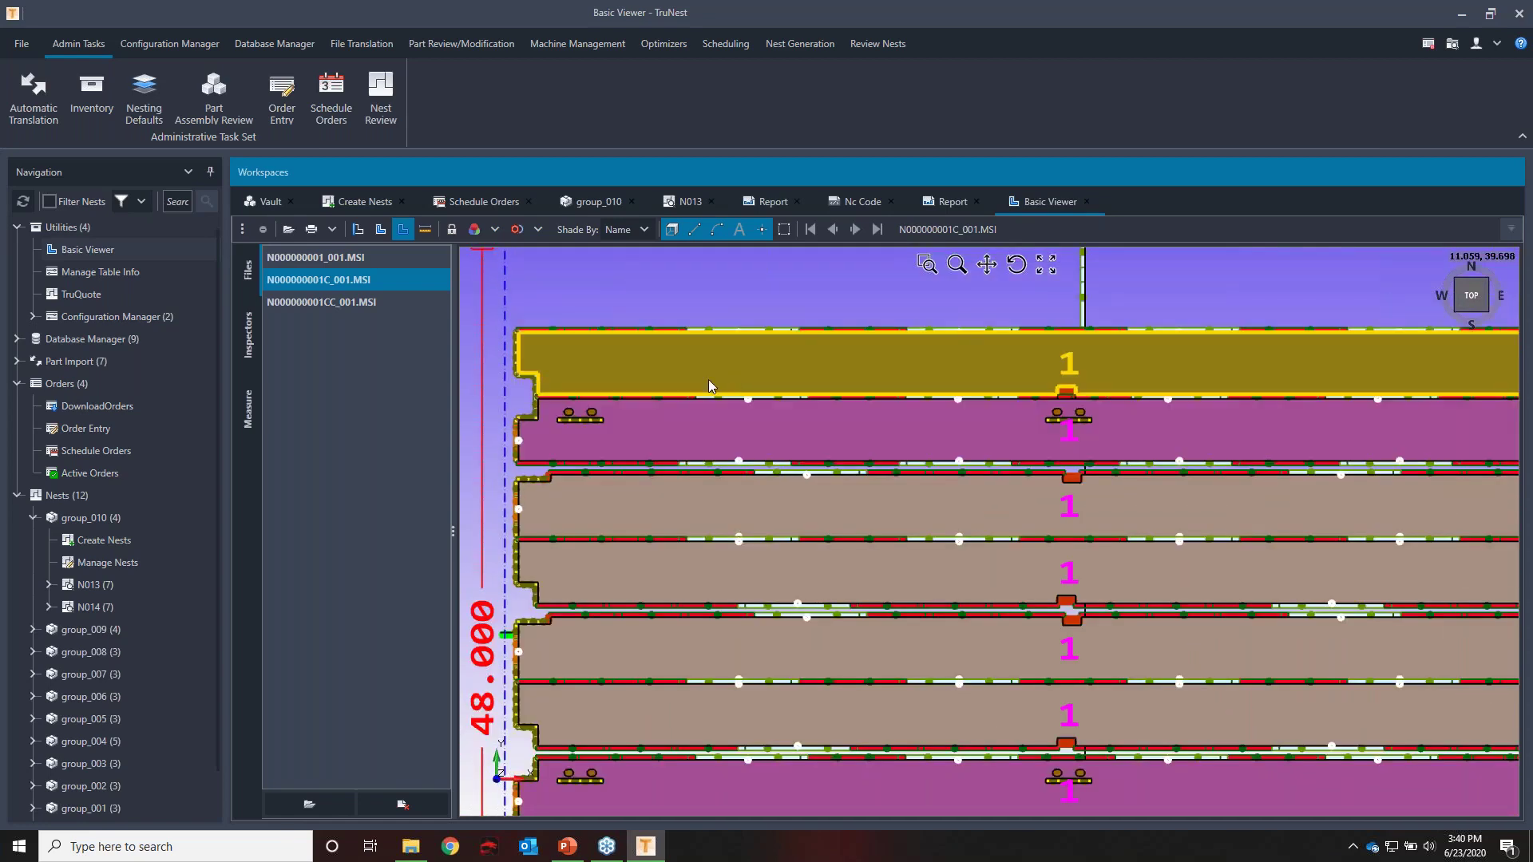
pyautogui.scroll(-1, 707, 381)
pyautogui.scroll(2, 1301, 400)
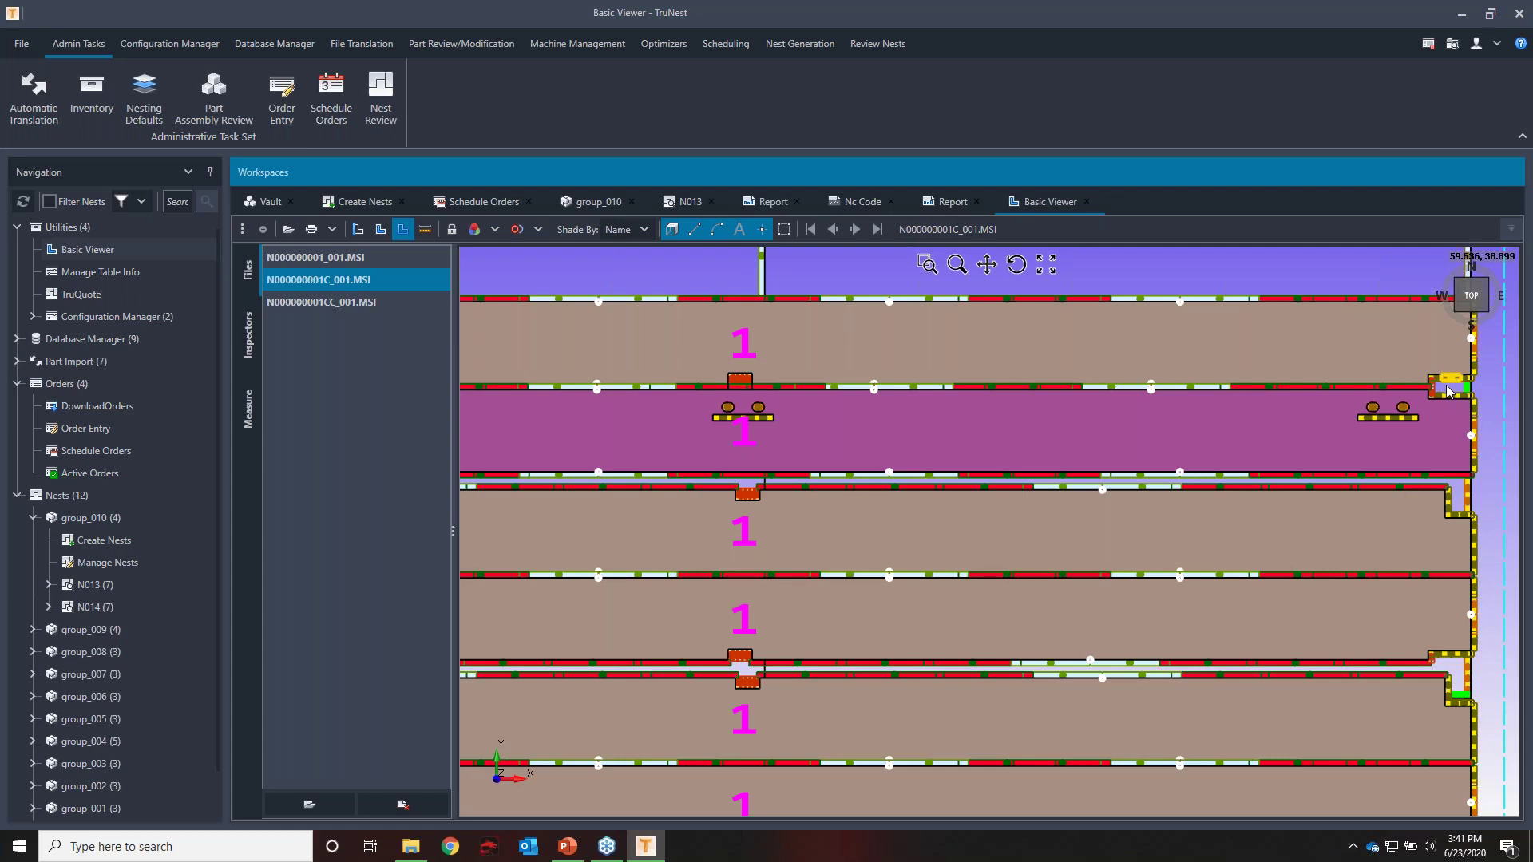
# Inspect the east-end corner and centre notch hits on the upper part pair of N000000001C_001.MSI, plus the full sheet
pyautogui.scroll(1, 703, 386)
pyautogui.scroll(3, 703, 381)
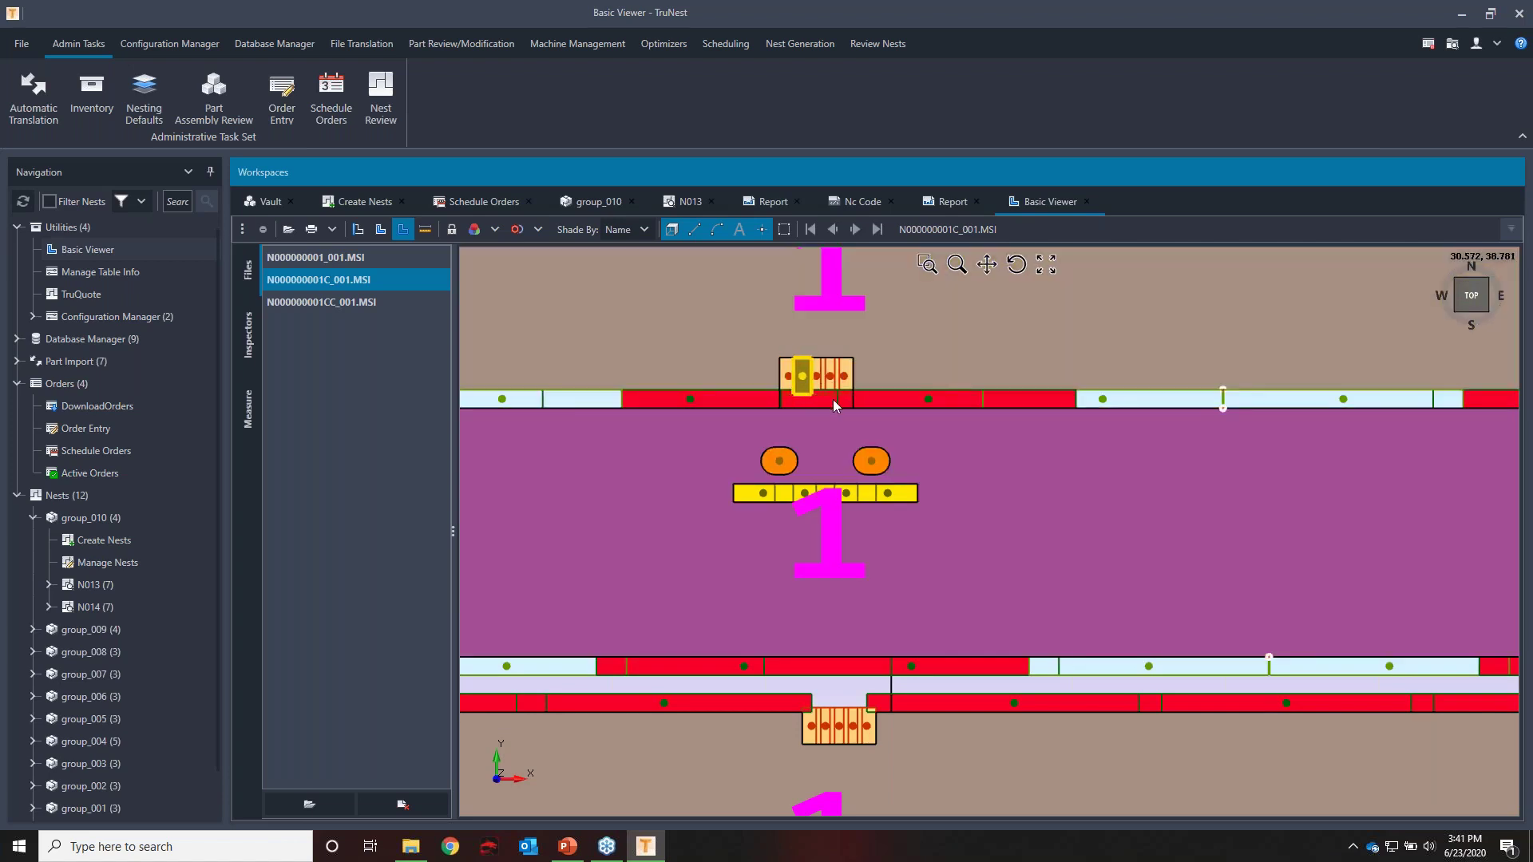
pyautogui.scroll(-3, 826, 391)
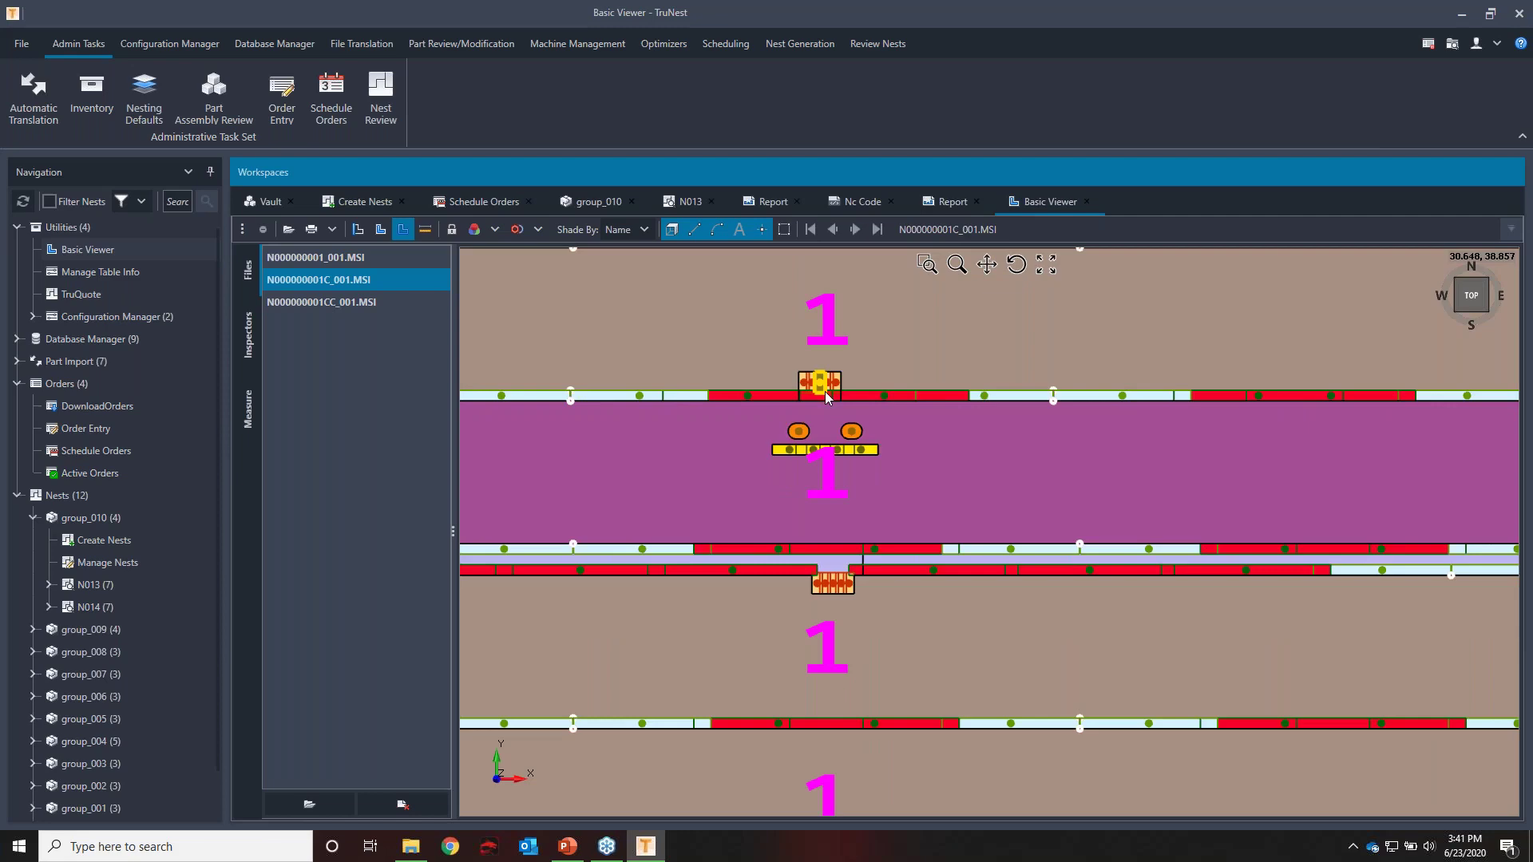
pyautogui.scroll(-2, 826, 392)
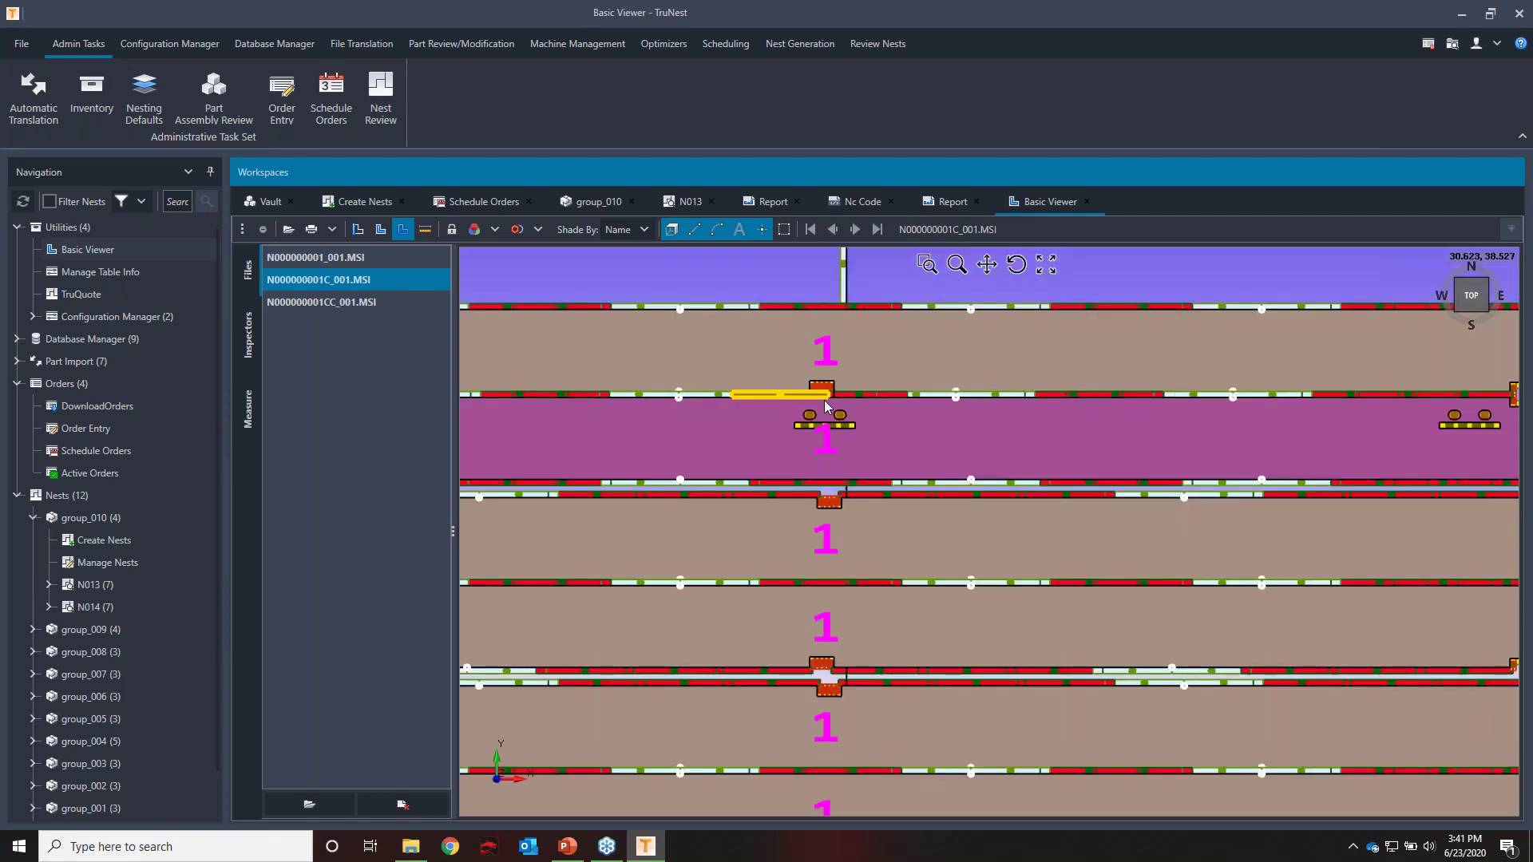
pyautogui.scroll(-2, 824, 400)
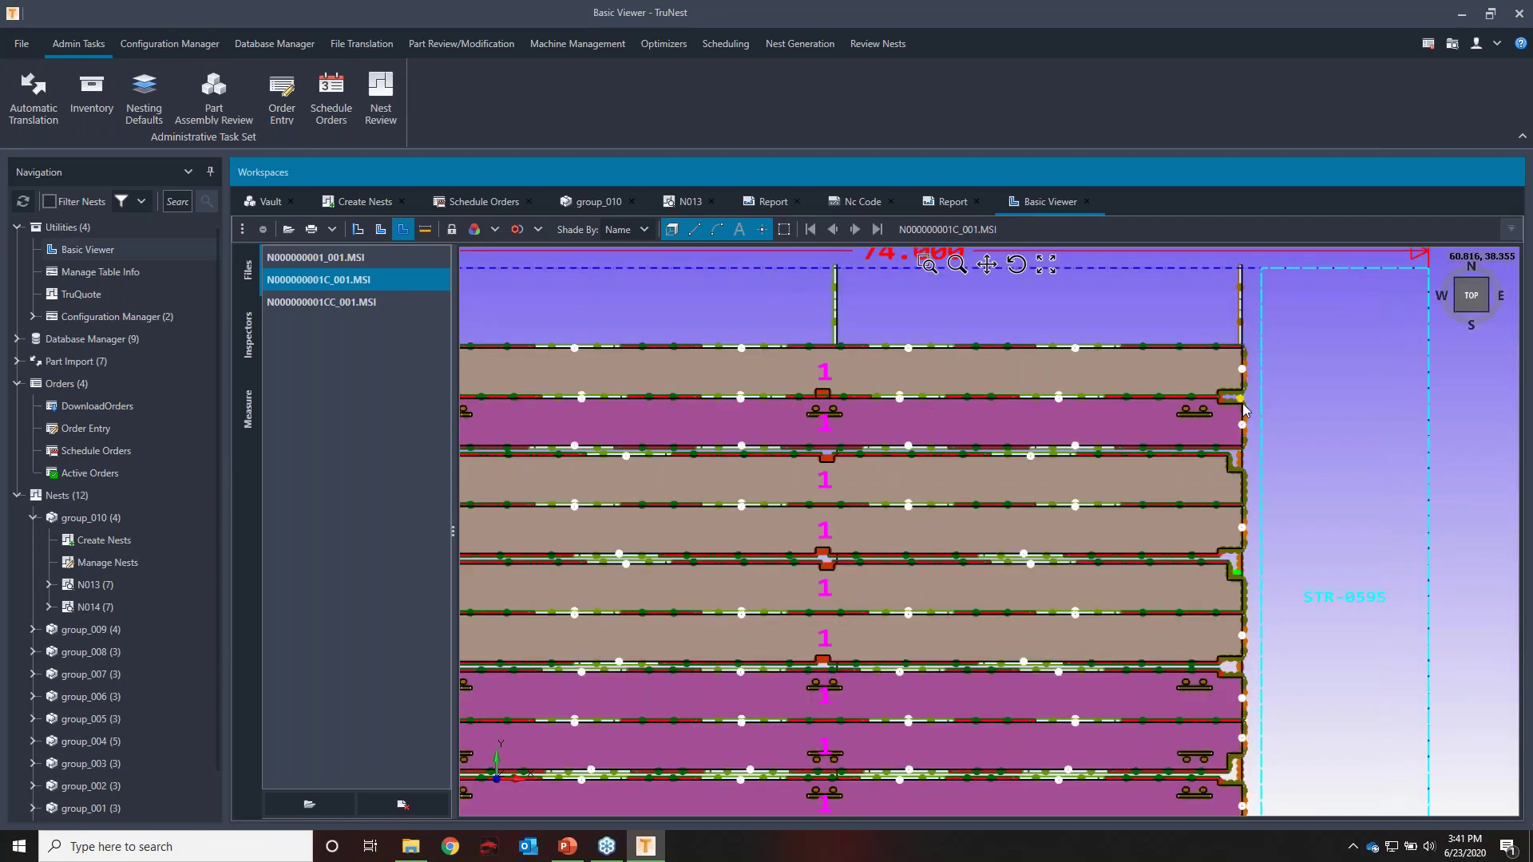
pyautogui.scroll(-1, 1062, 308)
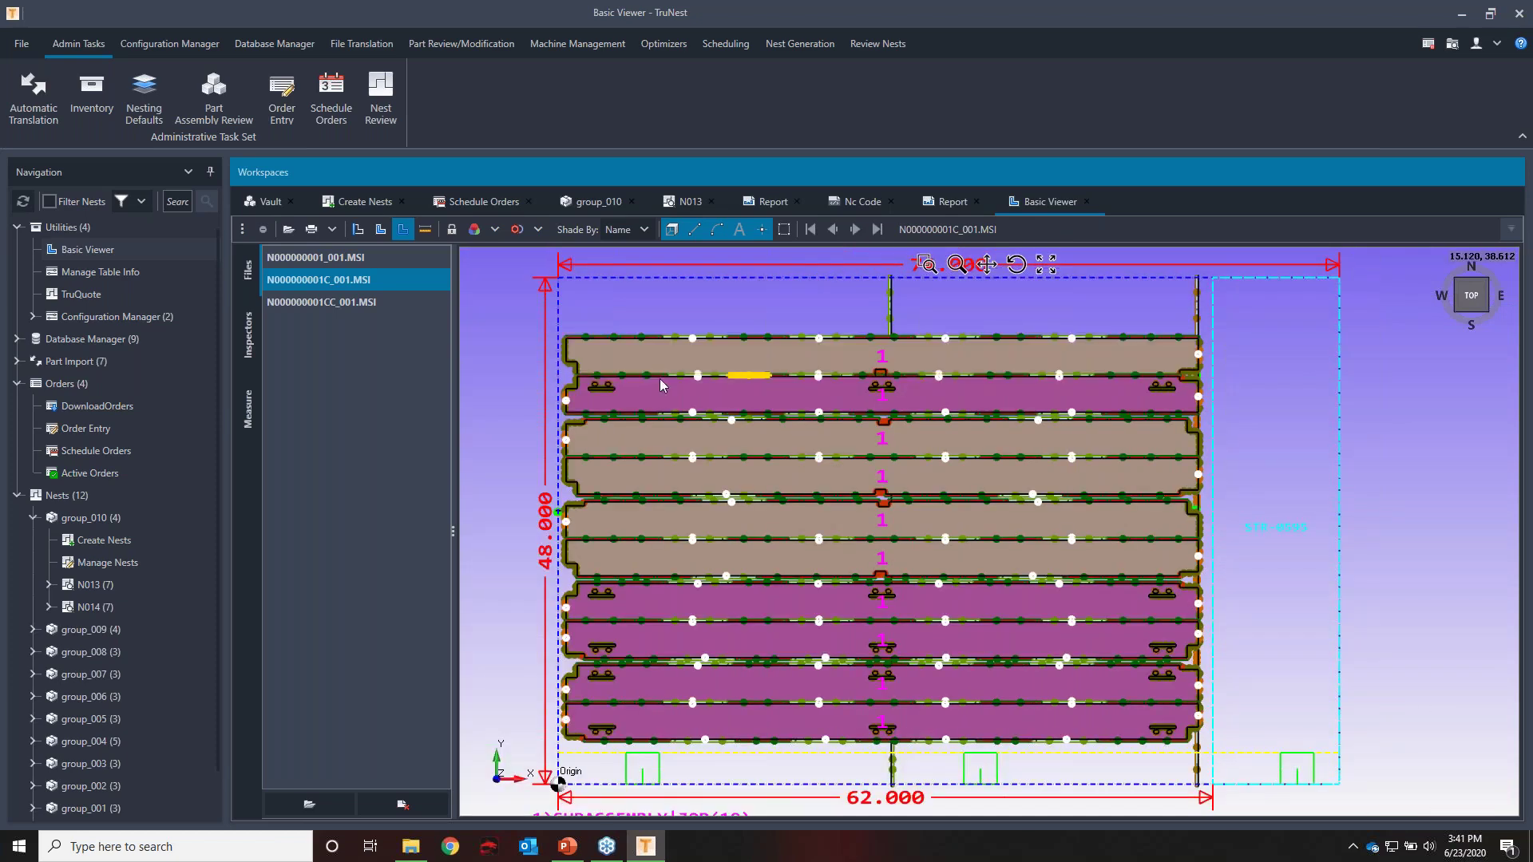
pyautogui.click(631, 386)
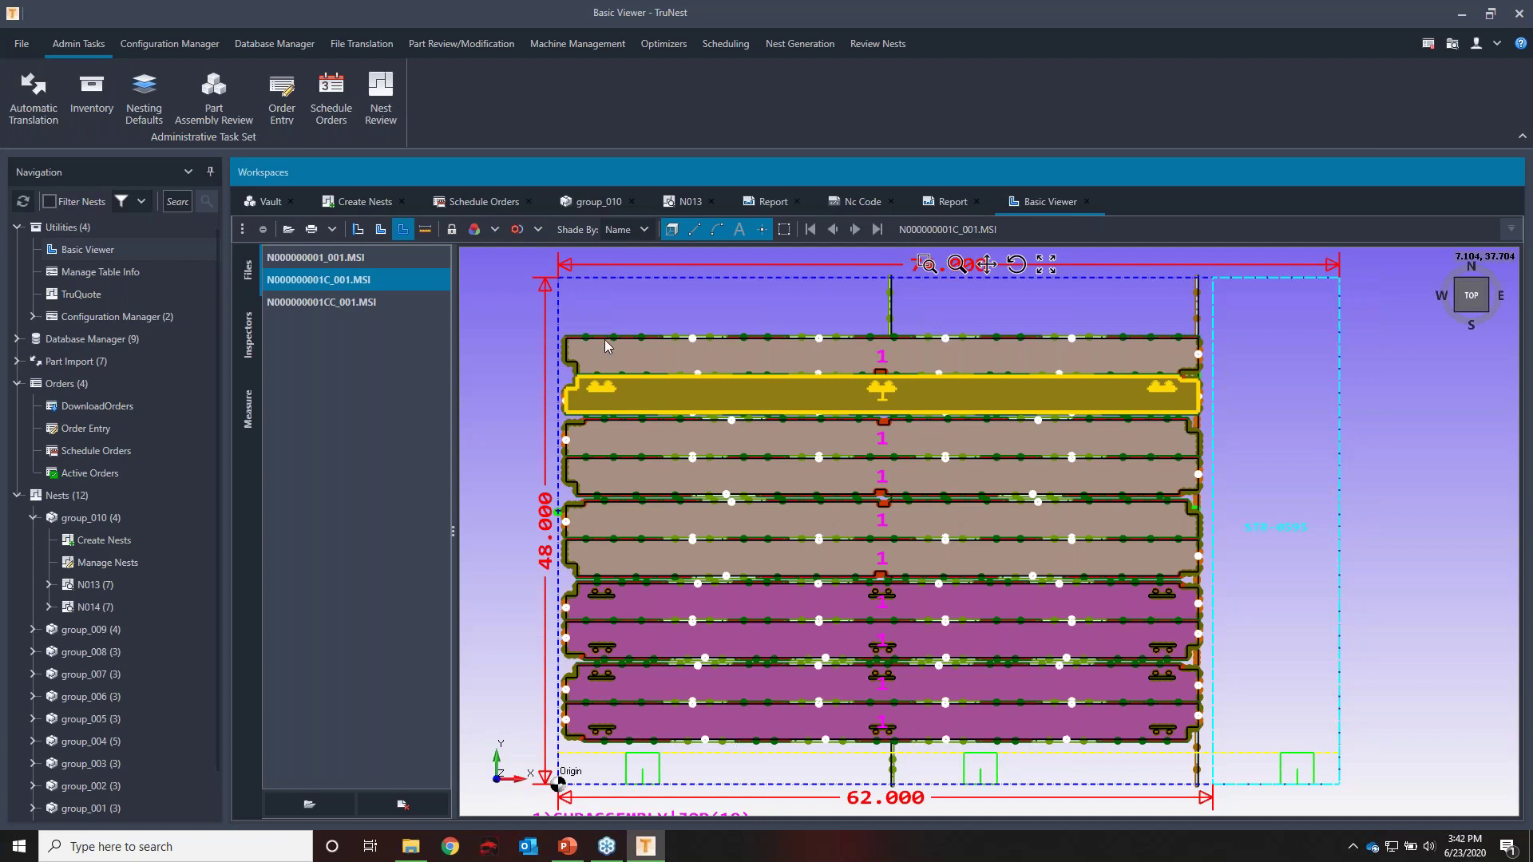
# Display nest N000000001CC_001.MSI and examine the centre notch hits along the shared cut between the upper parts
pyautogui.click(368, 304)
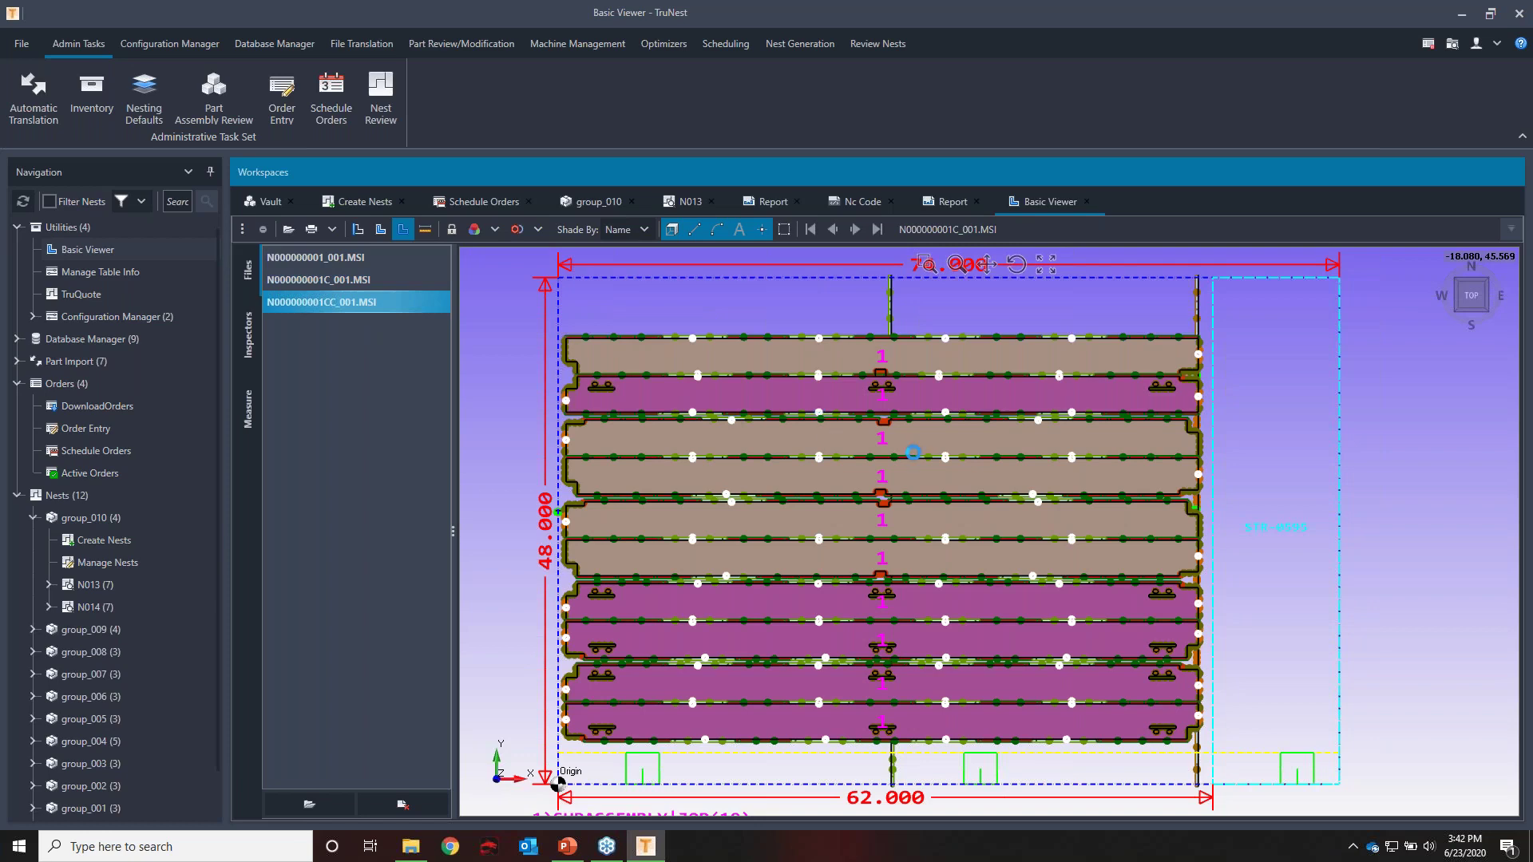
pyautogui.scroll(3, 997, 582)
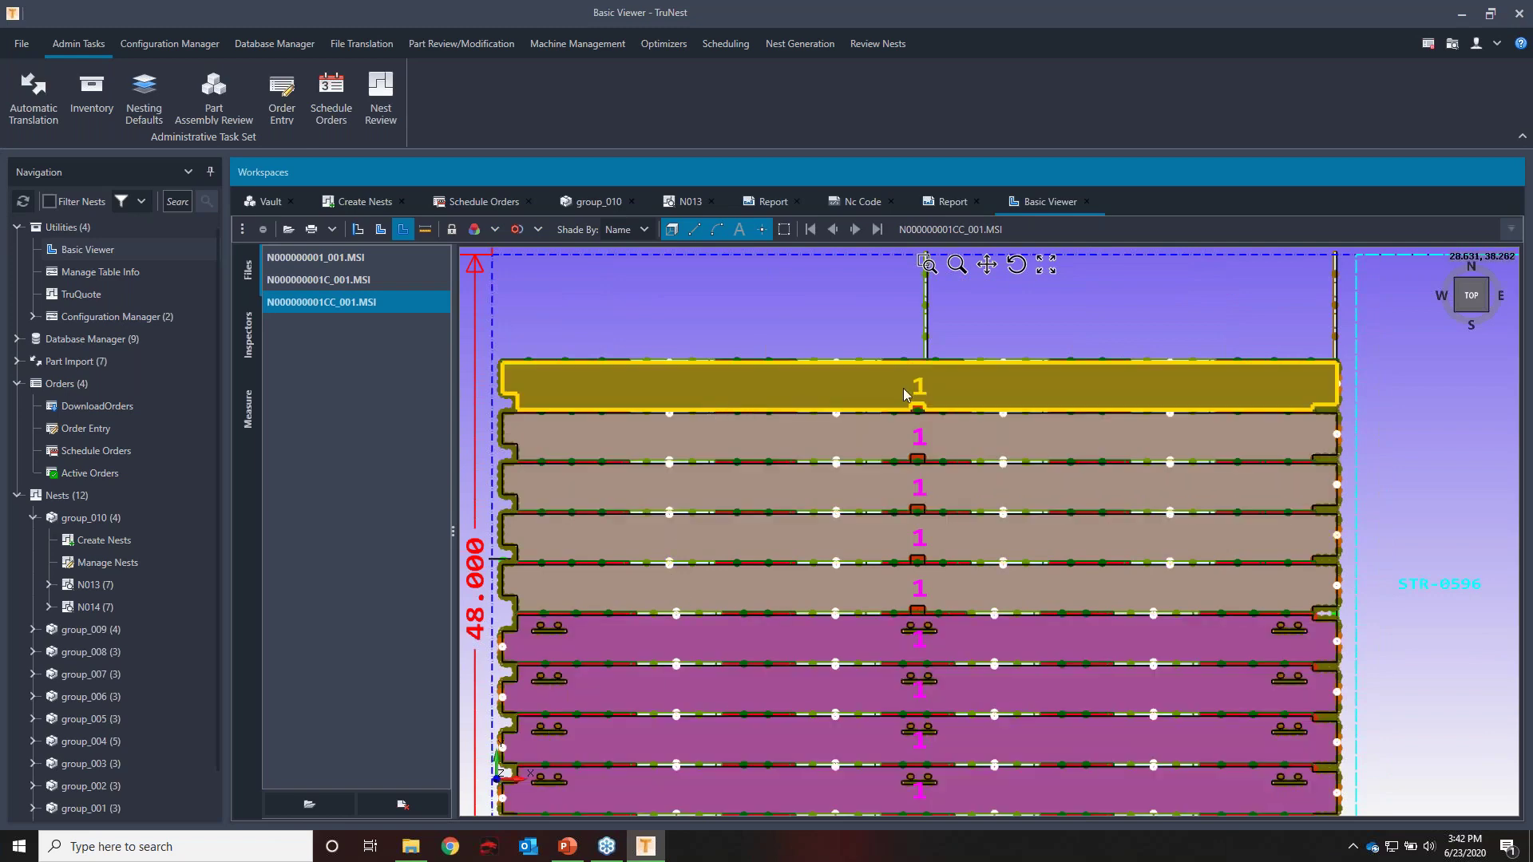
pyautogui.scroll(5, 915, 413)
pyautogui.scroll(2, 917, 416)
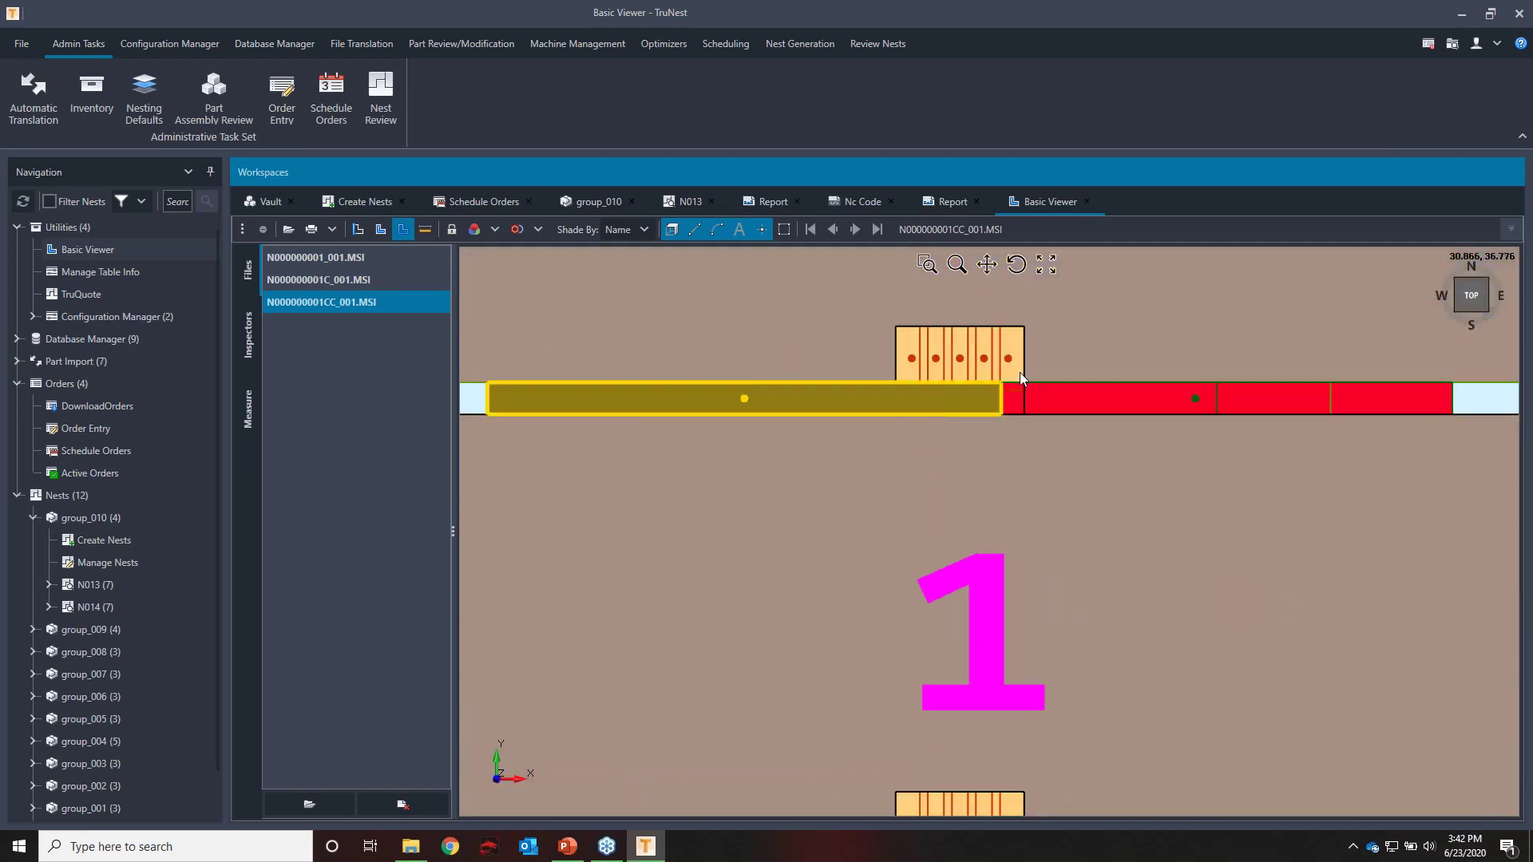
pyautogui.scroll(-7, 955, 320)
pyautogui.scroll(-5, 938, 324)
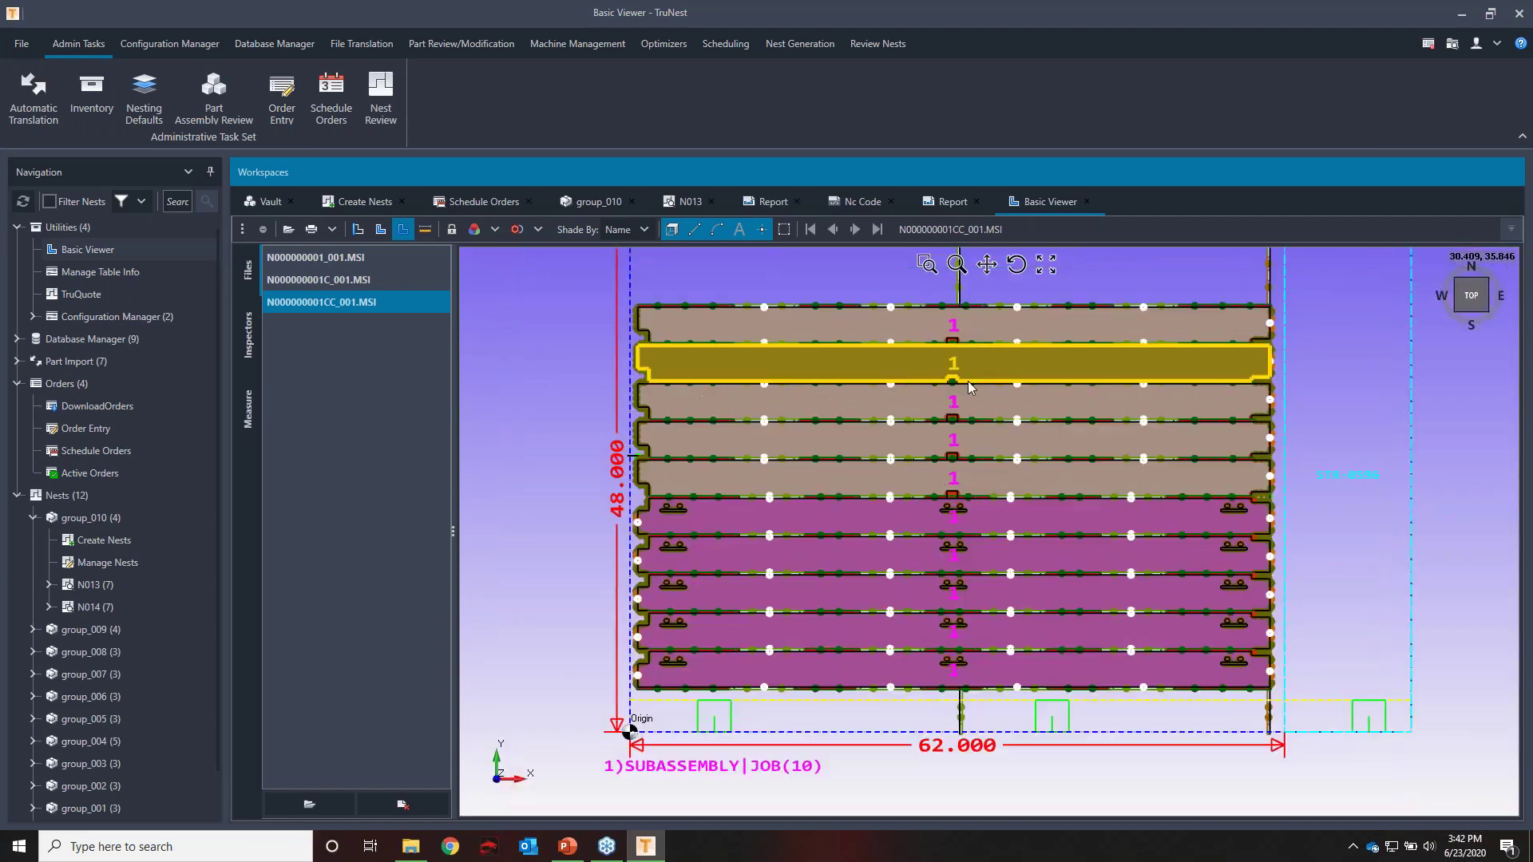
# Inspect the shared cut between the two part types in N000000001CC_001.MSI, at the centre notch and east end
pyautogui.scroll(5, 957, 529)
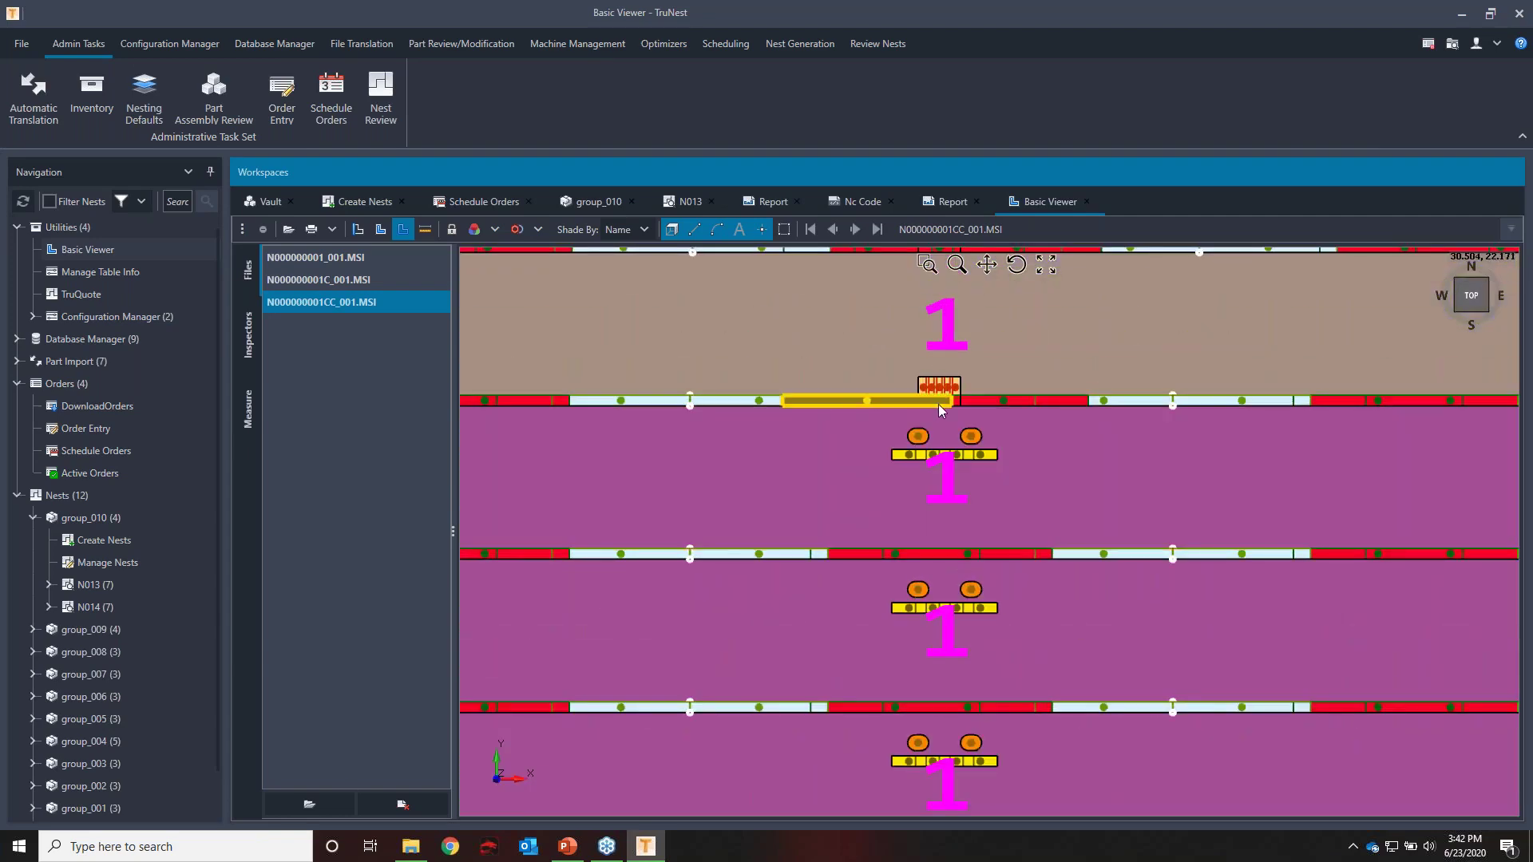
pyautogui.scroll(-5, 937, 413)
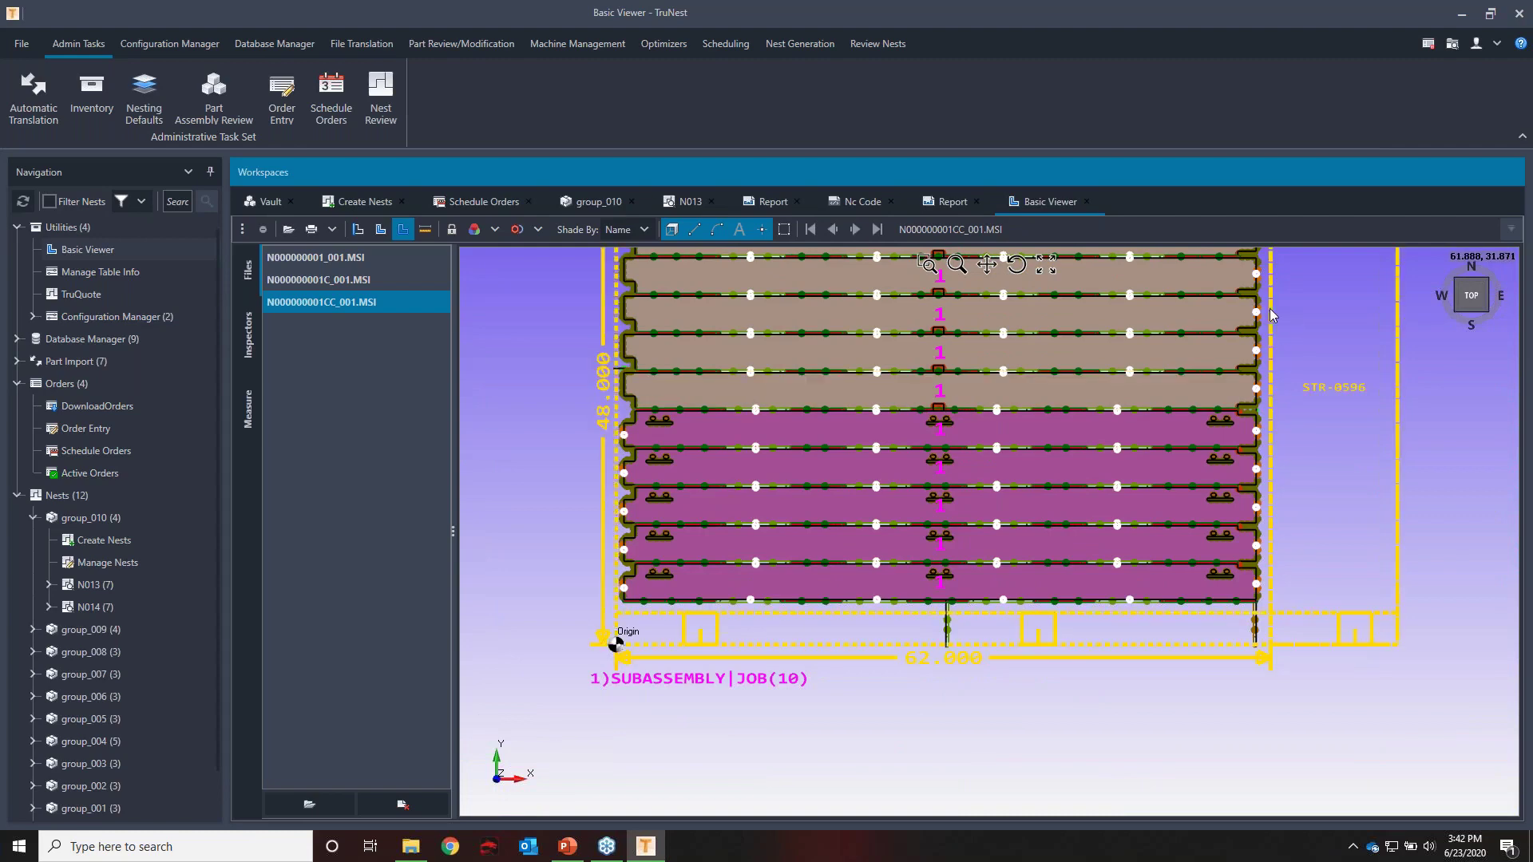
pyautogui.scroll(5, 1272, 316)
pyautogui.scroll(-3, 1152, 739)
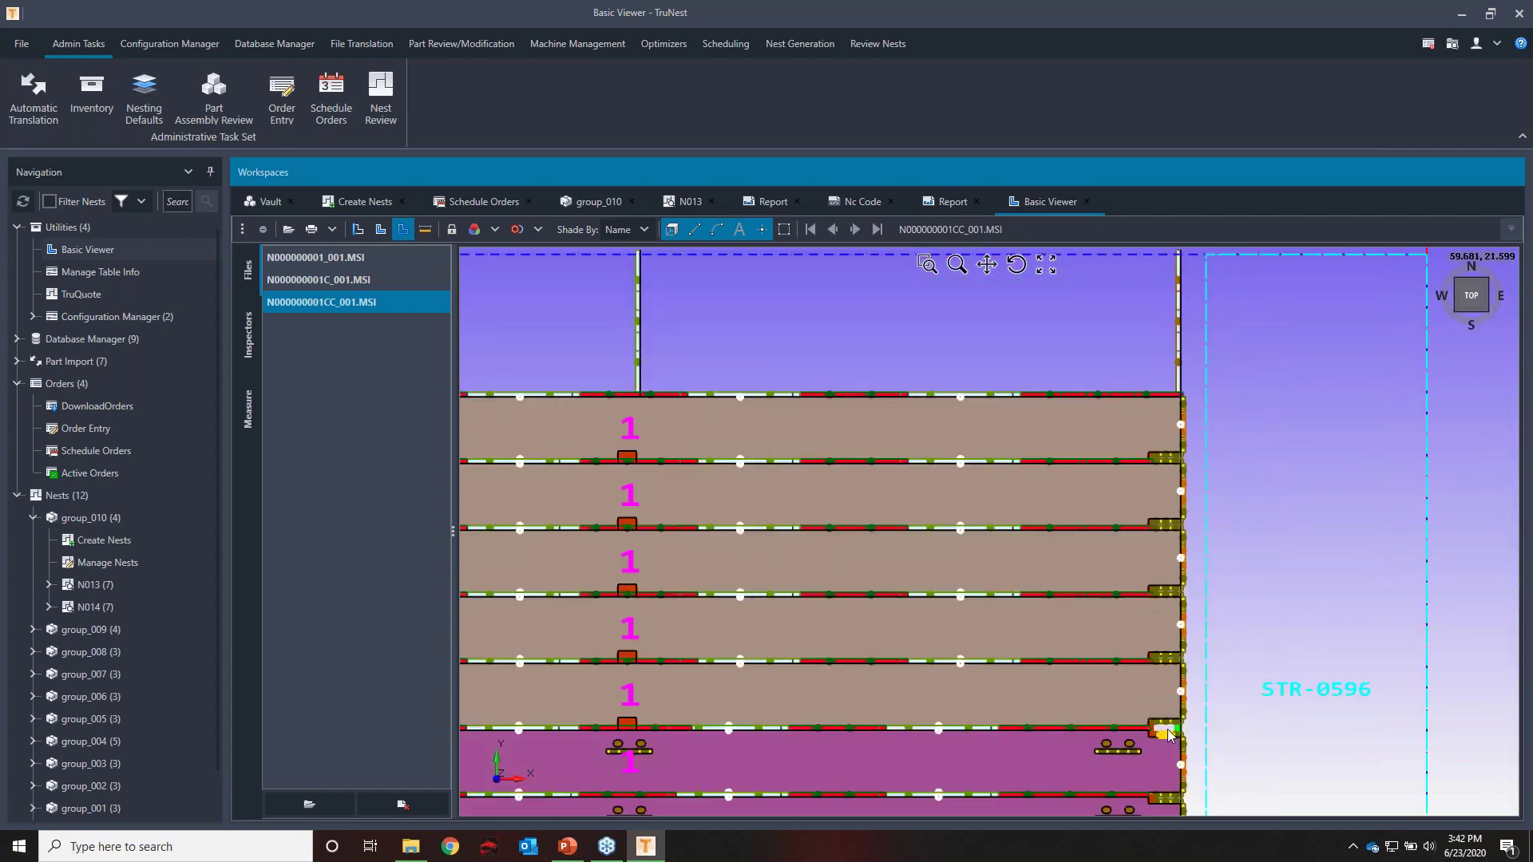
pyautogui.scroll(-2, 1148, 333)
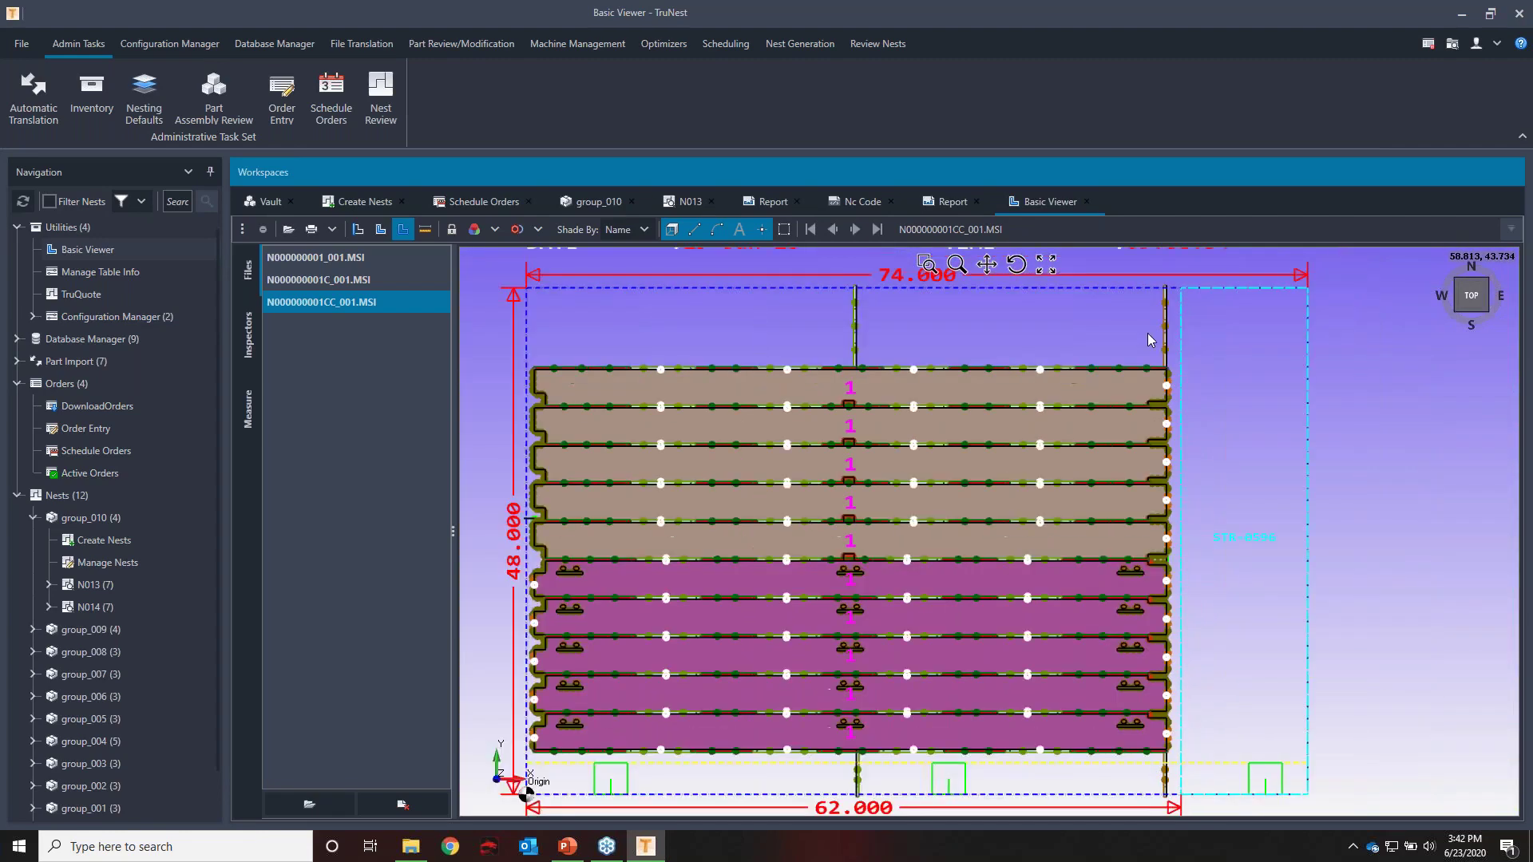
pyautogui.scroll(-2, 1149, 339)
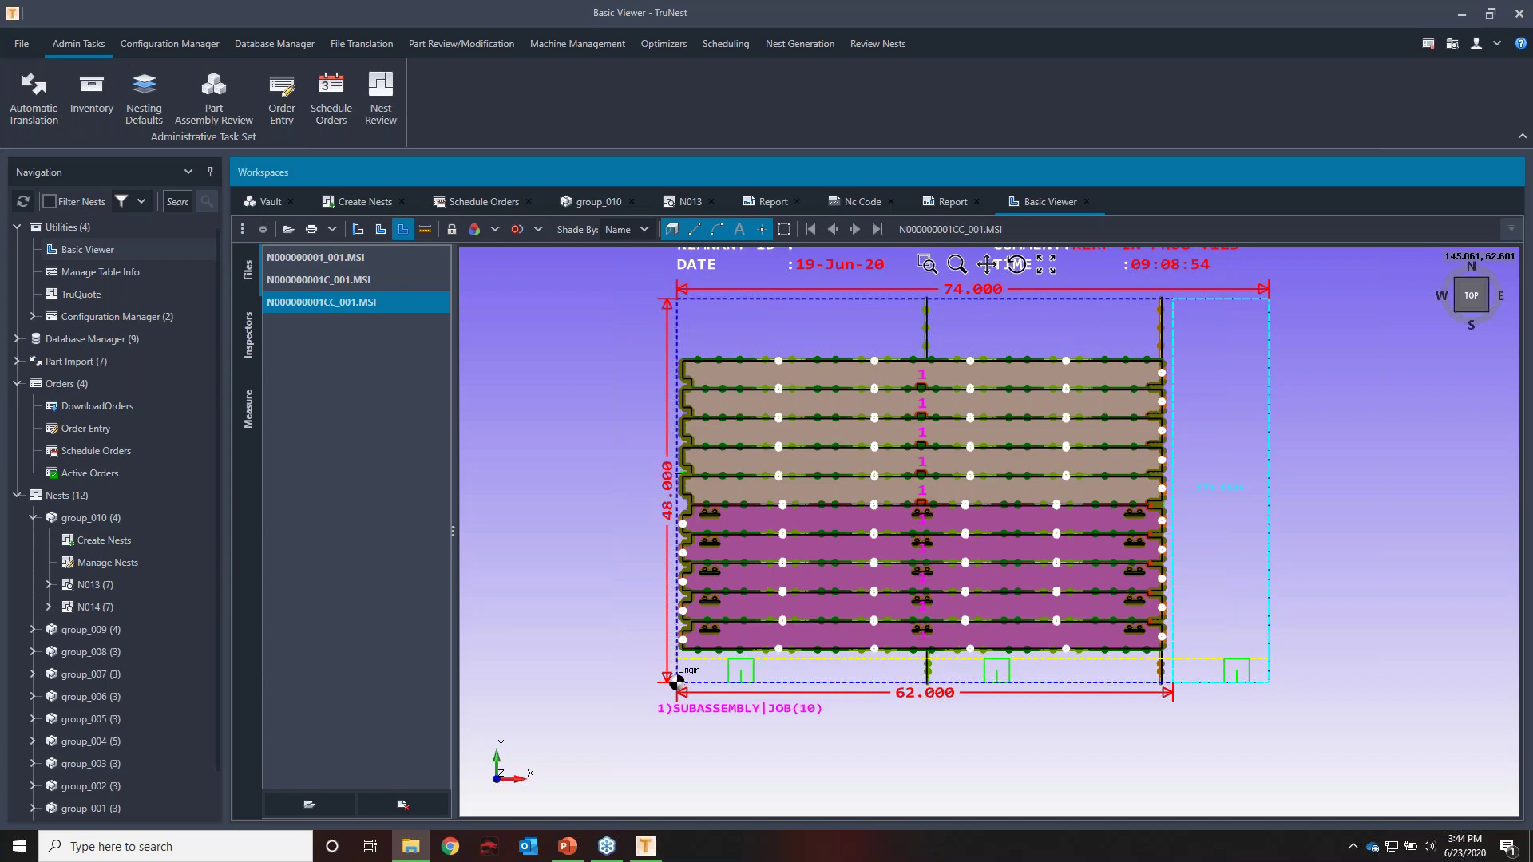
# Load n002_001.MSI and n012_001.MSI from File Explorer into the viewer and display n002_001.MSI
pyautogui.moveTo(1114, 391); pyautogui.dragTo(351, 403)
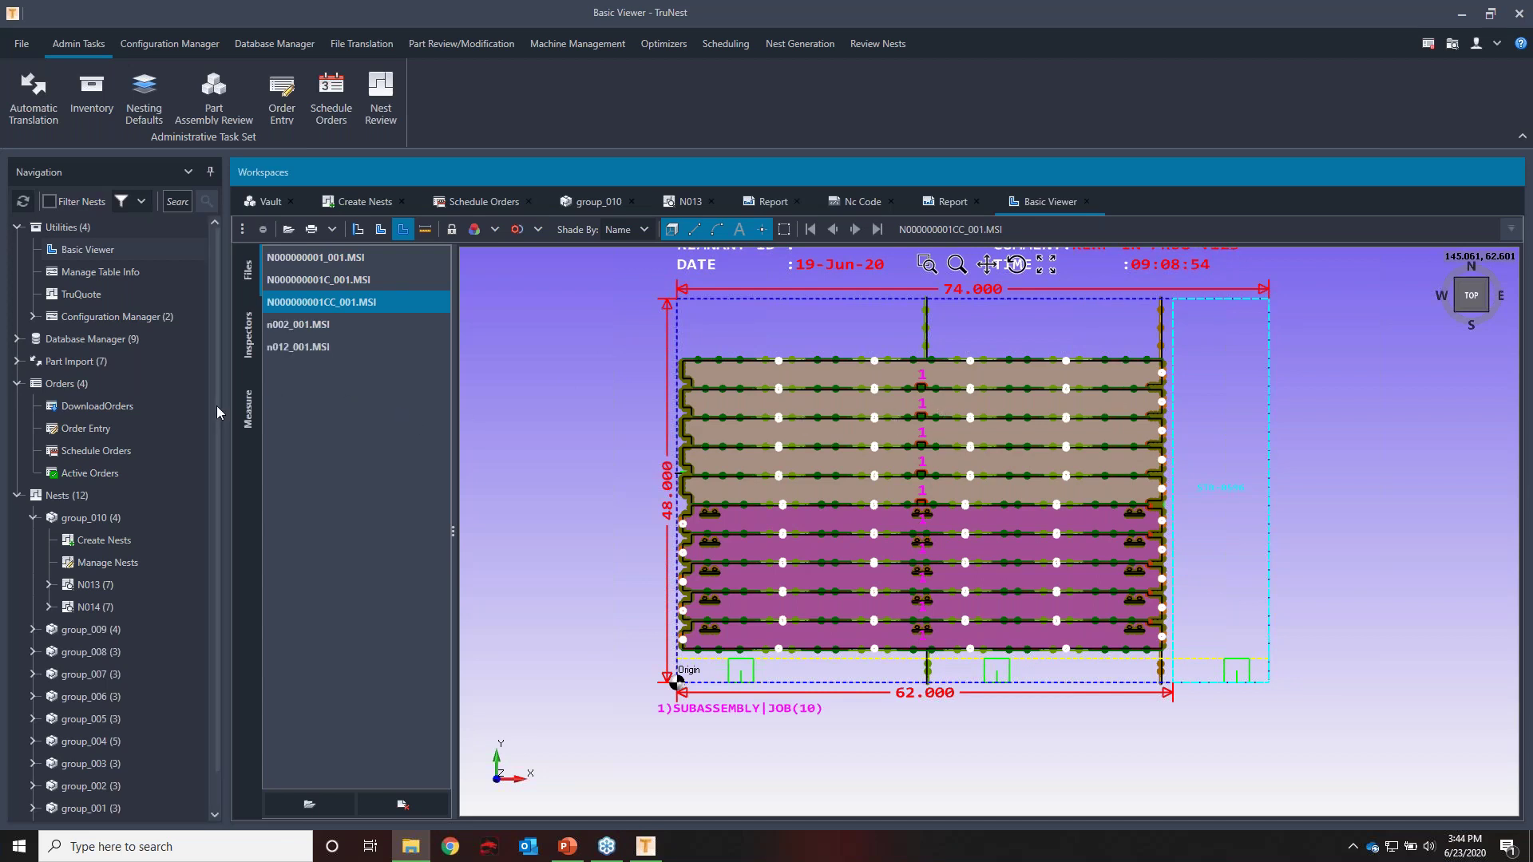
pyautogui.click(300, 337)
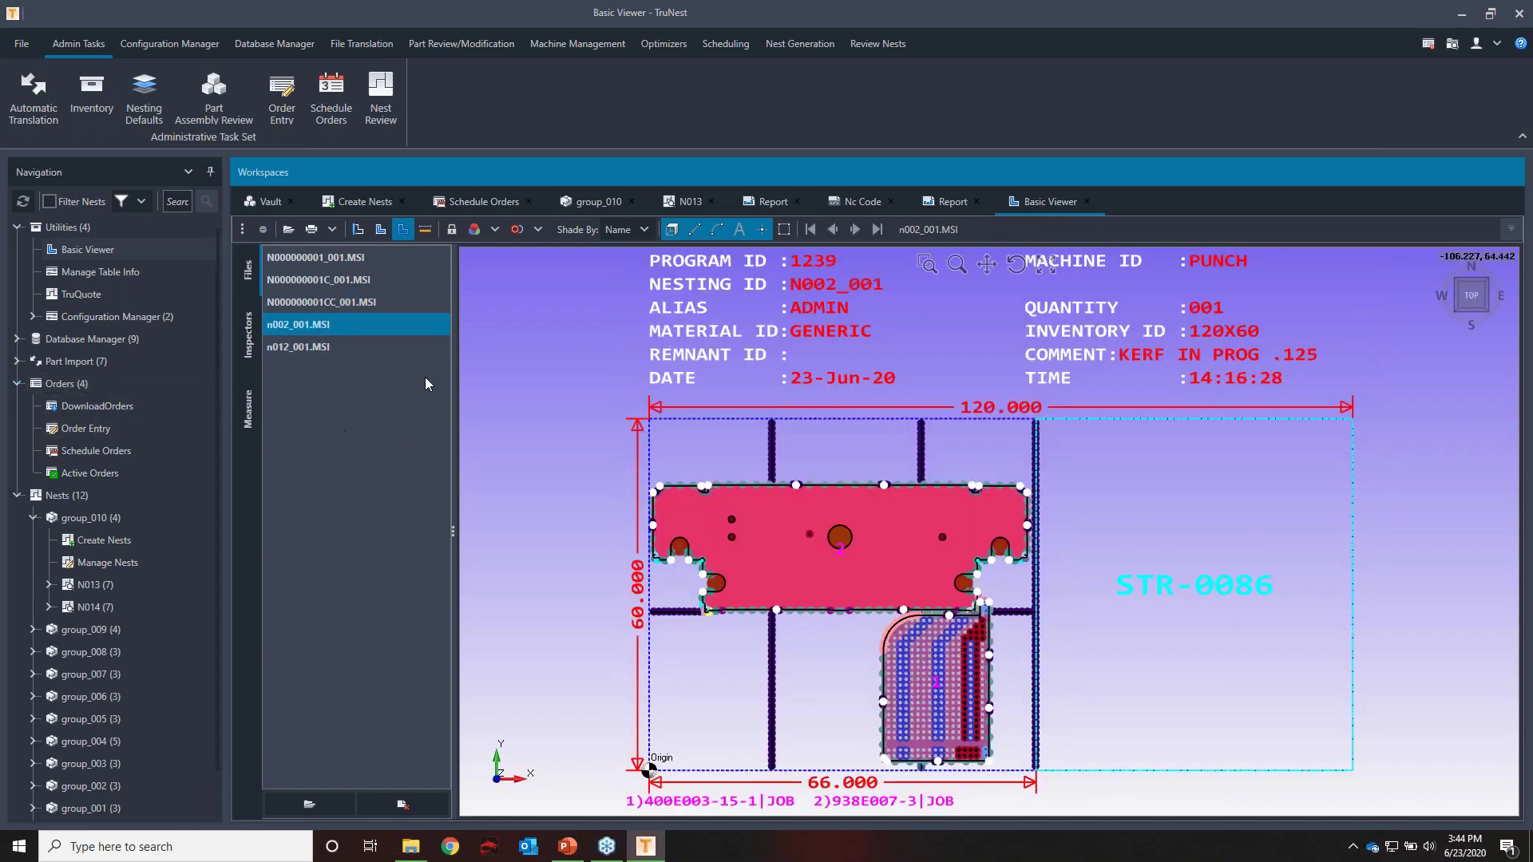
# Turn off the part shading in n002_001.MSI and examine the hole pattern of the perforated part
pyautogui.scroll(4, 943, 789)
pyautogui.scroll(1, 943, 789)
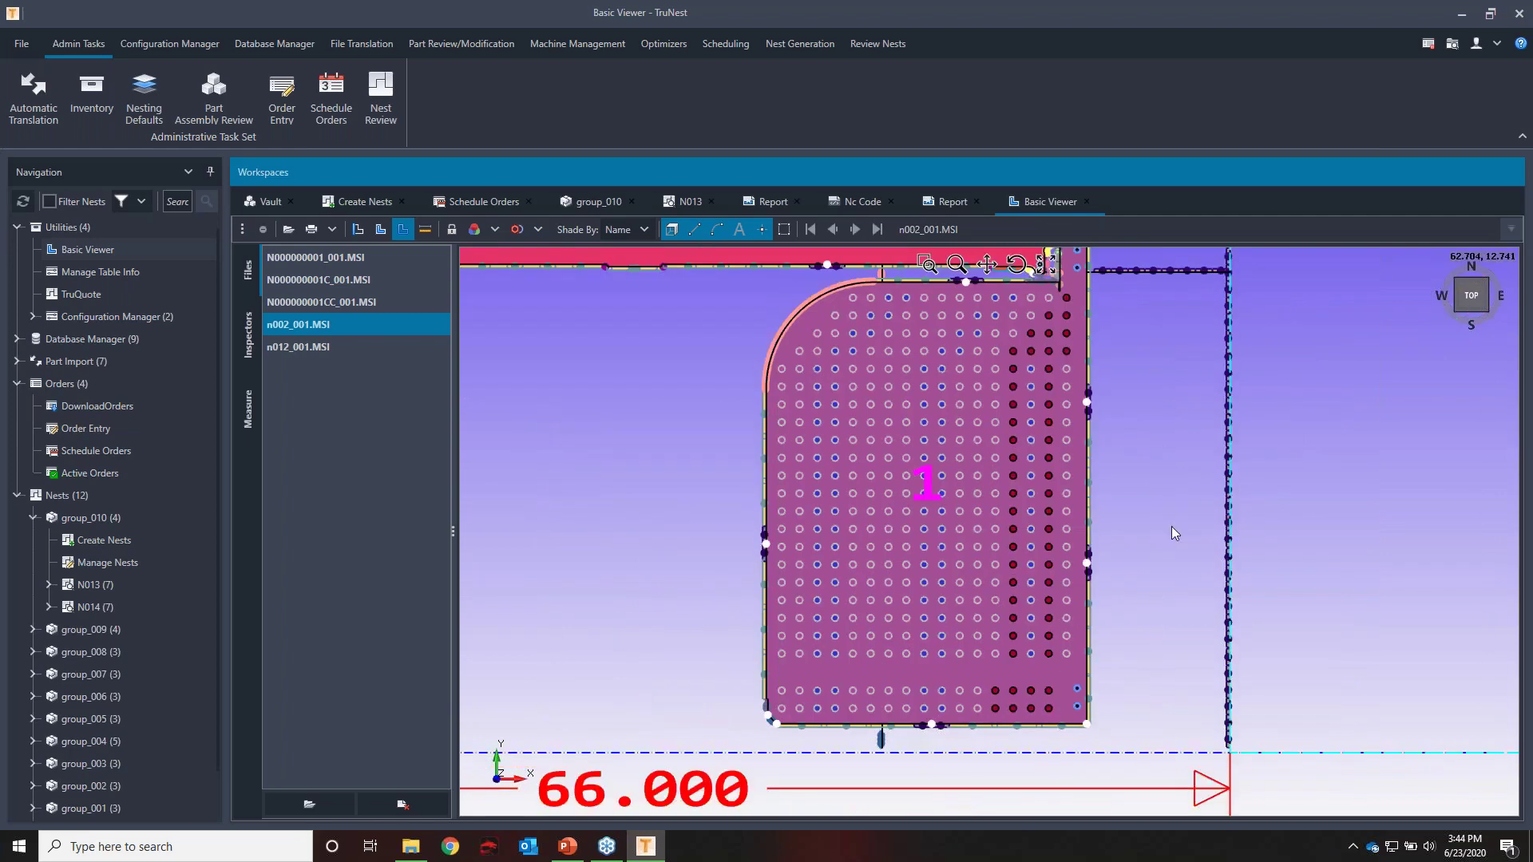
pyautogui.scroll(1, 1090, 430)
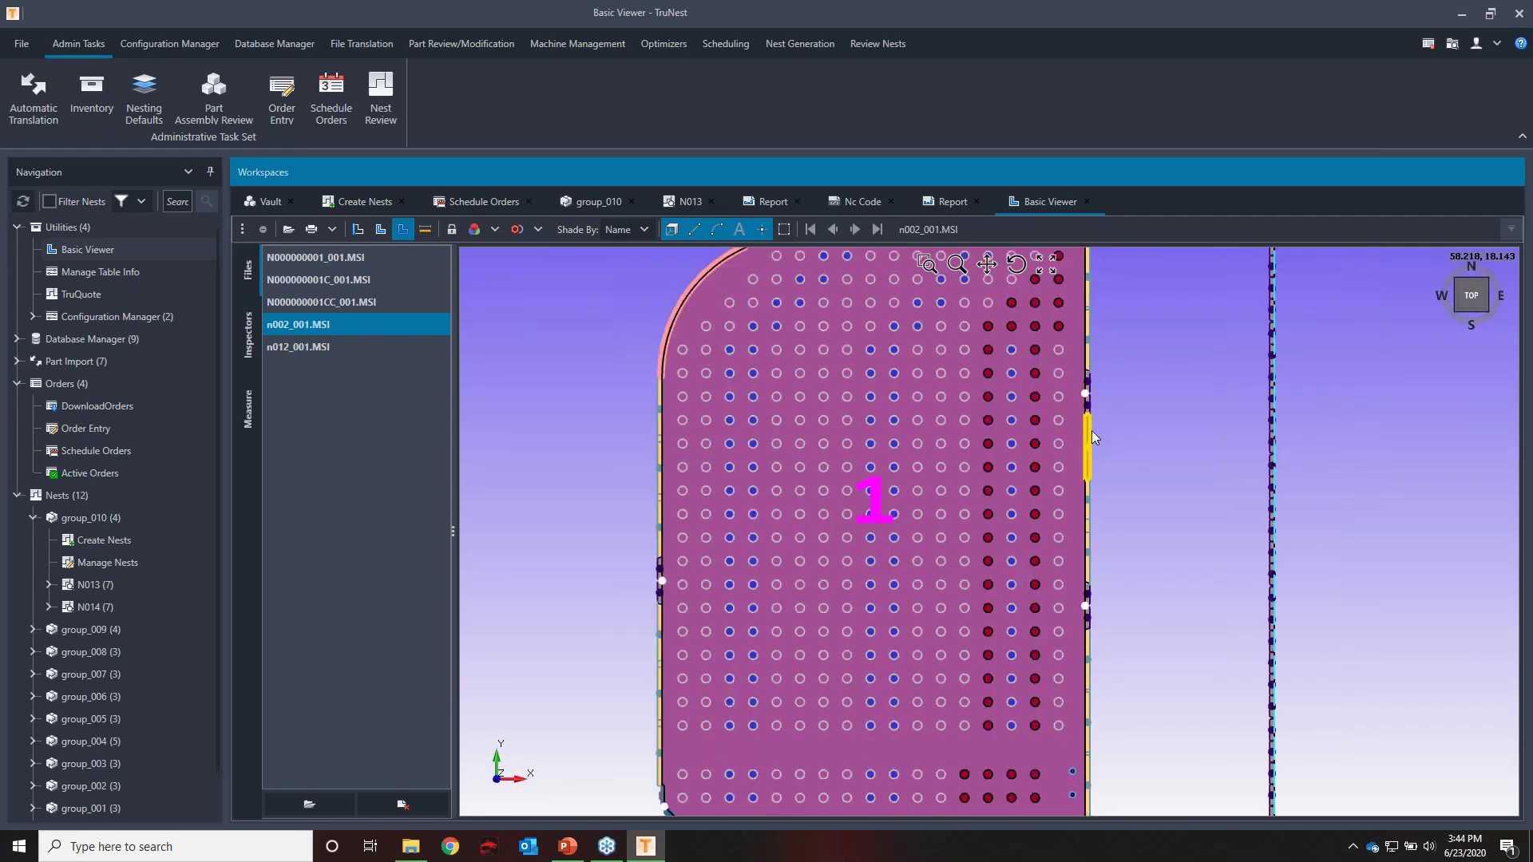
pyautogui.click(673, 230)
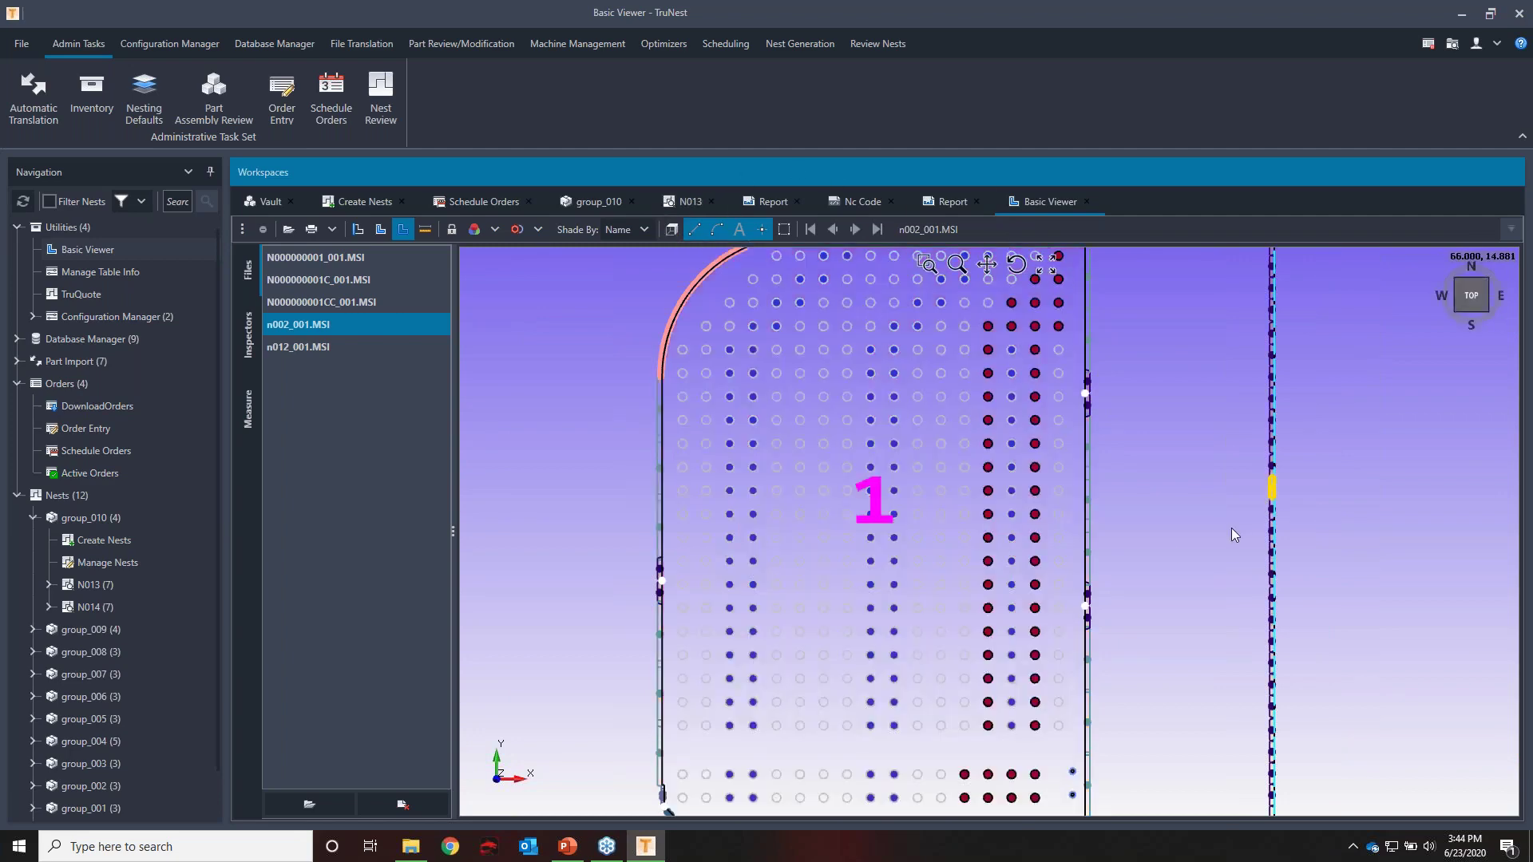
pyautogui.scroll(-2, 1143, 548)
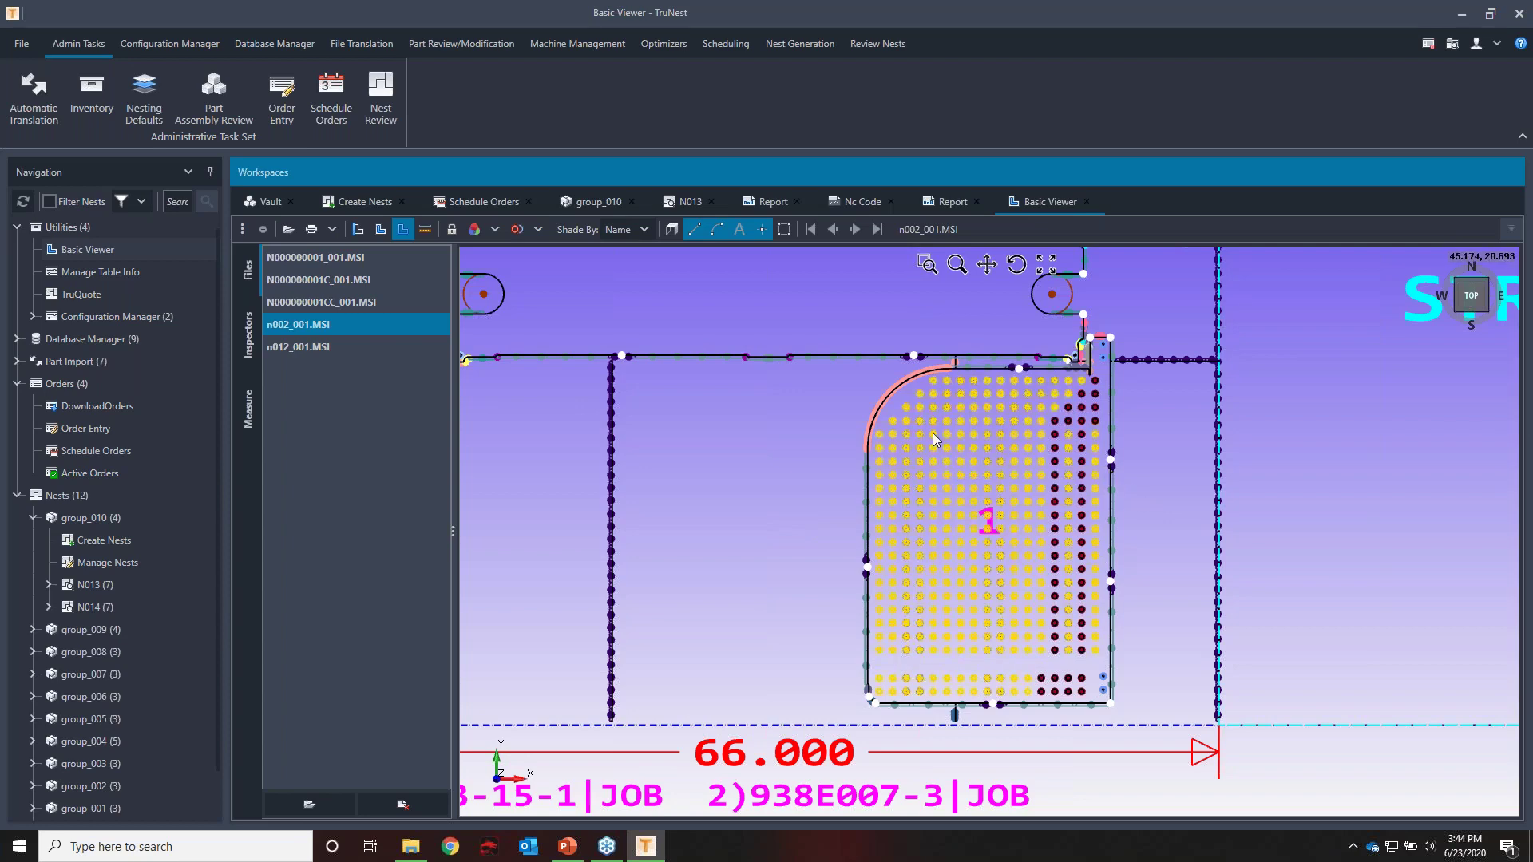
# Examine the upper rows of the perforated part's hole pattern in n002_001.MSI, from the rounded corner across to the notched corner
pyautogui.scroll(3, 932, 387)
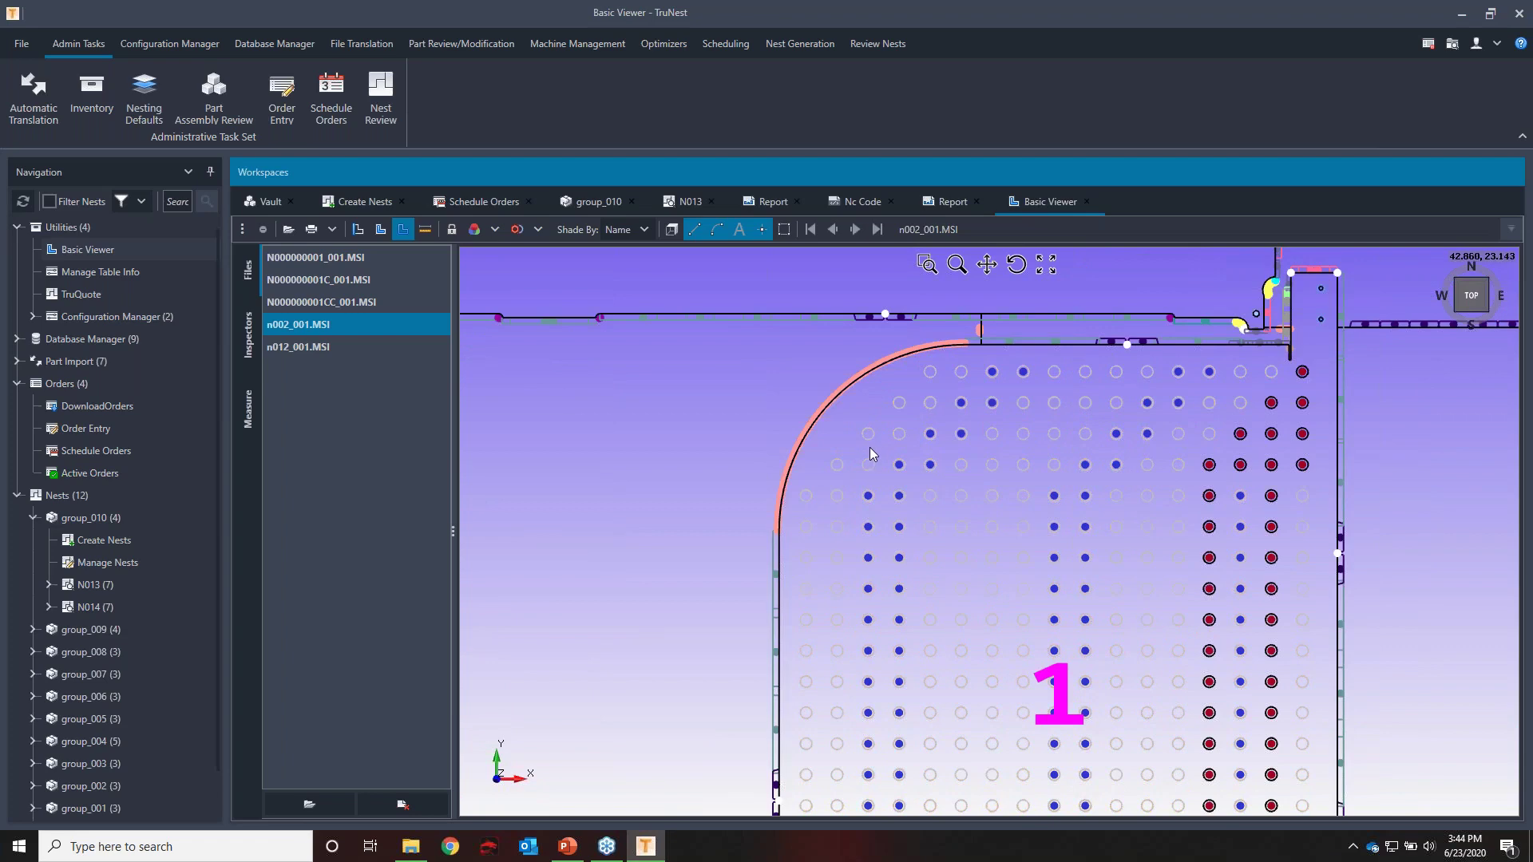
pyautogui.click(958, 370)
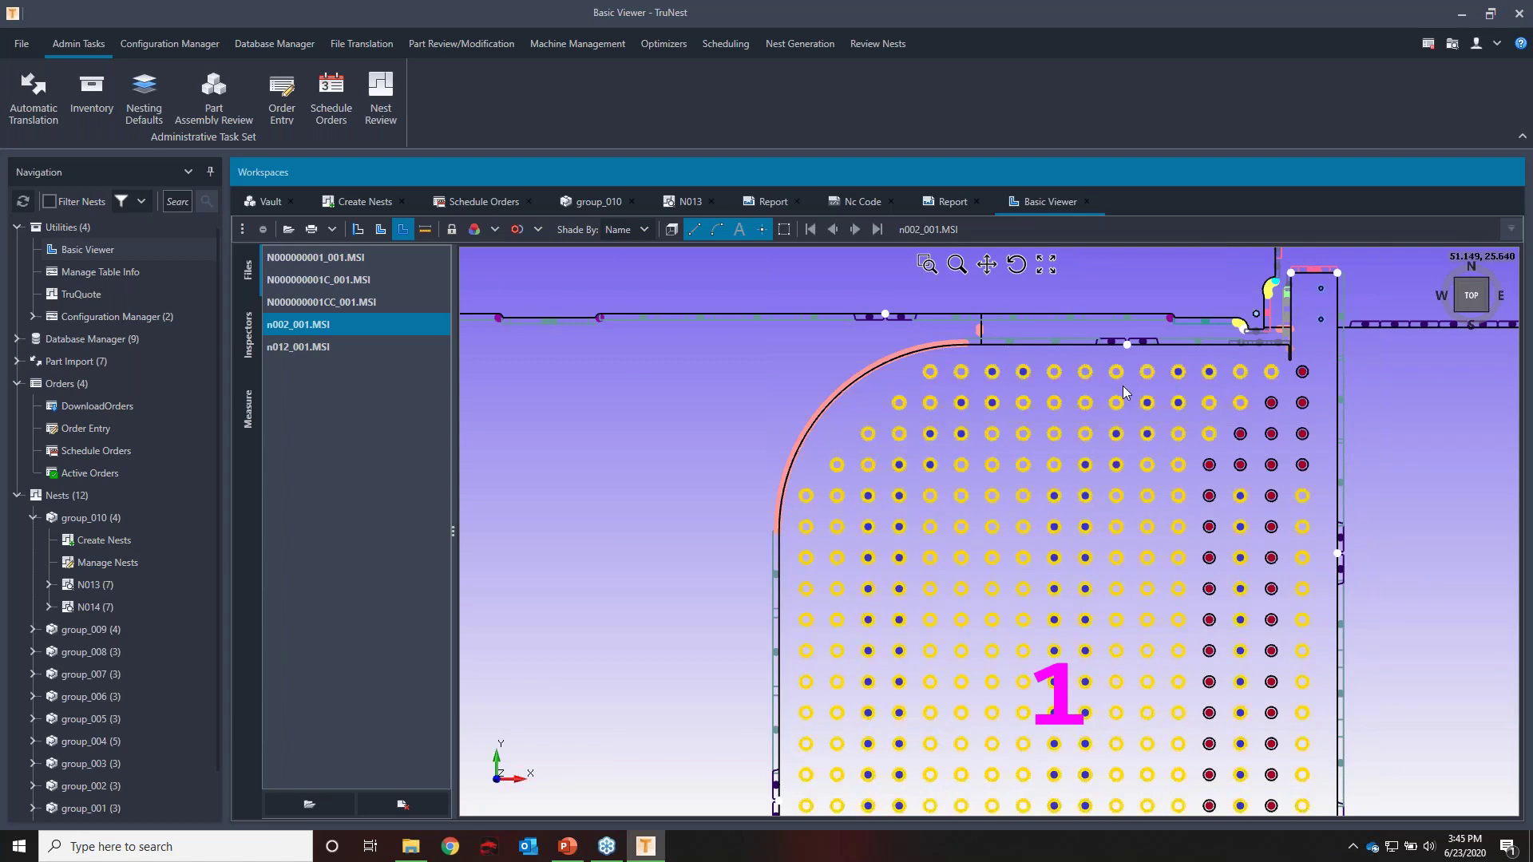
pyautogui.scroll(3, 932, 373)
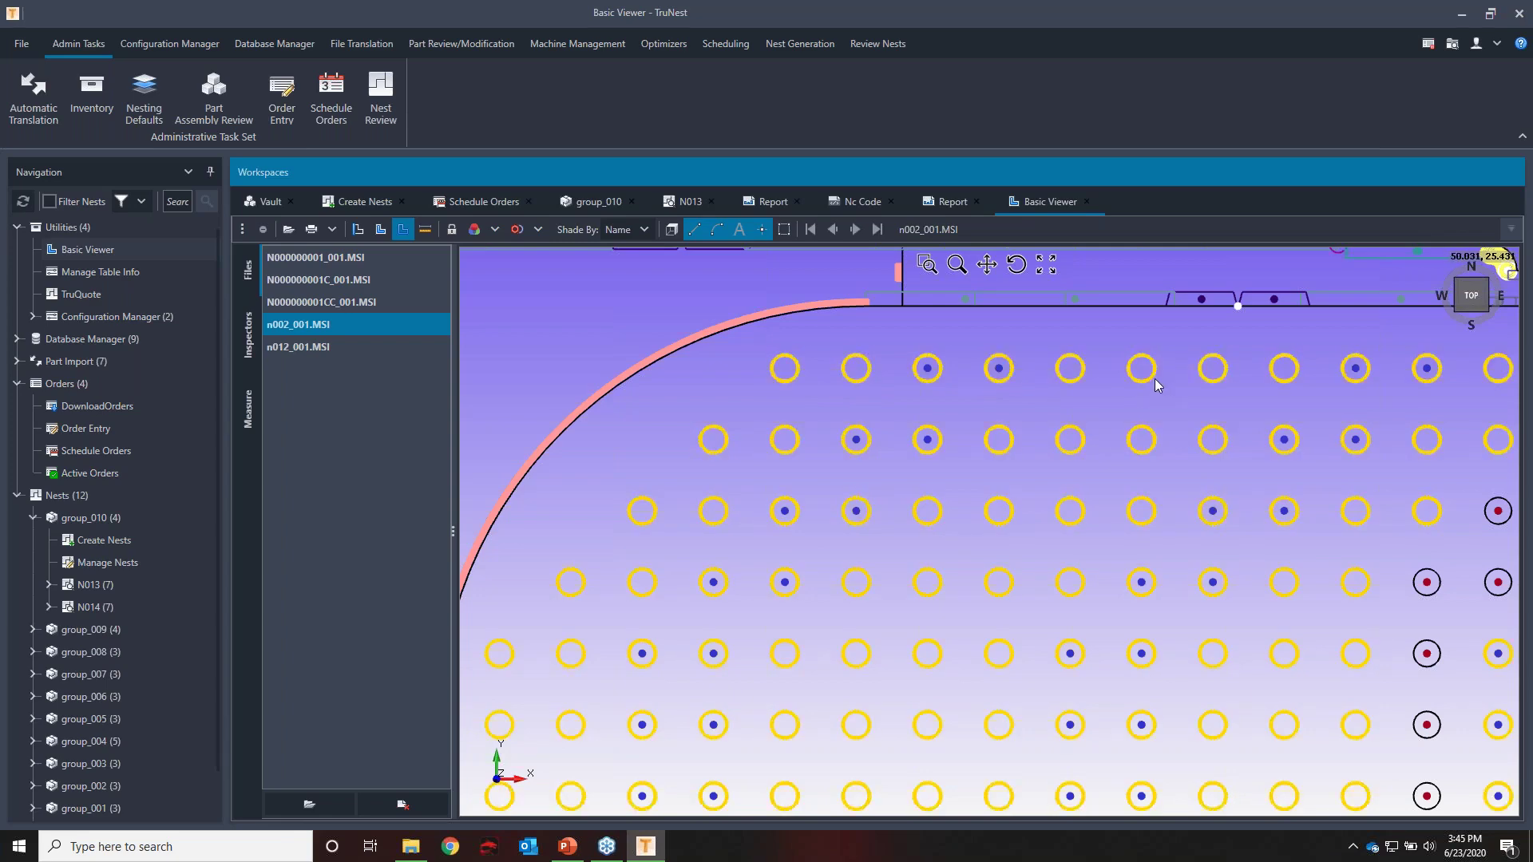
pyautogui.scroll(-1, 620, 380)
pyautogui.scroll(-1, 729, 374)
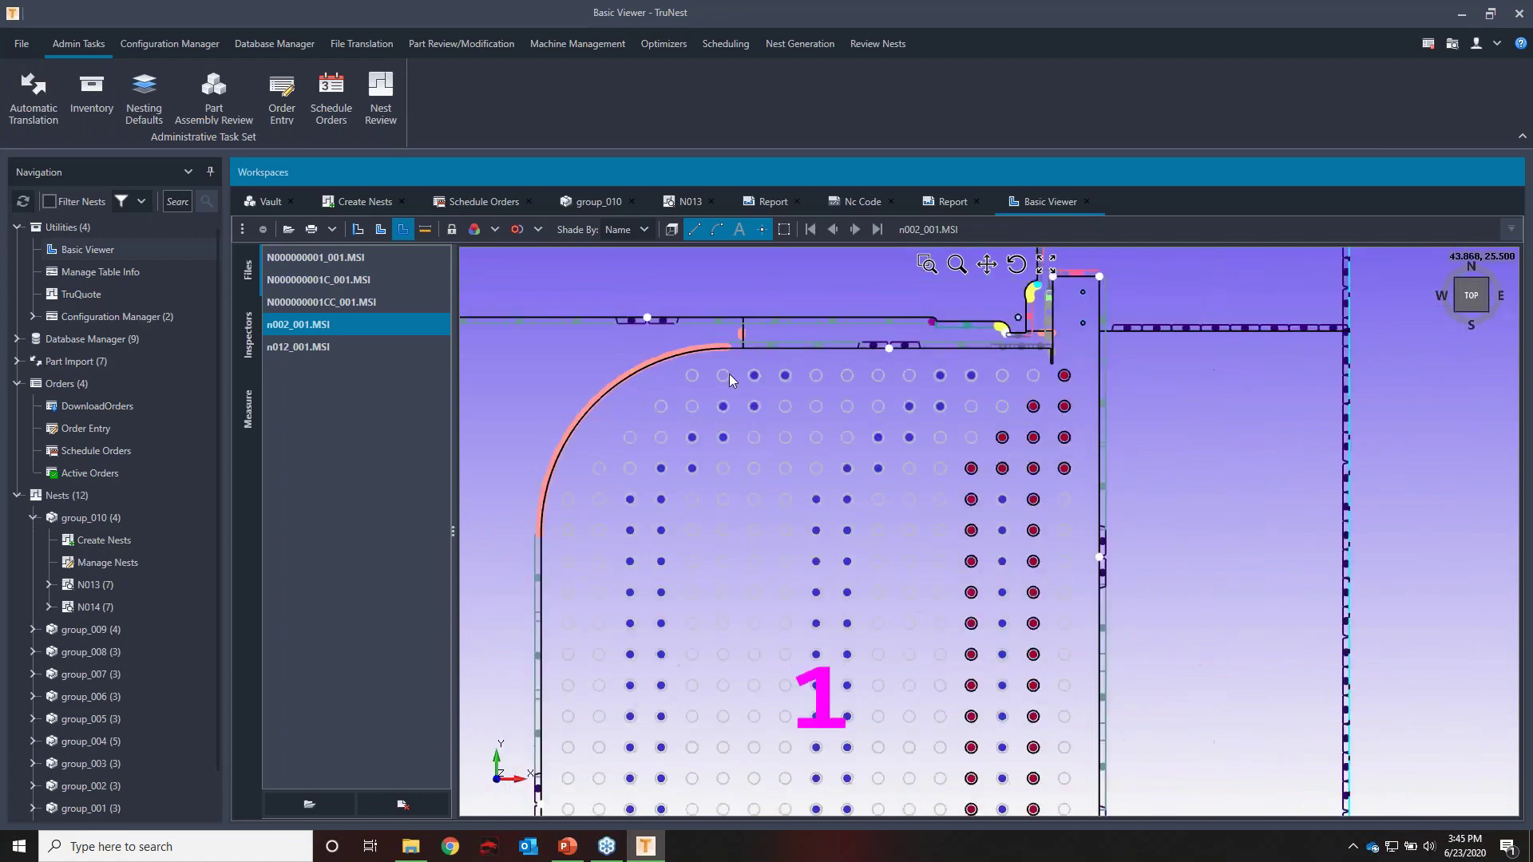
pyautogui.scroll(1, 999, 400)
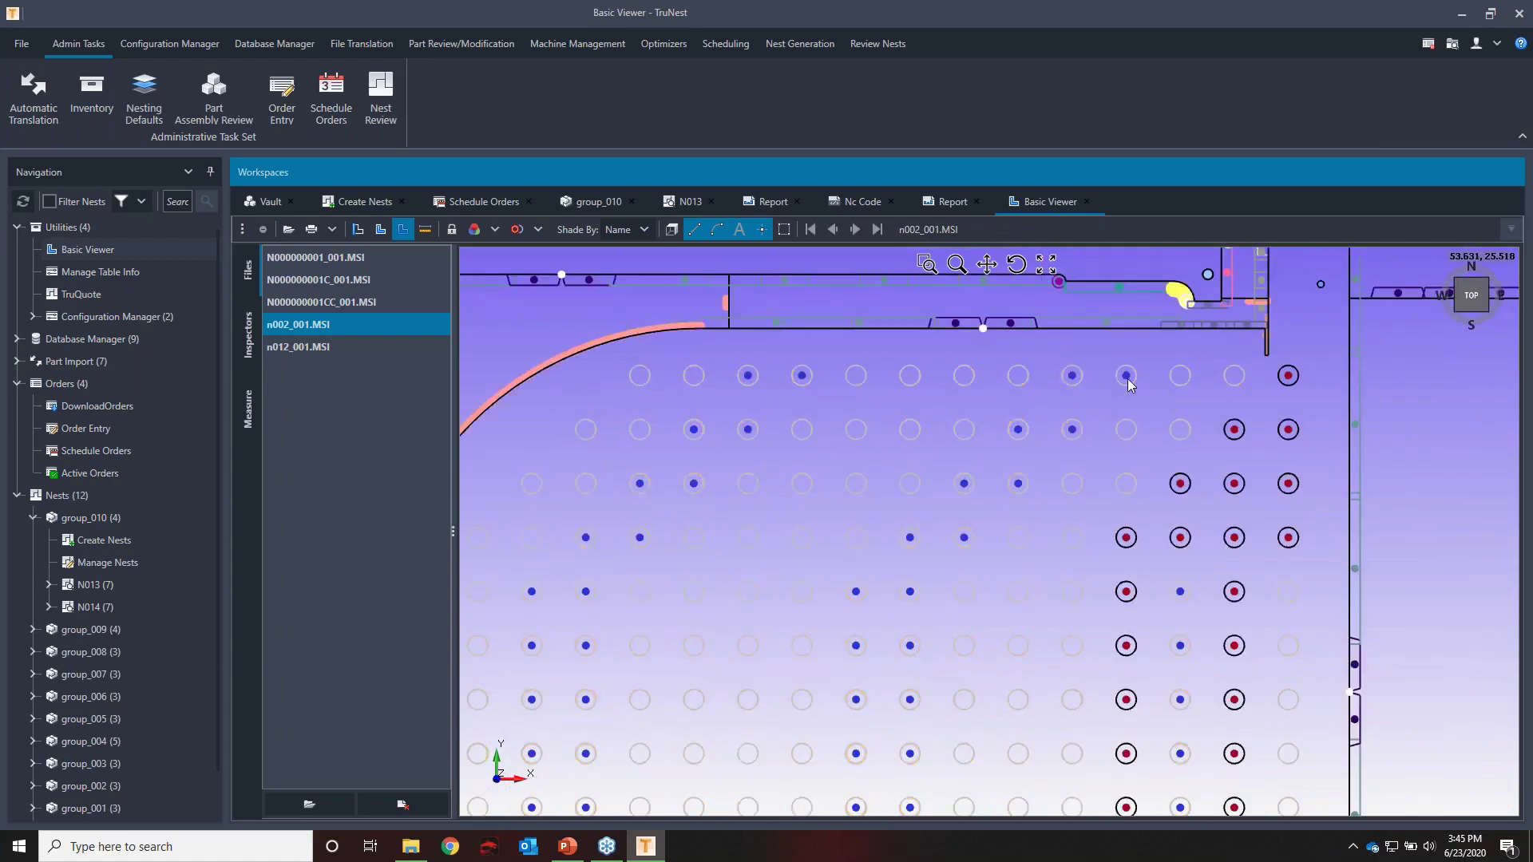
pyautogui.scroll(-1, 1019, 363)
pyautogui.scroll(-2, 1018, 363)
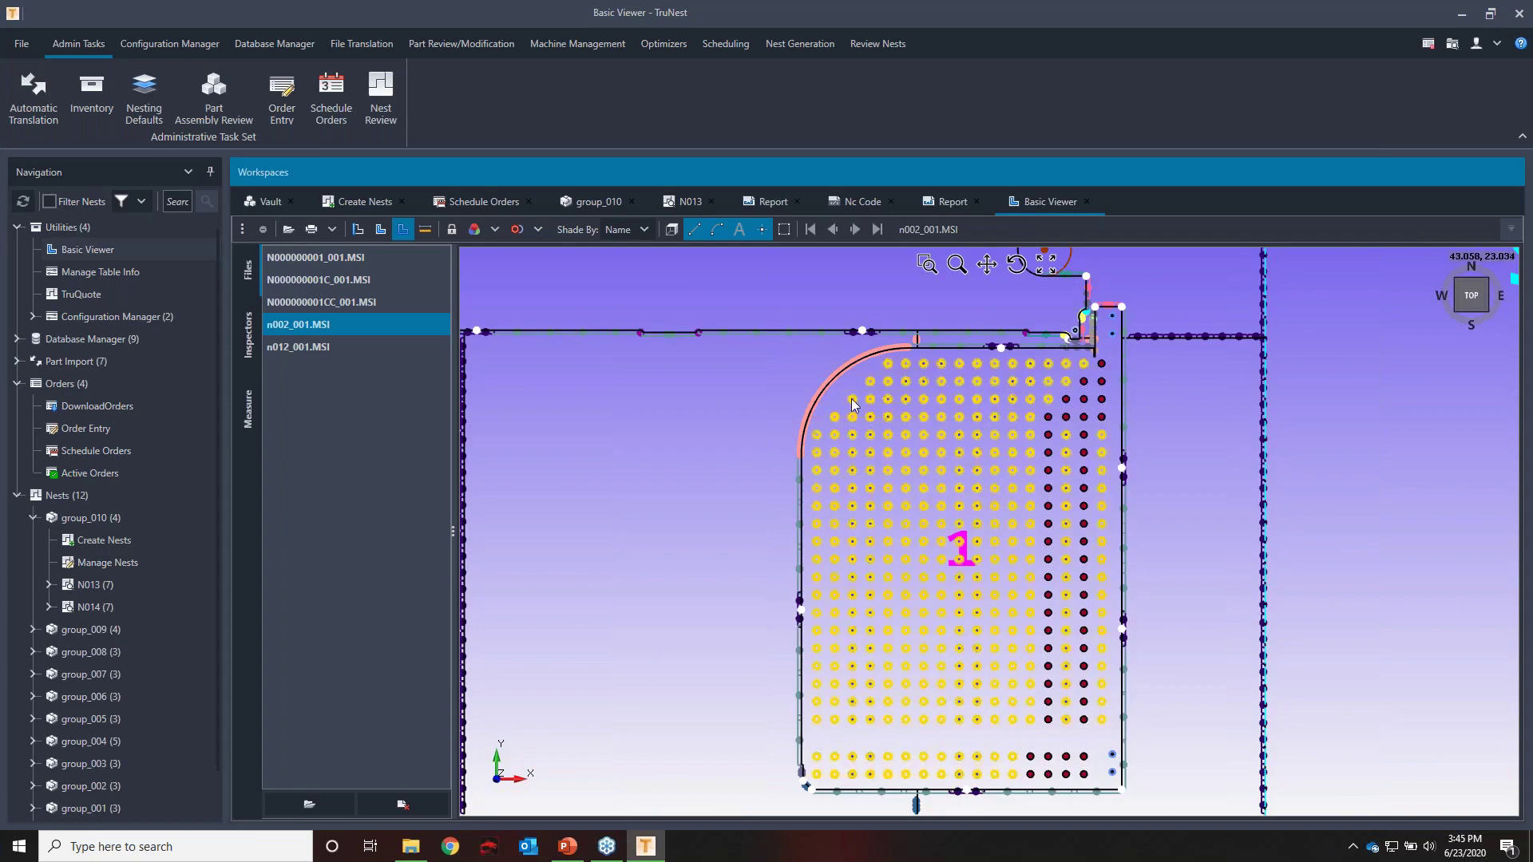
pyautogui.scroll(2, 891, 378)
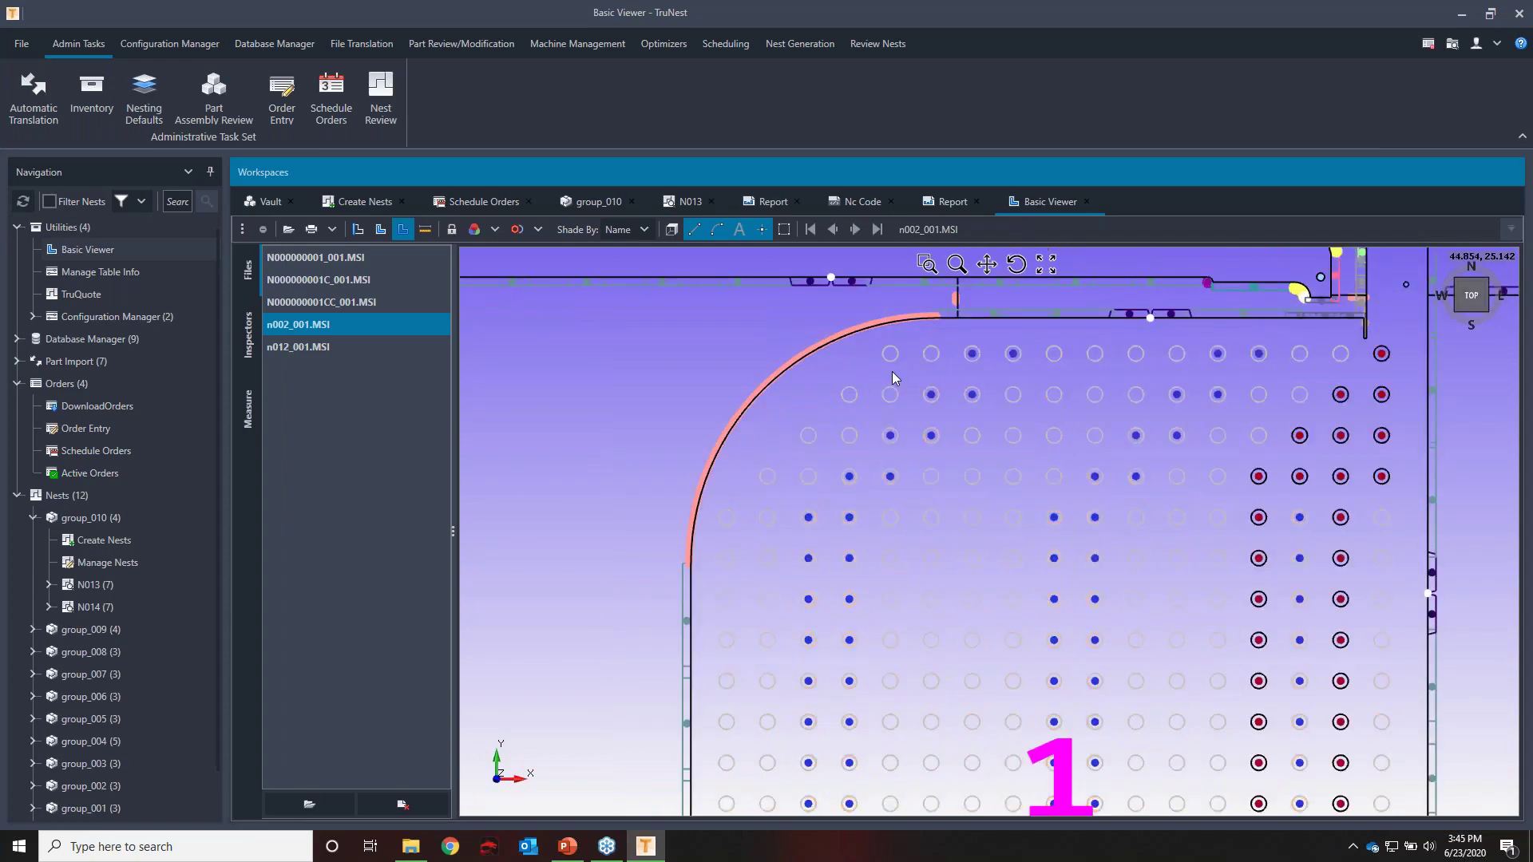
pyautogui.scroll(1, 893, 376)
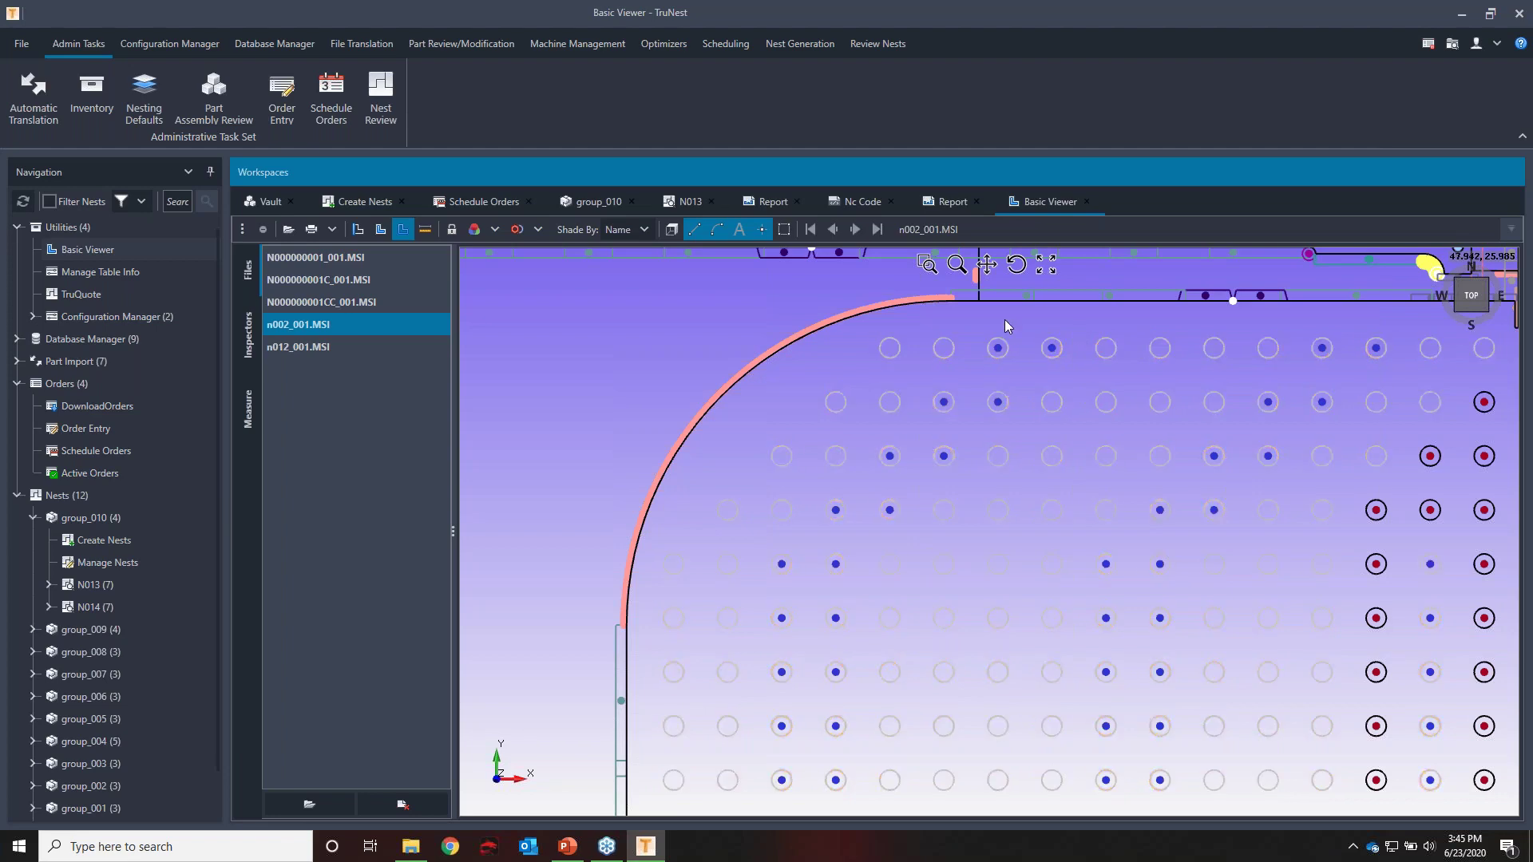
pyautogui.scroll(-1, 978, 323)
pyautogui.scroll(-1, 976, 319)
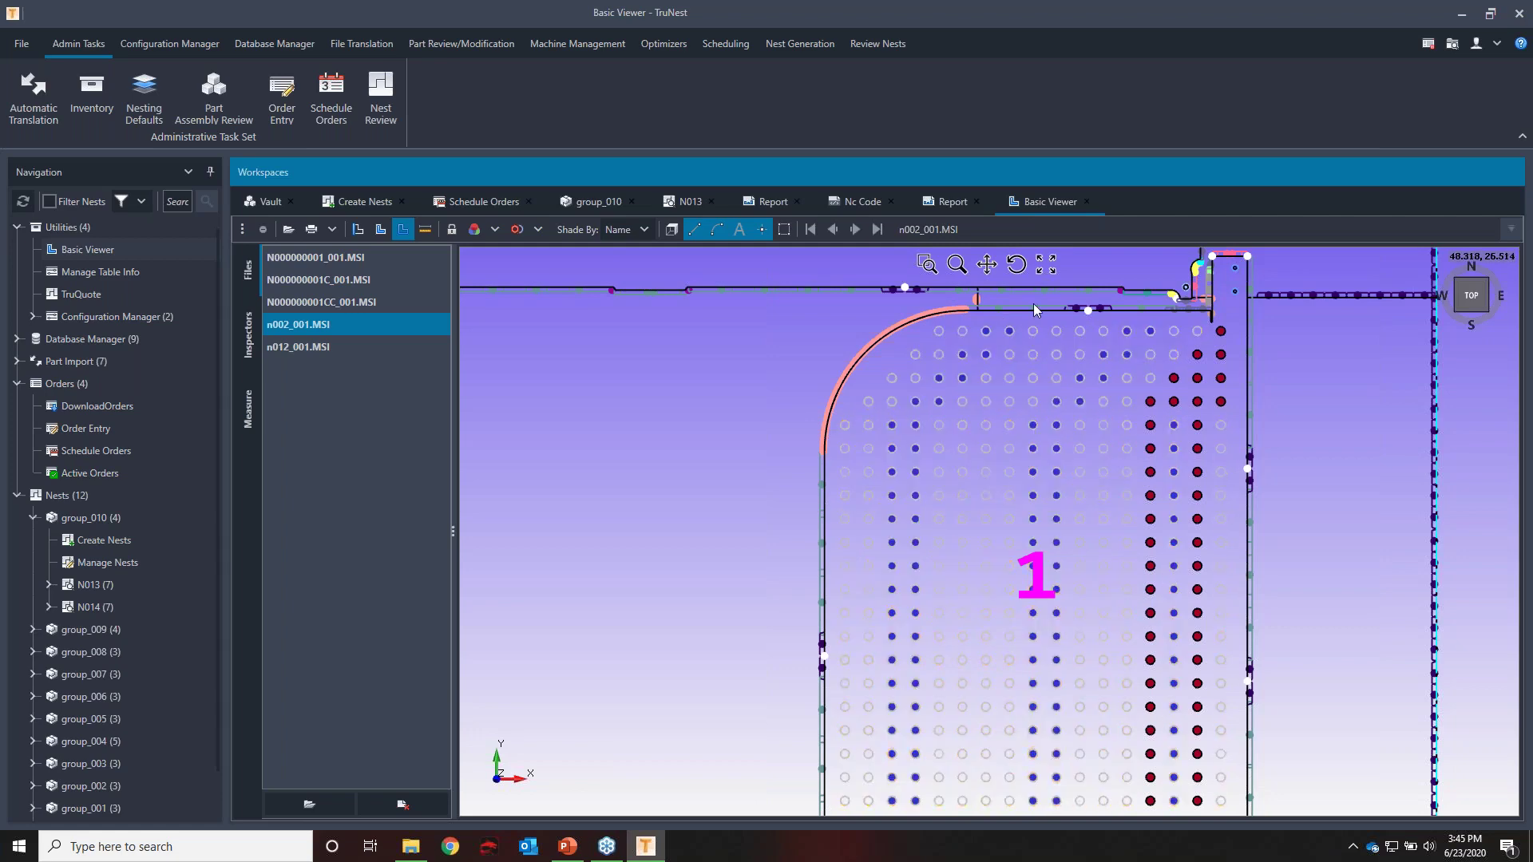
# Inspect the bottom hole rows and the east-side holes of the perforated part in n002_001.MSI
pyautogui.scroll(-3, 1018, 319)
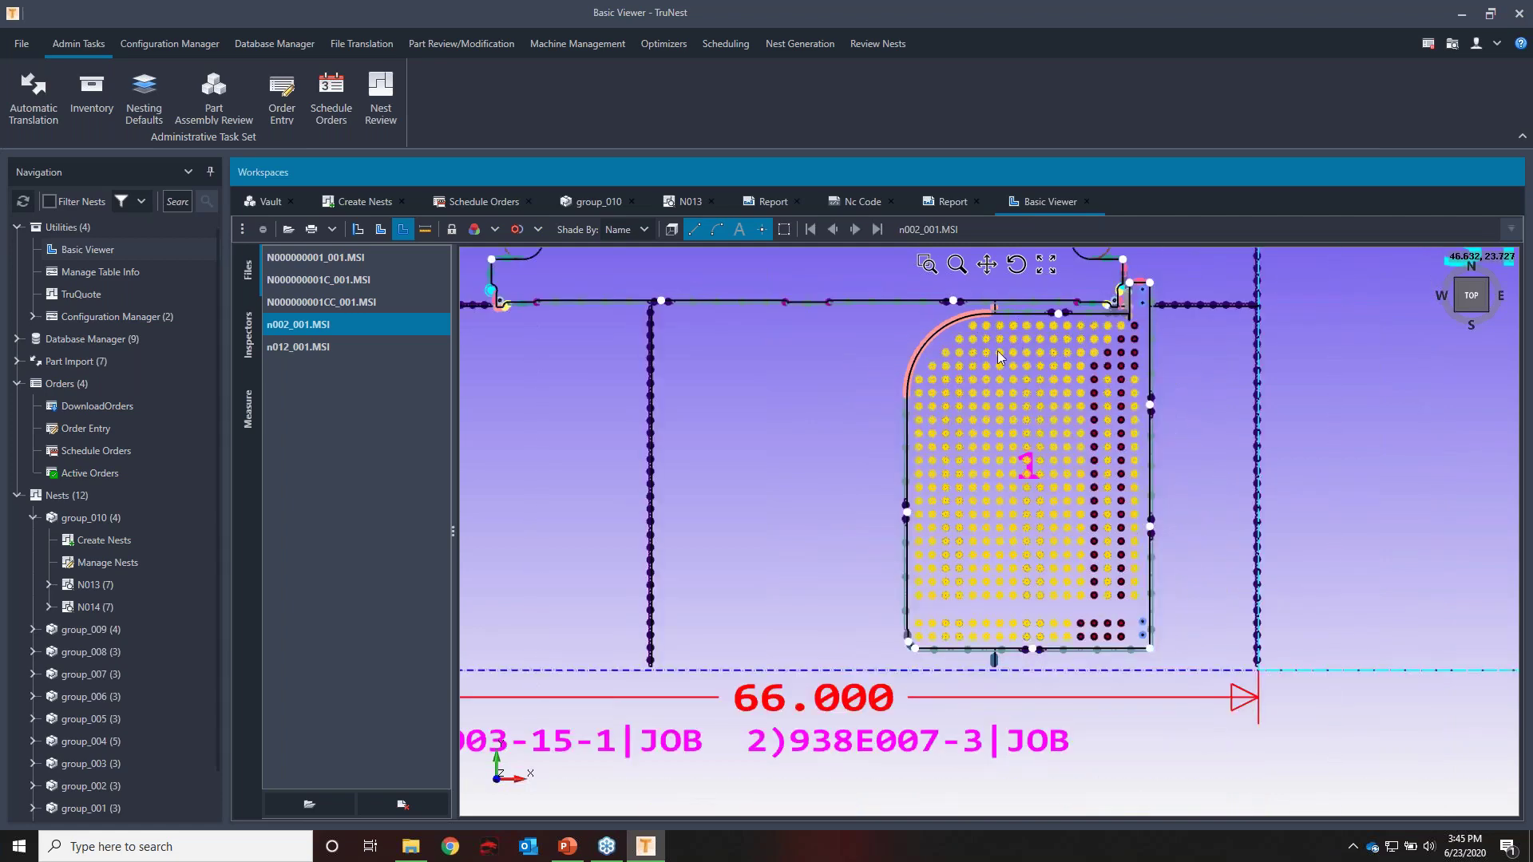
pyautogui.scroll(-2, 983, 572)
pyautogui.scroll(4, 976, 602)
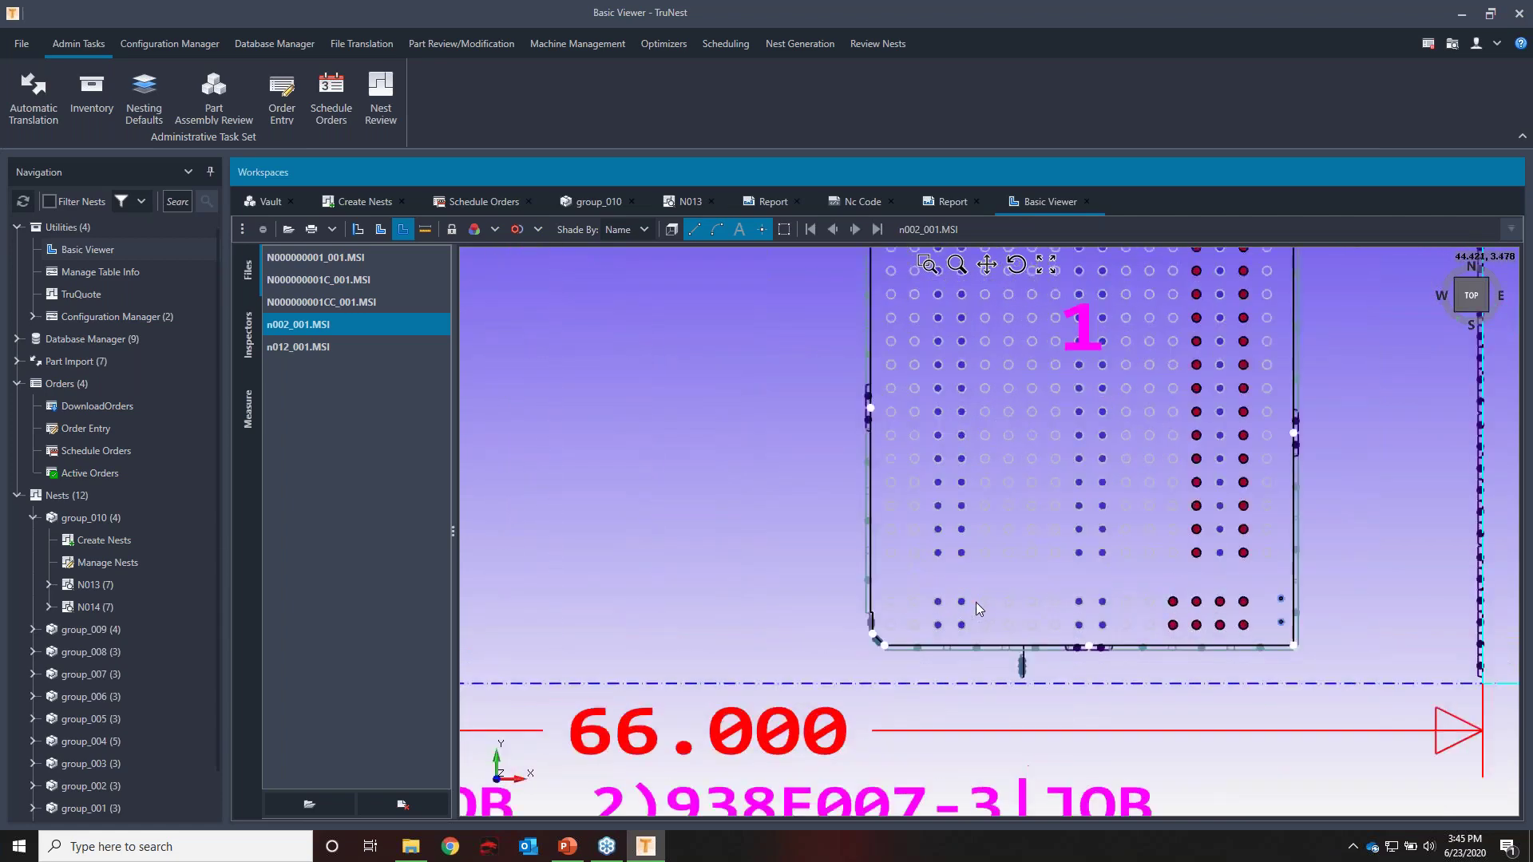
pyautogui.scroll(1, 976, 602)
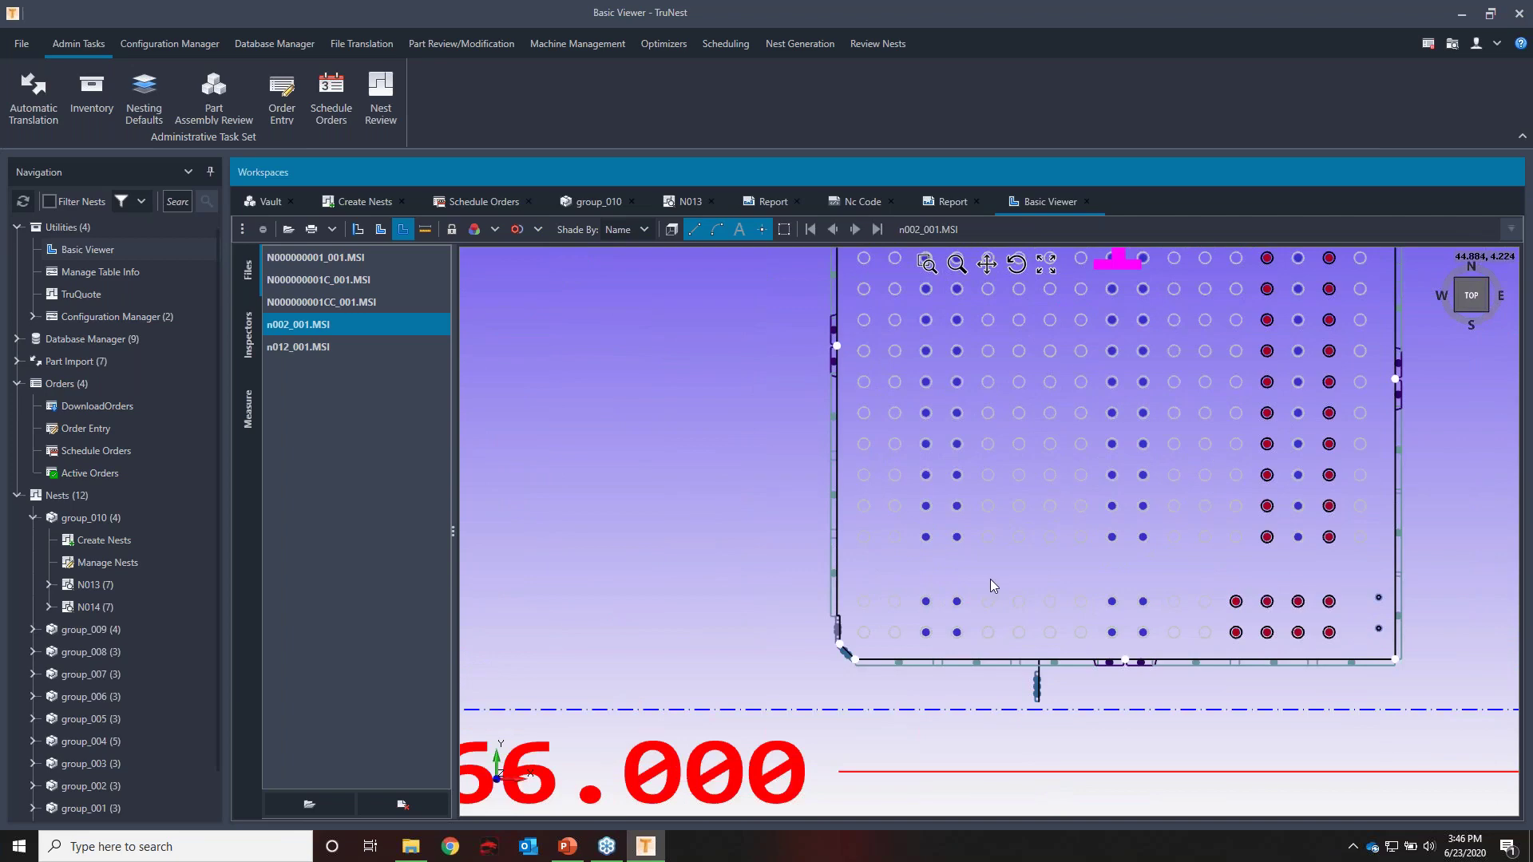
pyautogui.scroll(-2, 982, 579)
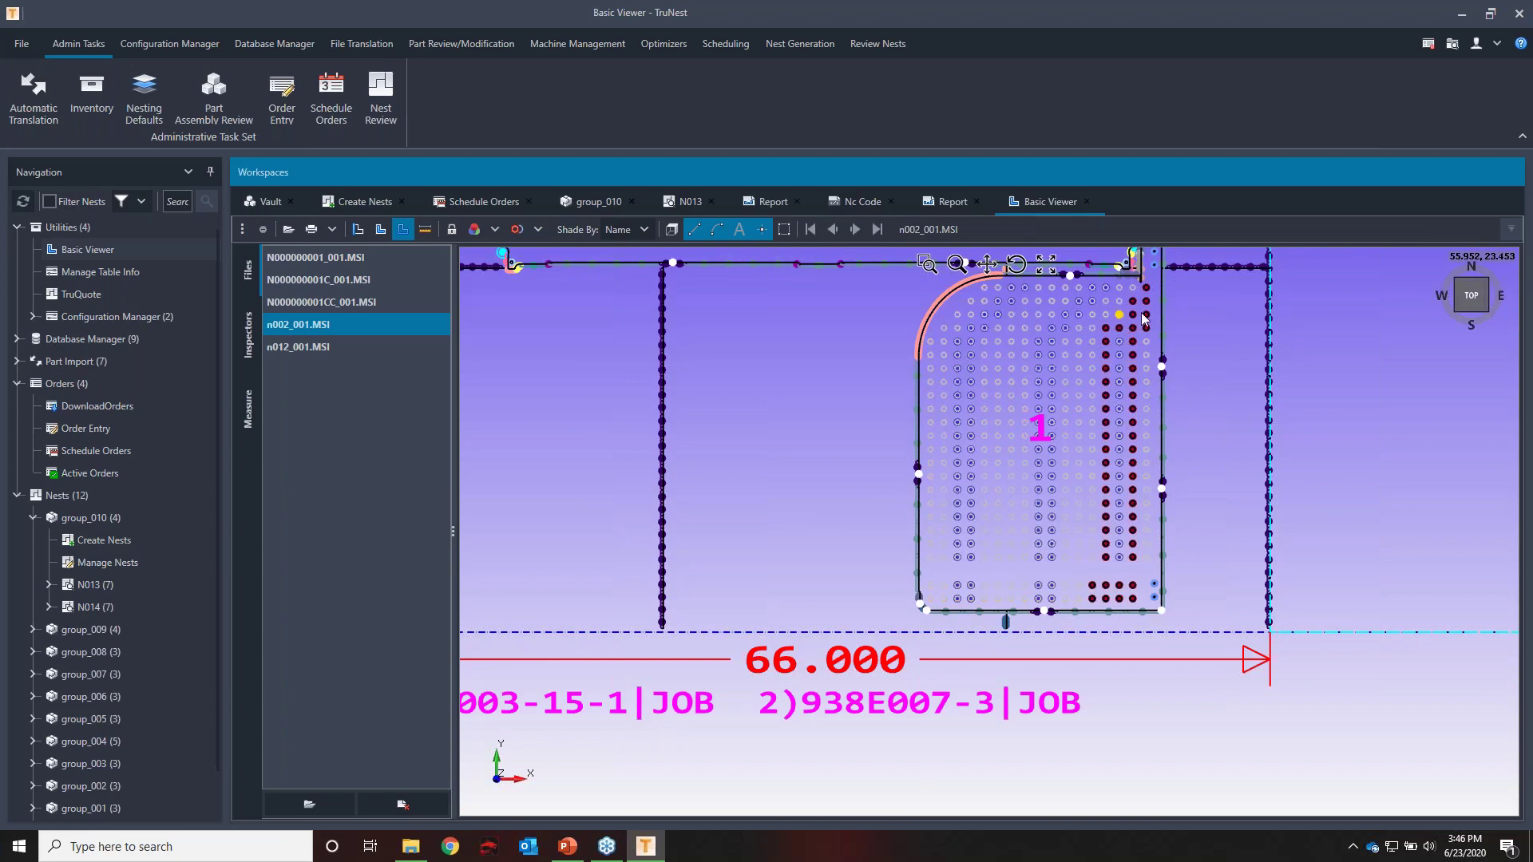
pyautogui.scroll(2, 1145, 317)
pyautogui.scroll(-1, 1145, 317)
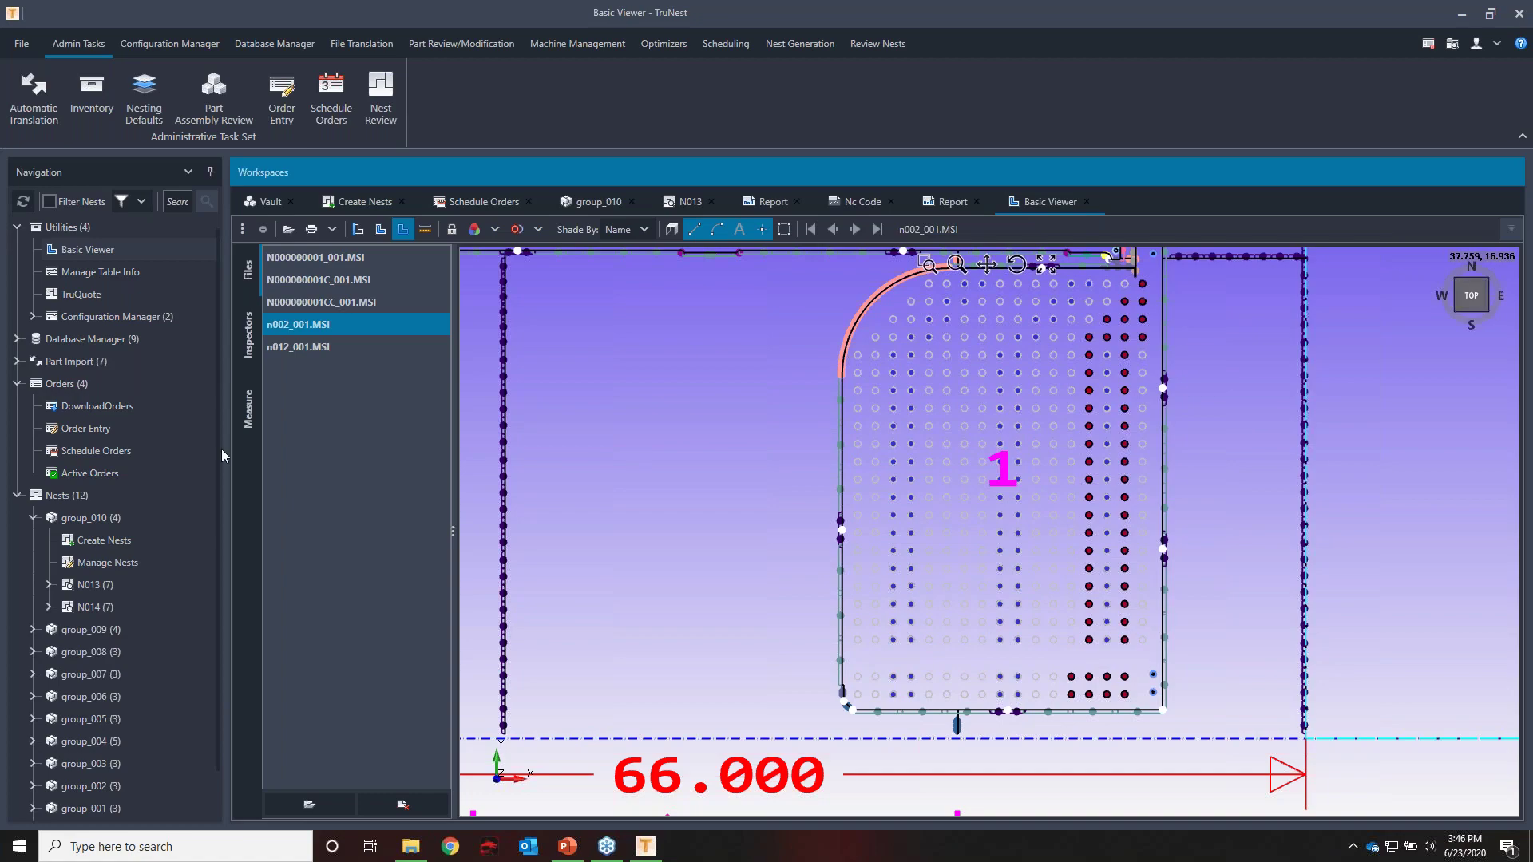
# Display n012_001.MSI and examine the grids of clustered holes in part 1
pyautogui.click(352, 347)
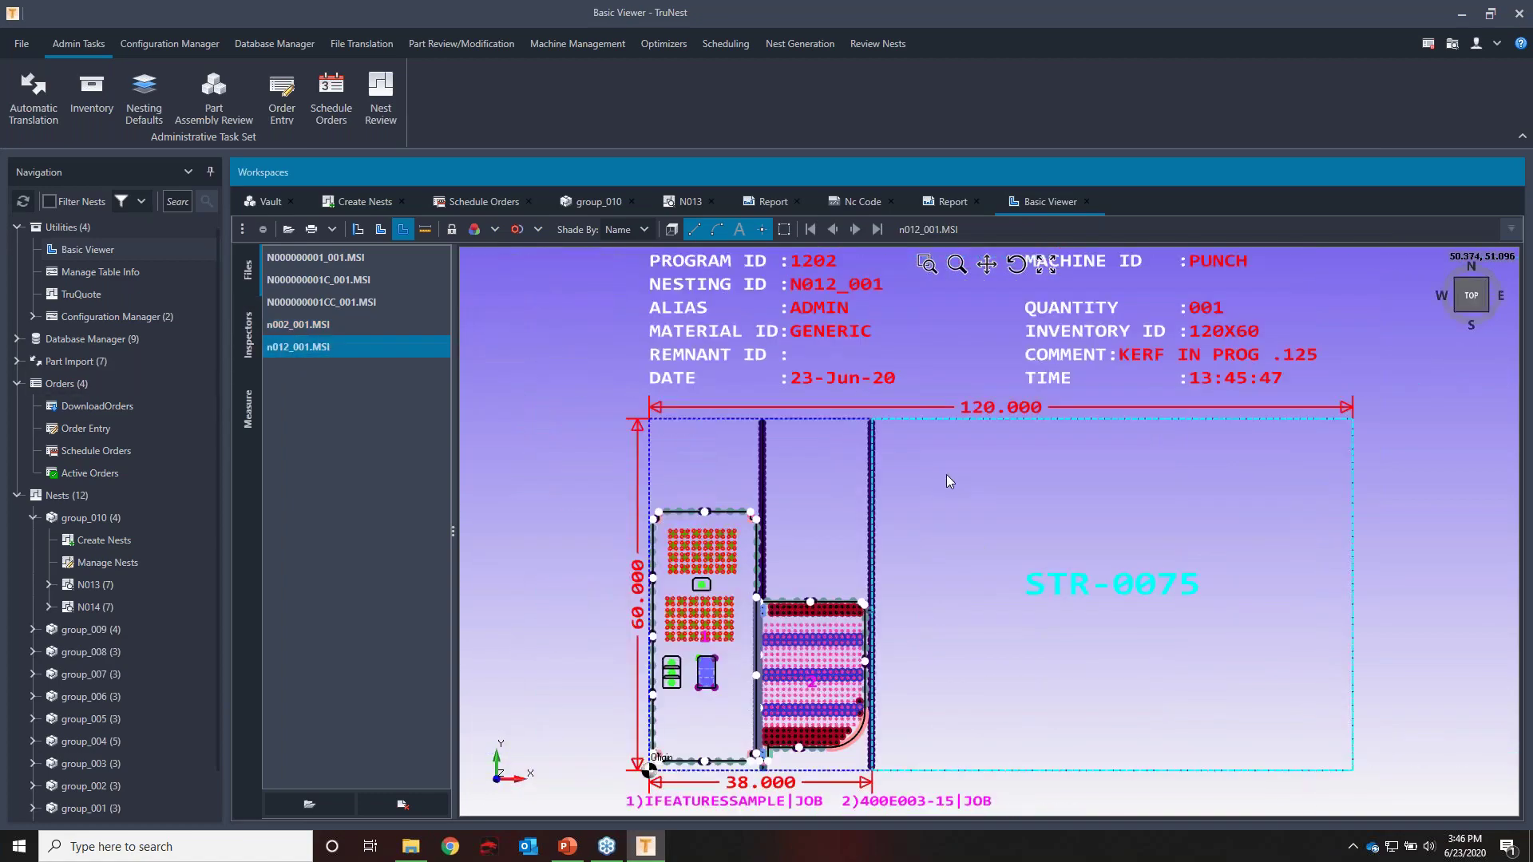
pyautogui.scroll(4, 674, 667)
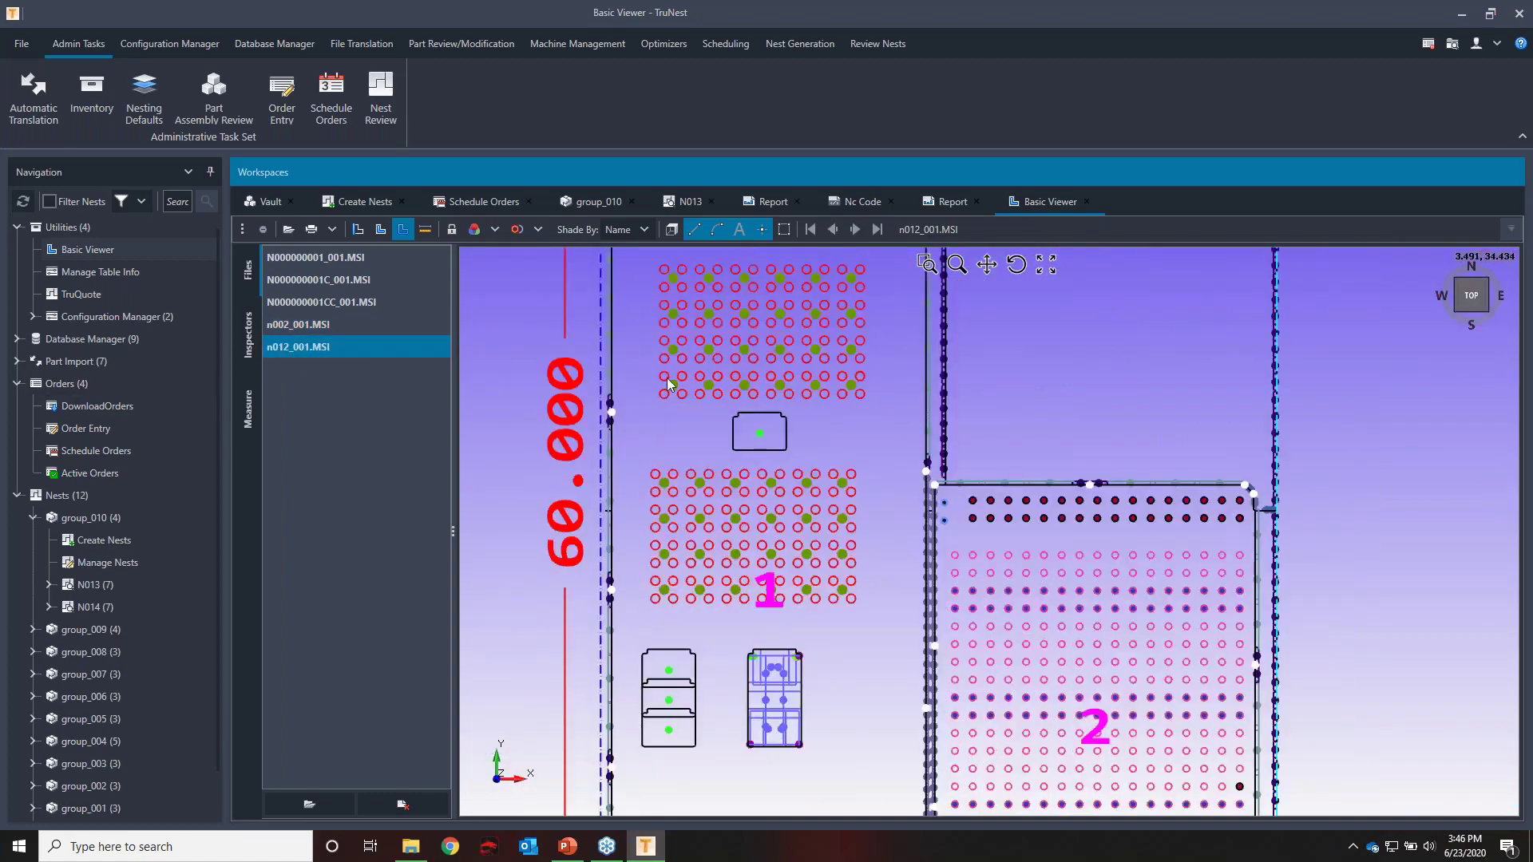
pyautogui.scroll(5, 657, 318)
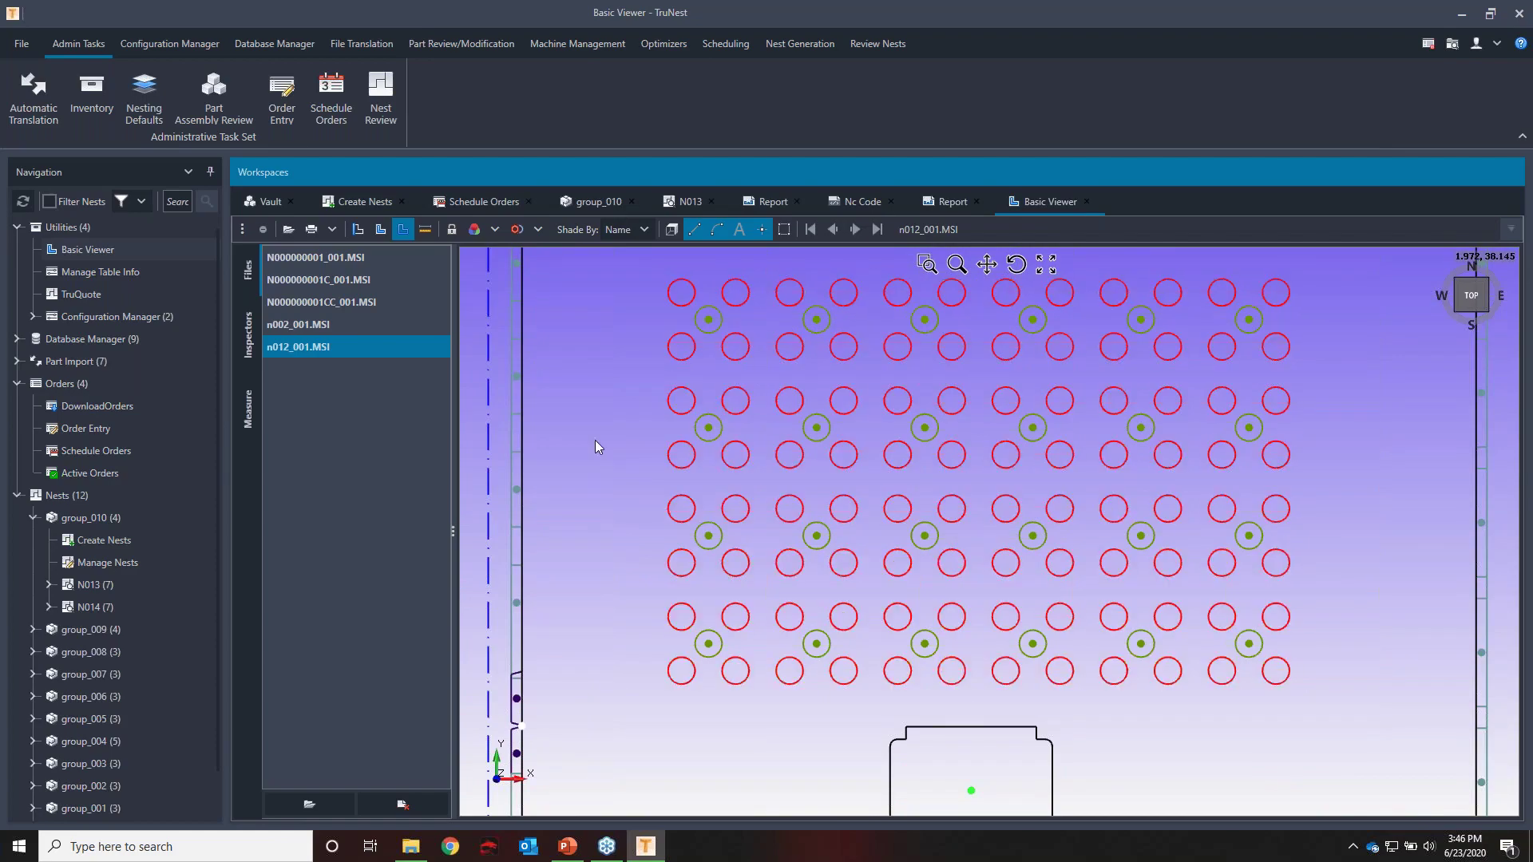
pyautogui.scroll(-1, 596, 440)
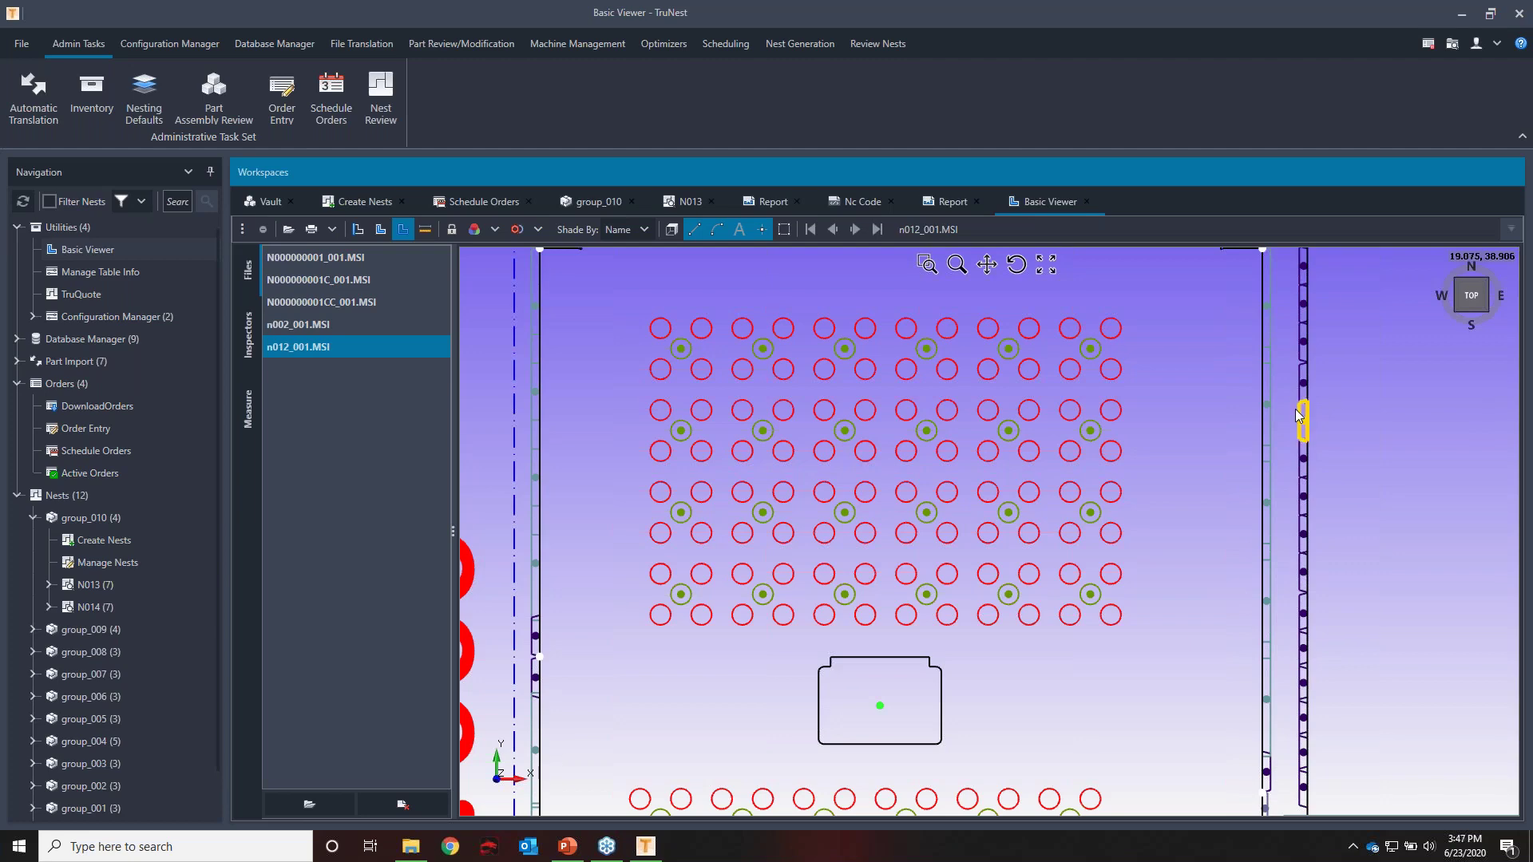
pyautogui.scroll(-3, 723, 428)
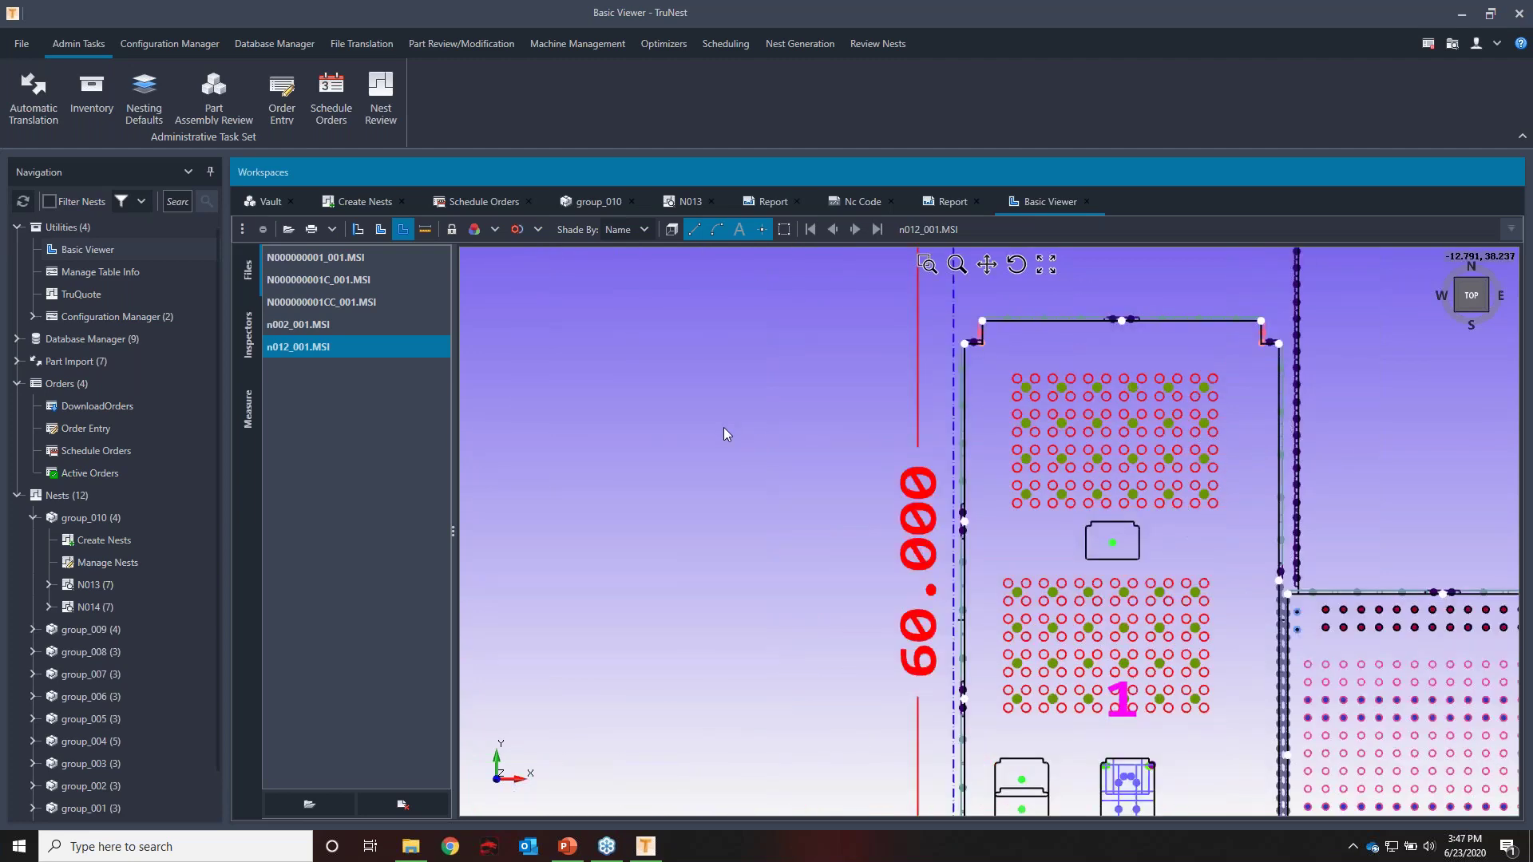
pyautogui.scroll(1, 921, 320)
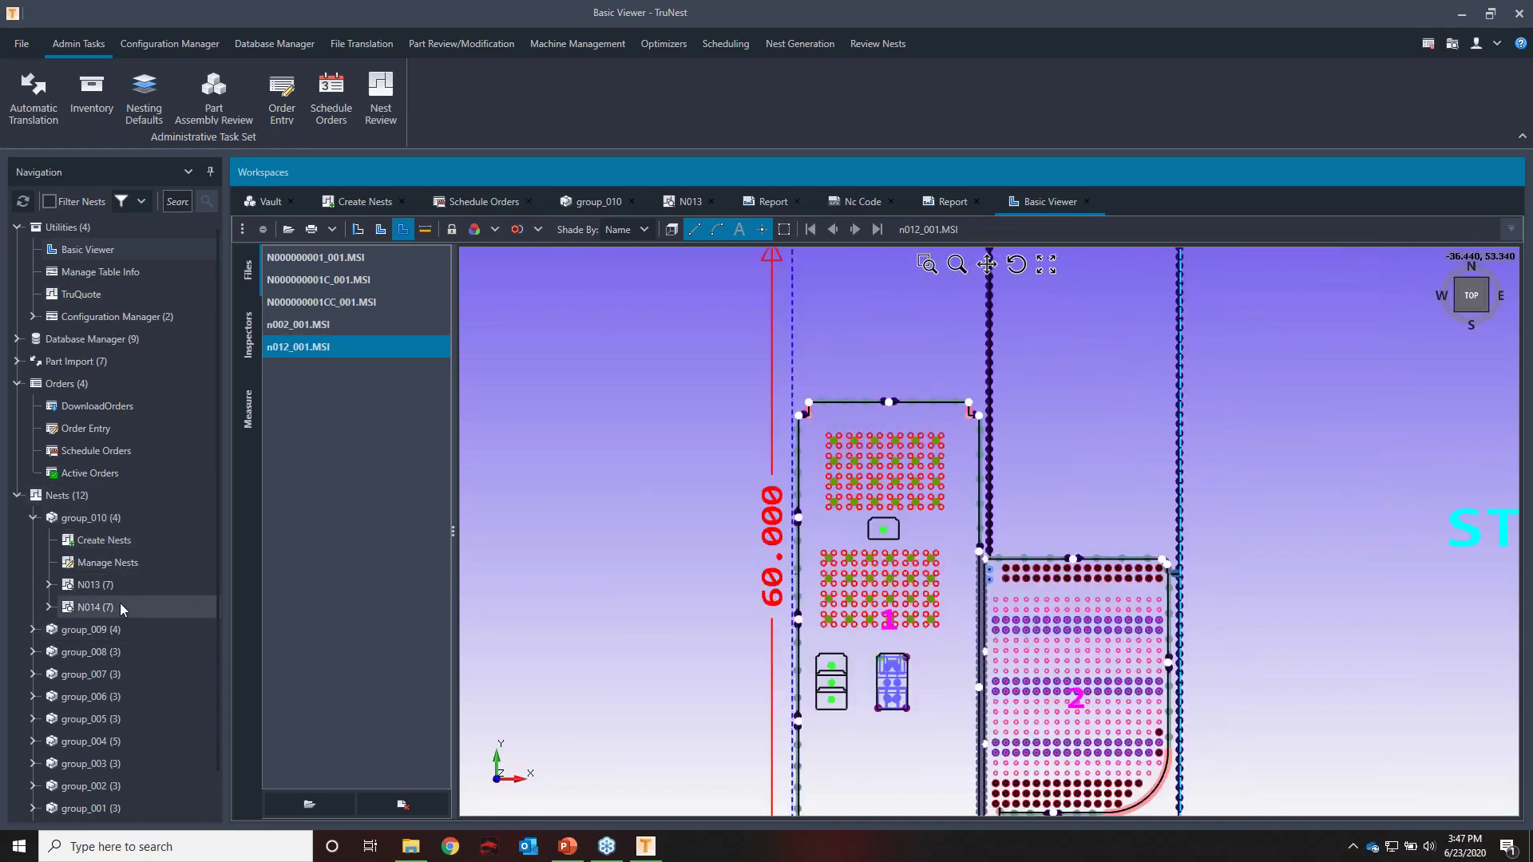
# Return to nest N013 and inspect the short vertical cut between the sheet's upper edge and the top part 2
pyautogui.doubleClick(94, 585)
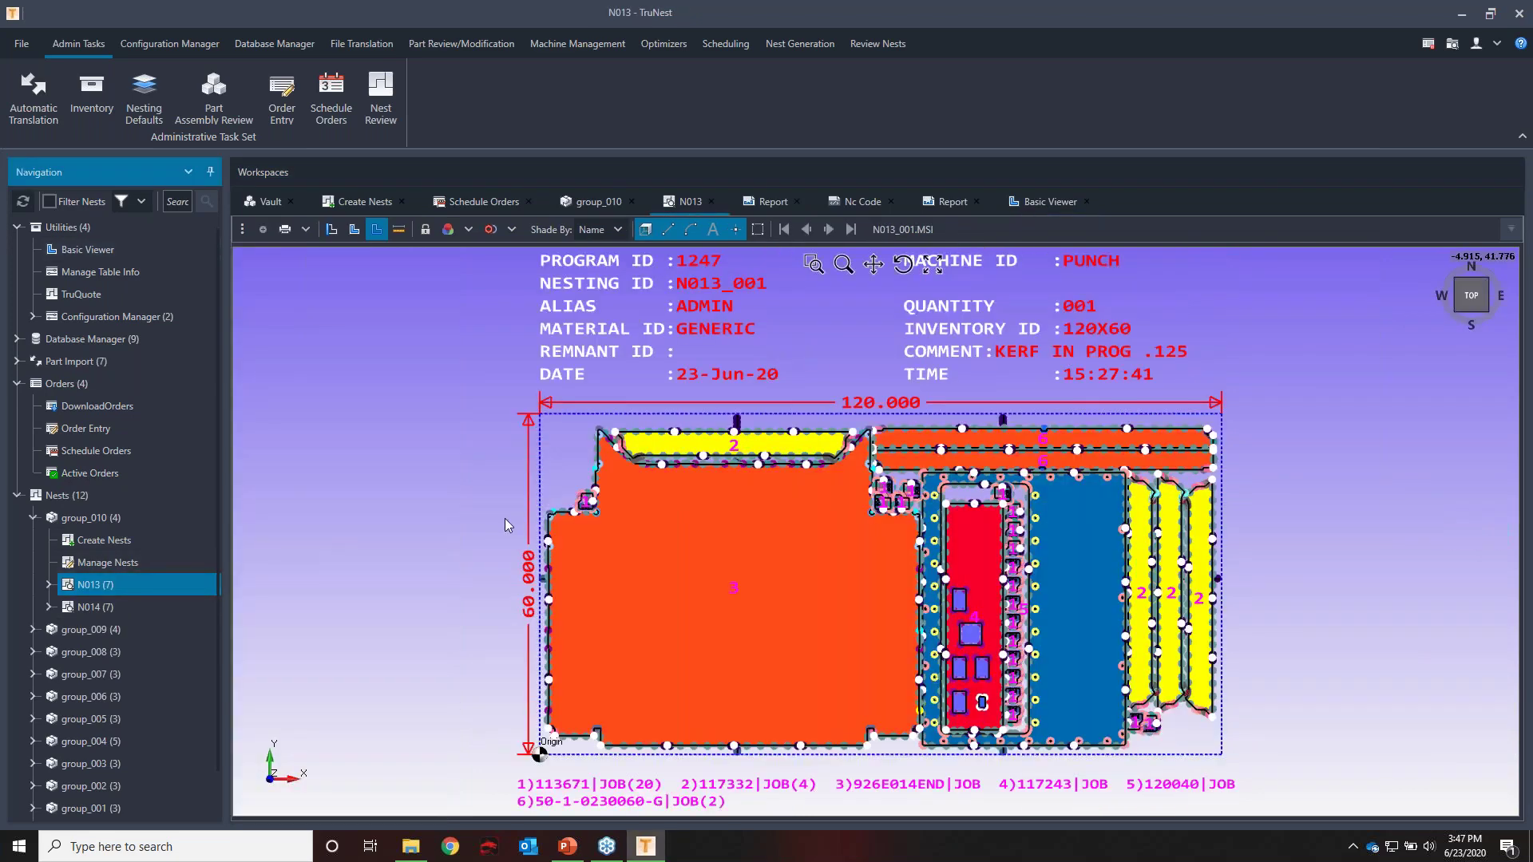
pyautogui.scroll(1, 755, 412)
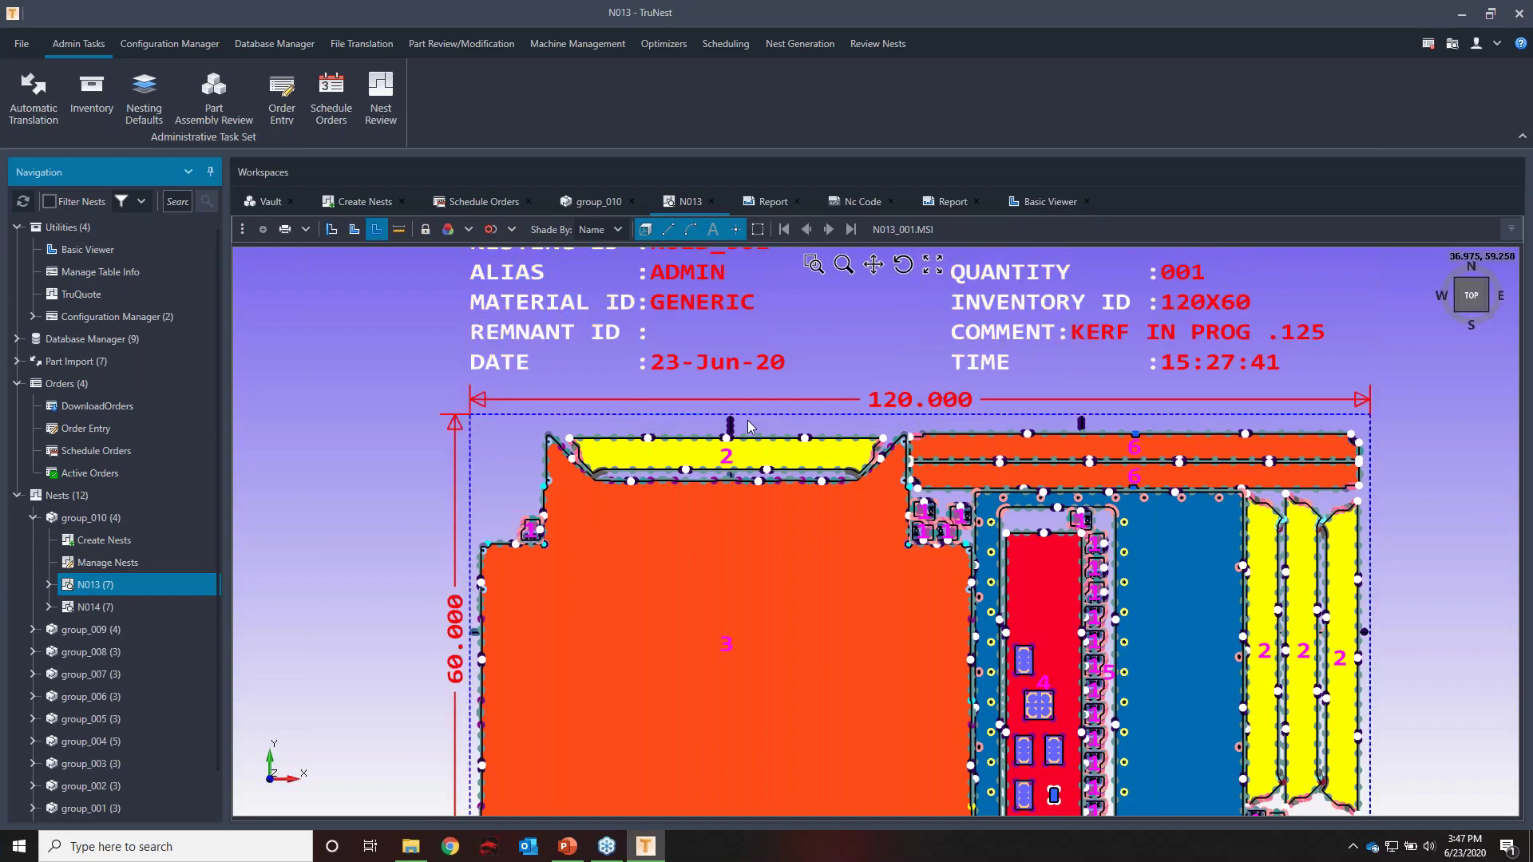
pyautogui.scroll(5, 738, 420)
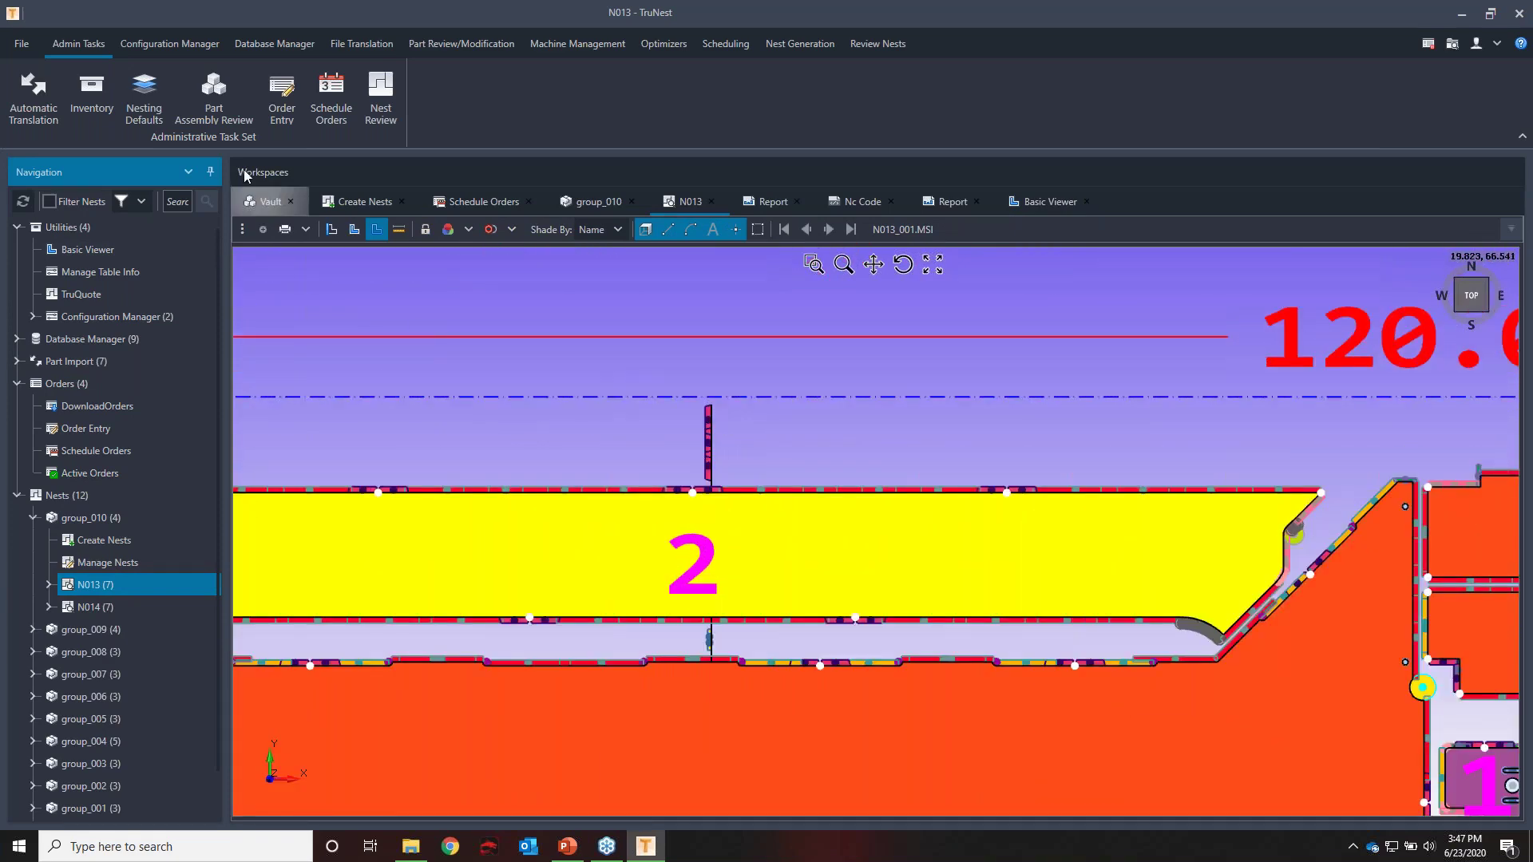
# Measure the distance between the tops of the two short vertical cuts along N013's upper sheet edge, then end measuring
pyautogui.click(398, 229)
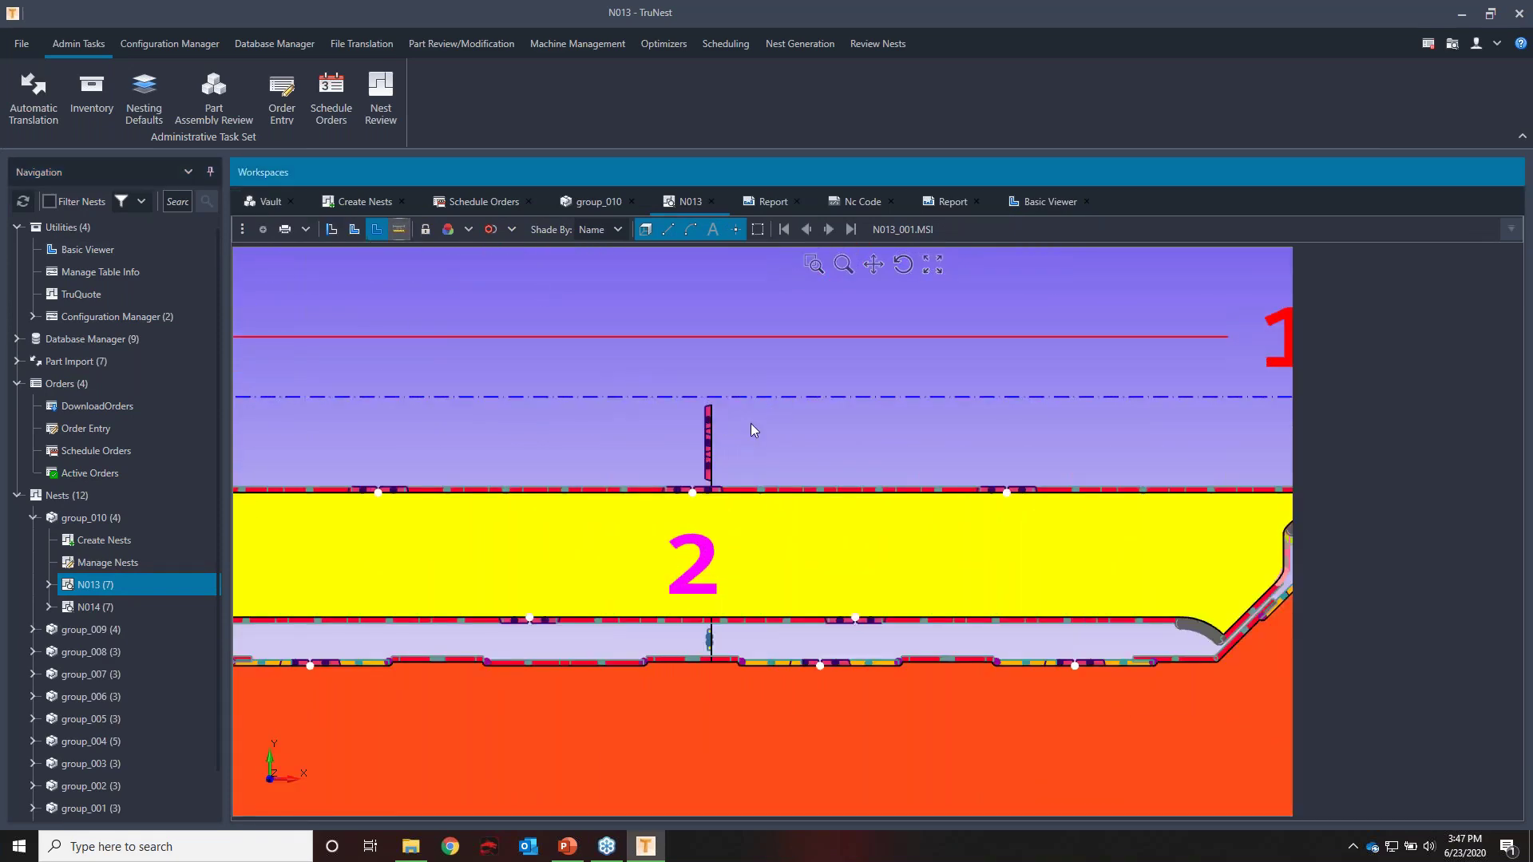
pyautogui.scroll(-3, 827, 407)
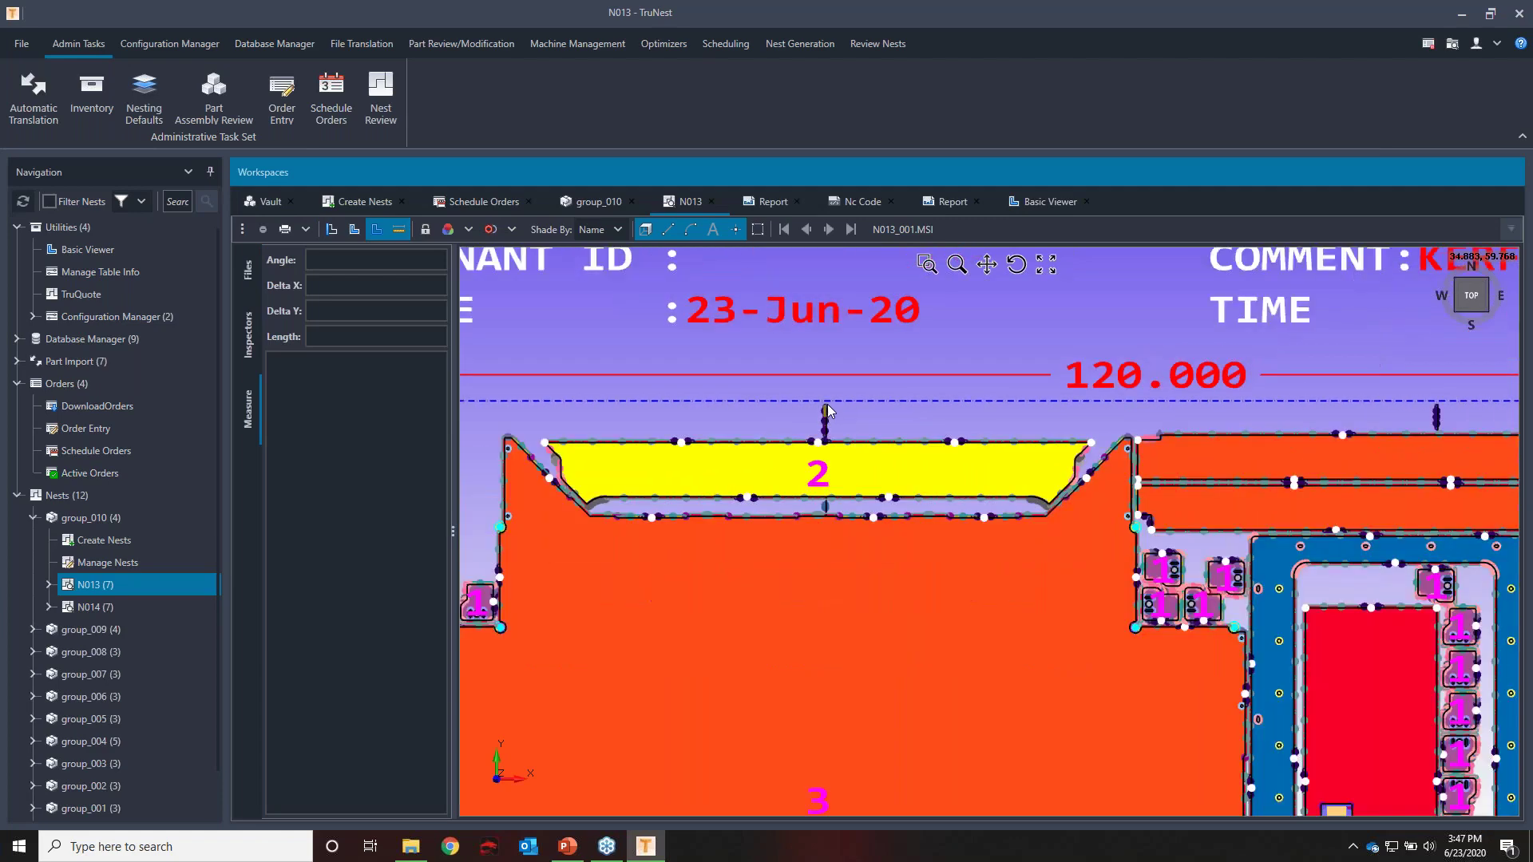
pyautogui.scroll(8, 827, 407)
pyautogui.click(797, 408)
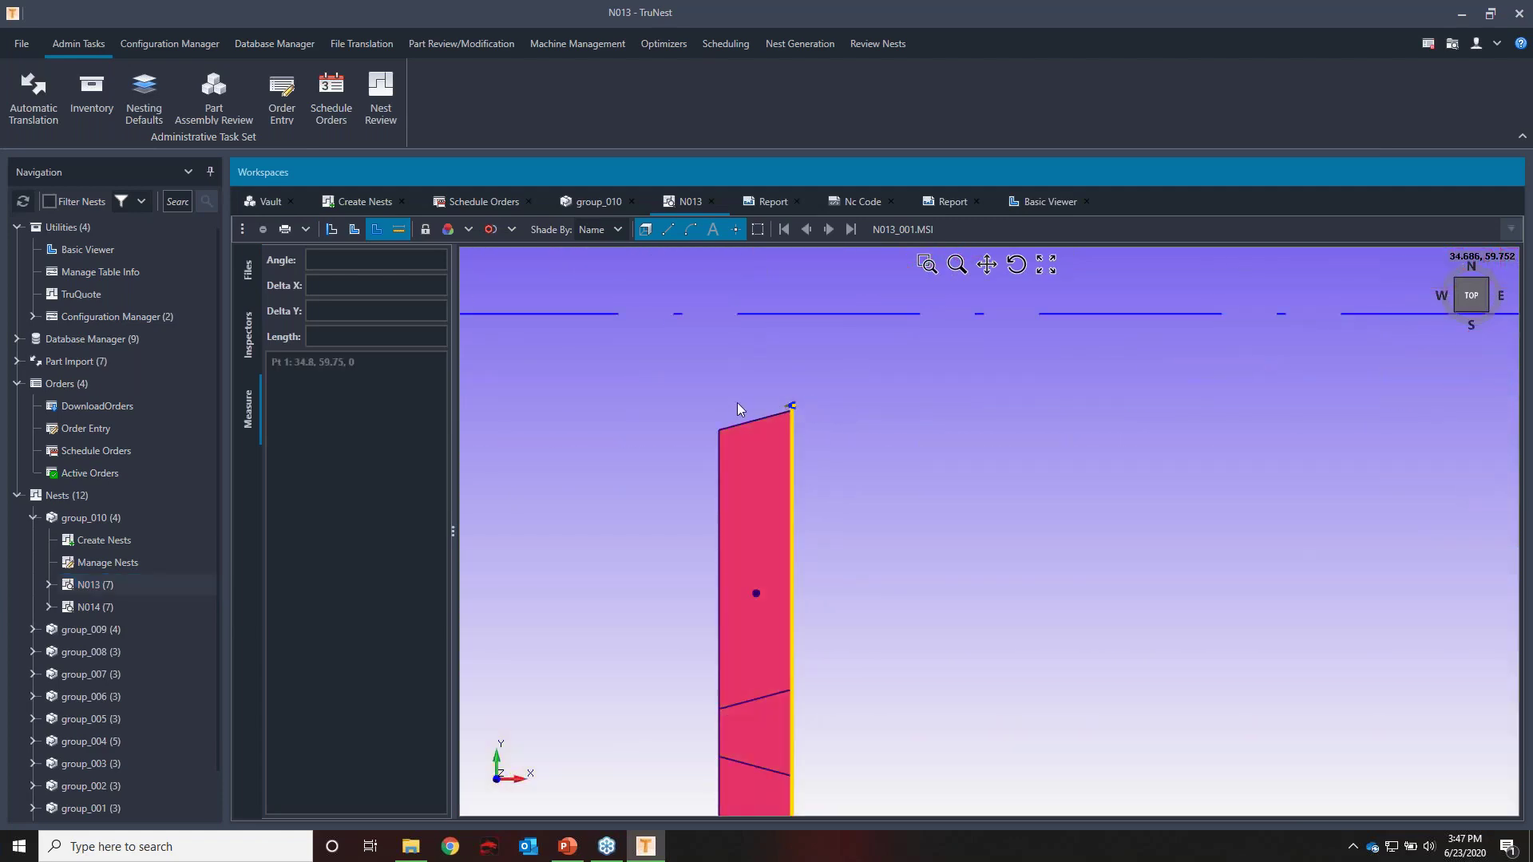
pyautogui.scroll(-3, 641, 442)
pyautogui.scroll(-3, 635, 447)
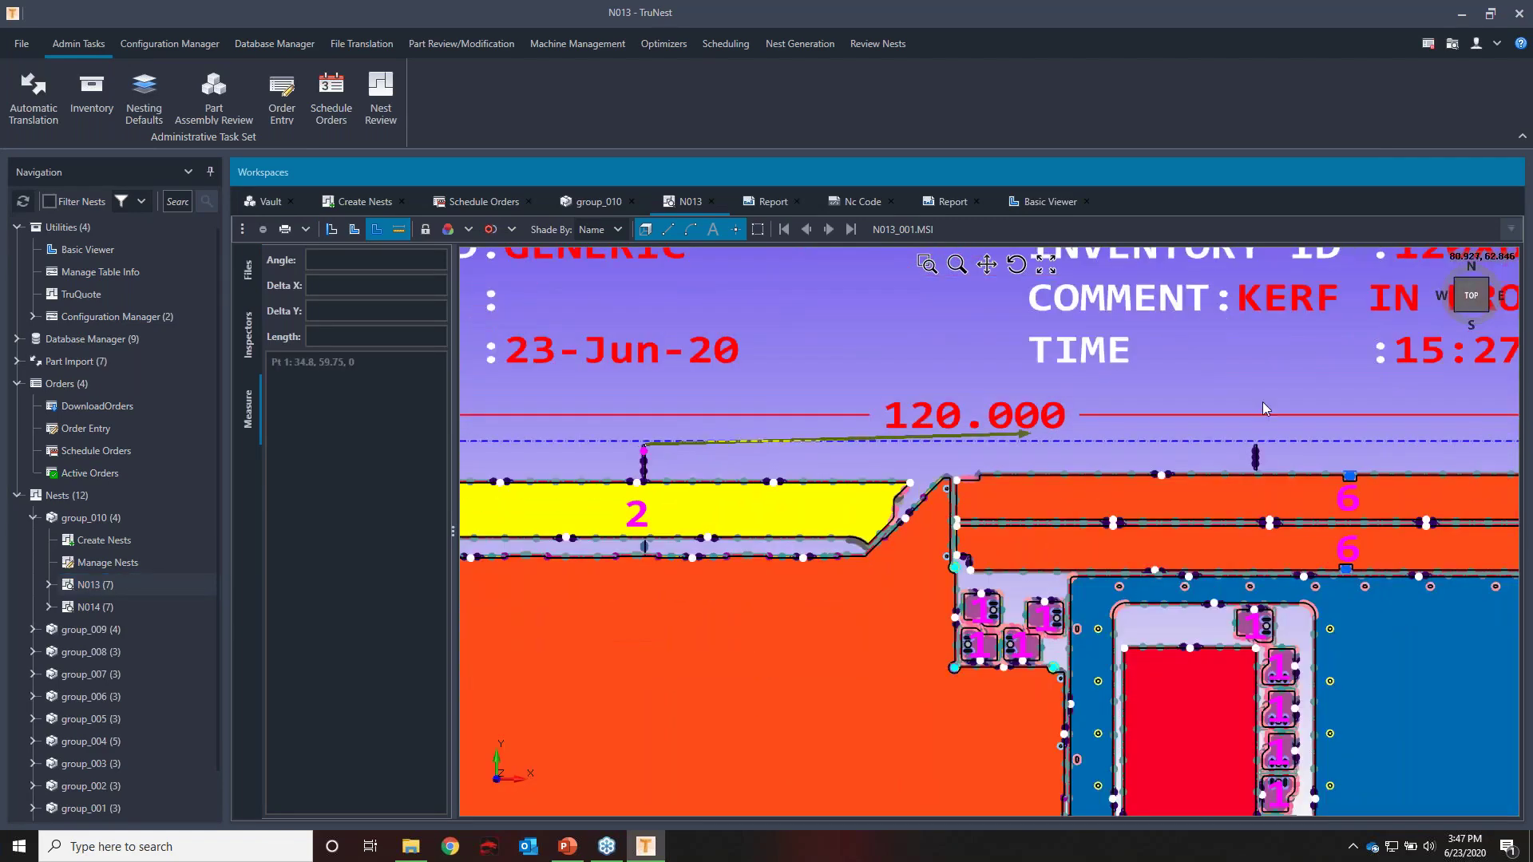
pyautogui.scroll(4, 1235, 439)
pyautogui.scroll(5, 1235, 439)
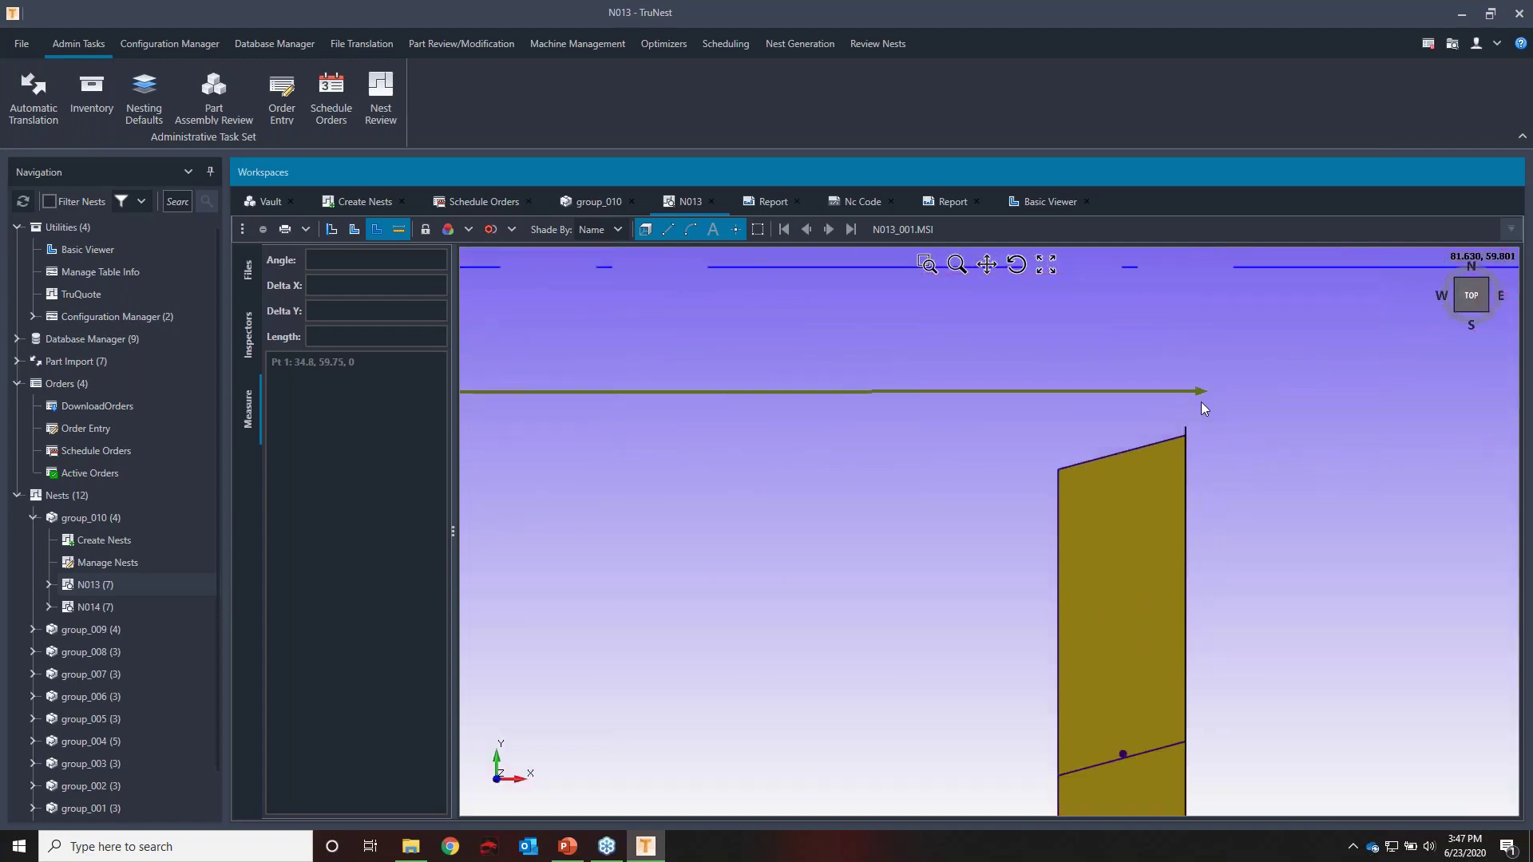
pyautogui.click(1185, 429)
pyautogui.scroll(-4, 1162, 394)
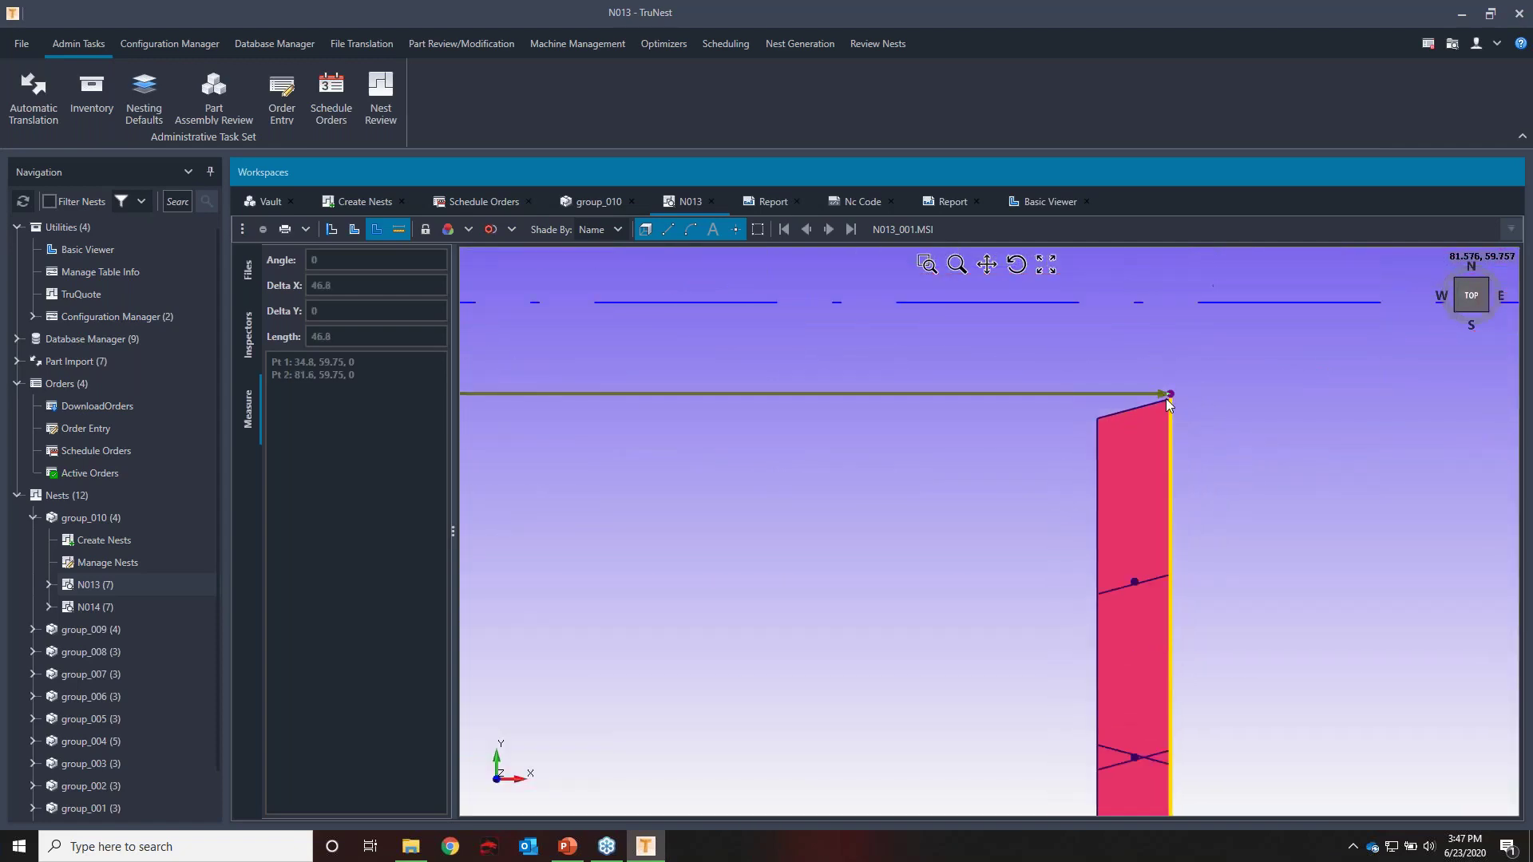
pyautogui.scroll(-6, 1087, 454)
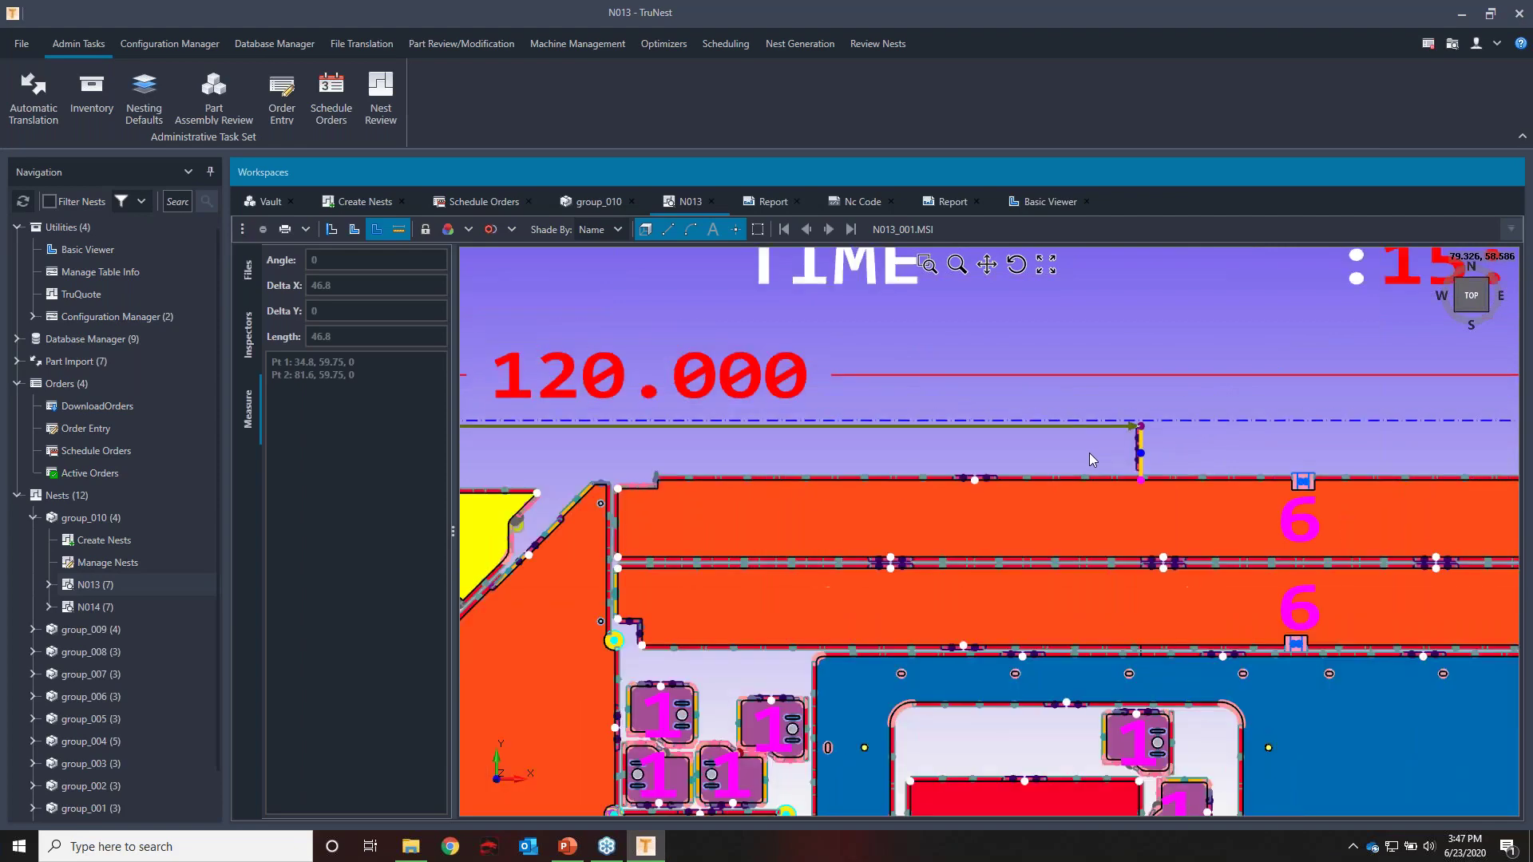
pyautogui.scroll(-1, 1093, 452)
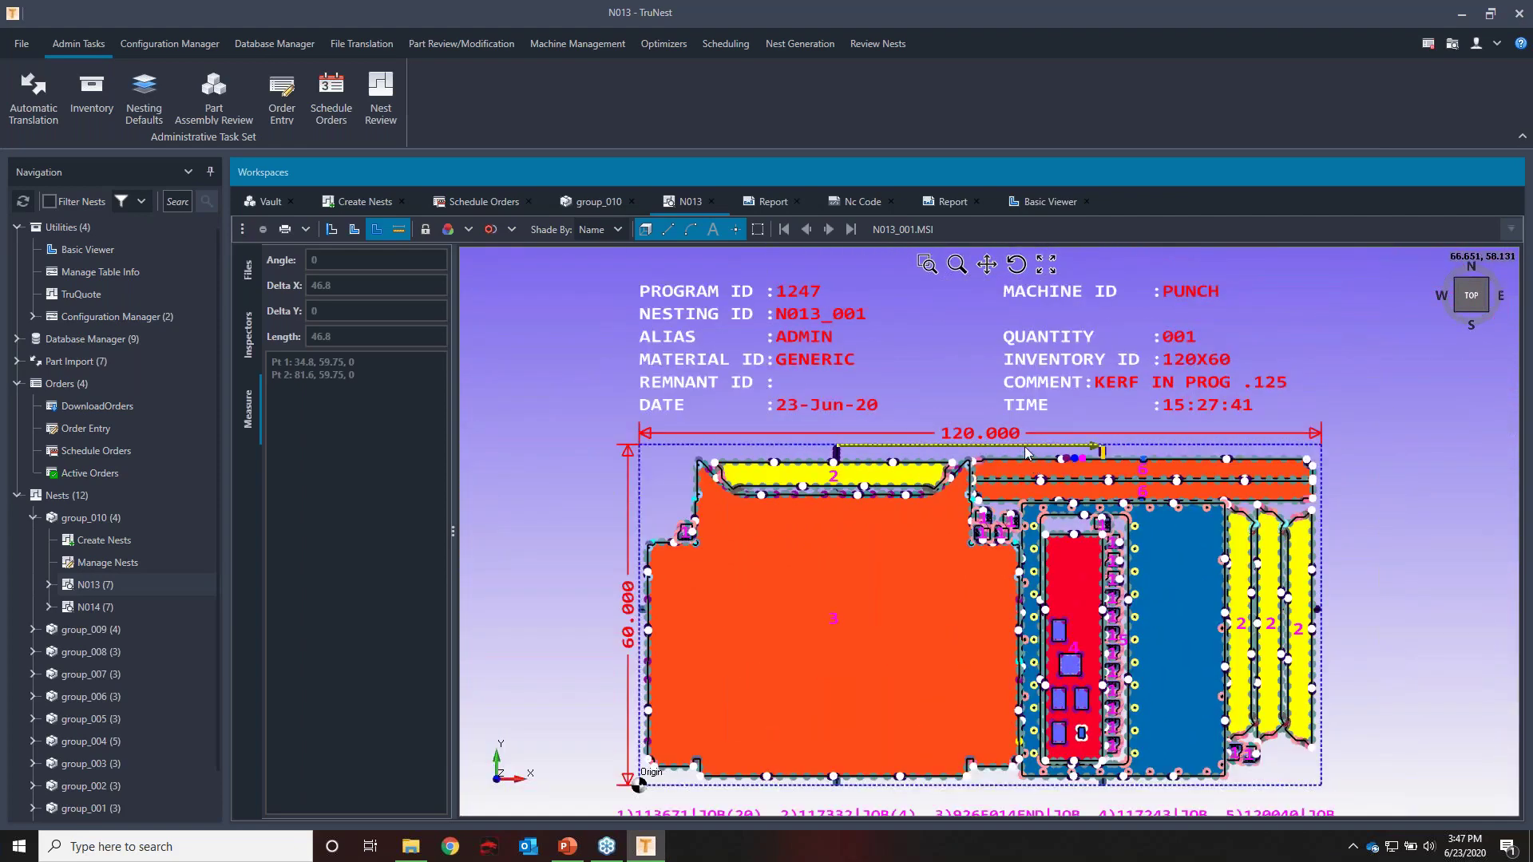
pyautogui.scroll(1, 1047, 449)
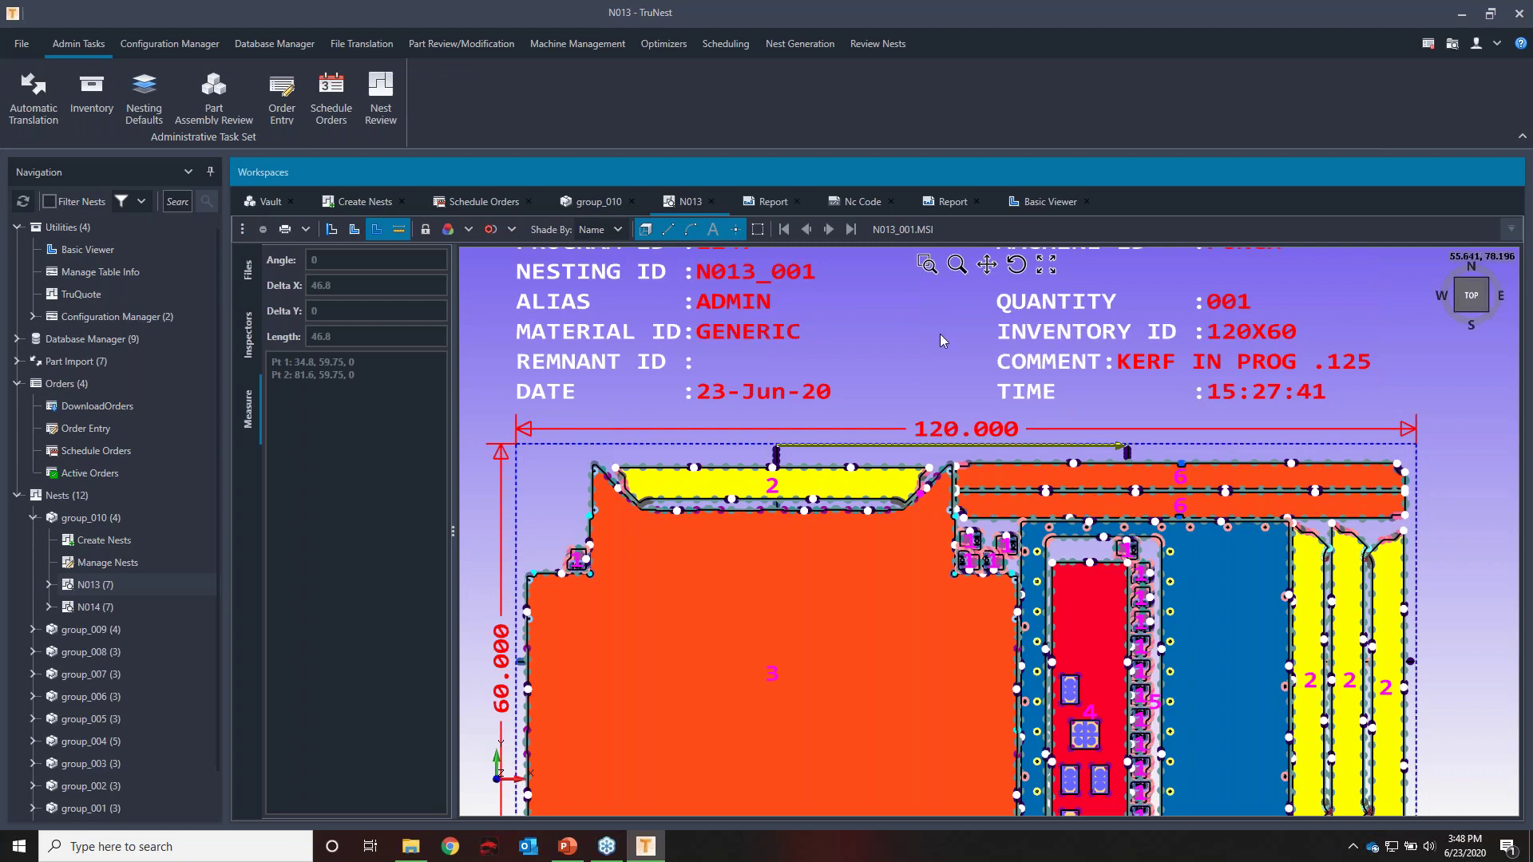
pyautogui.scroll(-1, 942, 333)
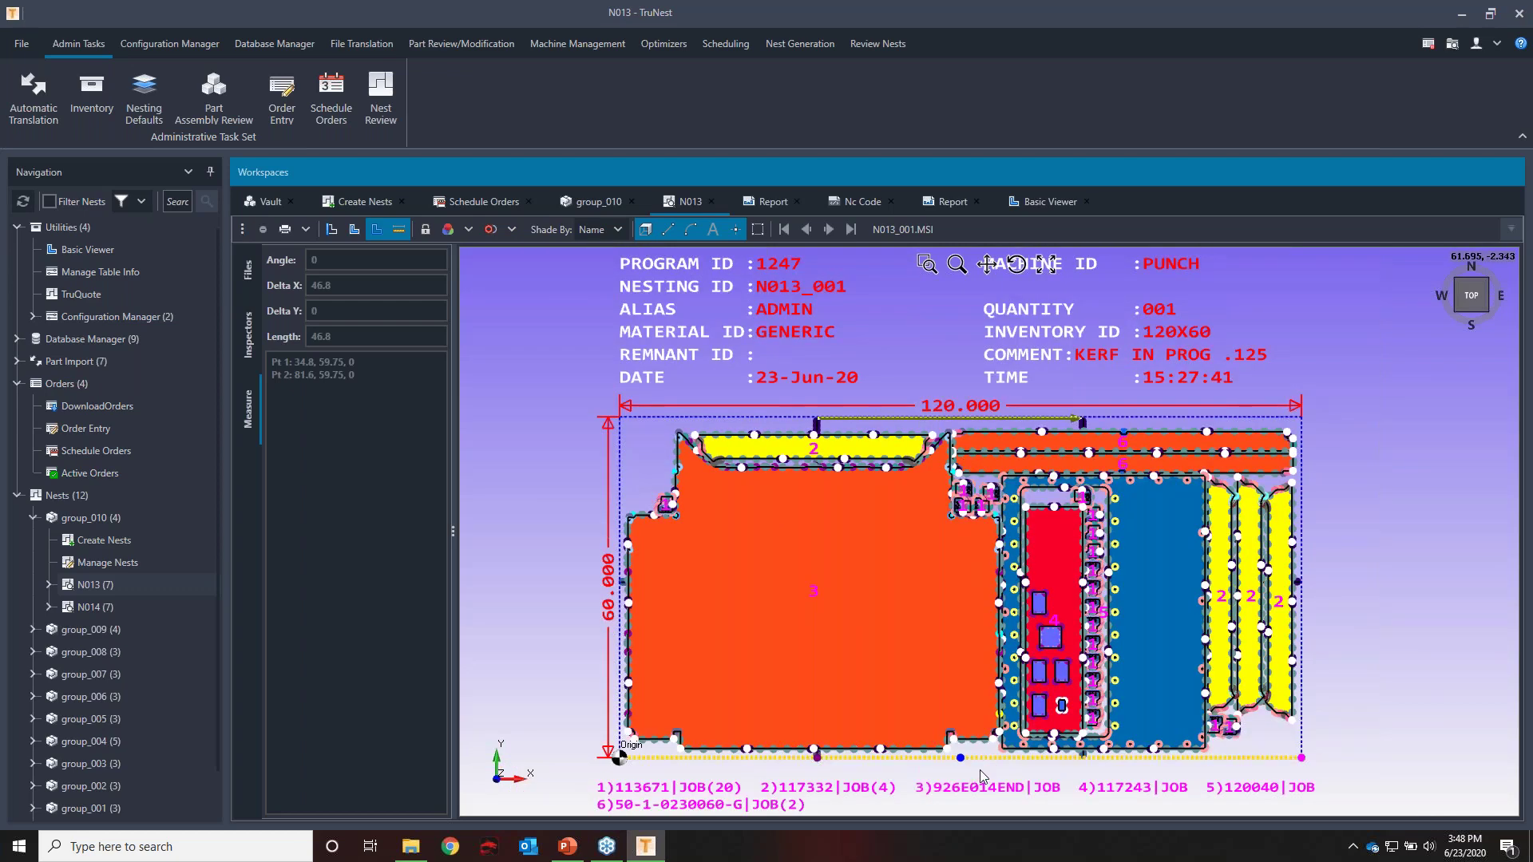
pyautogui.click(398, 230)
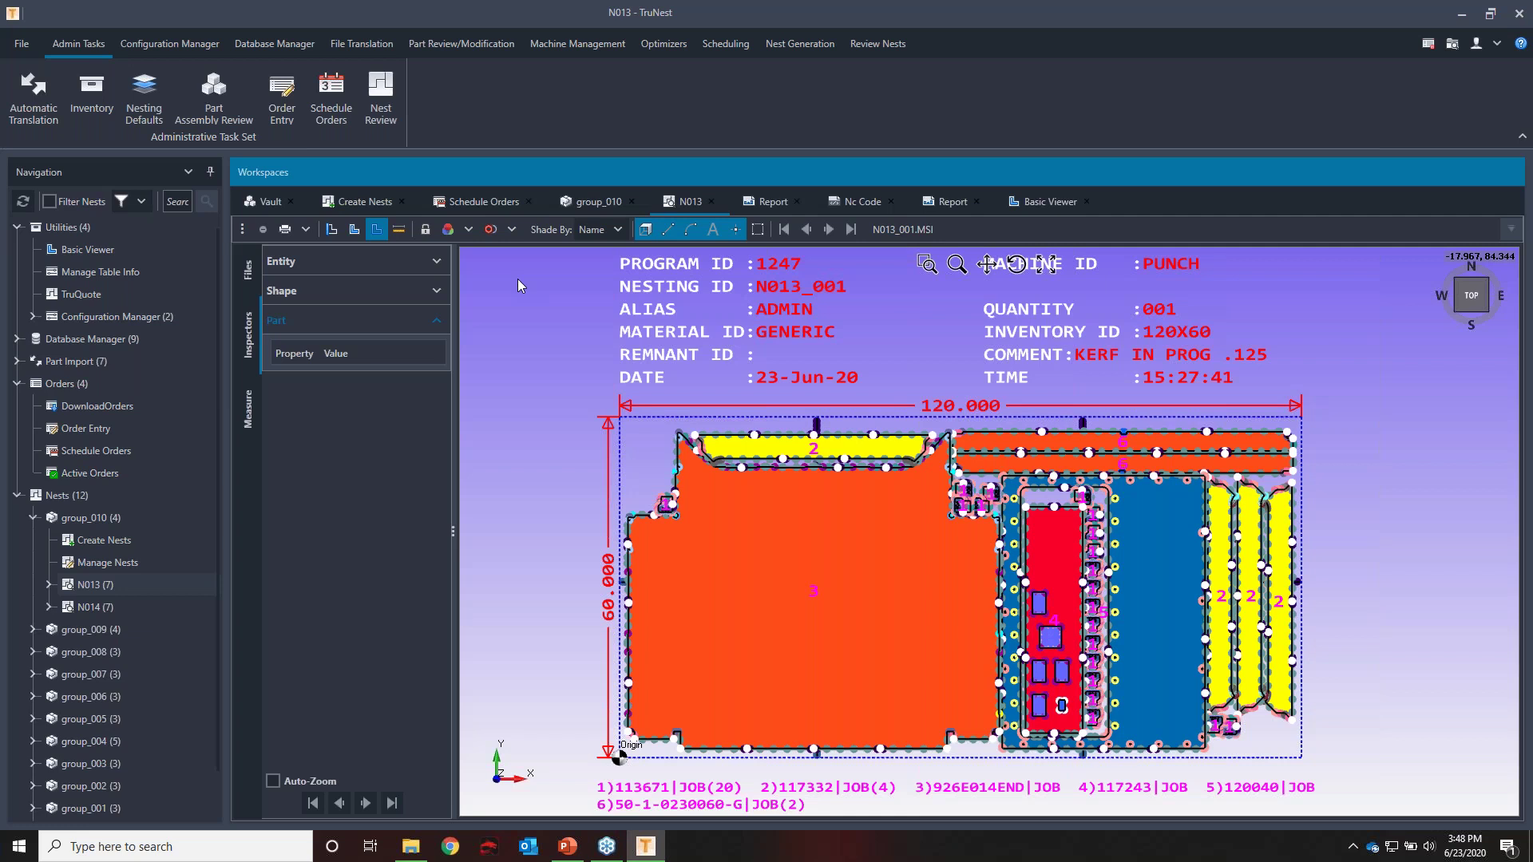
# Switch to TruNest Webinar.pptx in PowerPoint and start the slide show from the Resources slide
pyautogui.moveTo(567, 845)
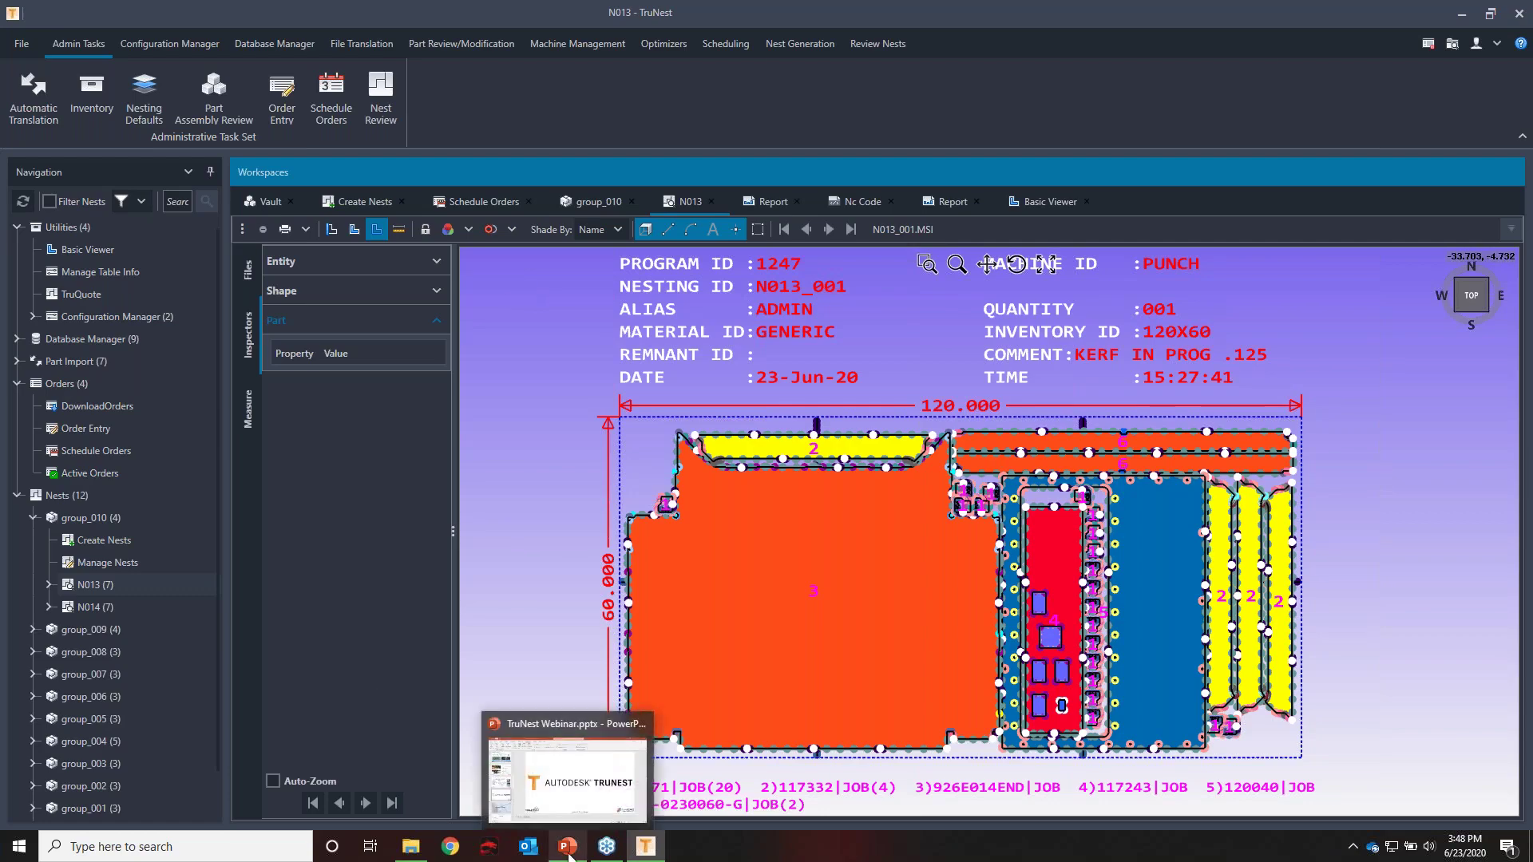
pyautogui.click(579, 815)
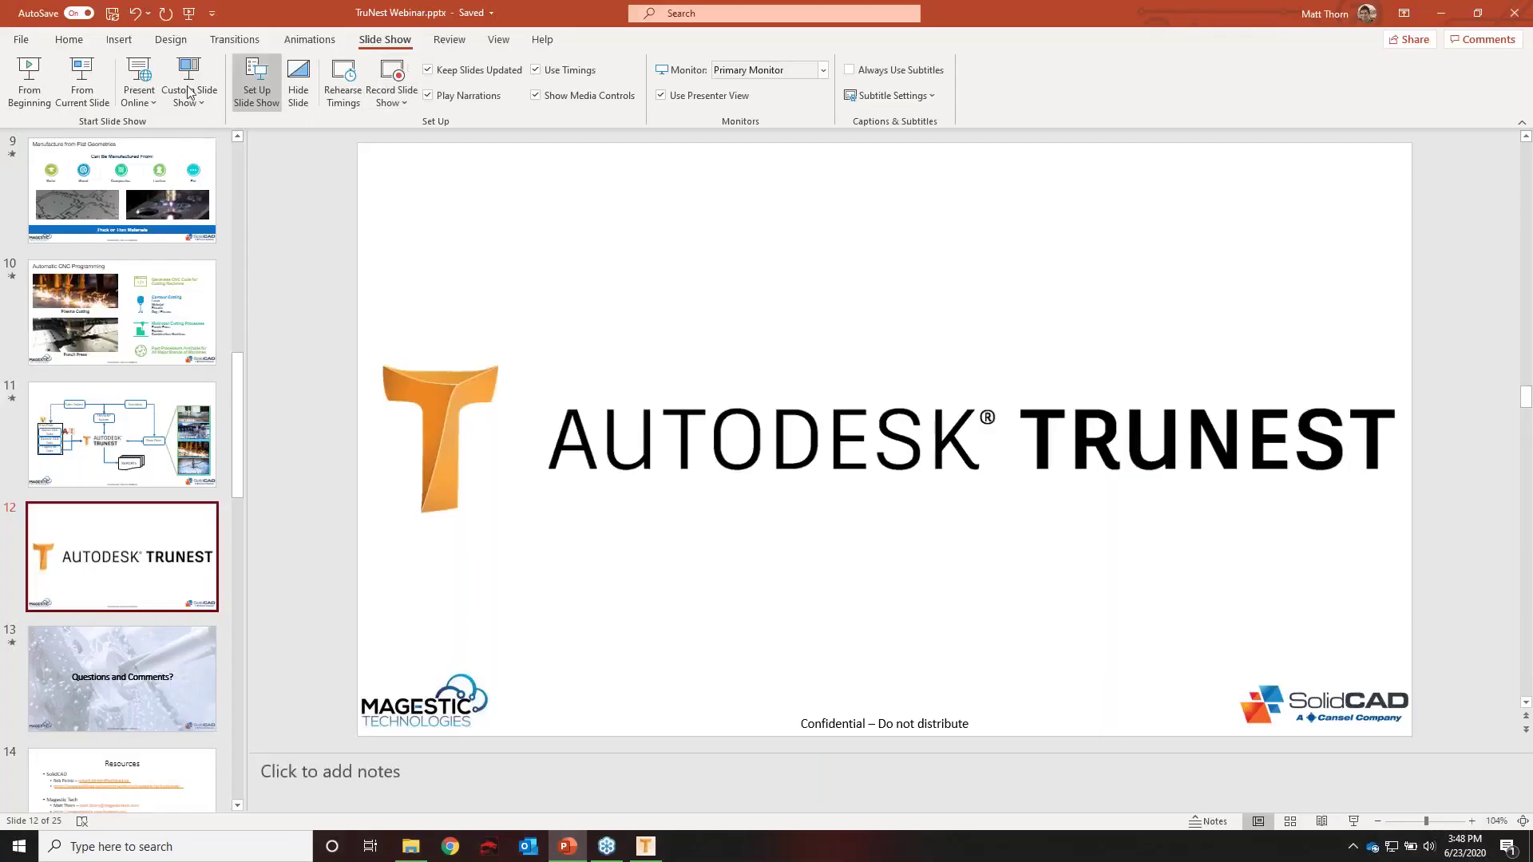
pyautogui.click(128, 773)
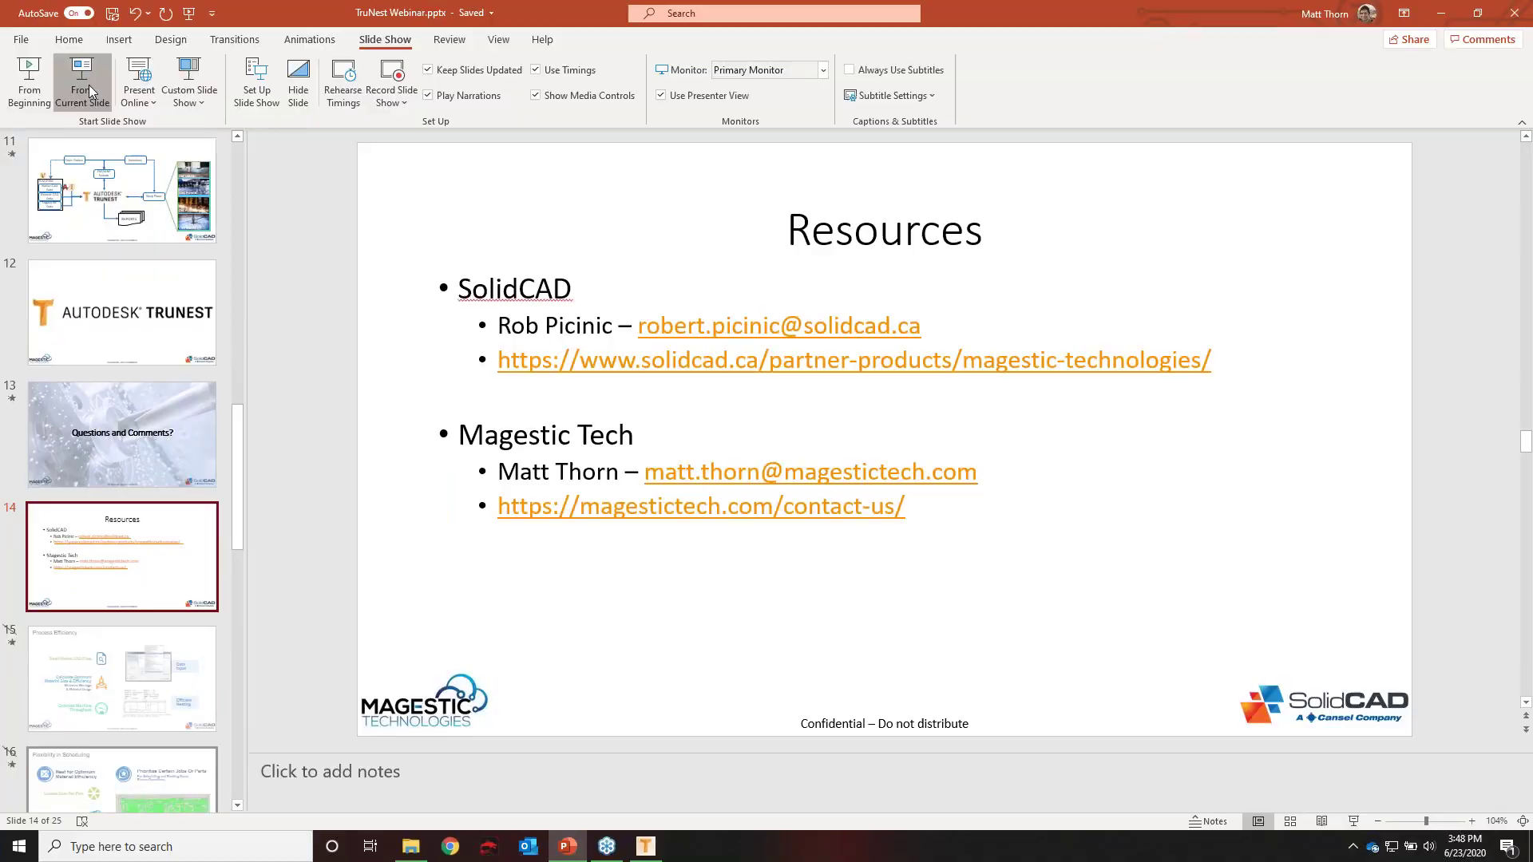
pyautogui.click(83, 87)
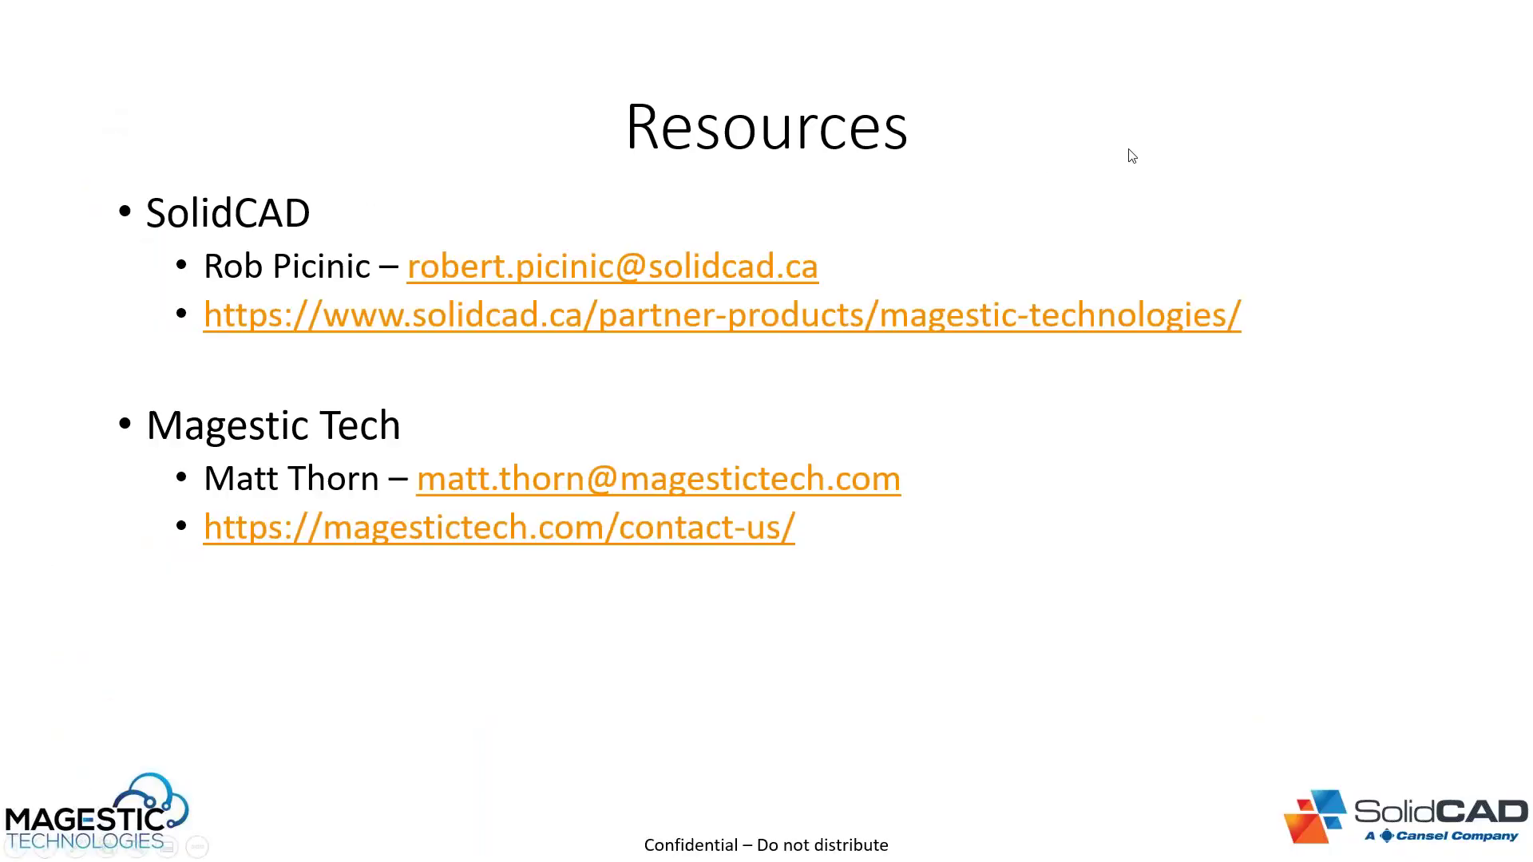